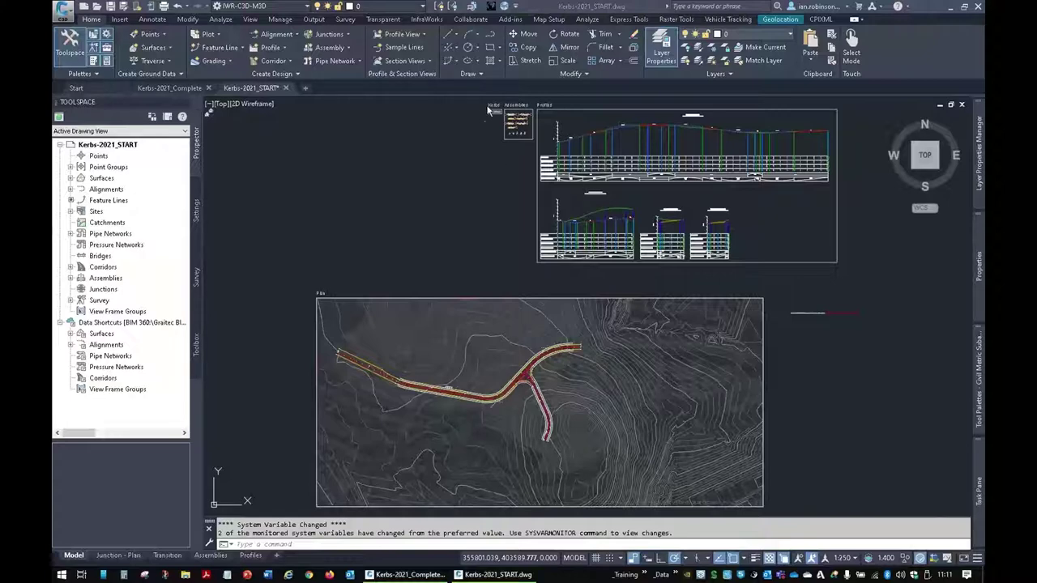
# Select the HB1 kerb and show its properties: Channel Line insertion, Kerb Type HB1.
pyautogui.scroll(10, 493, 113)
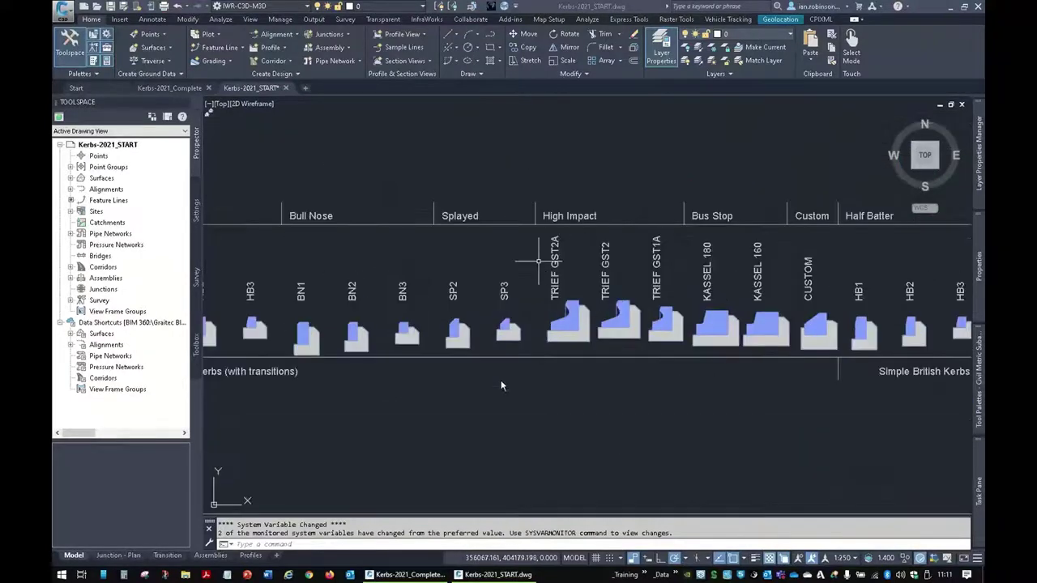
pyautogui.moveTo(230, 493); pyautogui.dragTo(428, 474, button='middle')
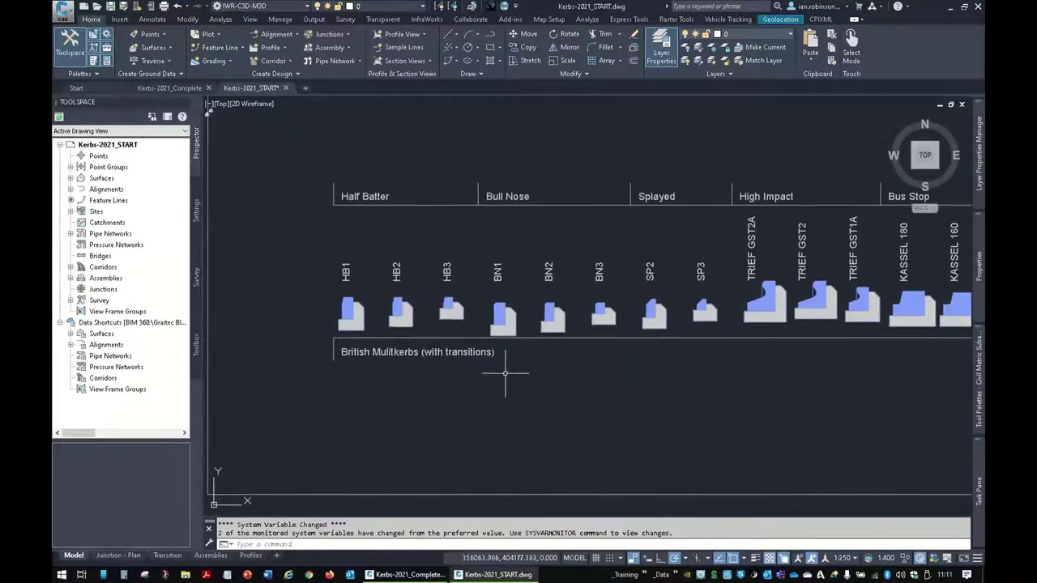
pyautogui.moveTo(689, 239)
pyautogui.mouseDown(button='middle')
pyautogui.moveTo(680, 217)
pyautogui.moveTo(667, 218)
pyautogui.mouseUp(button='middle')
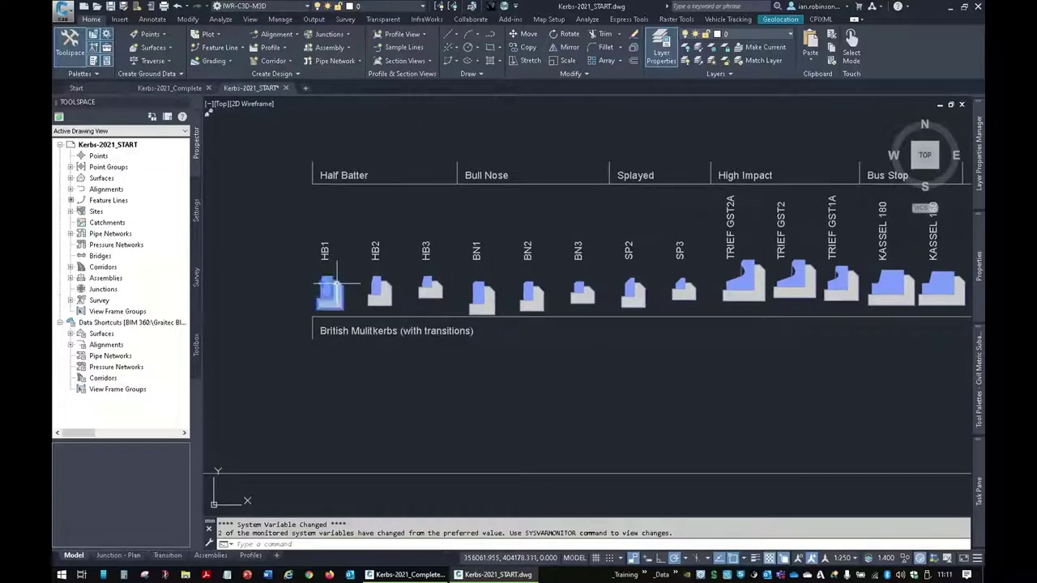
pyautogui.click(336, 283)
pyautogui.moveTo(978, 263)
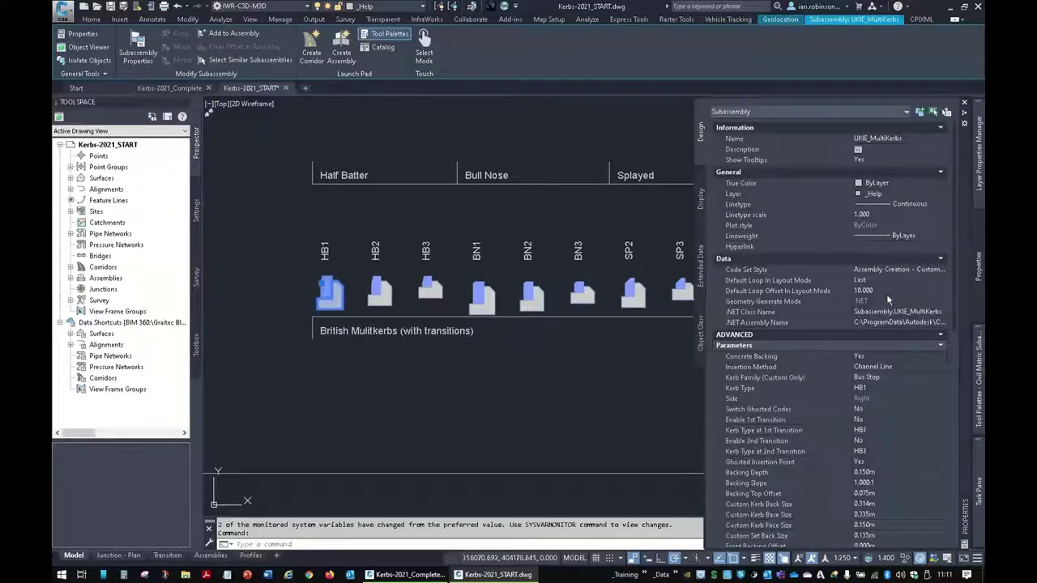
# Browse the Kerb Type list, keep HB1, and let the Properties palette hide.
pyautogui.click(874, 385)
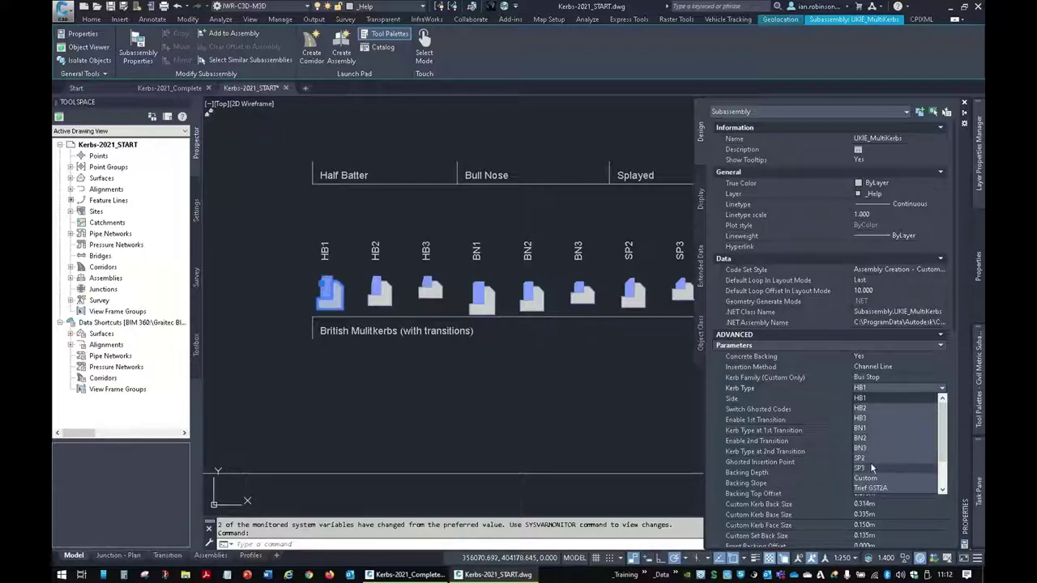
pyautogui.scroll(-2, 871, 462)
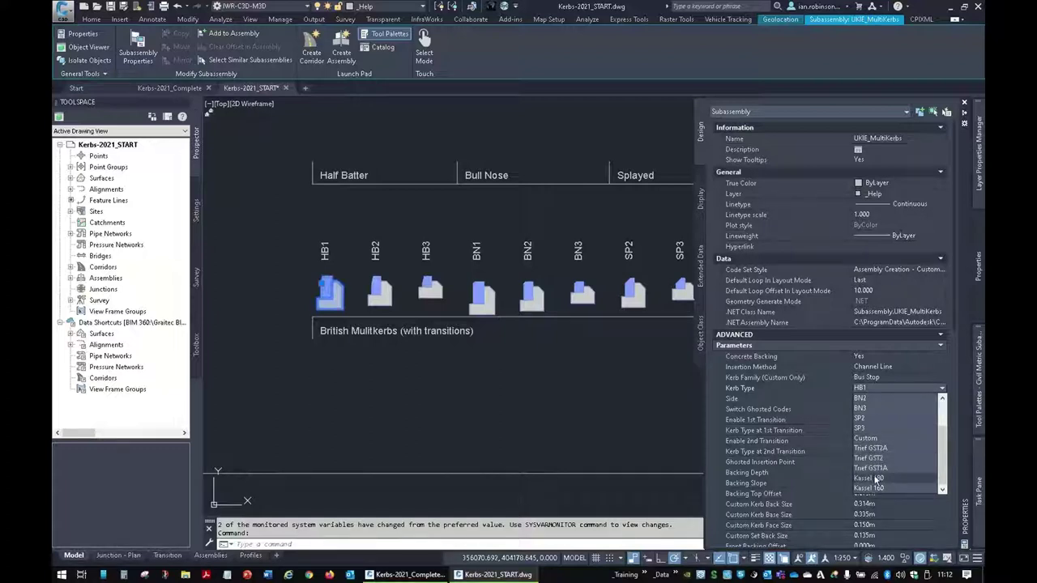
pyautogui.click(752, 65)
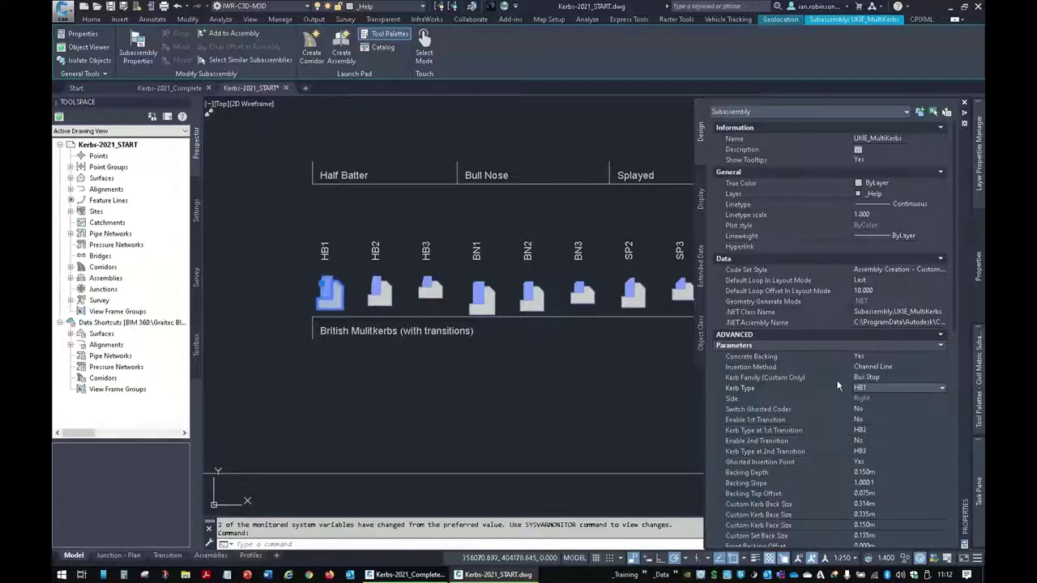
pyautogui.click(583, 20)
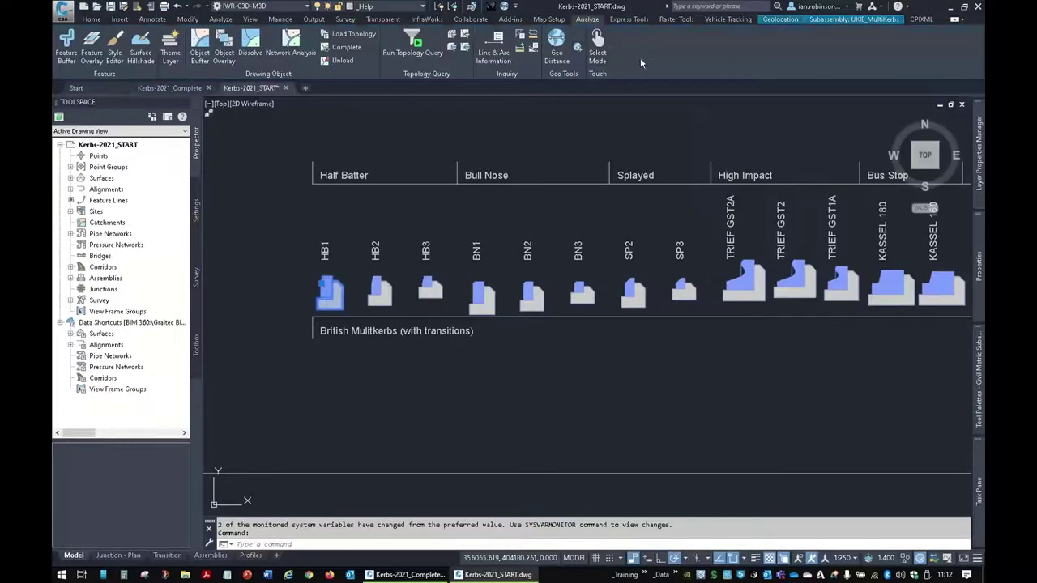
pyautogui.click(91, 20)
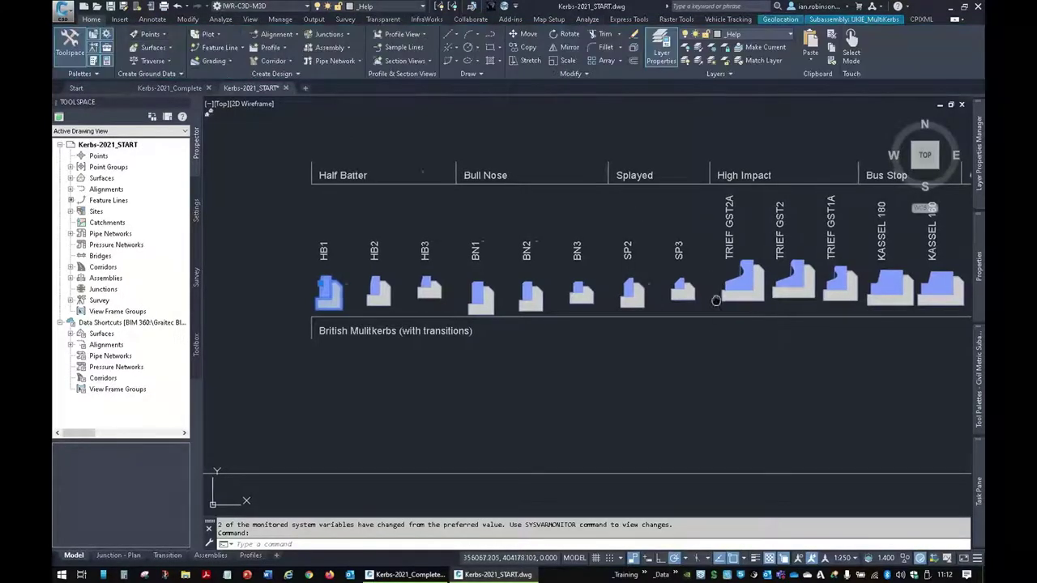
pyautogui.moveTo(709, 300); pyautogui.dragTo(377, 296, button='middle')
pyautogui.scroll(2, 451, 365)
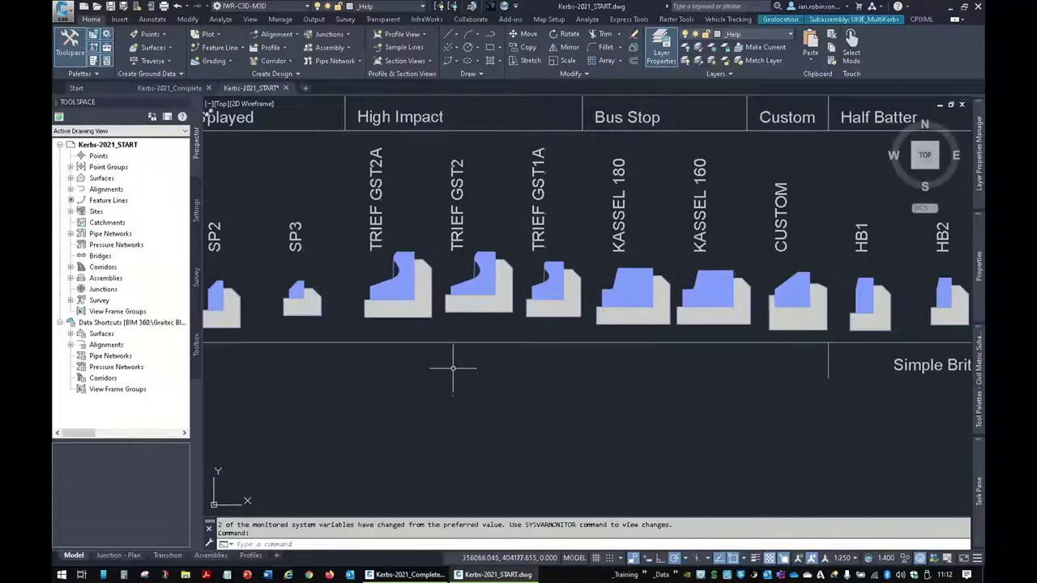
pyautogui.scroll(1, 491, 371)
pyautogui.moveTo(620, 370)
pyautogui.mouseDown(button='middle')
pyautogui.moveTo(569, 378)
pyautogui.moveTo(704, 387)
pyautogui.mouseUp(button='middle')
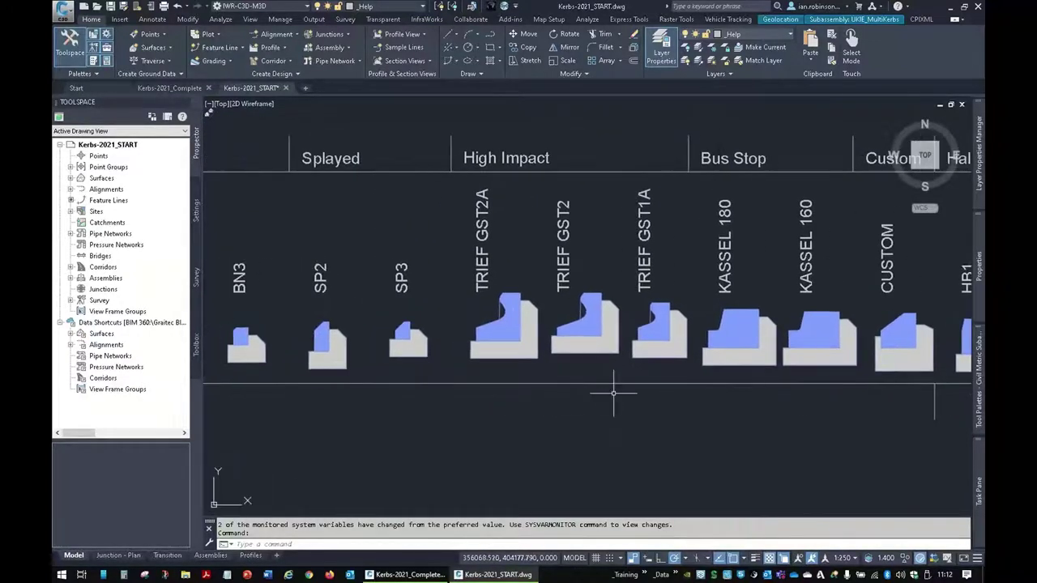
pyautogui.scroll(2, 484, 296)
pyautogui.scroll(6, 484, 296)
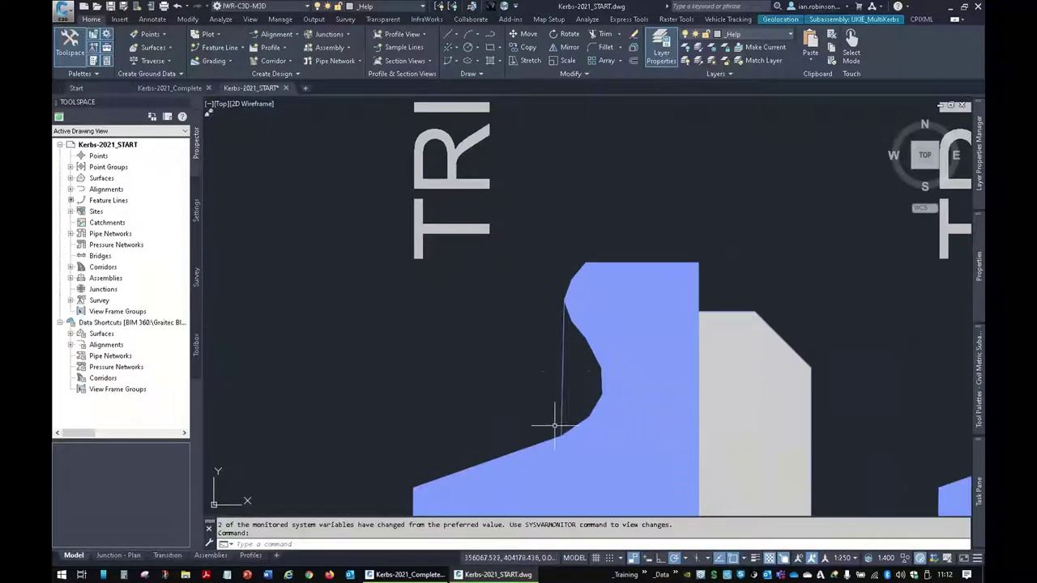
pyautogui.moveTo(545, 403)
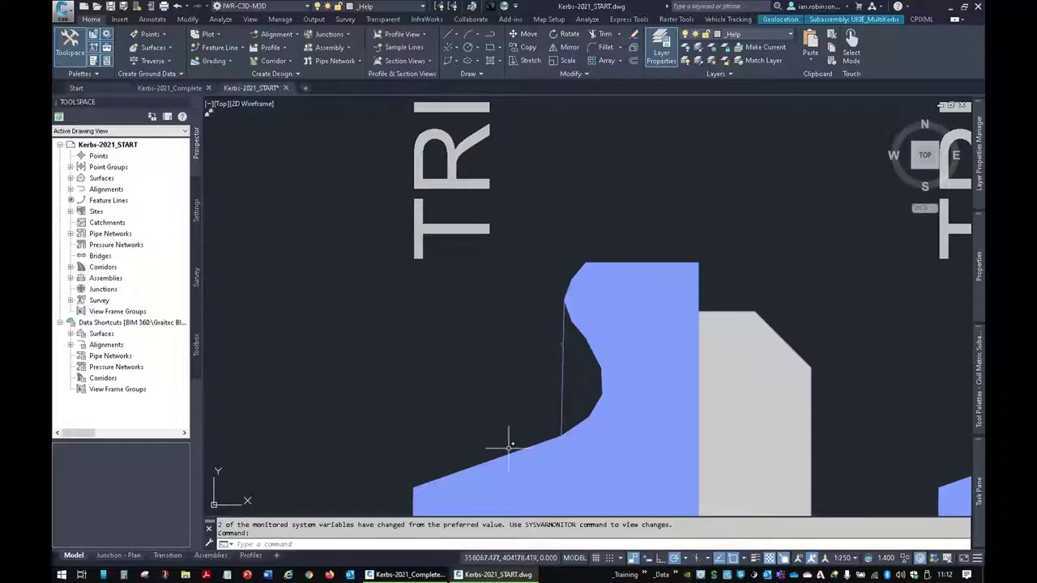
pyautogui.moveTo(491, 456)
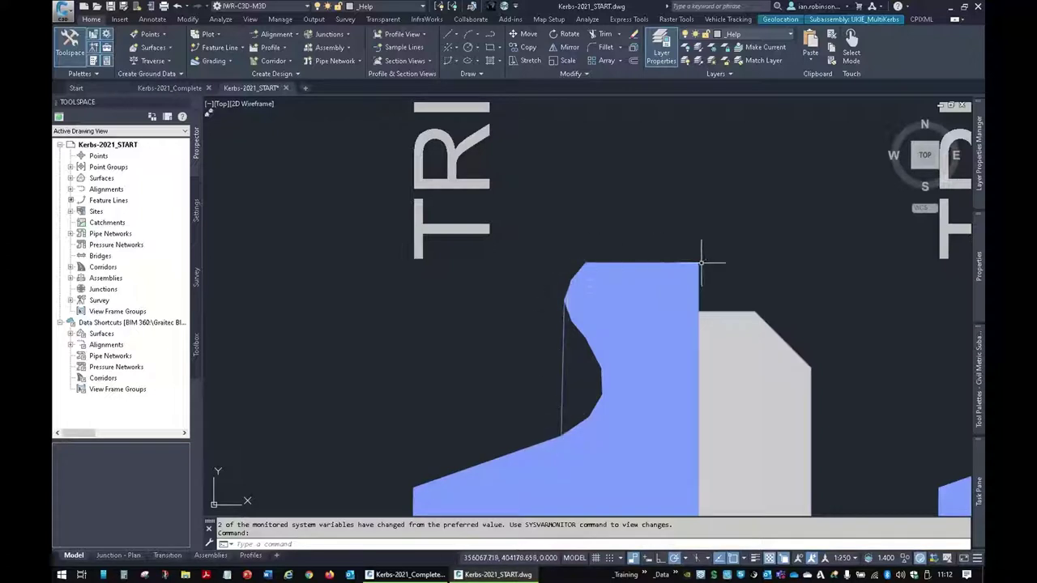
pyautogui.scroll(-2, 567, 336)
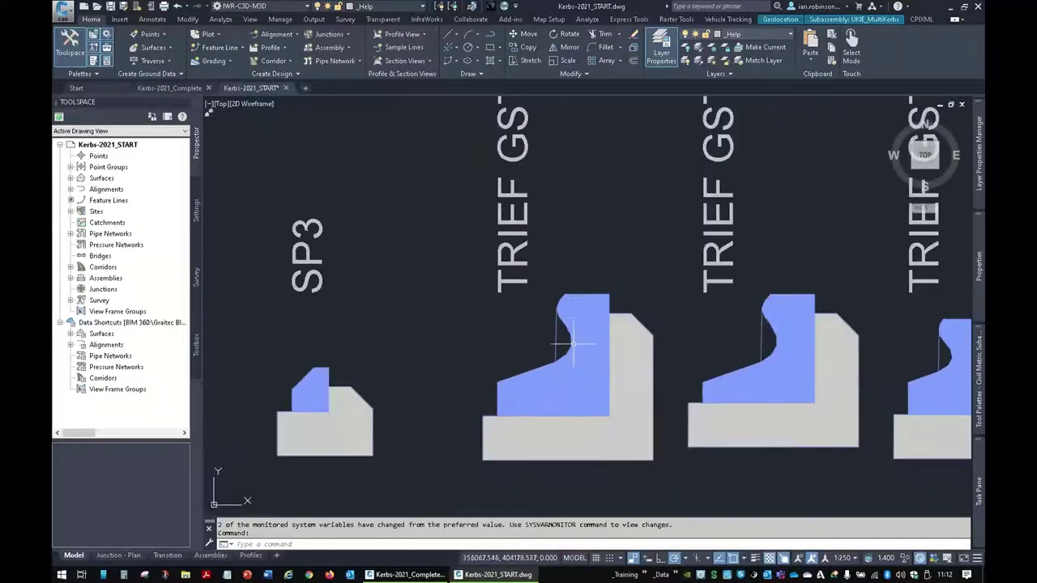
pyautogui.scroll(-4, 573, 344)
pyautogui.moveTo(882, 361); pyautogui.dragTo(544, 379, button='middle')
pyautogui.scroll(3, 617, 369)
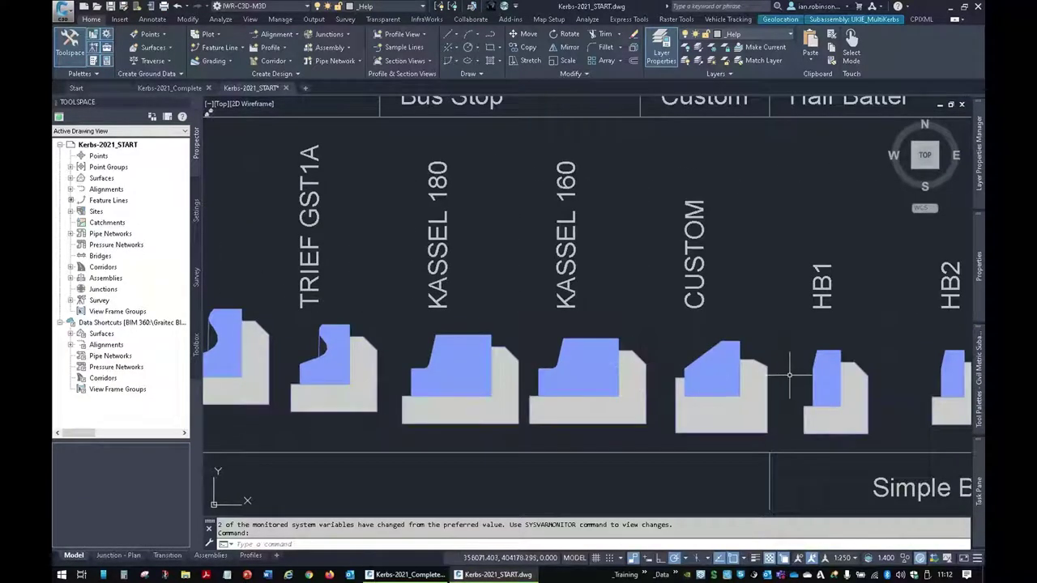
pyautogui.moveTo(789, 374); pyautogui.dragTo(619, 394, button='middle')
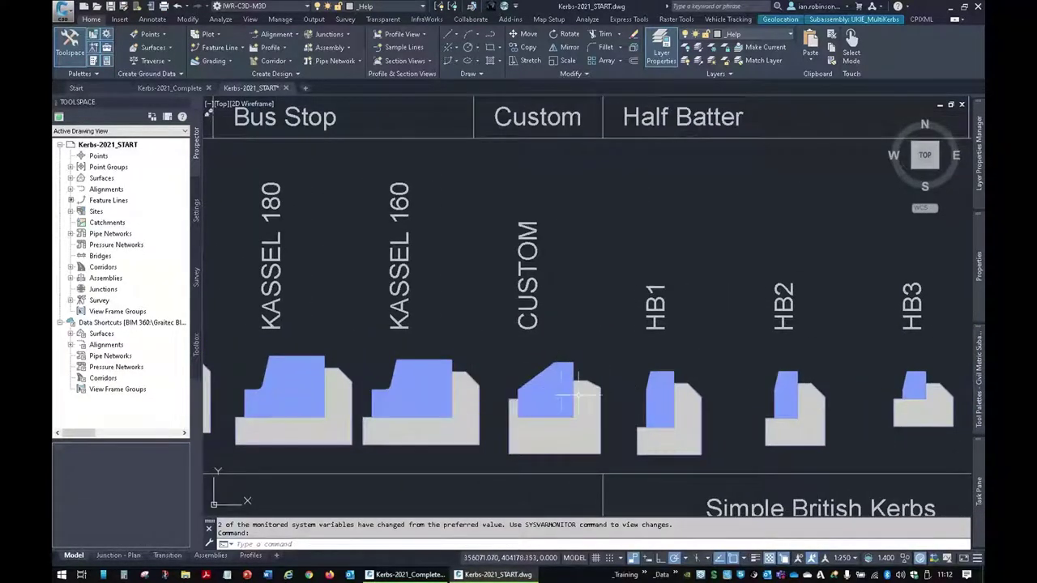
pyautogui.scroll(-2, 578, 429)
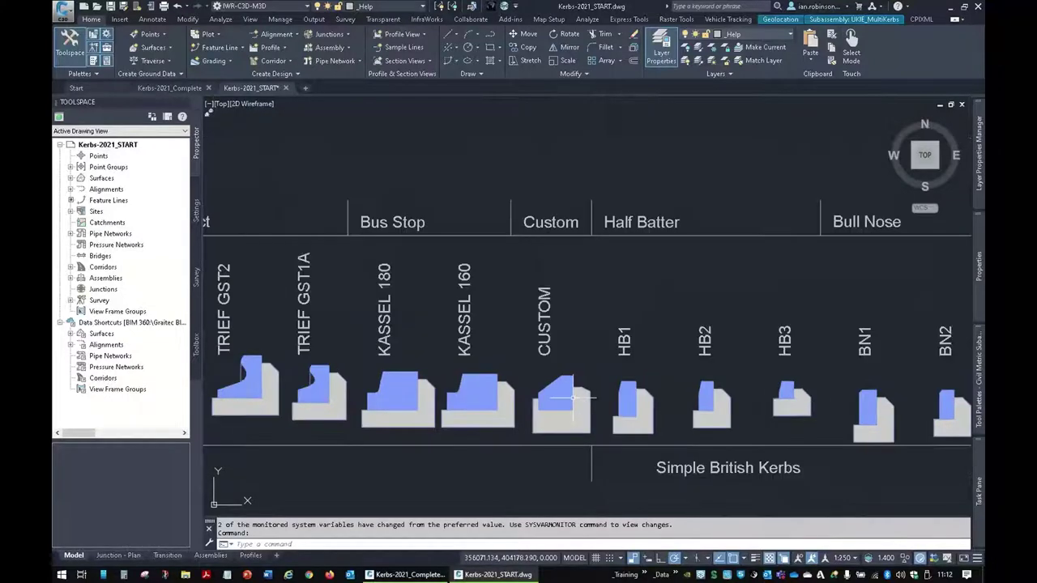
pyautogui.scroll(-2, 576, 397)
# Pan across the Simple British Kerbs row and expand the Civil Metric Subassemblies palette.
pyautogui.scroll(-2, 577, 396)
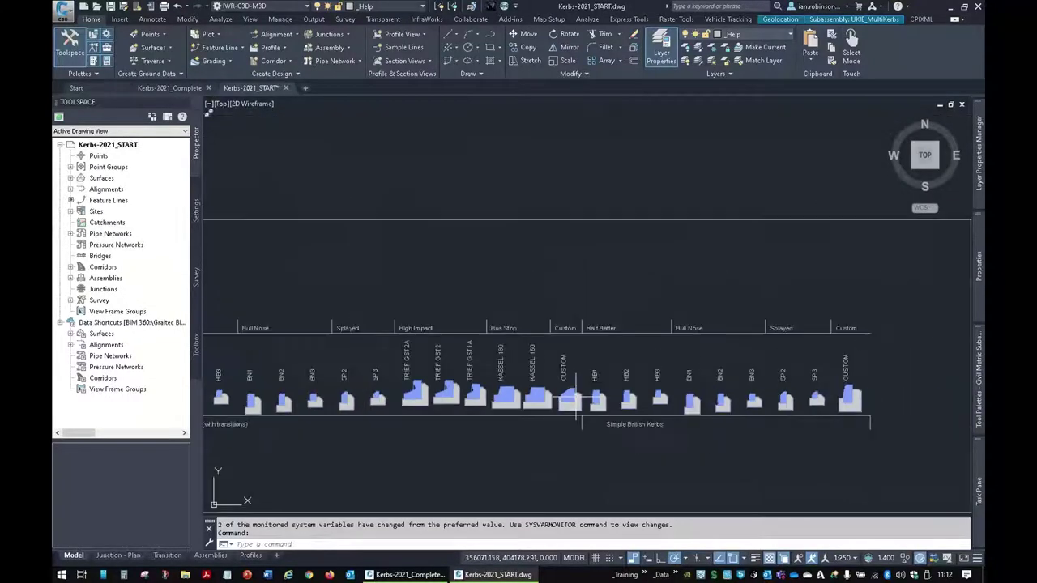
pyautogui.scroll(-2, 640, 381)
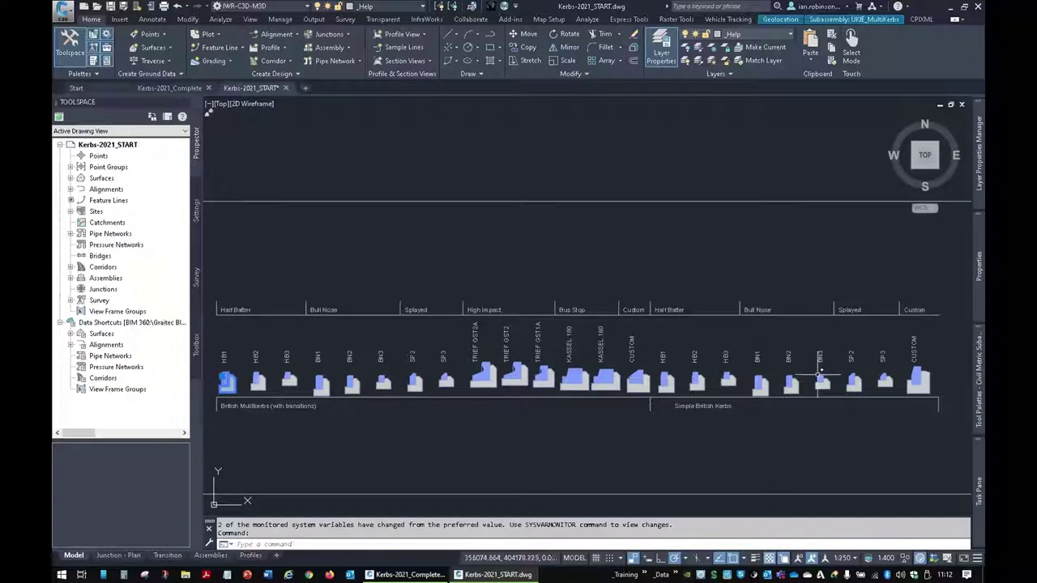
pyautogui.scroll(4, 734, 373)
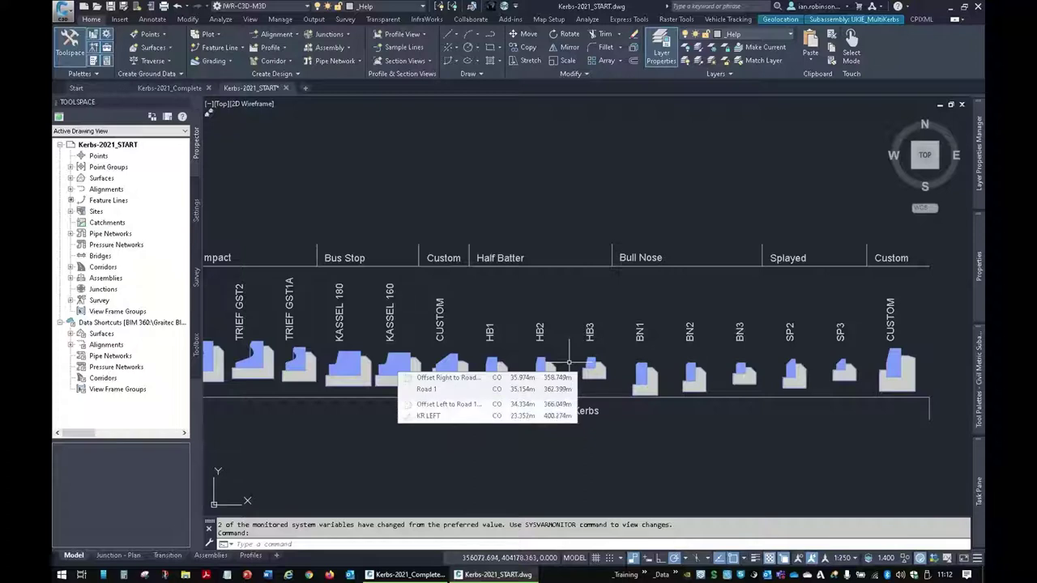
pyautogui.hscroll(-10, 324, 296)
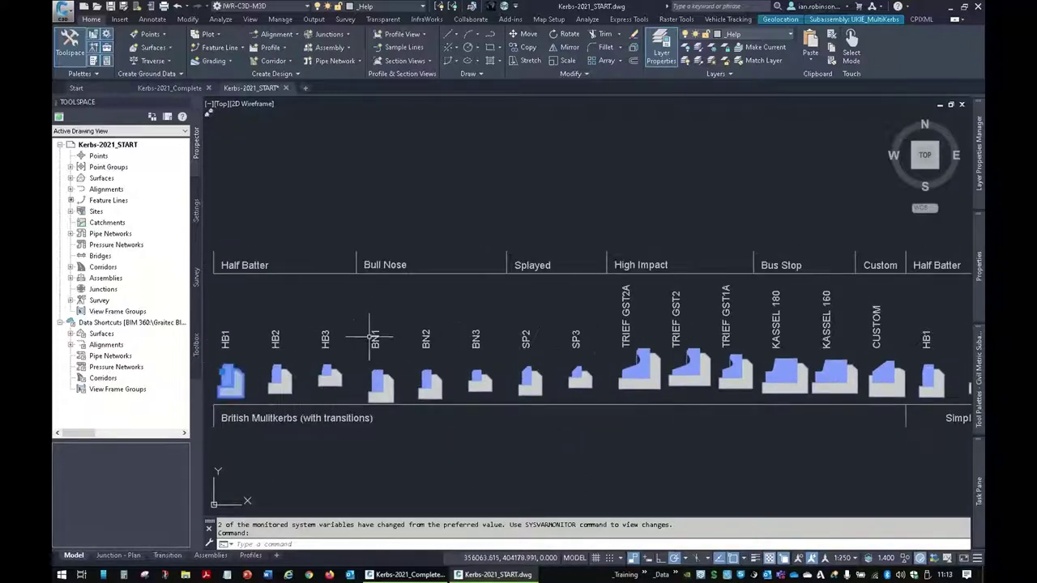
pyautogui.hscroll(10, 370, 337)
pyautogui.hscroll(3, 492, 350)
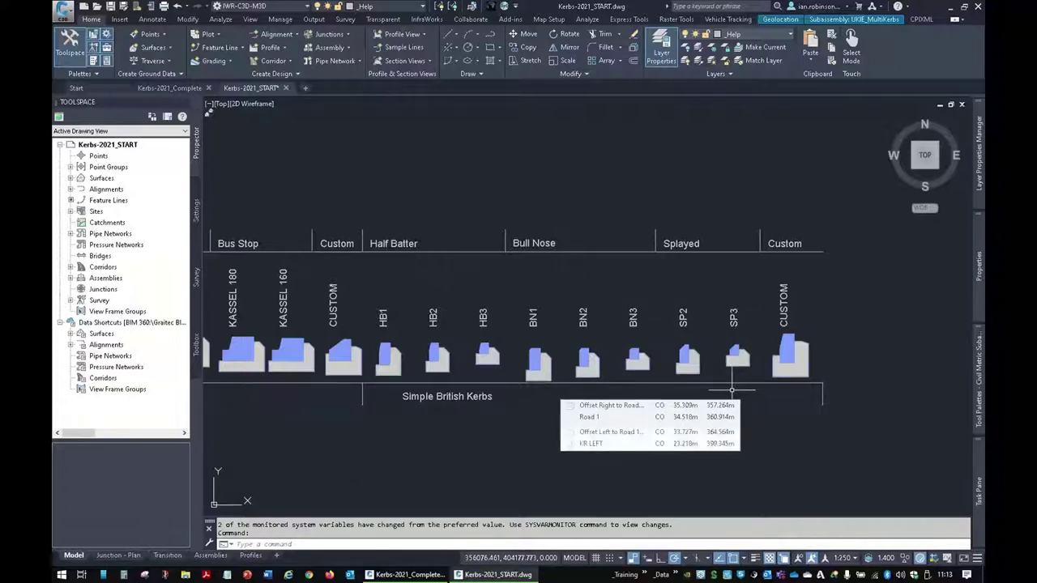
pyautogui.moveTo(974, 366)
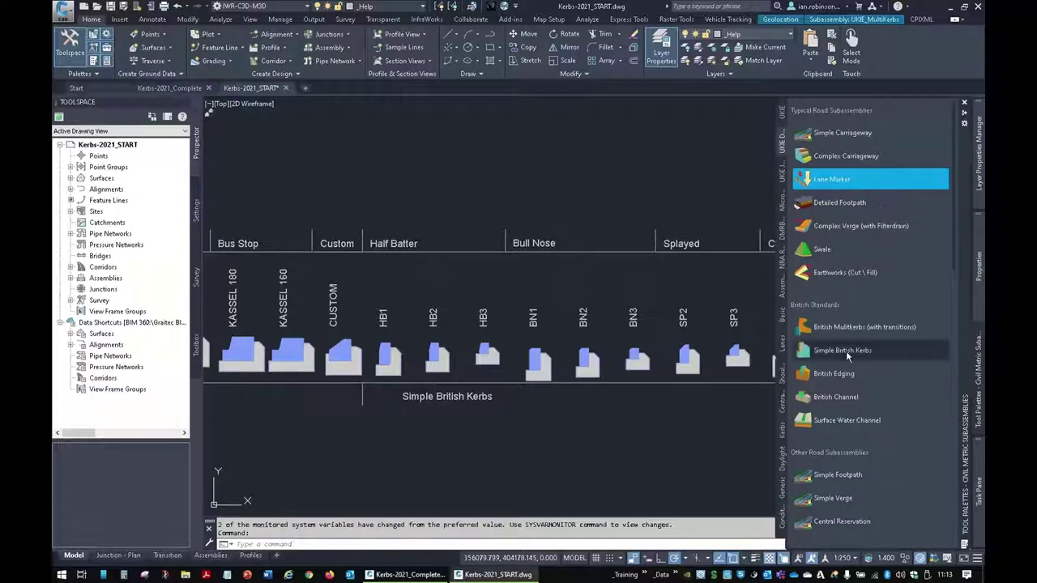
# Pick the British Multikerbs (with transitions) and Simple British Kerbs subassemblies from the palette.
pyautogui.click(821, 328)
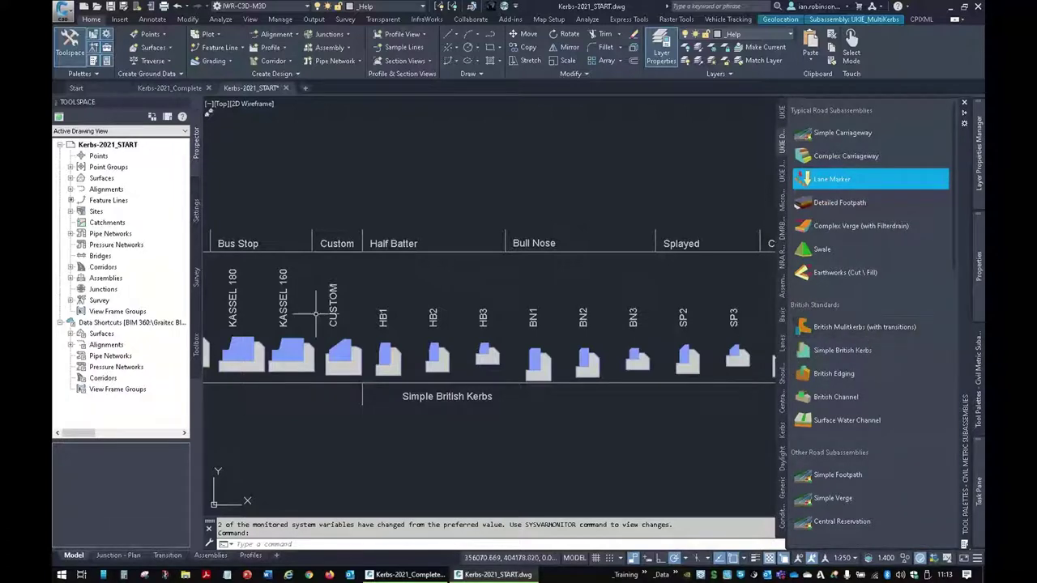
pyautogui.click(252, 306)
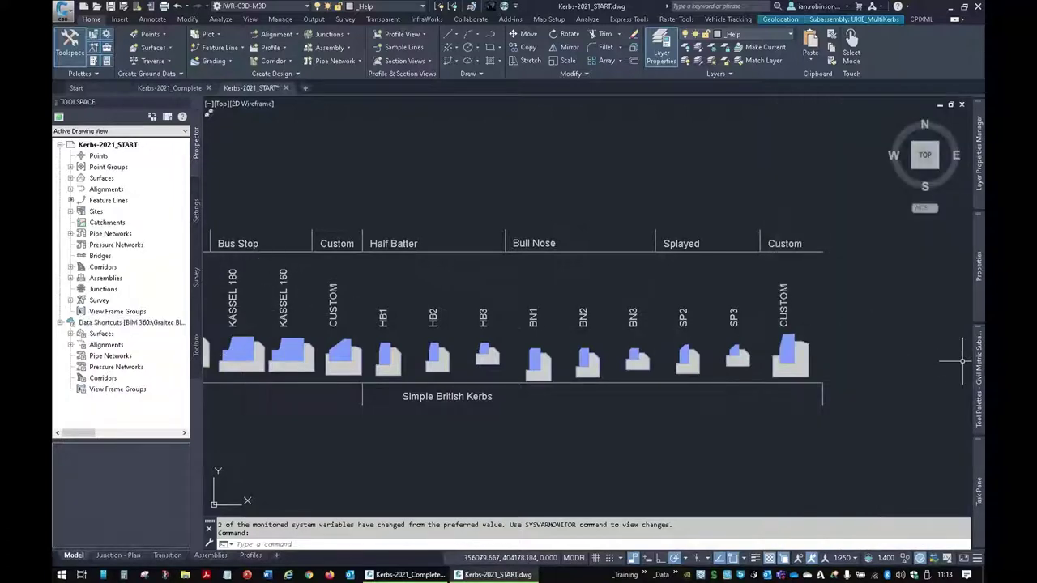
pyautogui.moveTo(975, 376)
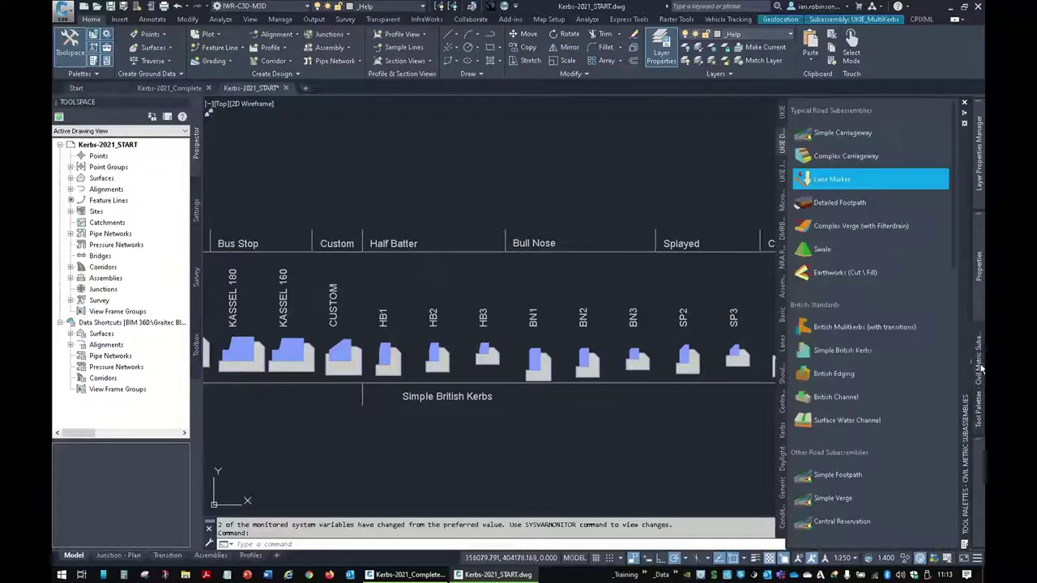
pyautogui.click(834, 353)
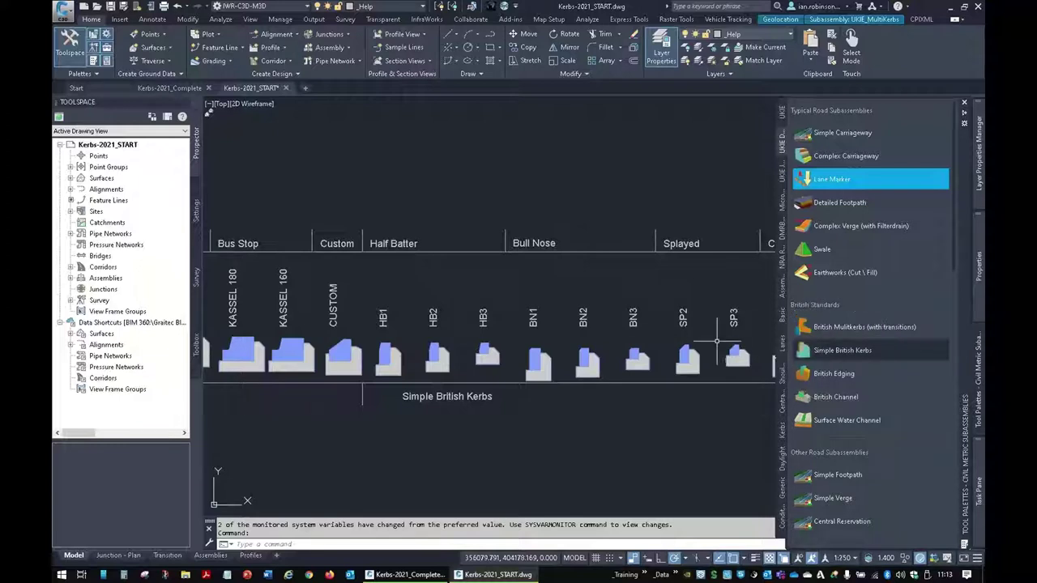
# Scroll down to Legacy Sub-Assemblies, pick BritishKerbs, then scroll back up.
pyautogui.scroll(-3, 873, 352)
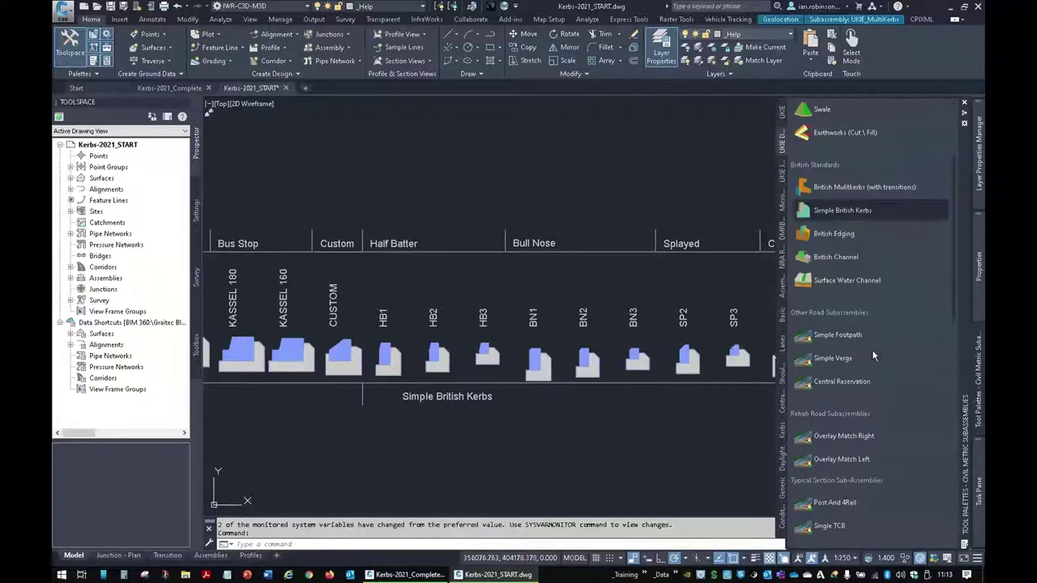
pyautogui.scroll(-4, 873, 355)
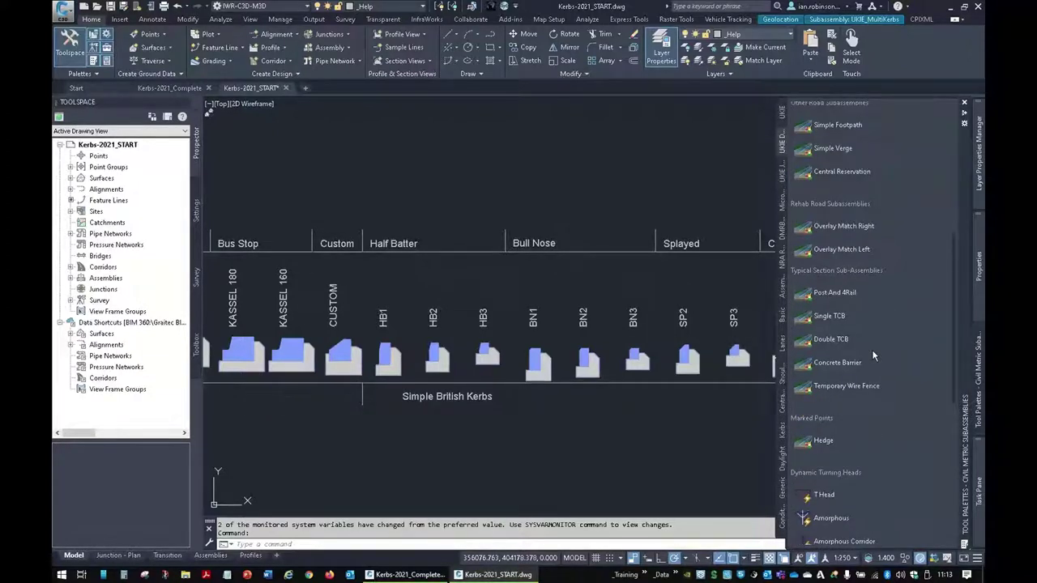
pyautogui.scroll(-5, 872, 354)
pyautogui.scroll(-2, 870, 357)
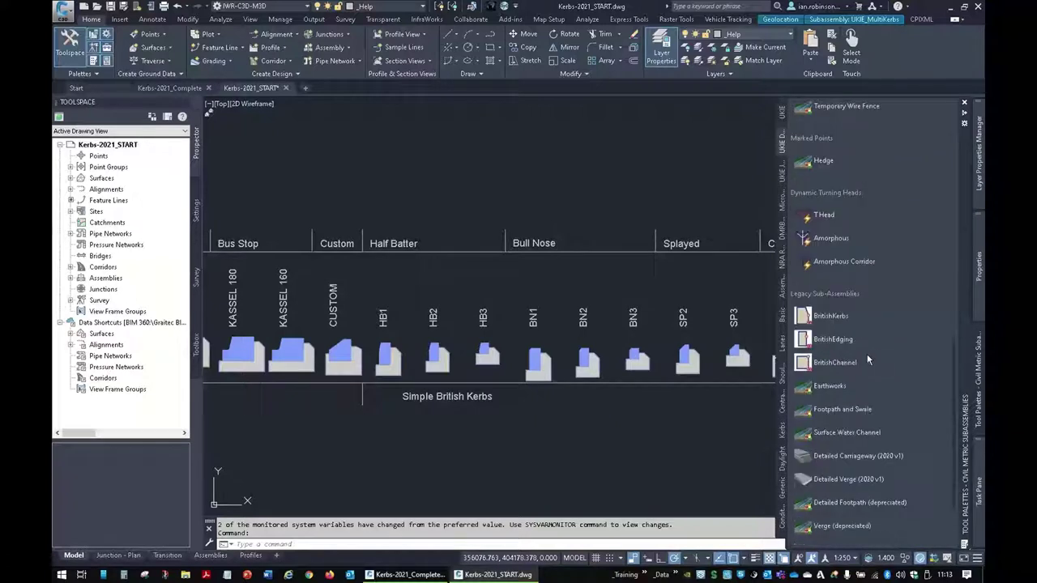
pyautogui.click(813, 318)
pyautogui.scroll(-3, 860, 384)
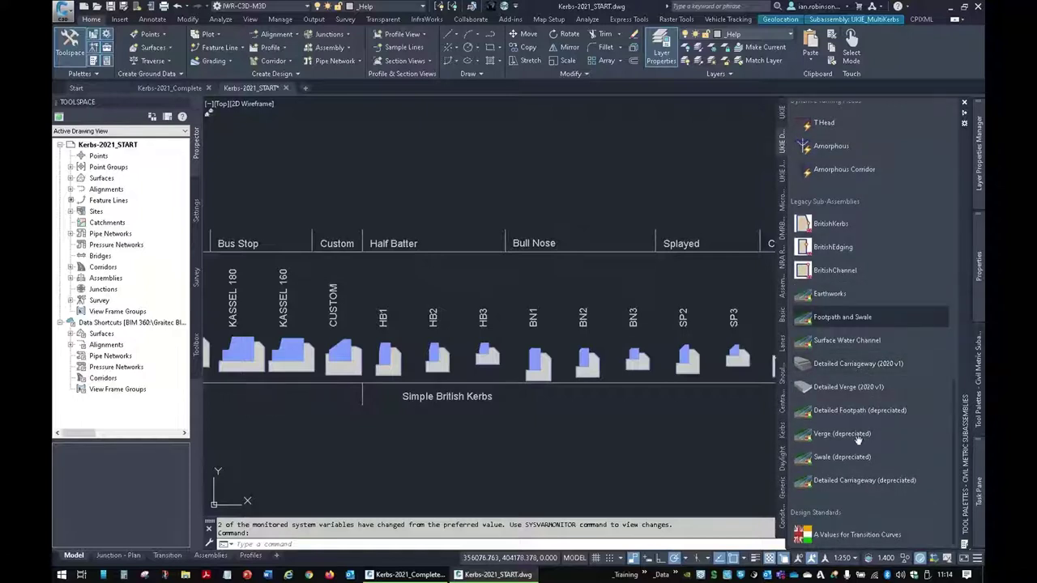
pyautogui.scroll(10, 833, 256)
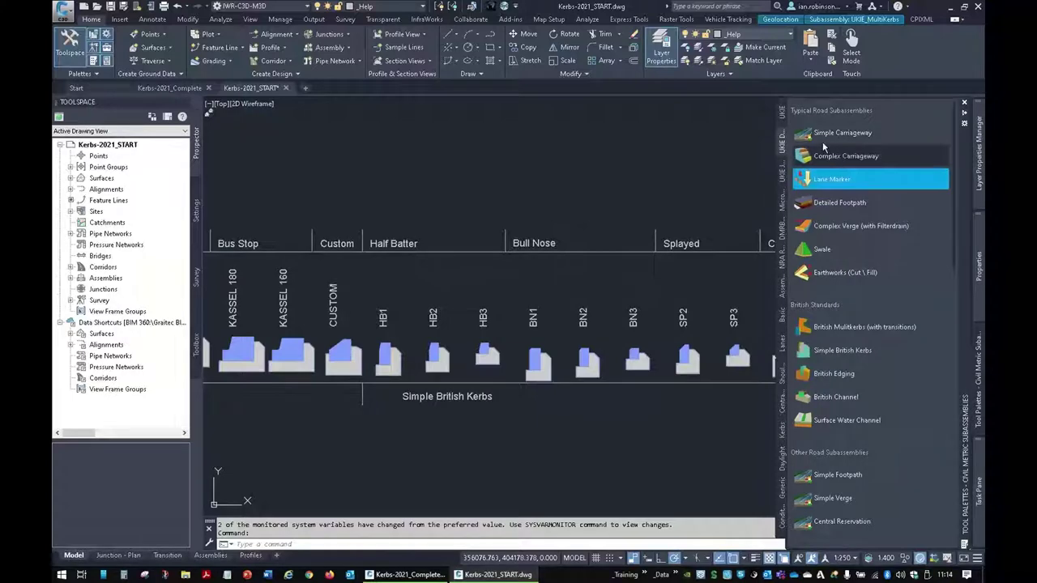
# Zoom to the kerb line in plan and select it.
pyautogui.scroll(-6, 609, 158)
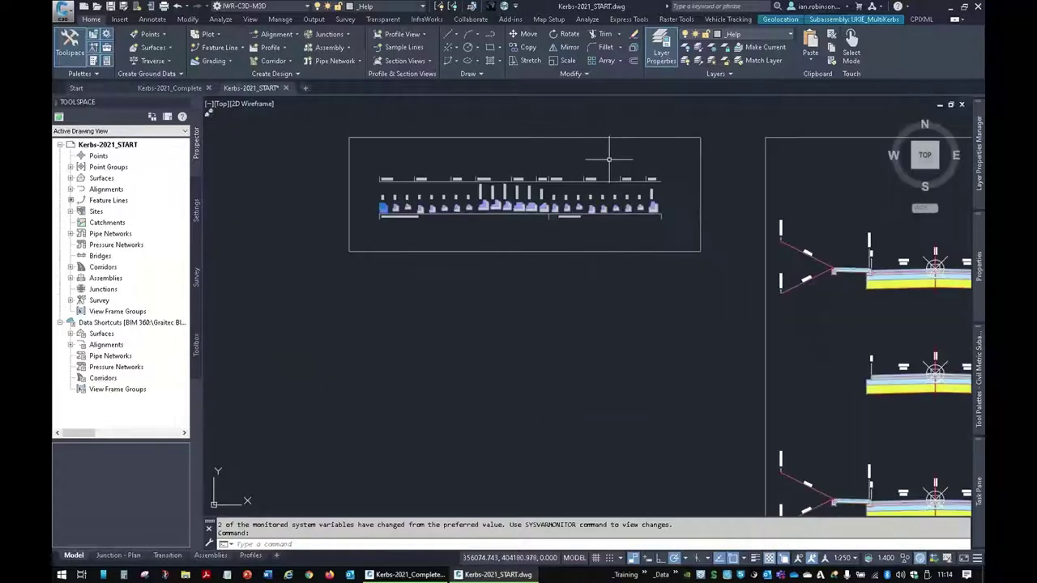
pyautogui.scroll(-3, 609, 159)
pyautogui.scroll(5, 527, 217)
pyautogui.scroll(-5, 527, 217)
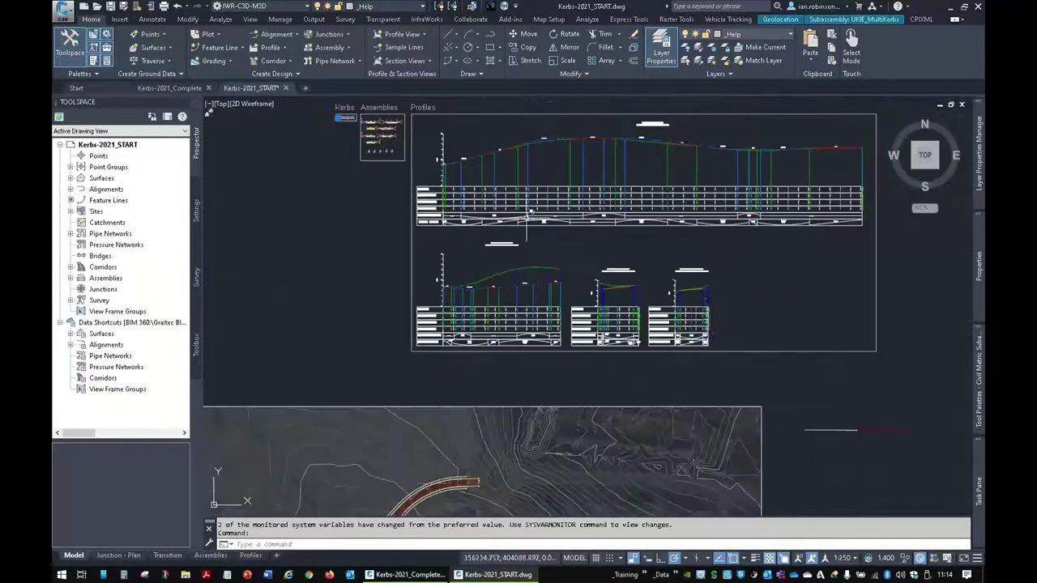
pyautogui.scroll(3, 828, 428)
pyautogui.moveTo(770, 405)
pyautogui.mouseDown(button='middle')
pyautogui.moveTo(567, 317)
pyautogui.moveTo(821, 365)
pyautogui.mouseUp(button='middle')
pyautogui.scroll(4, 567, 317)
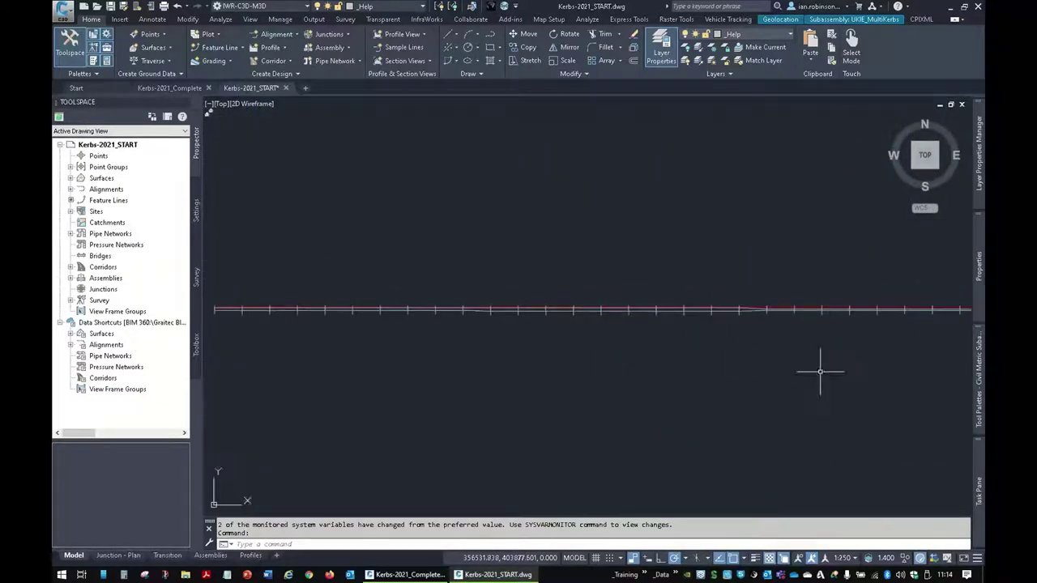
pyautogui.click(489, 304)
# Cancel an empty Object Viewer attempt and reselect the Lots of Kerbs corridor.
pyautogui.rightClick(486, 306)
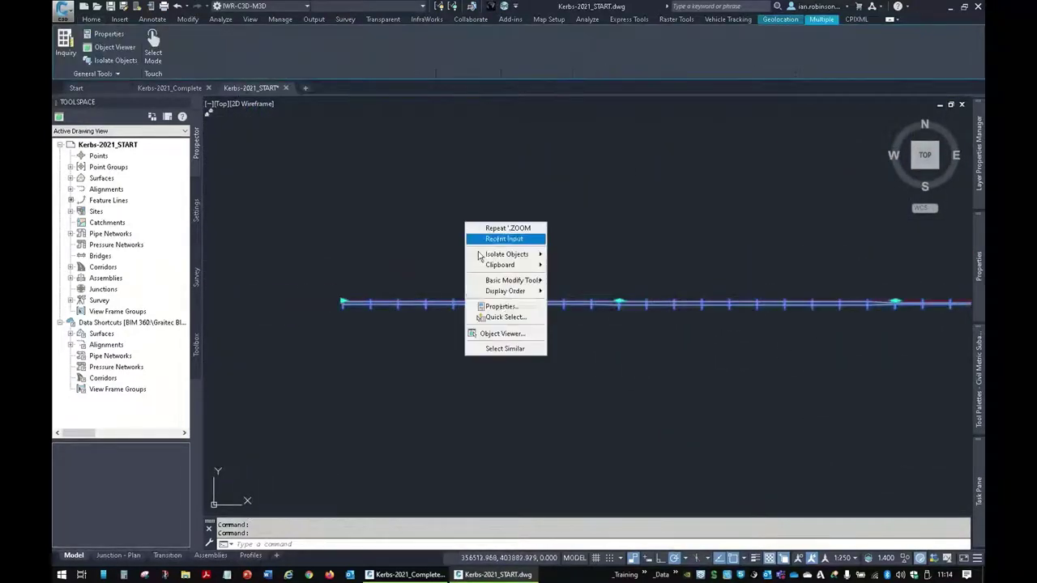
pyautogui.click(502, 333)
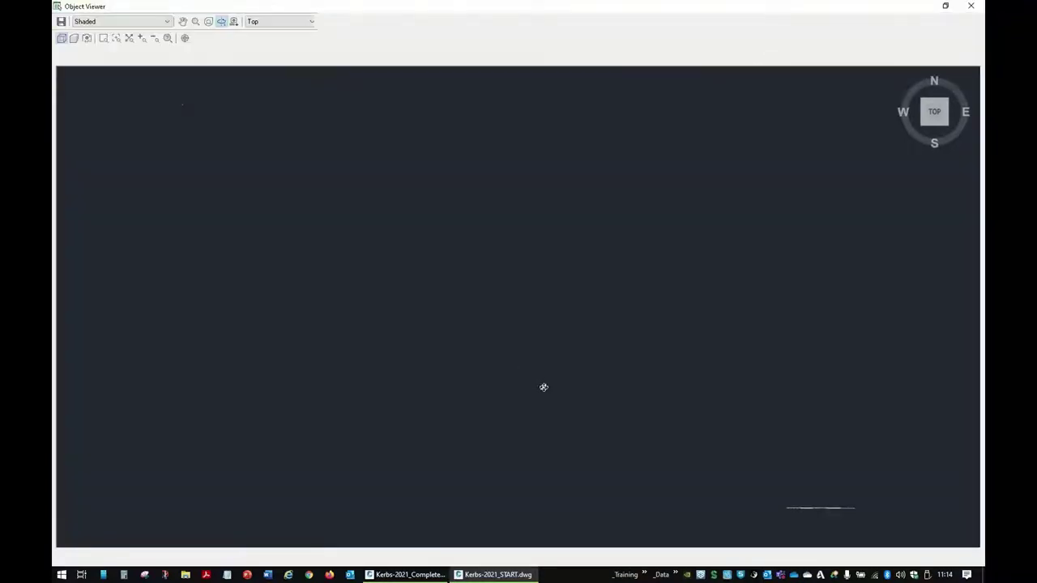
pyautogui.press('Escape')
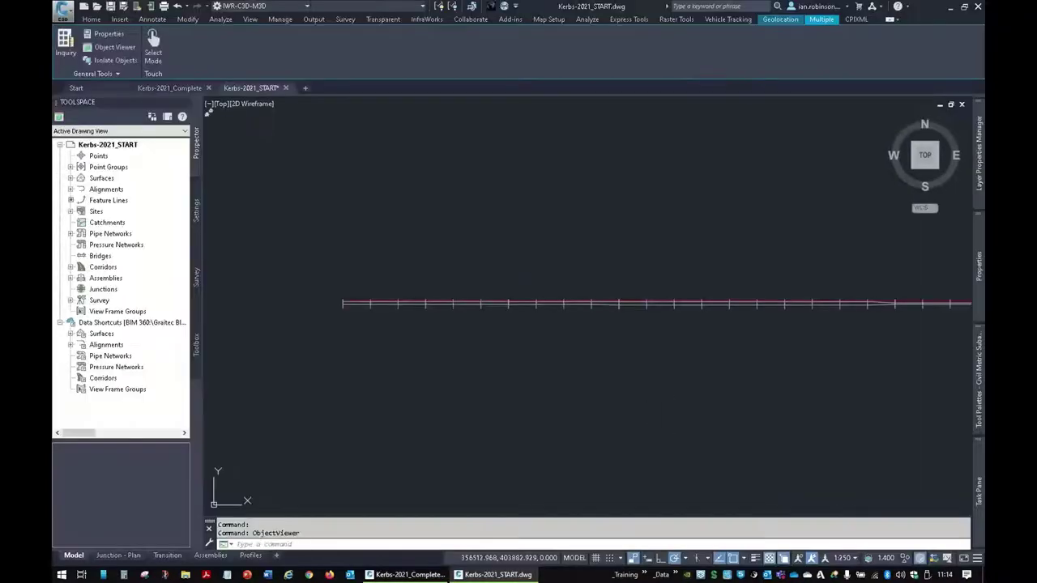
pyautogui.click(619, 304)
pyautogui.rightClick(619, 304)
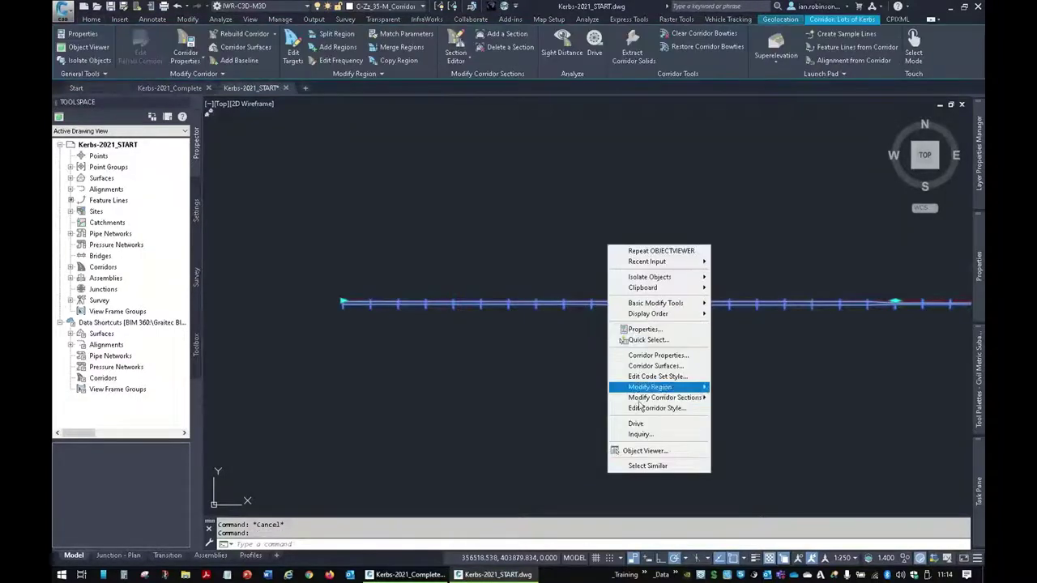
# Open the Lots of Kerbs corridor in Object Viewer and orbit to the kerb bend.
pyautogui.click(632, 444)
pyautogui.moveTo(622, 340); pyautogui.dragTo(611, 365)
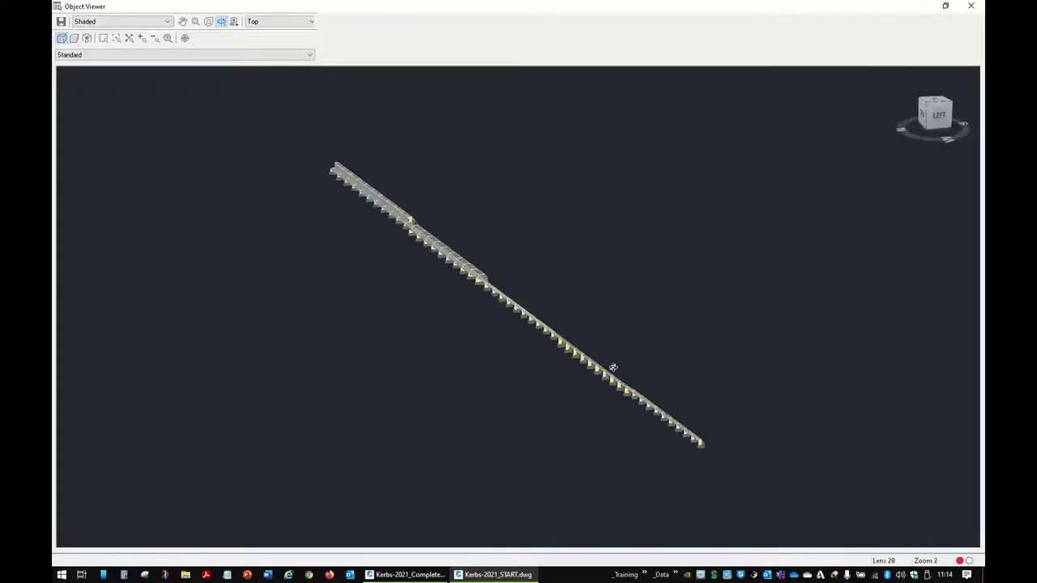
pyautogui.scroll(3, 679, 373)
pyautogui.scroll(-5, 679, 372)
pyautogui.scroll(3, 603, 286)
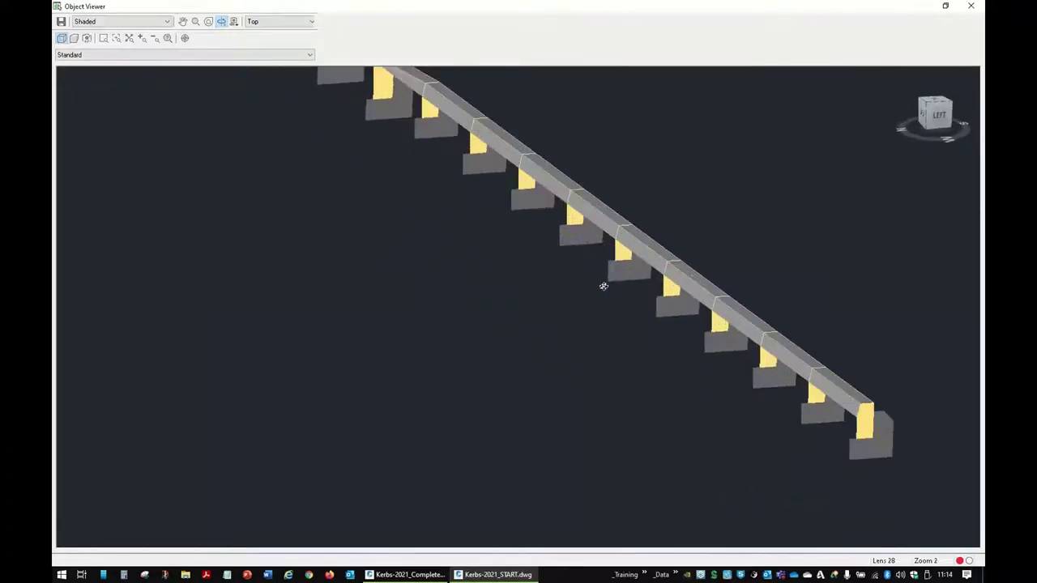
pyautogui.moveTo(535, 180); pyautogui.dragTo(633, 372)
pyautogui.moveTo(458, 224); pyautogui.dragTo(484, 261)
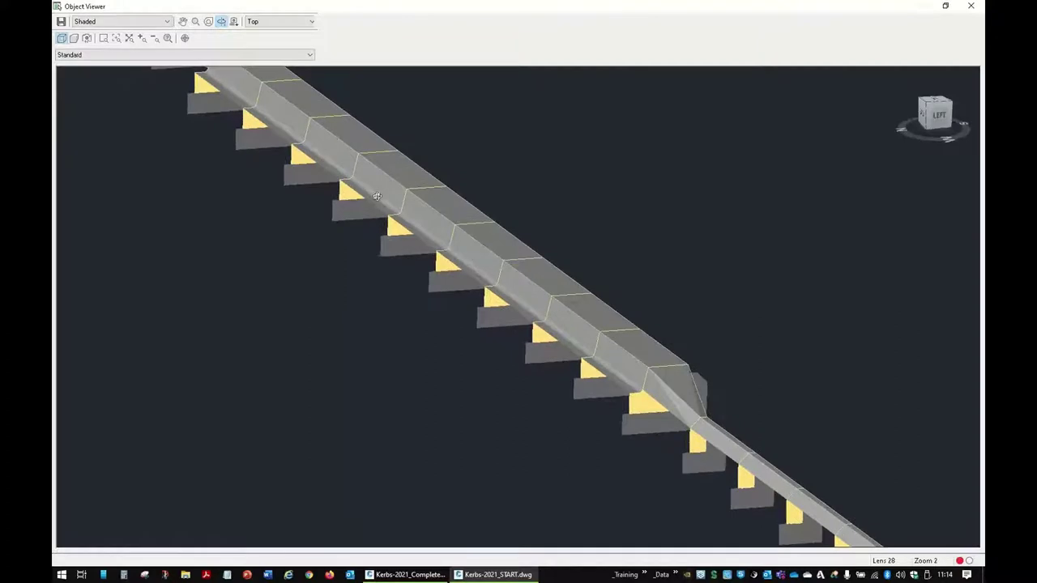
pyautogui.moveTo(376, 196); pyautogui.dragTo(511, 283)
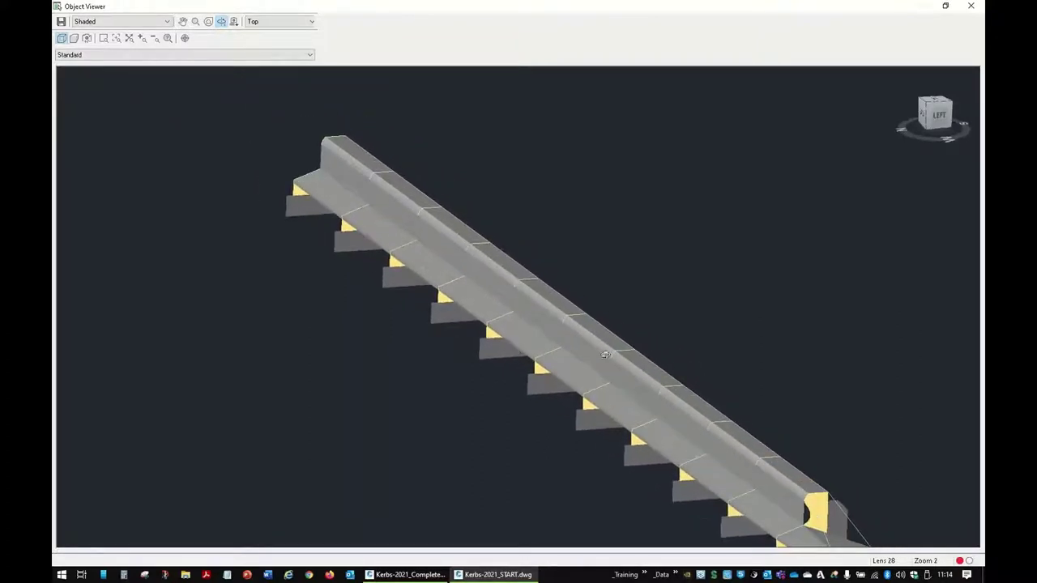
pyautogui.moveTo(720, 424); pyautogui.dragTo(498, 167, button='middle')
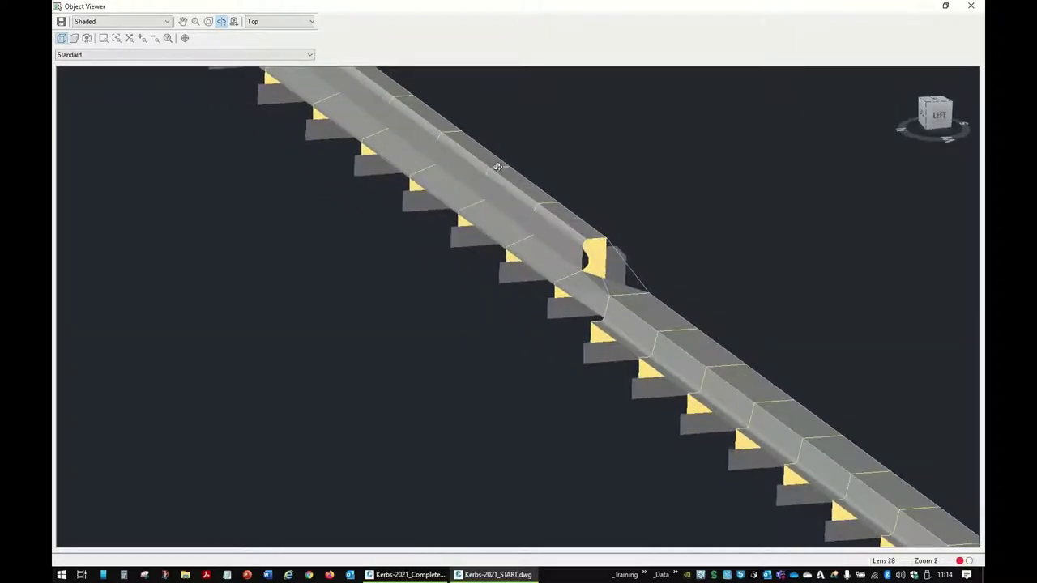
pyautogui.scroll(-5, 527, 170)
pyautogui.moveTo(542, 178); pyautogui.dragTo(530, 291)
pyautogui.scroll(5, 630, 295)
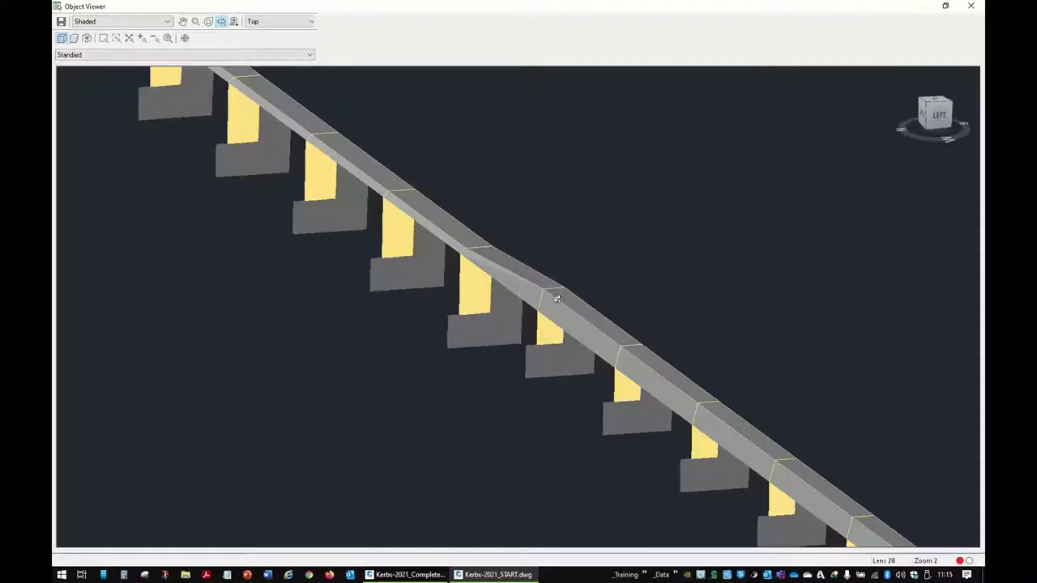
# Orbit and pan closely around the transition where the kerb profile changes.
pyautogui.click(600, 331)
pyautogui.moveTo(536, 287); pyautogui.dragTo(646, 378, button='middle')
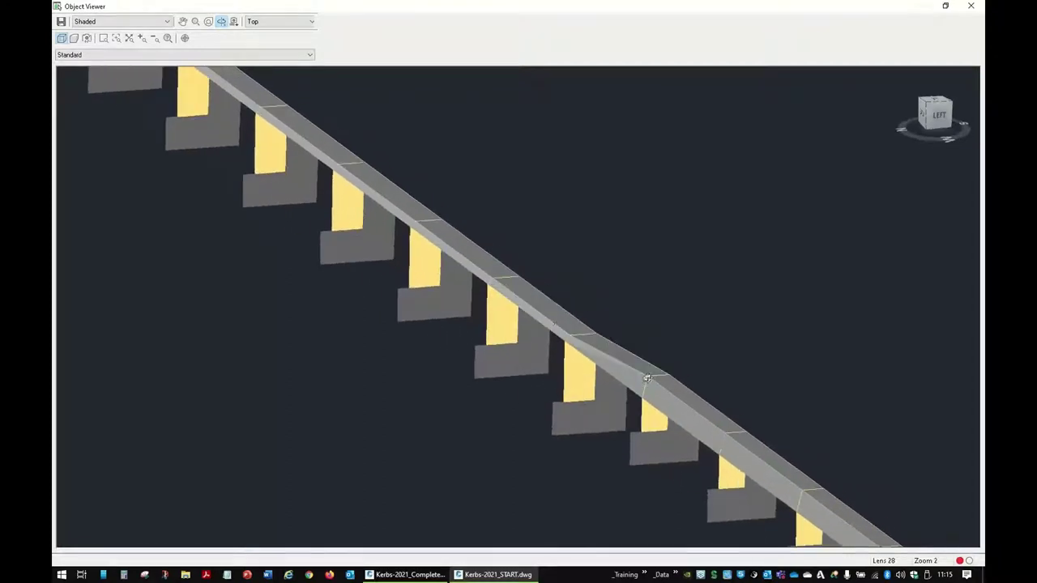
pyautogui.scroll(3, 541, 316)
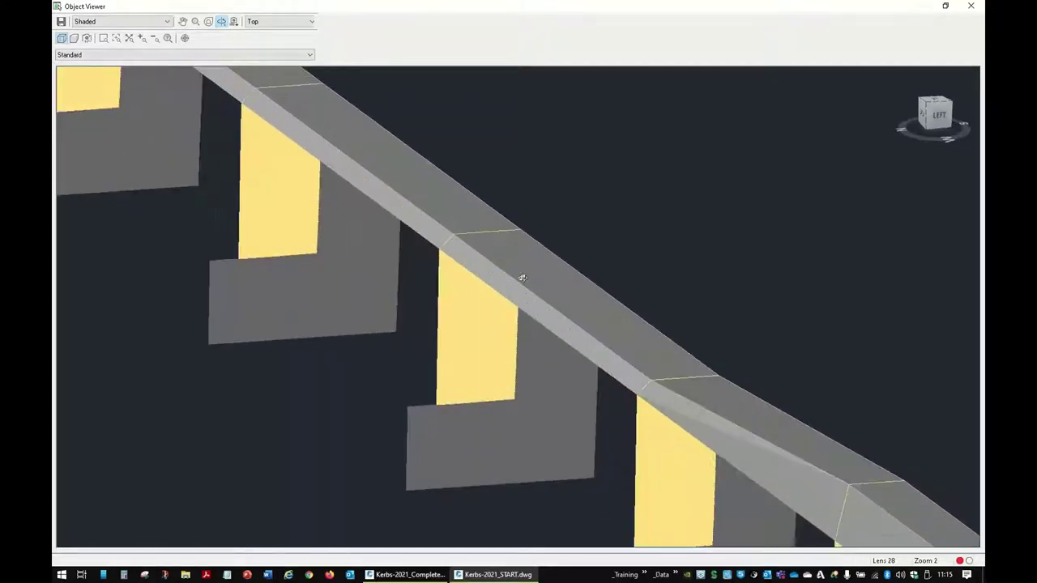
pyautogui.click(474, 247)
pyautogui.moveTo(611, 301)
pyautogui.mouseDown()
pyautogui.moveTo(424, 139)
pyautogui.moveTo(618, 310)
pyautogui.mouseUp()
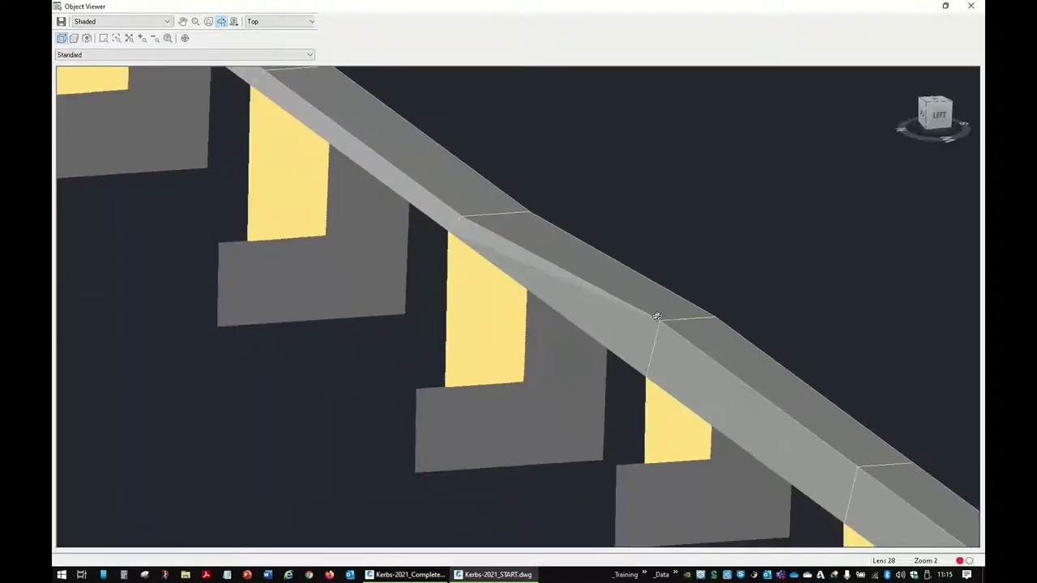
pyautogui.click(661, 320)
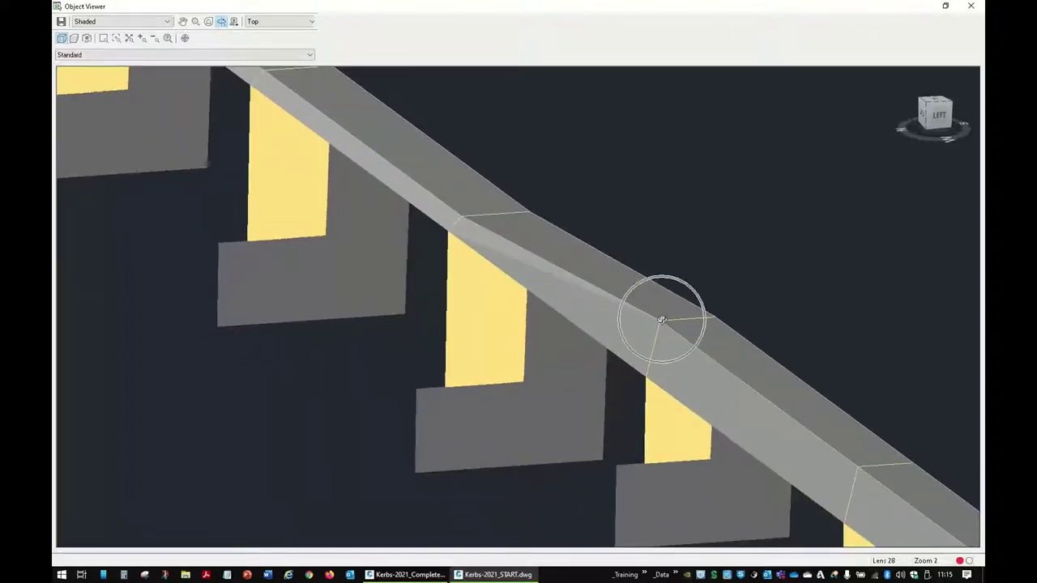
pyautogui.click(457, 214)
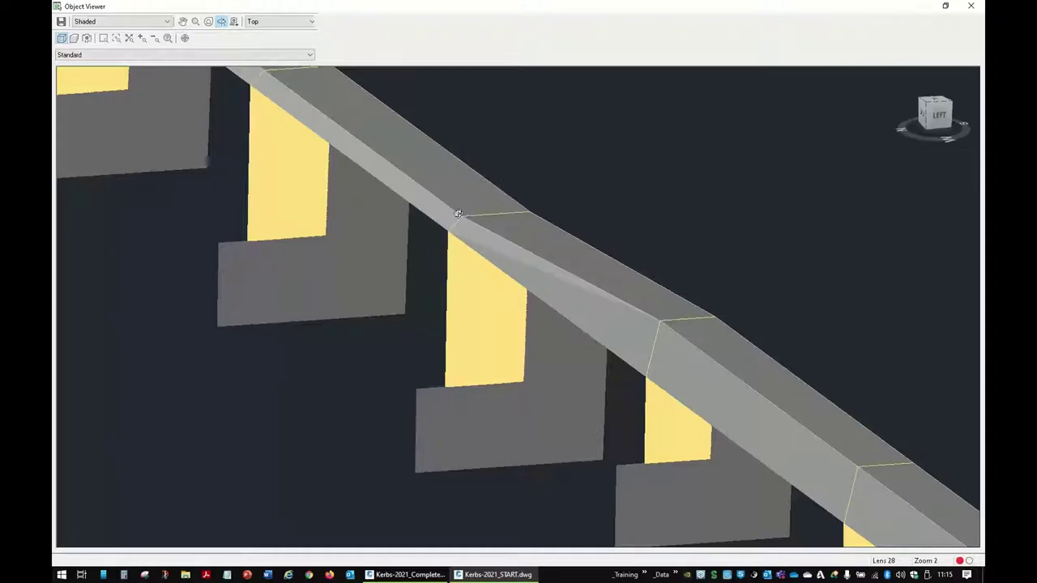
pyautogui.click(460, 215)
pyautogui.moveTo(562, 284); pyautogui.dragTo(523, 230)
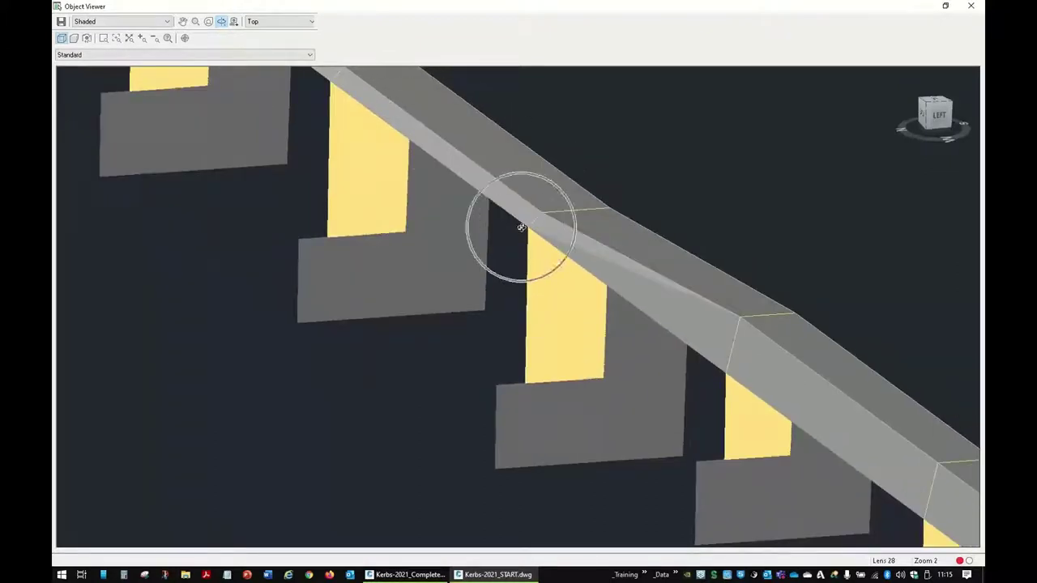
pyautogui.click(806, 318)
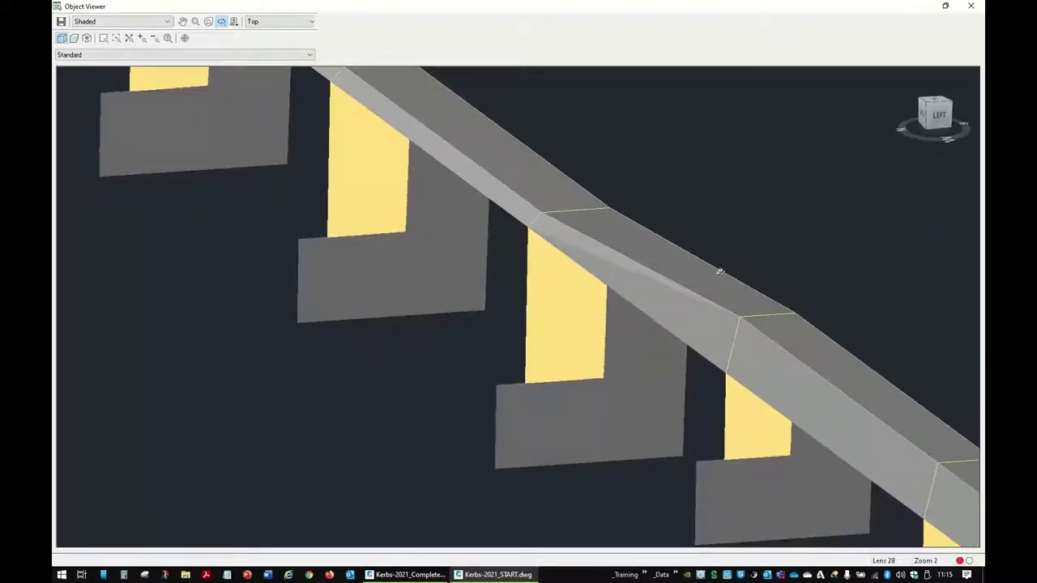
pyautogui.click(577, 188)
pyautogui.moveTo(625, 195); pyautogui.dragTo(558, 345)
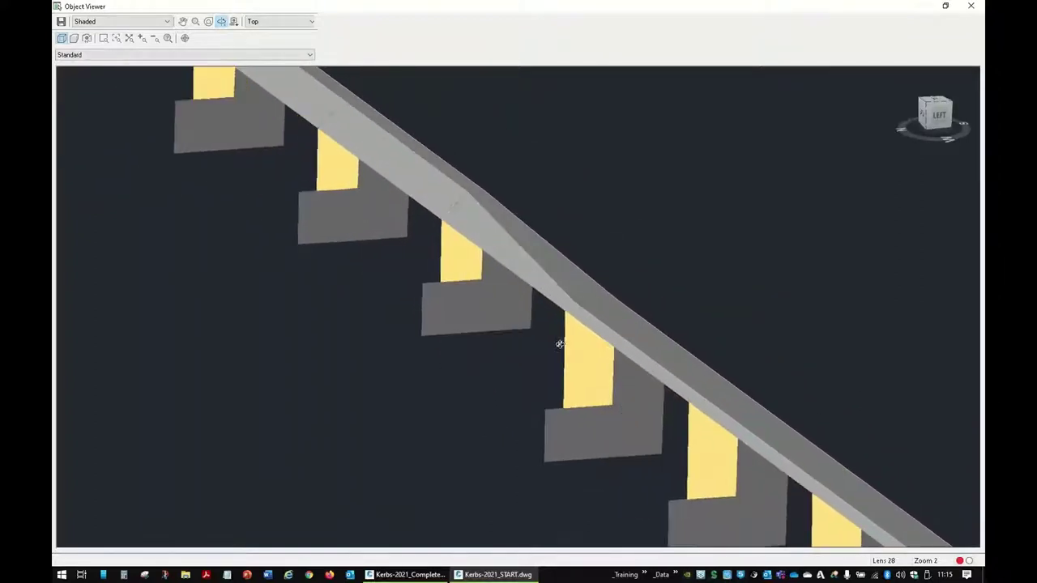
pyautogui.moveTo(412, 193); pyautogui.dragTo(373, 247)
# View the tall kerb's step-down from a low angle, then zoom out to the whole corridor.
pyautogui.moveTo(643, 345); pyautogui.dragTo(564, 314)
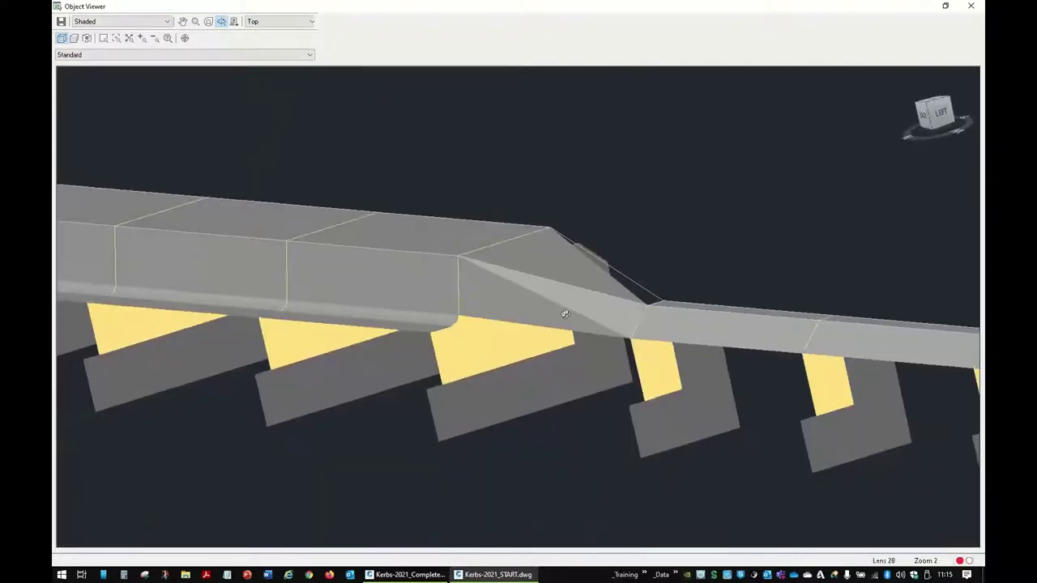
pyautogui.click(440, 253)
pyautogui.click(657, 308)
pyautogui.click(643, 343)
pyautogui.click(452, 313)
pyautogui.moveTo(332, 231); pyautogui.dragTo(452, 299)
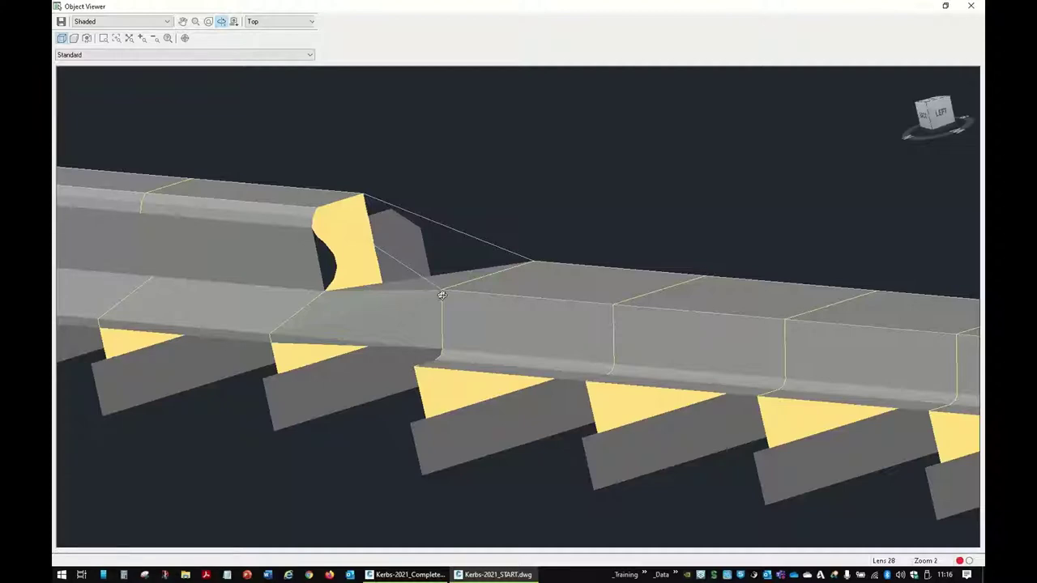
pyautogui.scroll(-10, 441, 295)
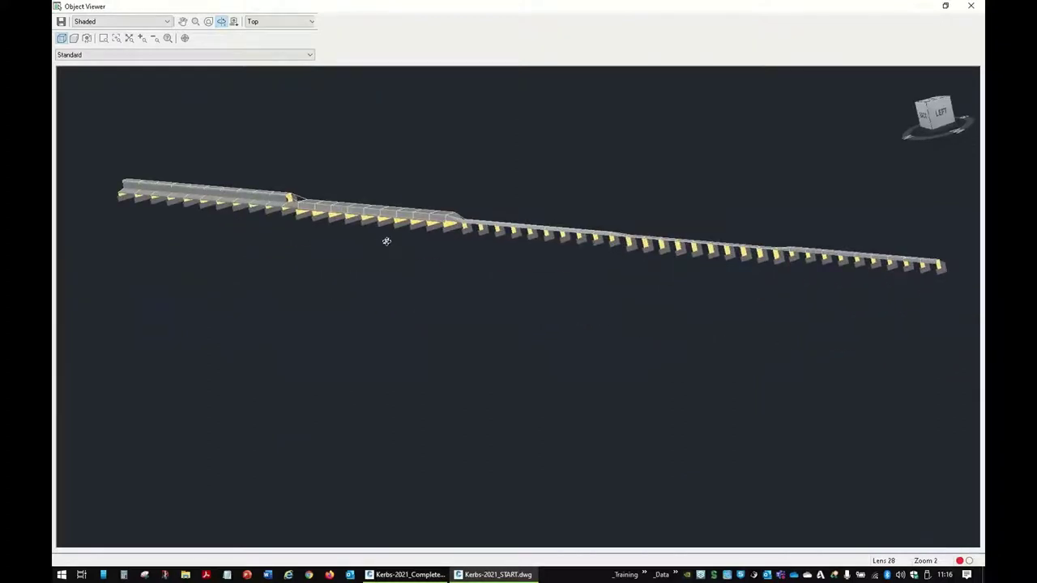
# Close Object Viewer, zoom to the bus-stop step-out near chainage 250, and select Road1 corridor.
pyautogui.click(972, 7)
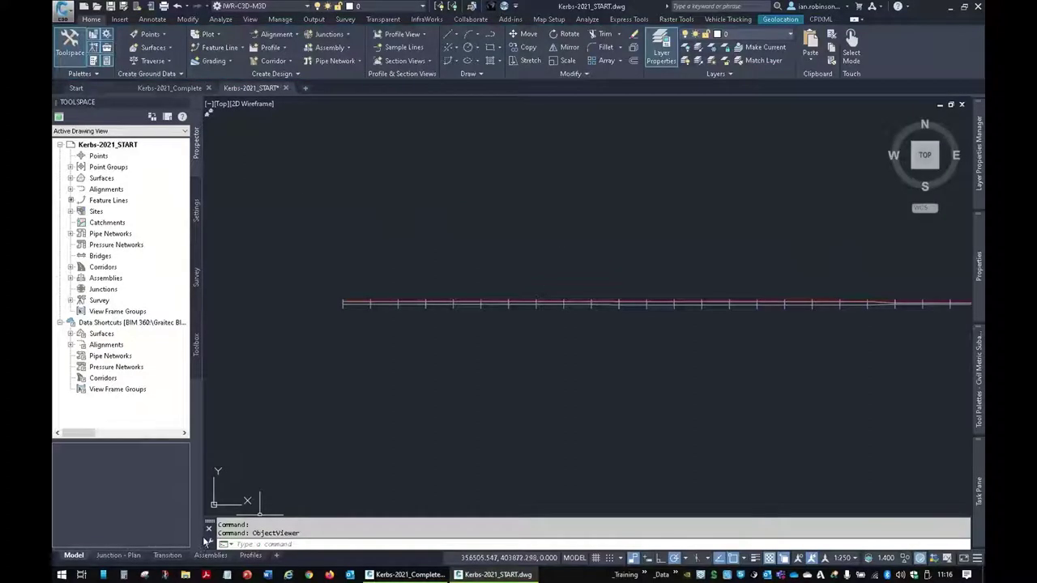
pyautogui.scroll(-6, 472, 326)
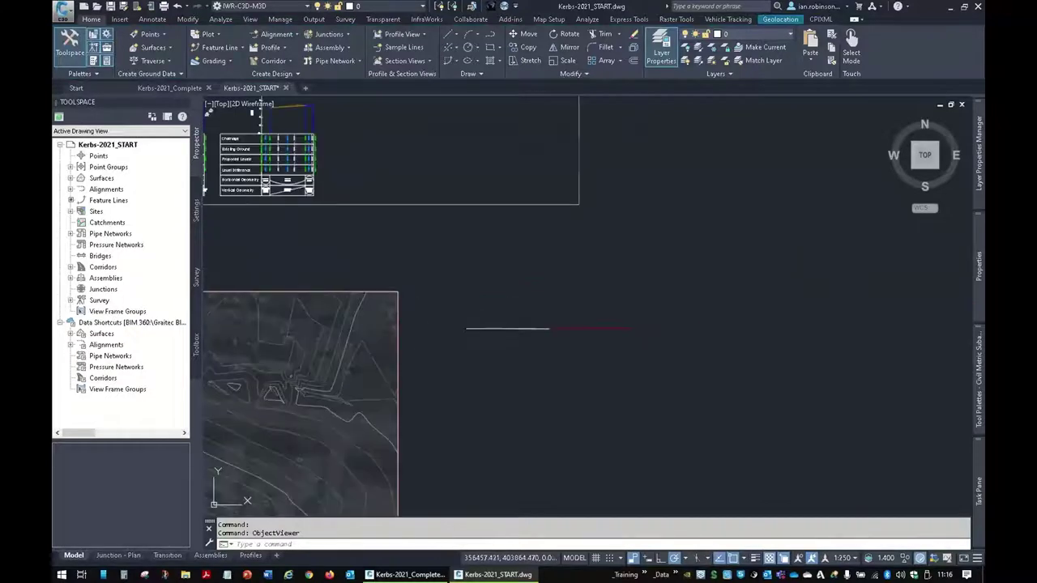
pyautogui.scroll(5, 572, 307)
pyautogui.scroll(-2, 570, 306)
pyautogui.moveTo(474, 352); pyautogui.dragTo(521, 333, button='middle')
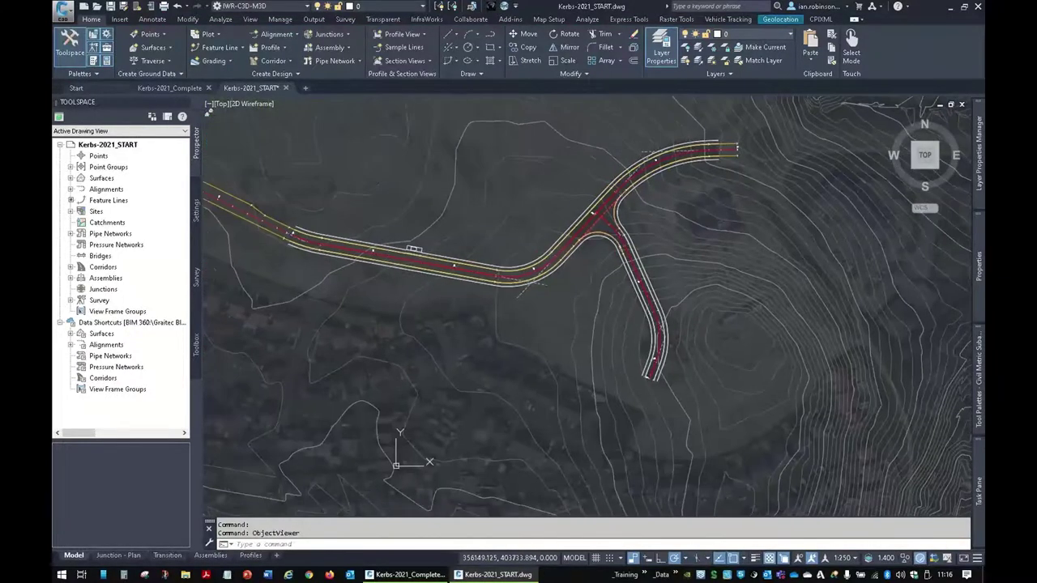
pyautogui.scroll(6, 538, 296)
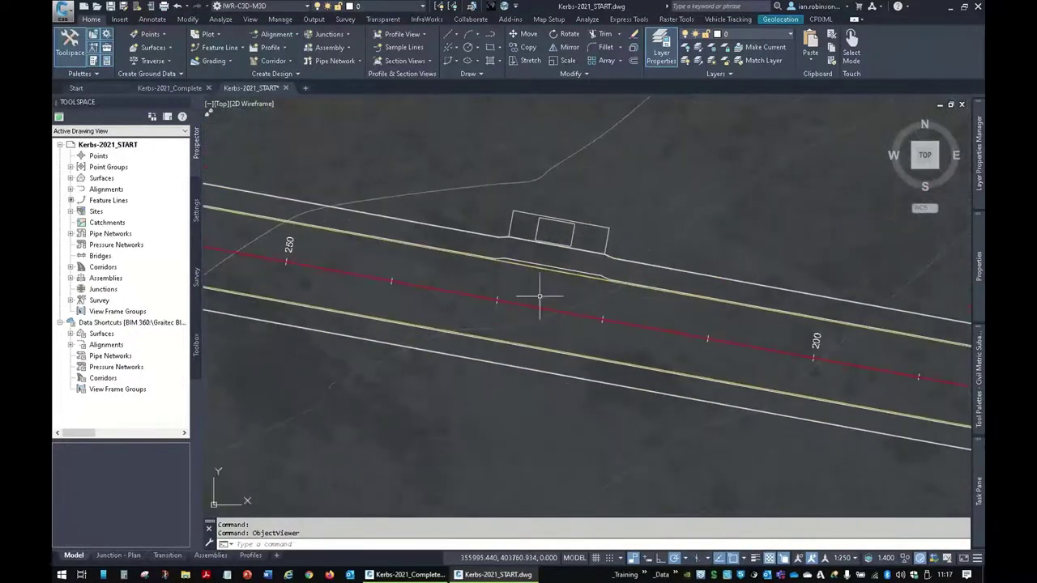
pyautogui.scroll(4, 571, 273)
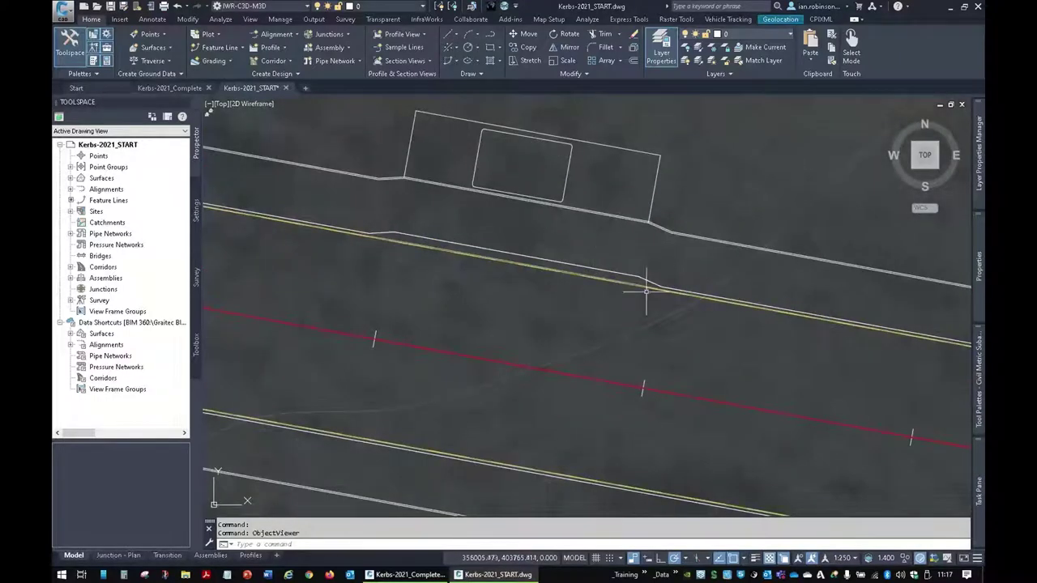
pyautogui.click(678, 236)
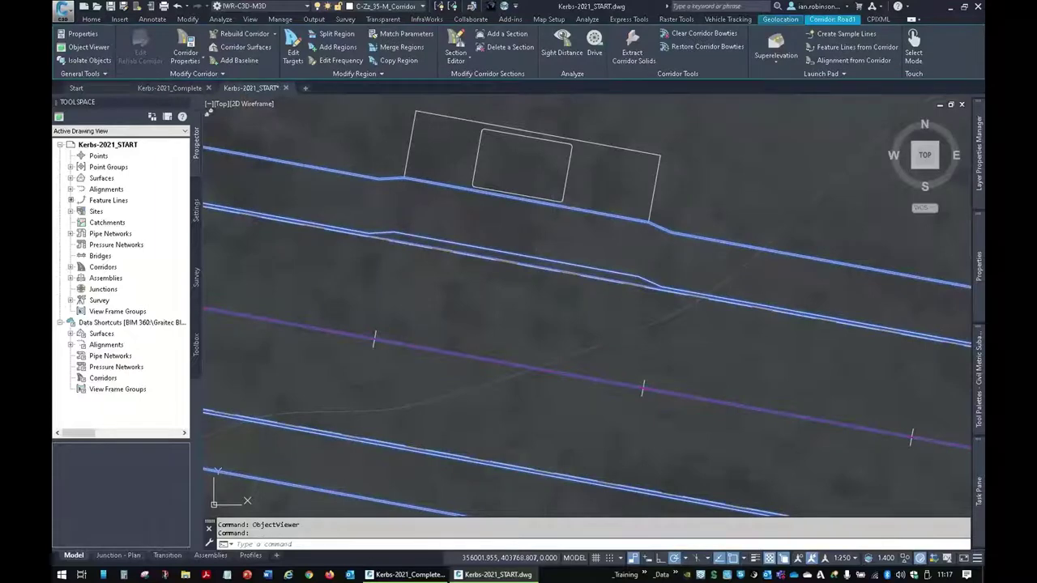
pyautogui.rightClick(552, 192)
pyautogui.click(583, 398)
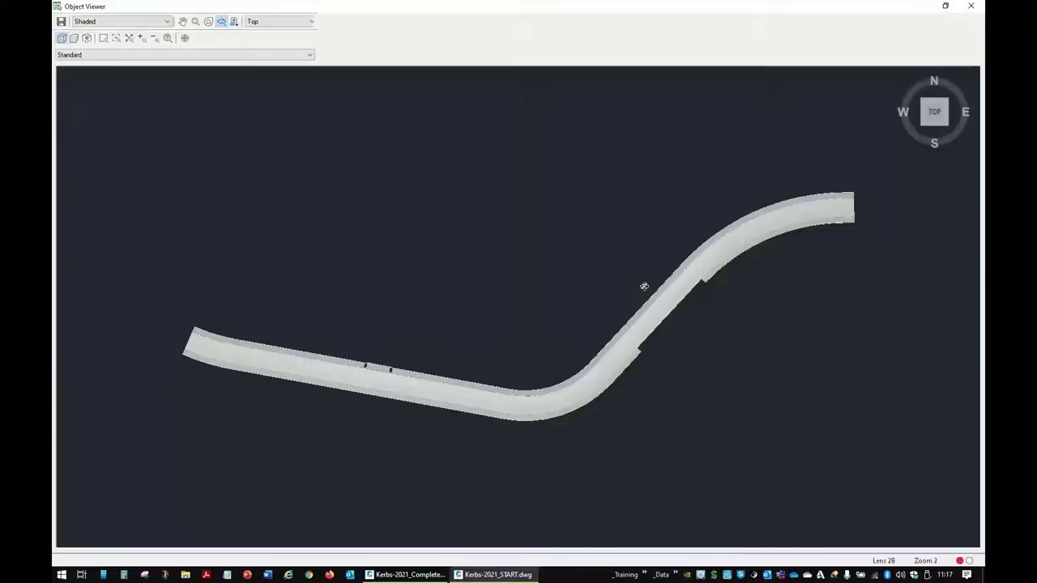
pyautogui.moveTo(646, 284)
pyautogui.mouseDown()
pyautogui.moveTo(667, 327)
pyautogui.moveTo(721, 169)
pyautogui.moveTo(555, 361)
pyautogui.mouseUp()
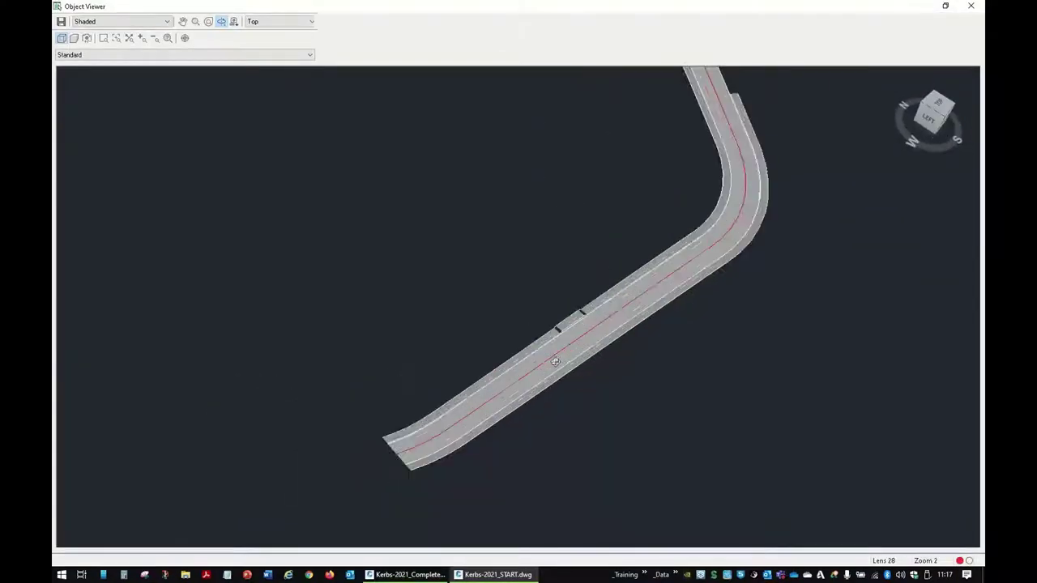
pyautogui.scroll(10, 555, 361)
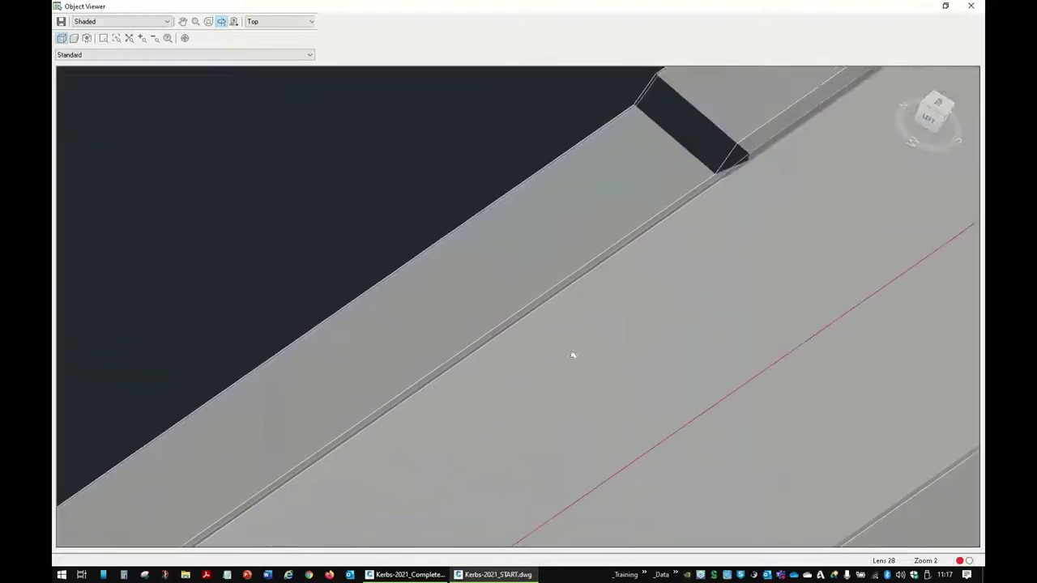
pyautogui.scroll(5, 572, 354)
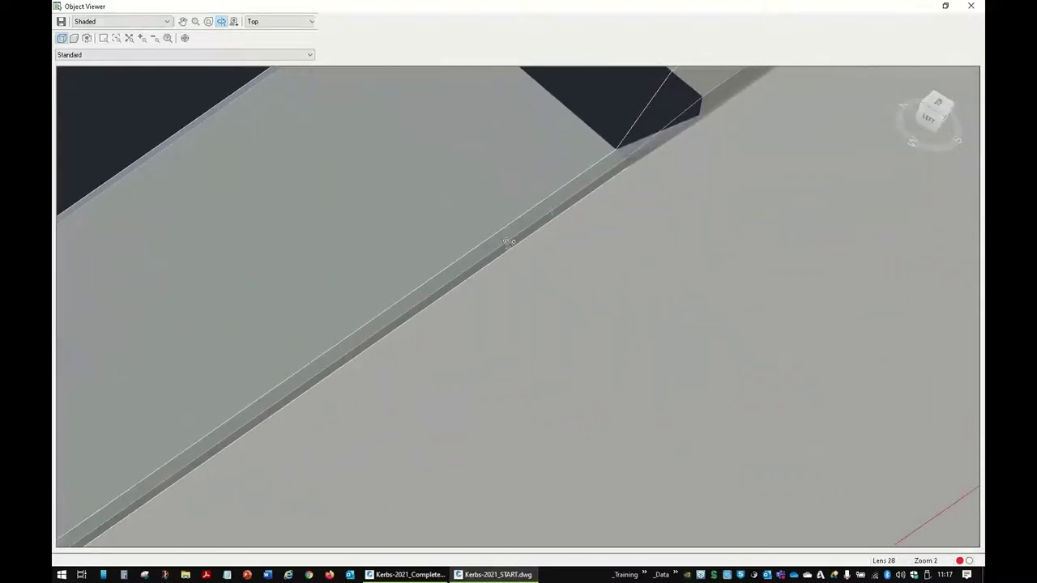
pyautogui.moveTo(664, 183); pyautogui.dragTo(572, 240, button='middle')
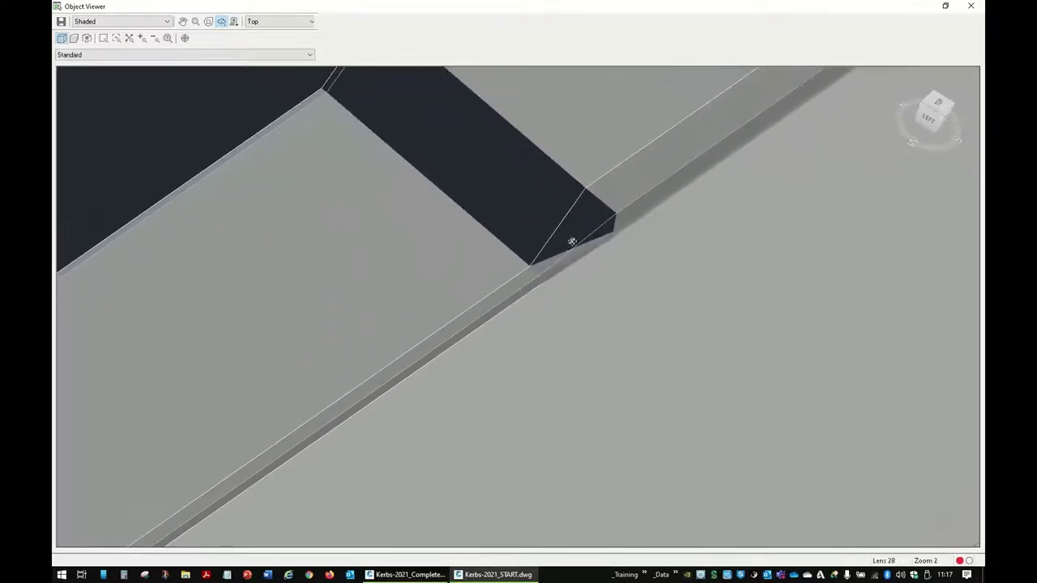
pyautogui.moveTo(500, 197); pyautogui.dragTo(518, 332, button='middle')
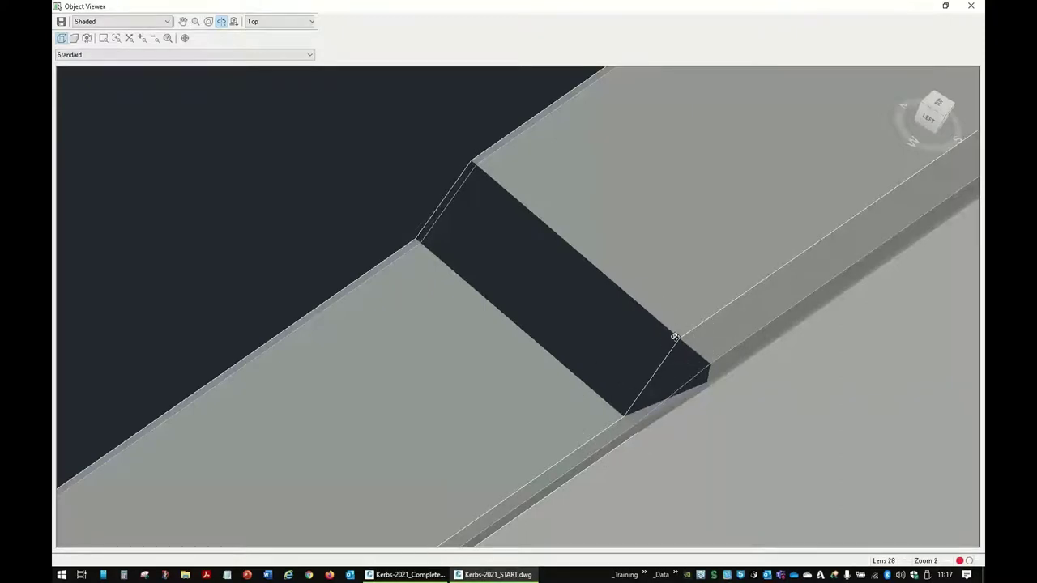
pyautogui.moveTo(715, 221); pyautogui.dragTo(538, 254)
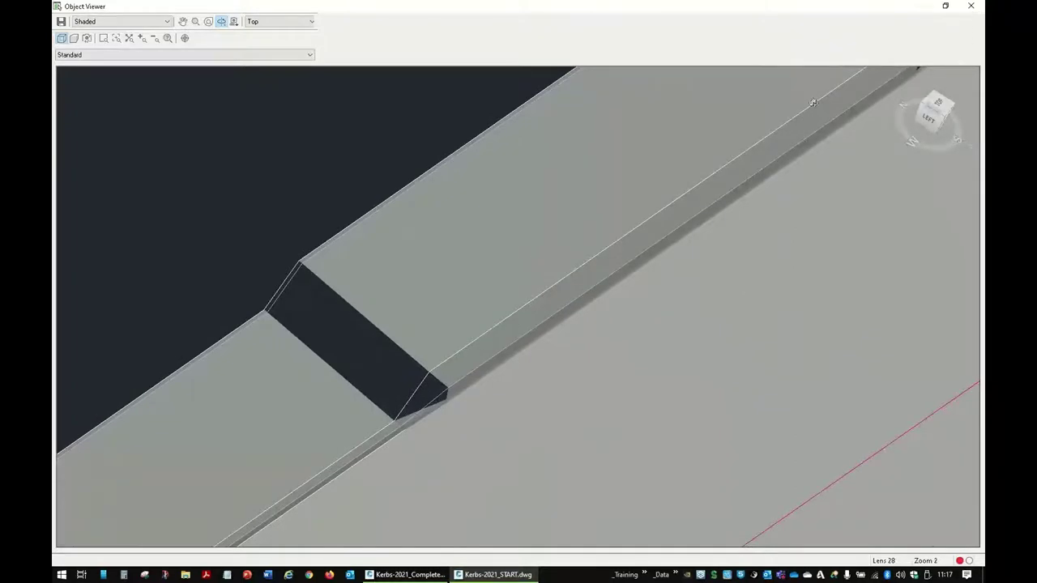
pyautogui.click(970, 6)
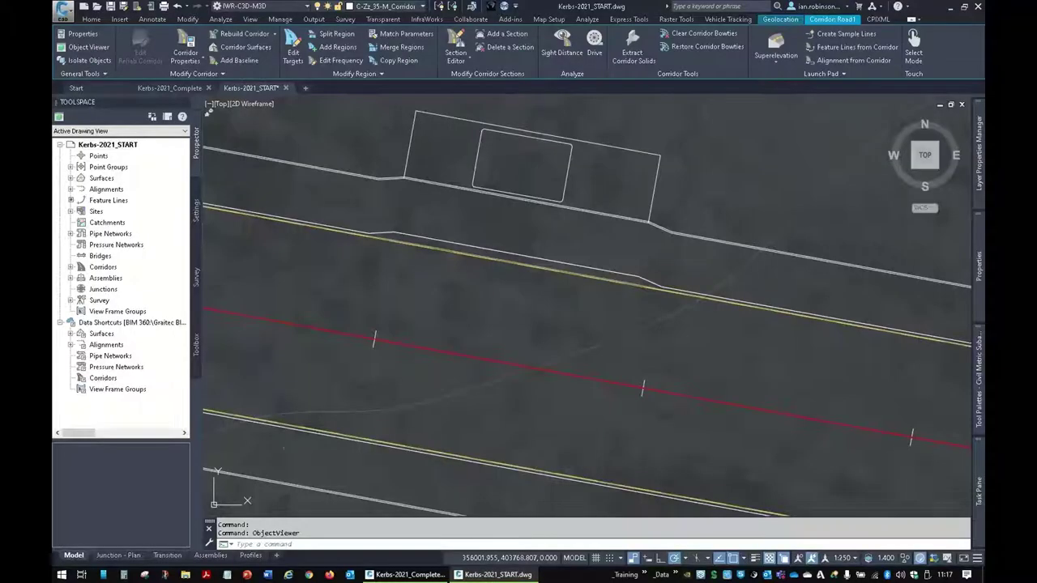
# Switch to the Transition layout and zoom around its 3D kerb view beside the bus shelter.
pyautogui.click(167, 555)
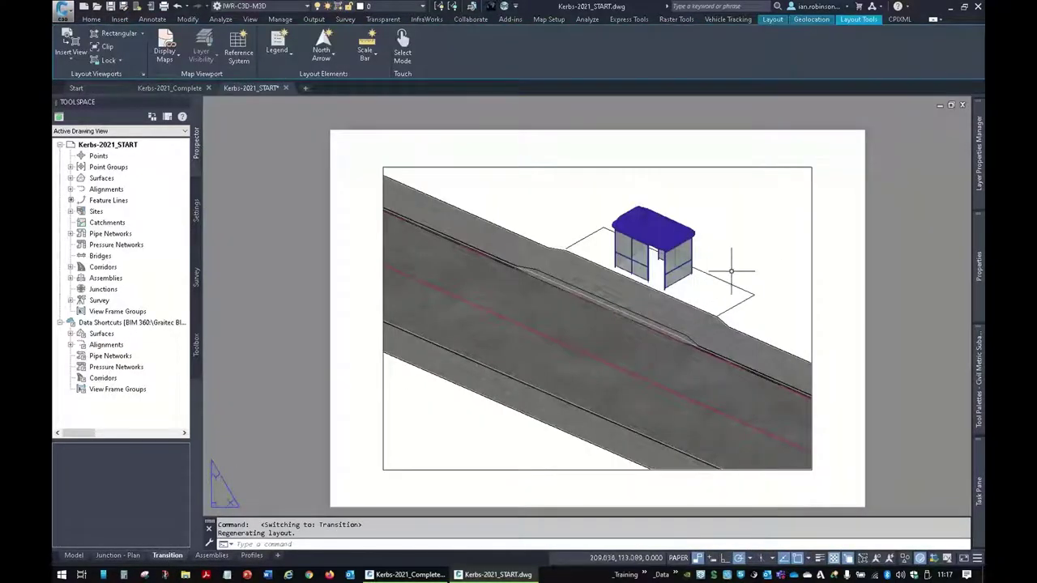
pyautogui.moveTo(792, 289); pyautogui.dragTo(738, 251, button='middle')
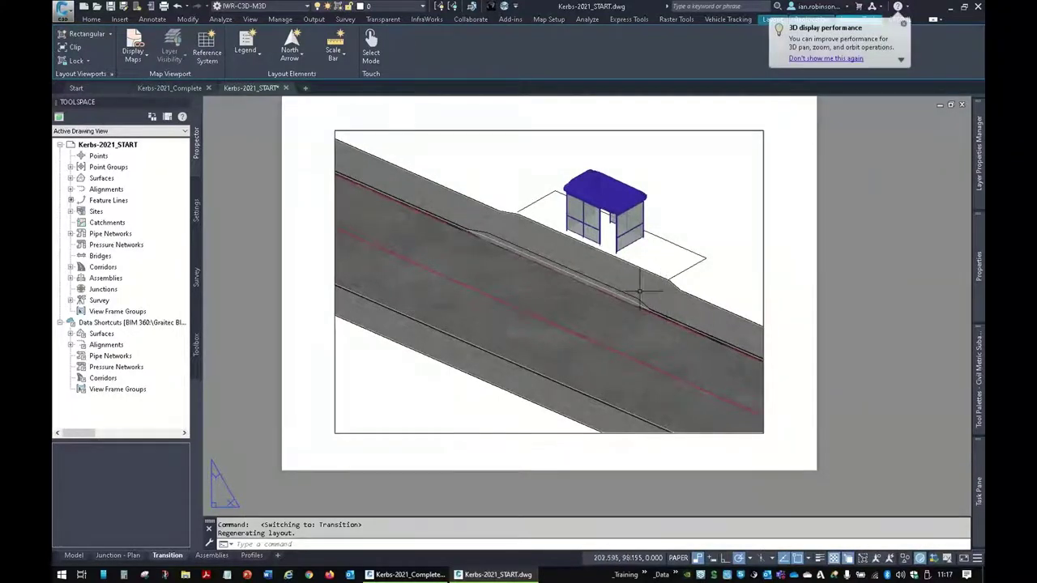
pyautogui.scroll(5, 654, 324)
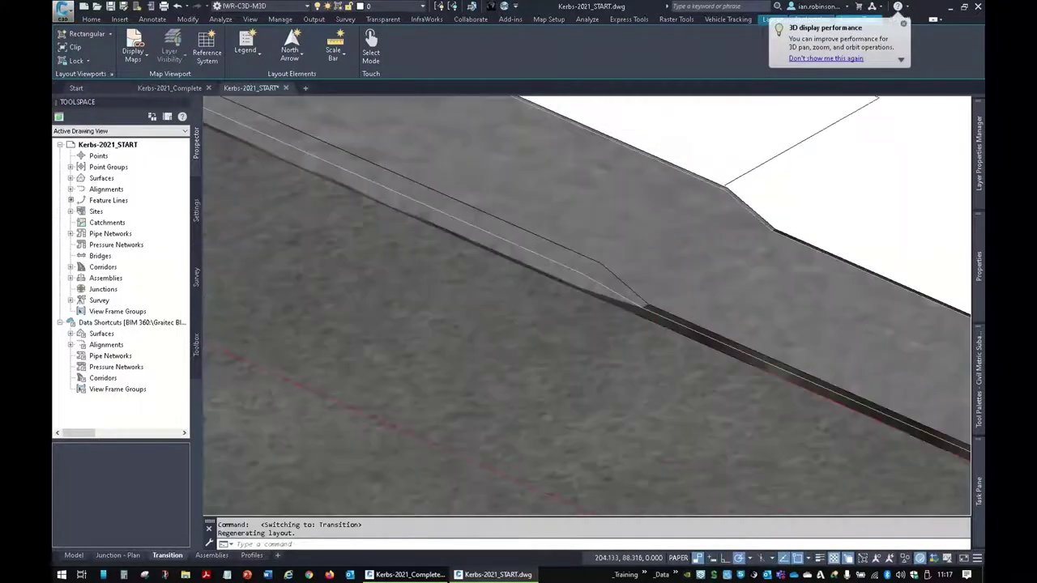
pyautogui.scroll(2, 647, 316)
pyautogui.moveTo(527, 294); pyautogui.dragTo(638, 407, button='middle')
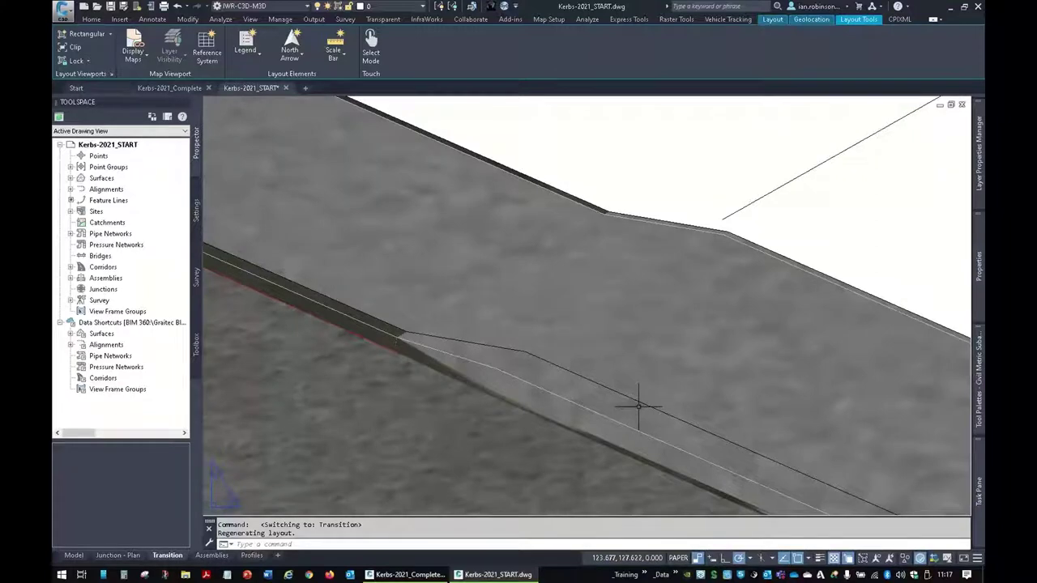
pyautogui.scroll(-5, 659, 320)
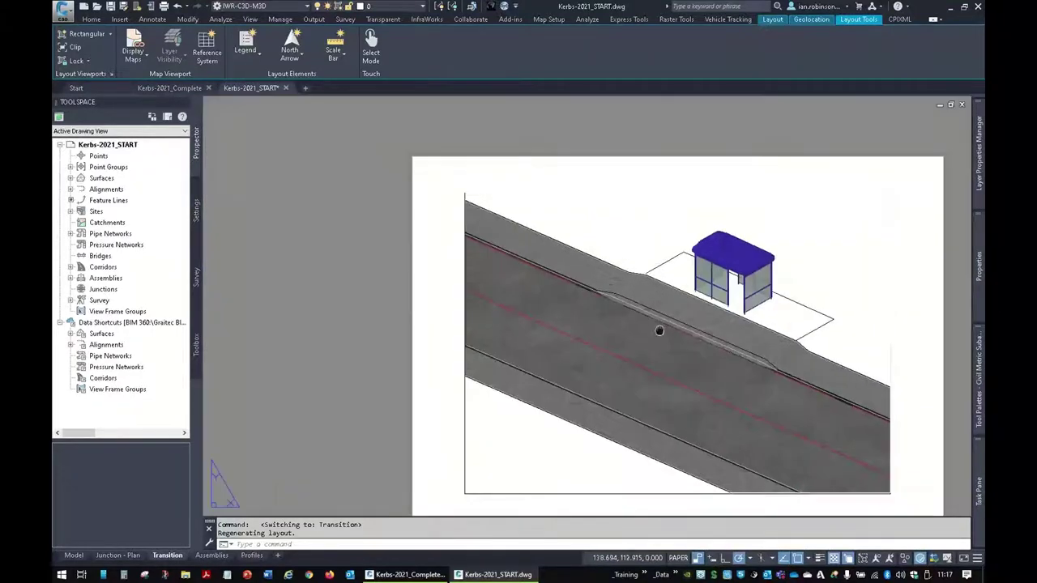
pyautogui.moveTo(659, 330); pyautogui.dragTo(572, 254, button='middle')
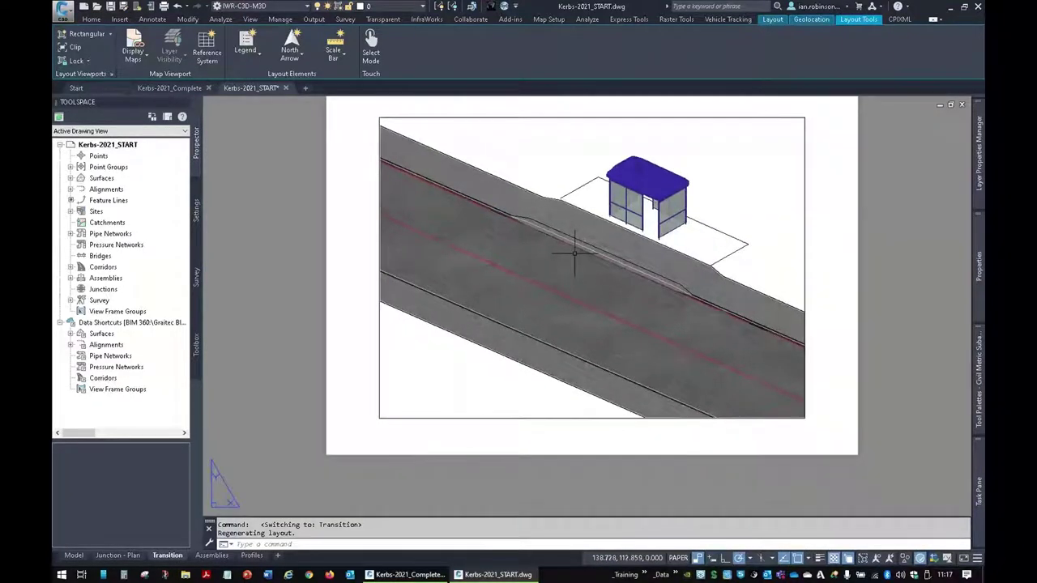
pyautogui.click(90, 19)
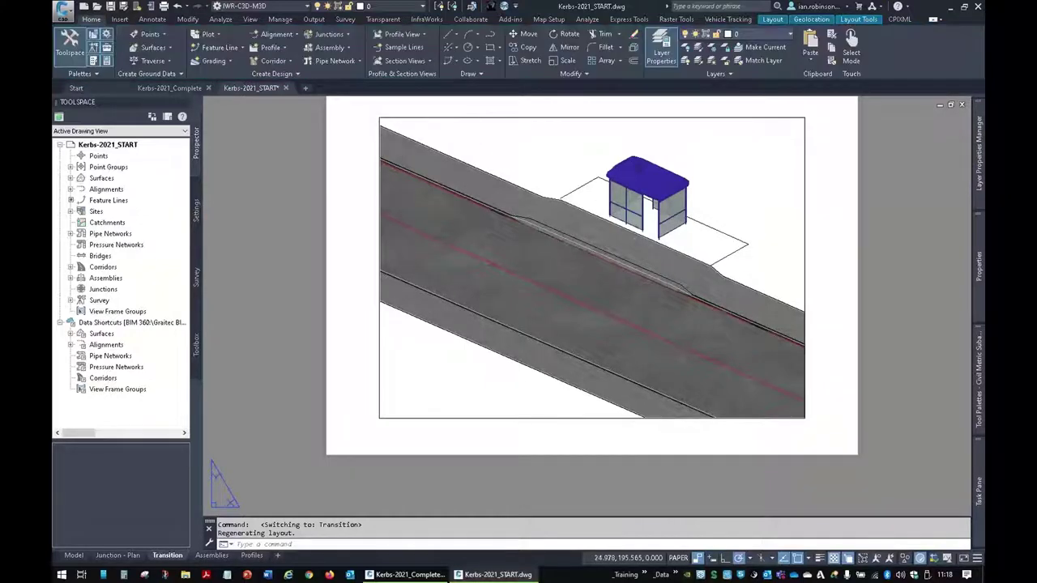
# Return to Model space and pan along the corridor to show the whole road layout.
pyautogui.click(82, 557)
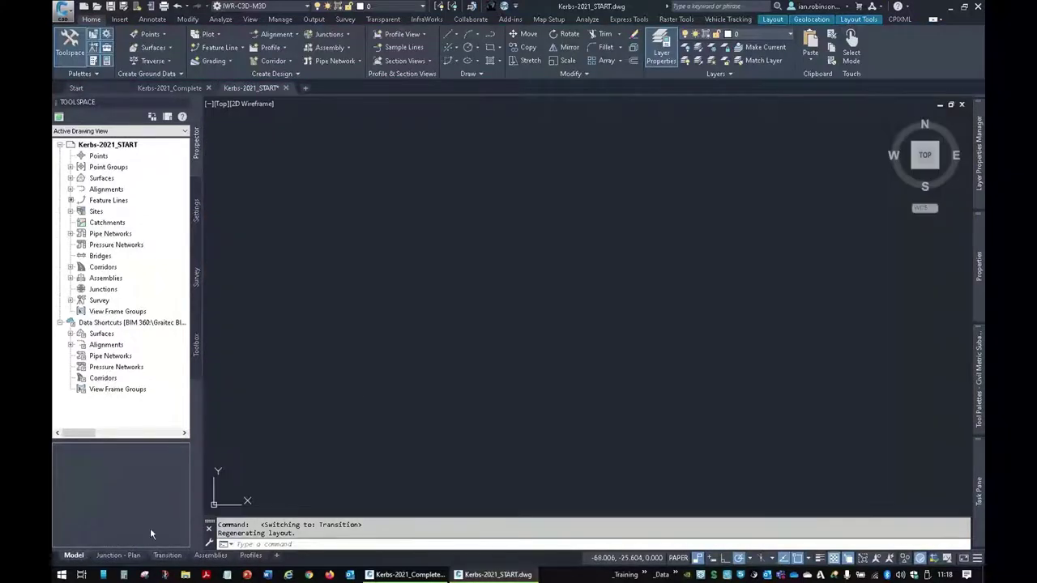
pyautogui.scroll(-5, 629, 267)
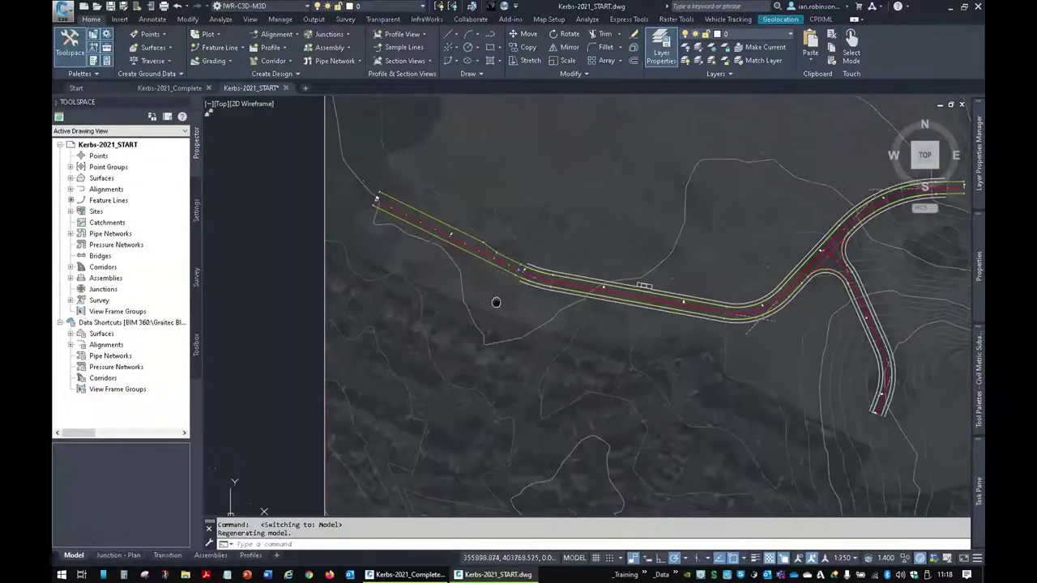
pyautogui.scroll(8, 602, 301)
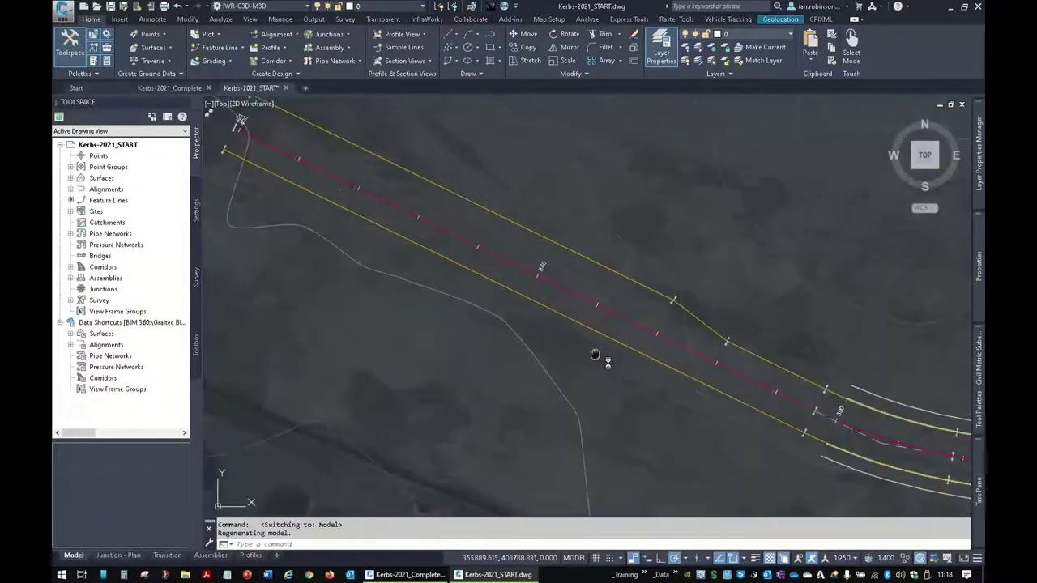
pyautogui.moveTo(595, 354); pyautogui.dragTo(630, 377, button='middle')
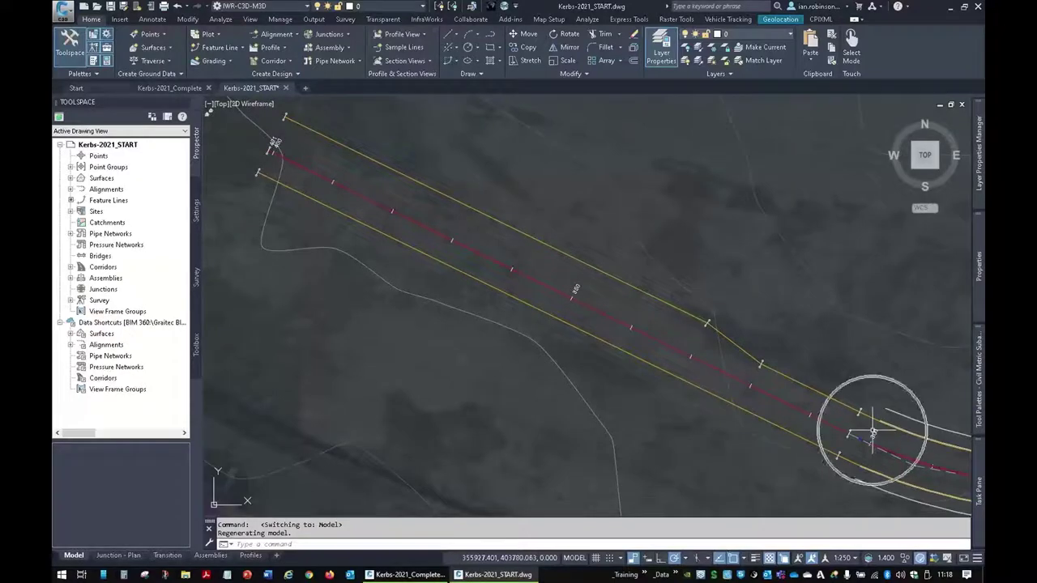
pyautogui.moveTo(871, 434); pyautogui.dragTo(773, 441, button='middle')
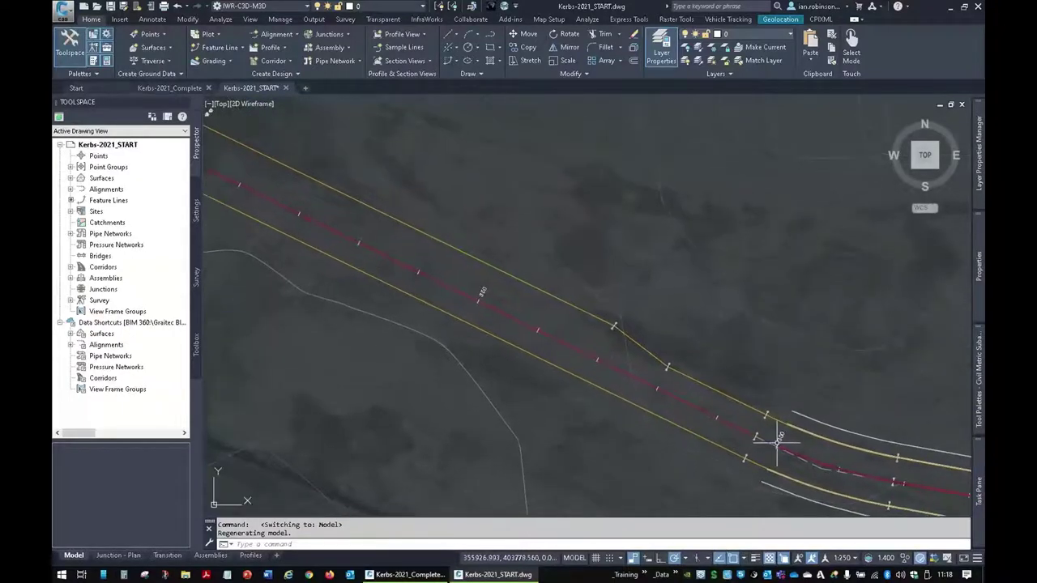
pyautogui.moveTo(486, 306); pyautogui.dragTo(668, 403, button='middle')
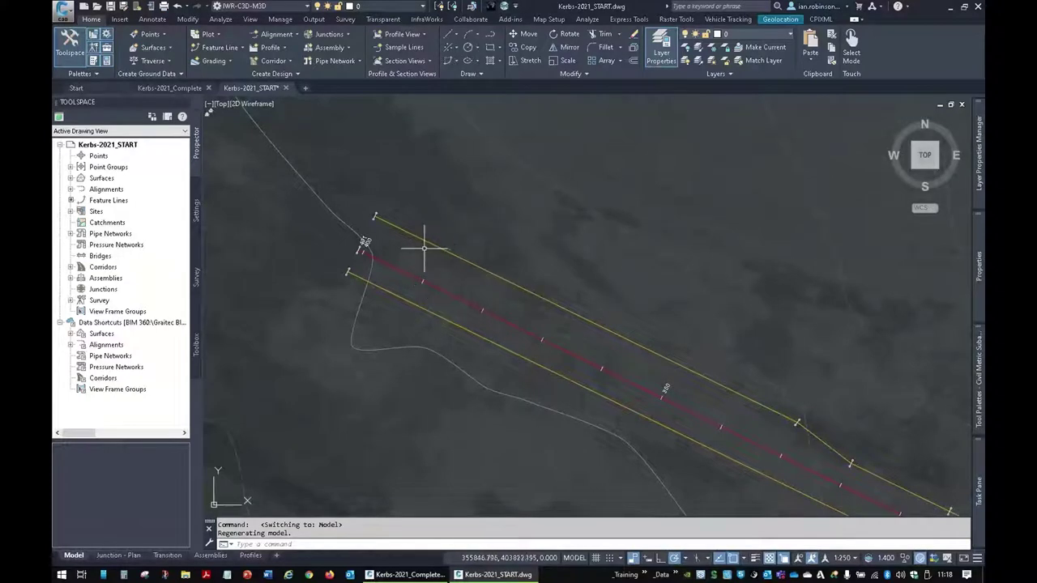
pyautogui.moveTo(590, 332)
pyautogui.mouseDown(button='middle')
pyautogui.moveTo(724, 347)
pyautogui.moveTo(636, 289)
pyautogui.moveTo(541, 331)
pyautogui.moveTo(564, 278)
pyautogui.mouseUp(button='middle')
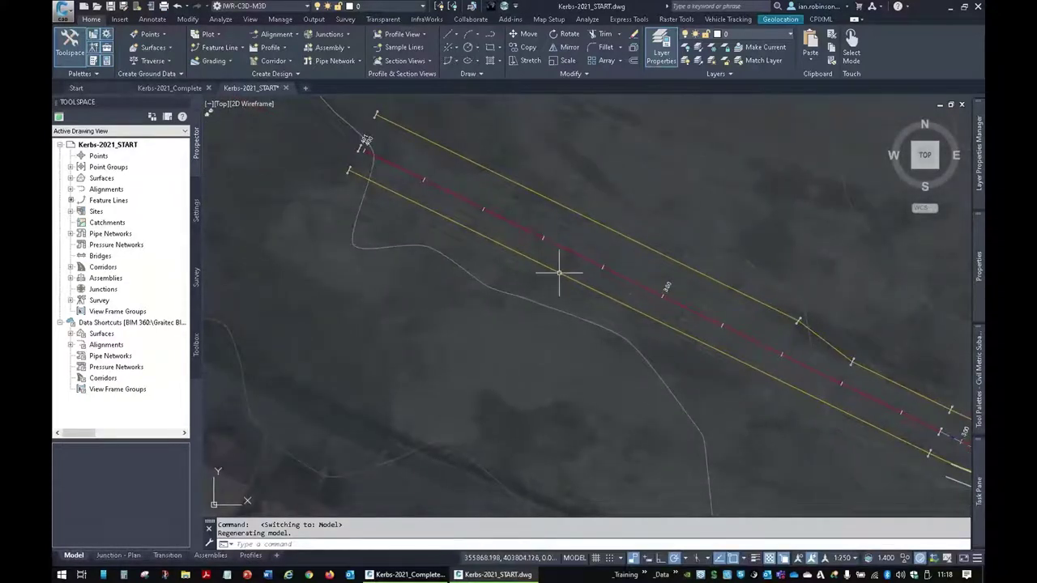
pyautogui.moveTo(577, 329)
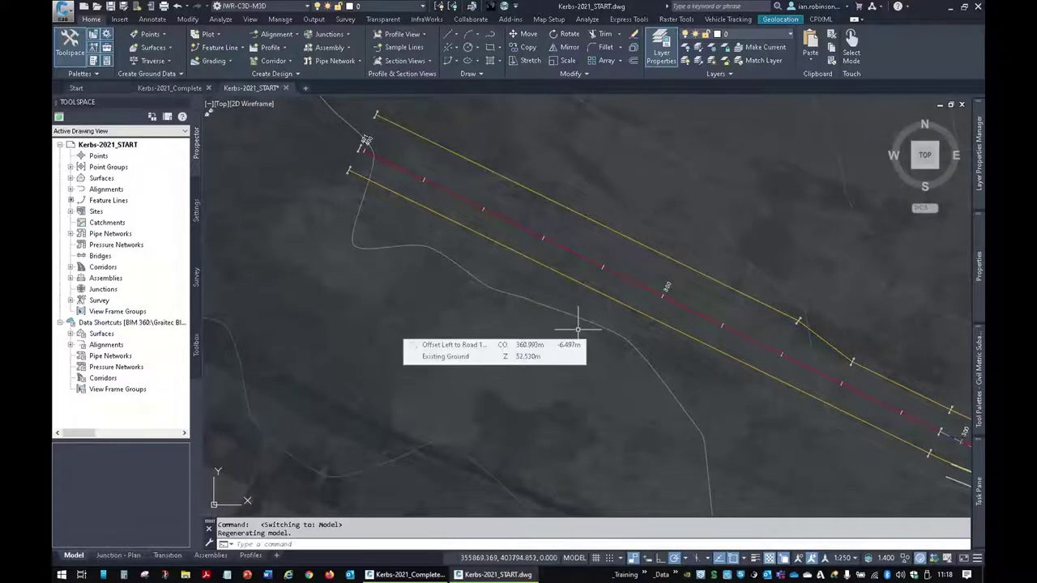
pyautogui.scroll(-10, 575, 324)
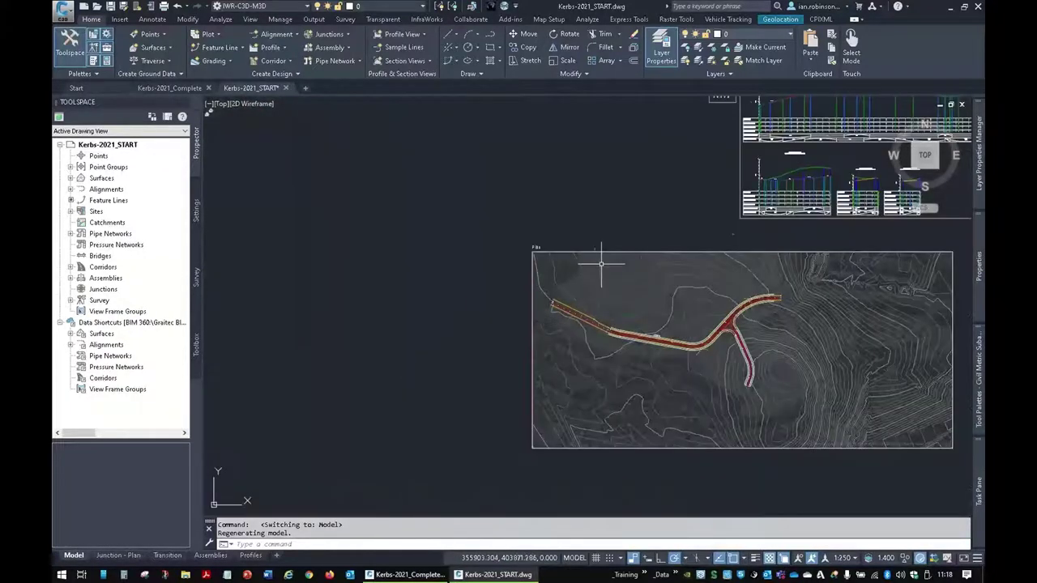
# Zoom and pan the sheet to frame the kerbed road in the Plan viewport.
pyautogui.scroll(14, 615, 246)
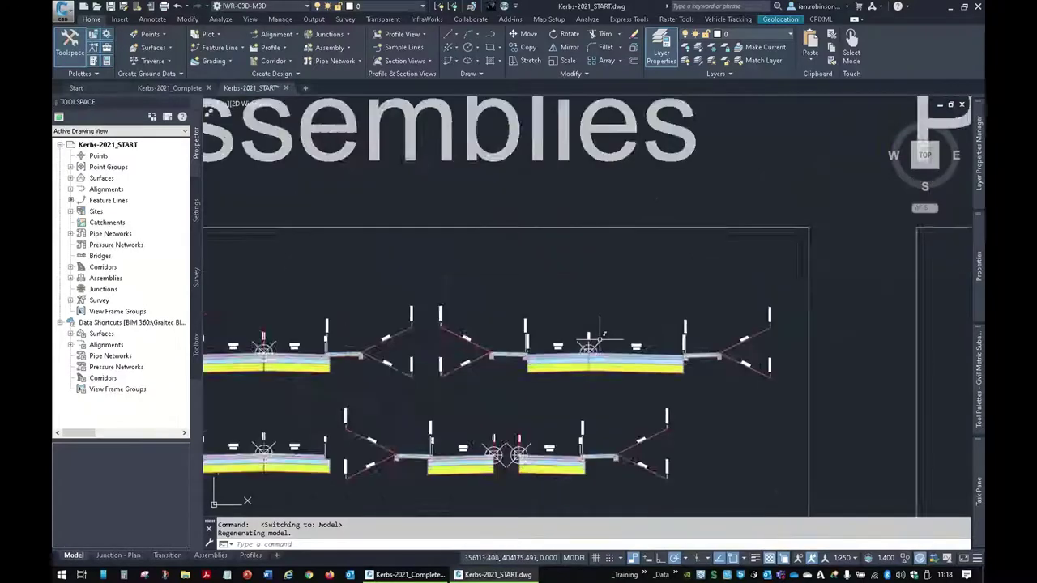
pyautogui.moveTo(596, 350); pyautogui.dragTo(626, 245, button='middle')
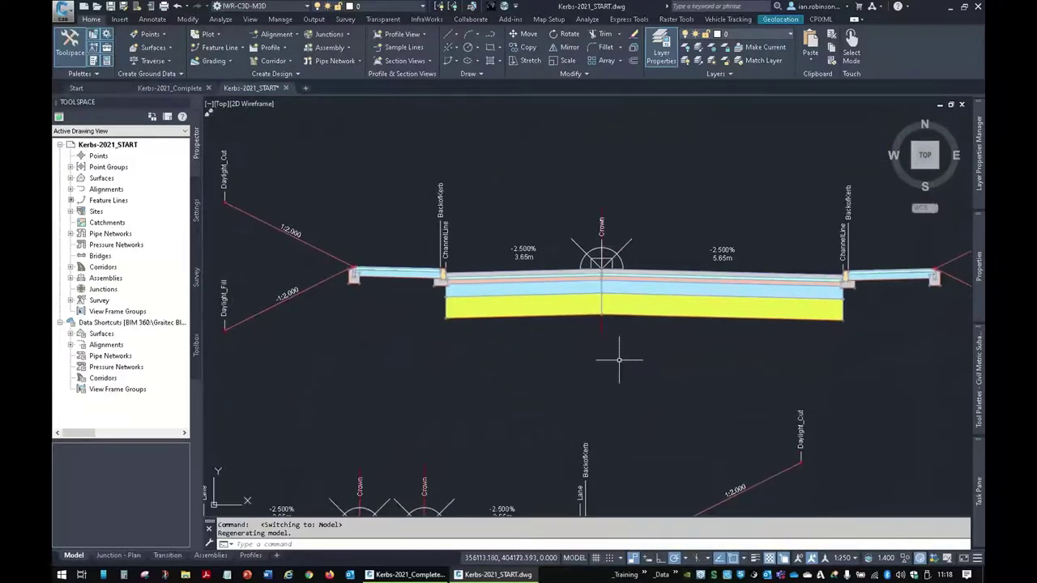
pyautogui.scroll(-6, 619, 359)
pyautogui.moveTo(629, 349); pyautogui.dragTo(629, 246, button='middle')
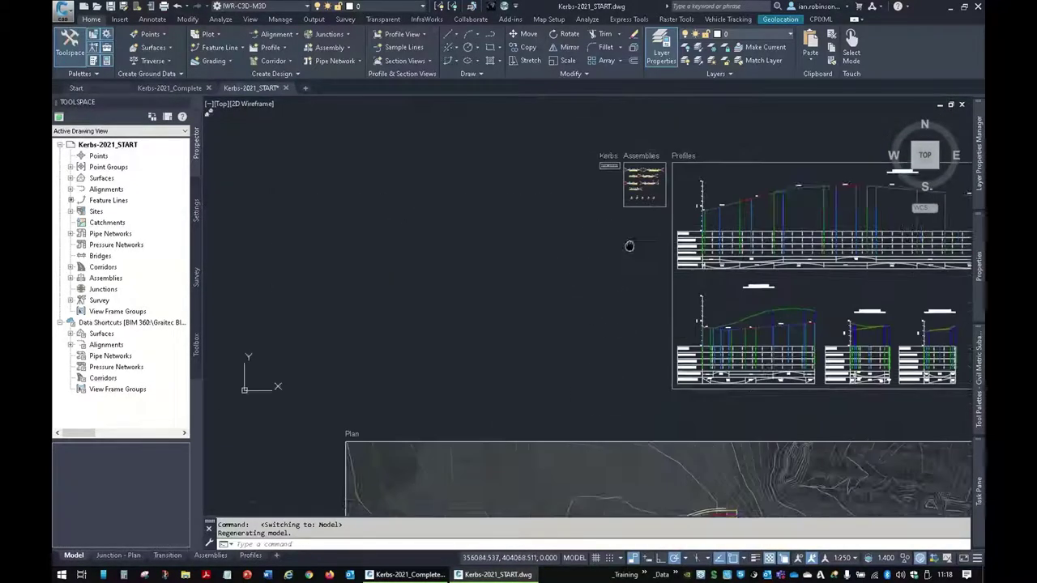
pyautogui.scroll(-3, 629, 245)
pyautogui.scroll(8, 632, 259)
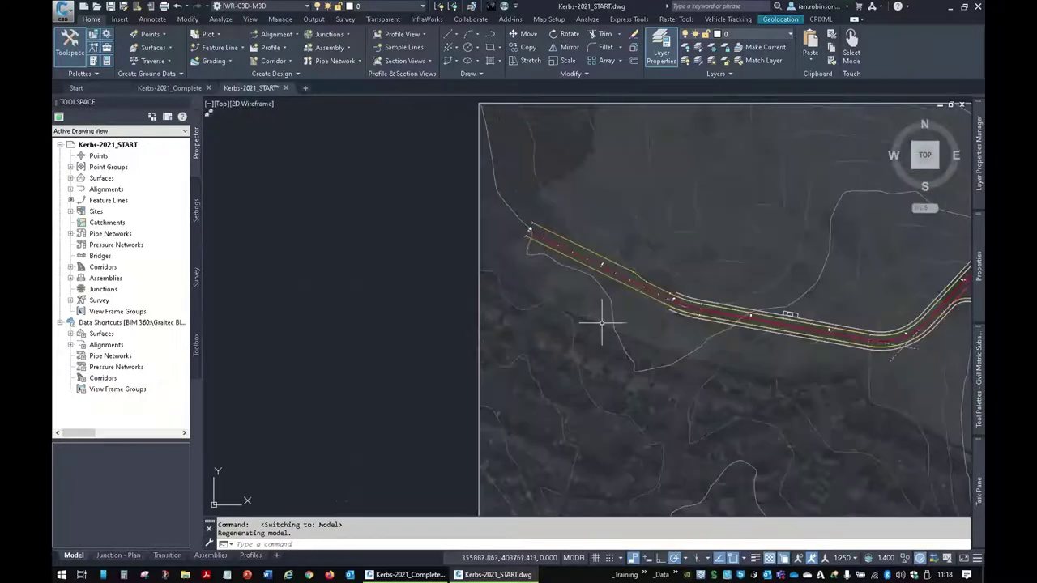
pyautogui.moveTo(602, 323); pyautogui.dragTo(595, 357, button='middle')
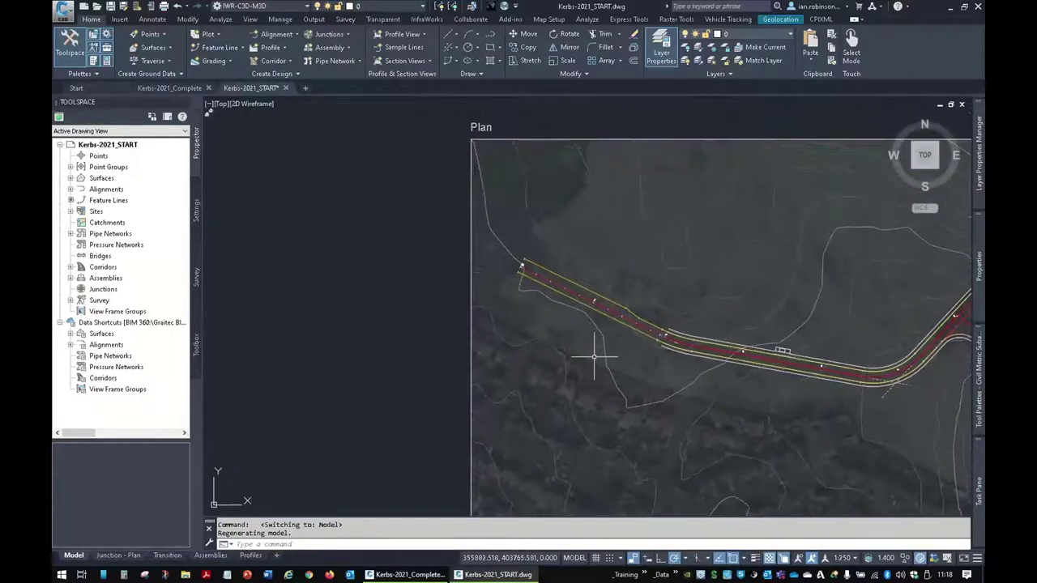
# Create corridor 'Road 1 West Section' on alignment Road 1 with the FULL CARRIAGEWAY_Cycle Path assembly.
pyautogui.click(267, 60)
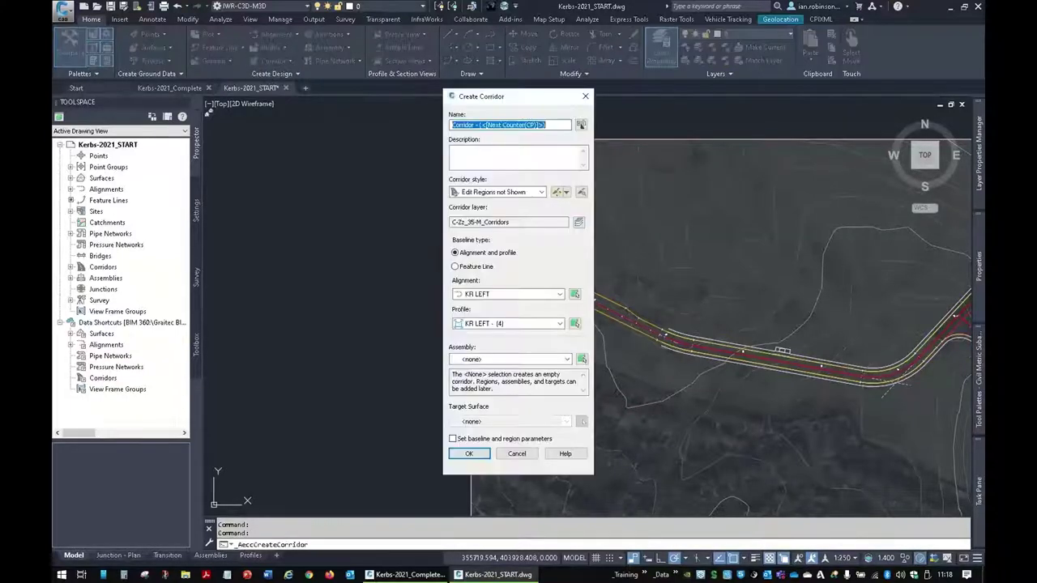
pyautogui.write('Roa')
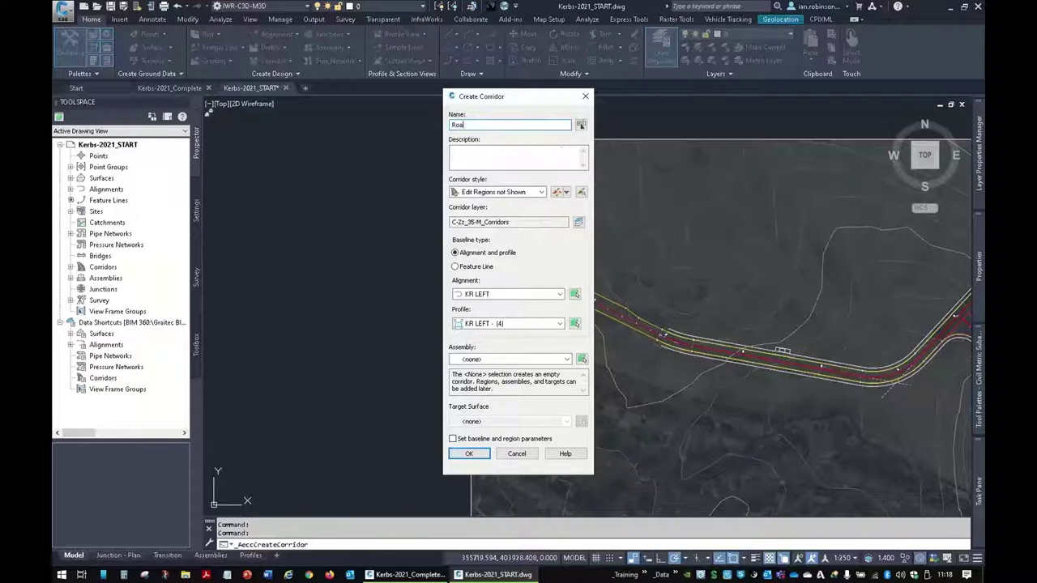
pyautogui.write('d 1 West Sect')
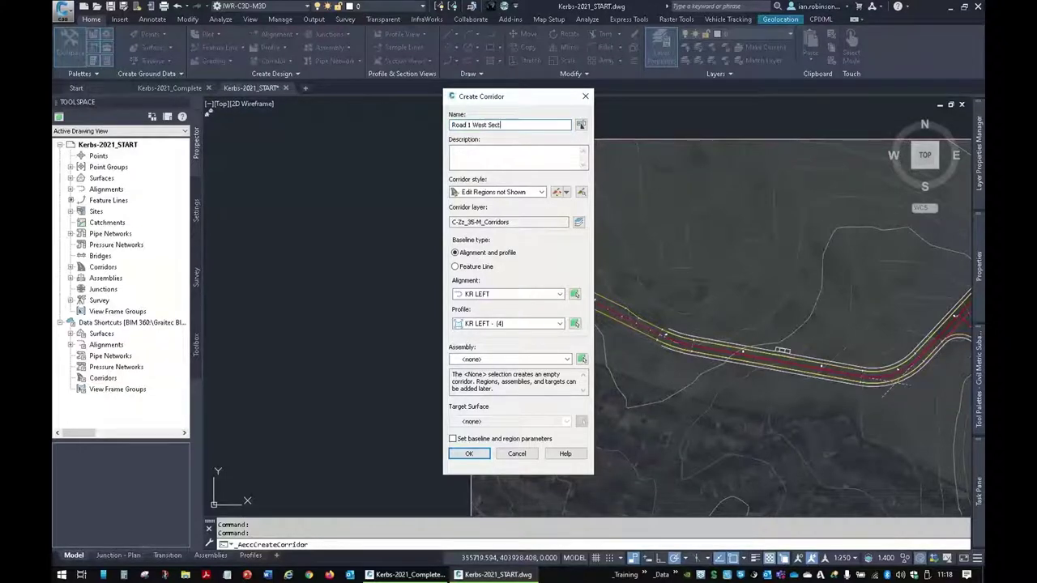
pyautogui.write('ion')
pyautogui.click(493, 295)
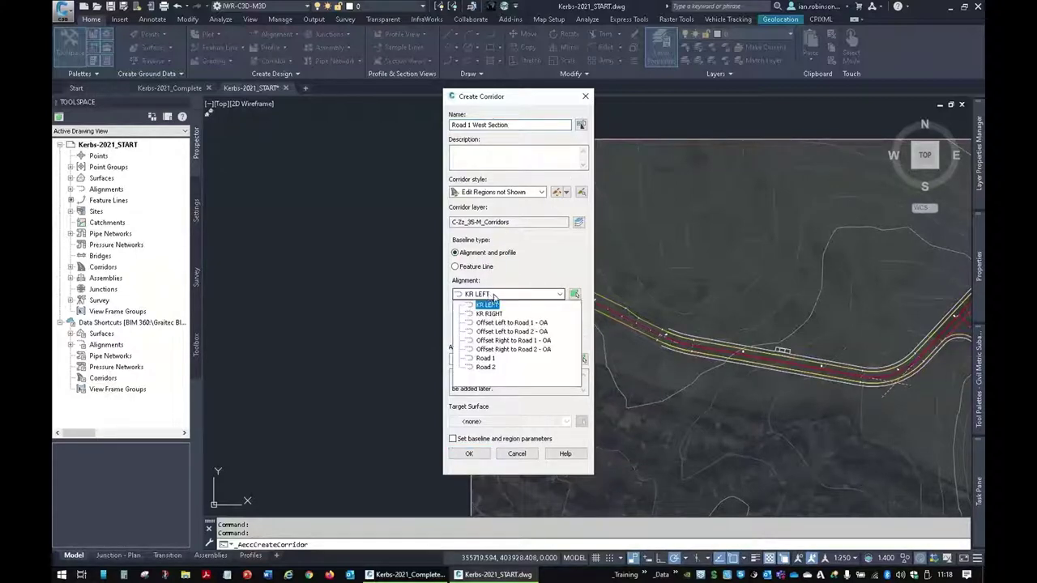
pyautogui.click(485, 358)
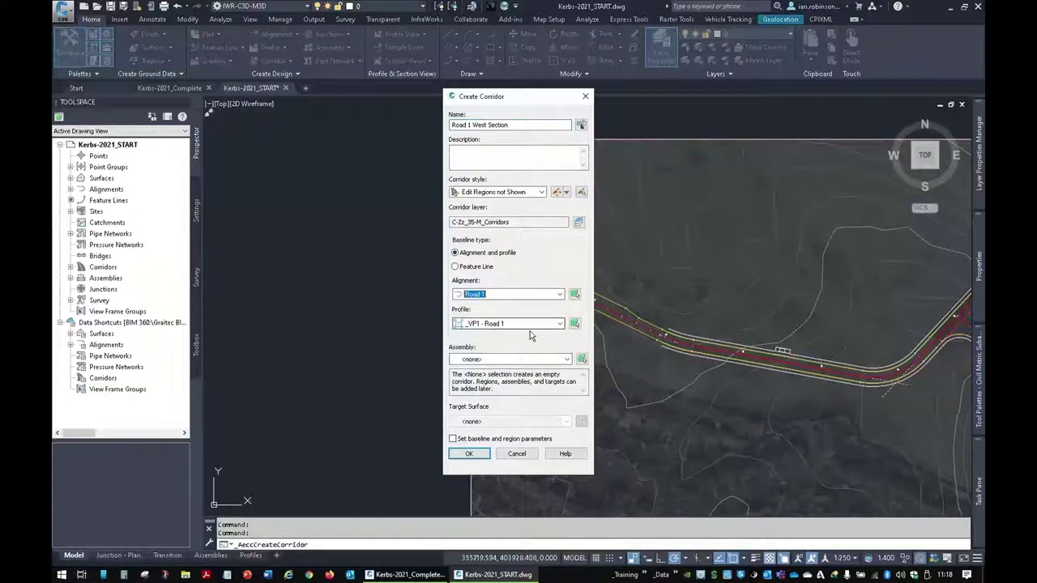
pyautogui.click(511, 359)
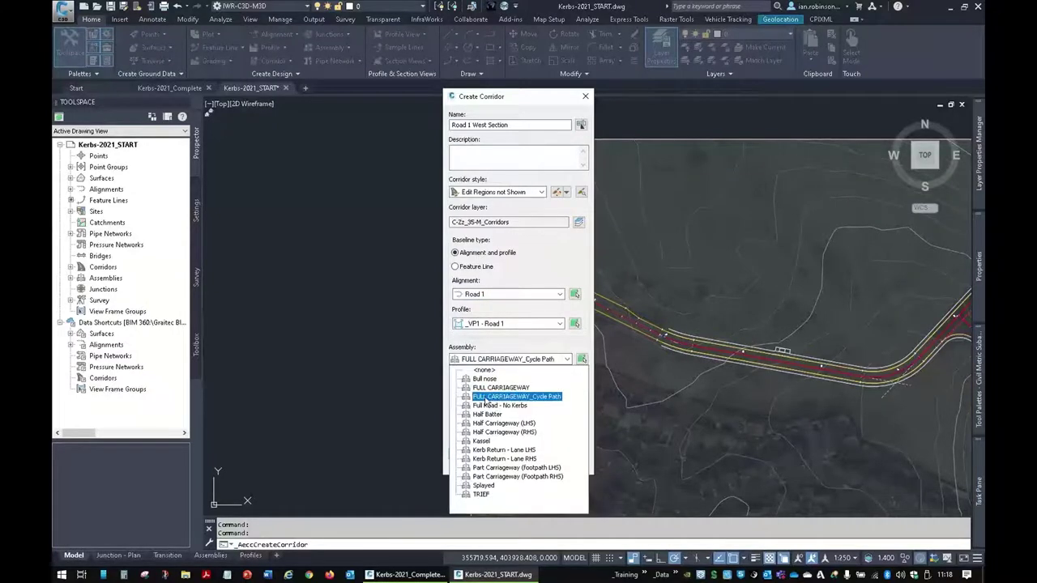
pyautogui.click(528, 397)
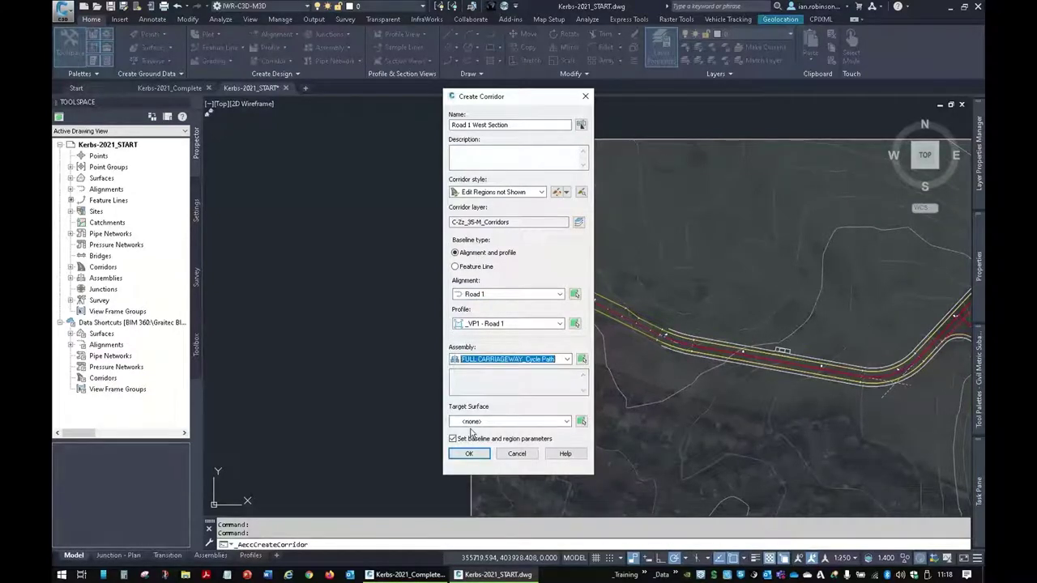
pyautogui.click(469, 454)
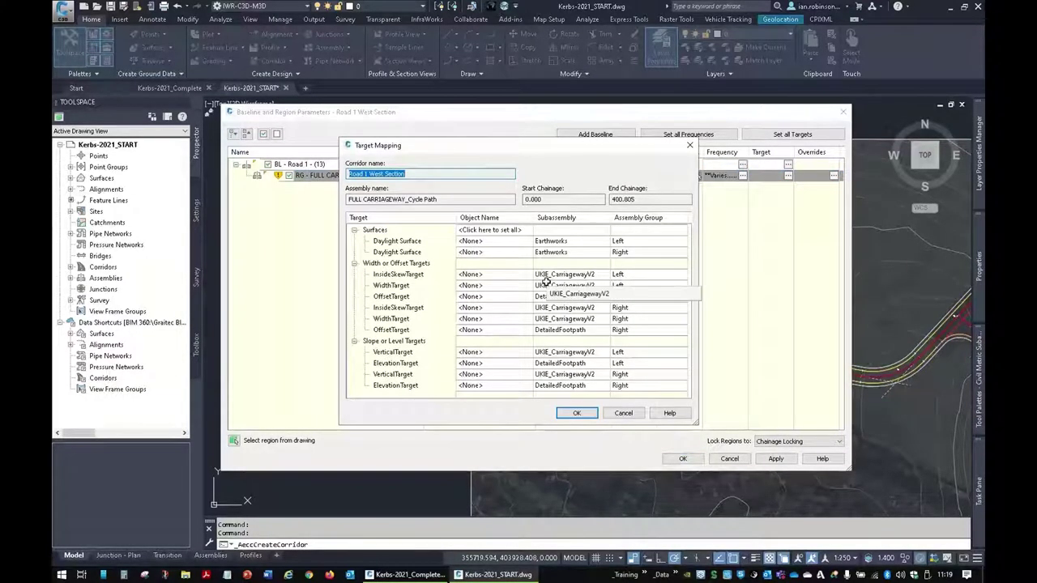
# Target the left WidthTarget to the Offset Left to Road 1 - OA alignment.
pyautogui.click(419, 286)
pyautogui.click(486, 286)
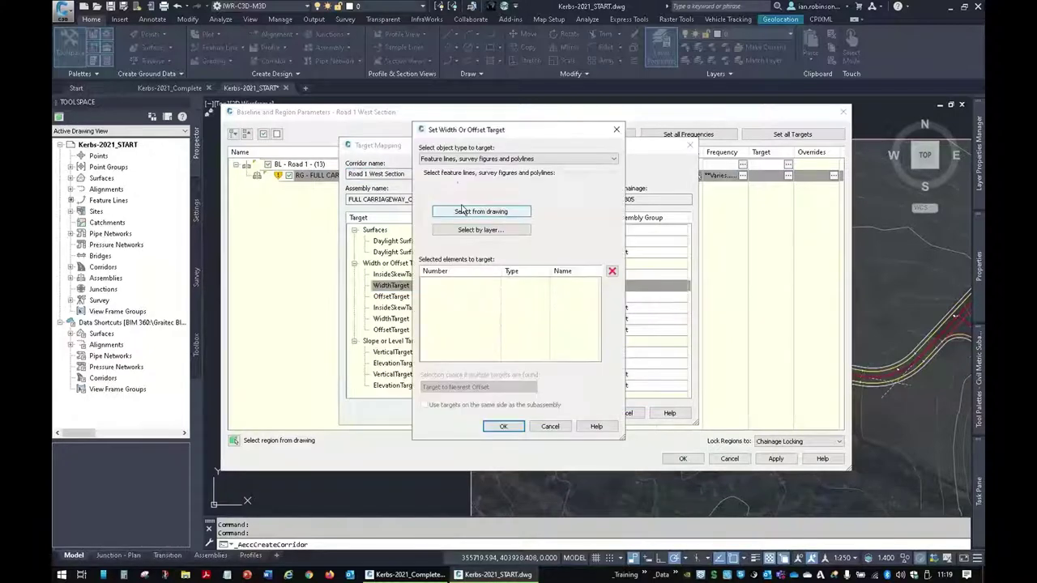
pyautogui.click(518, 158)
pyautogui.click(453, 172)
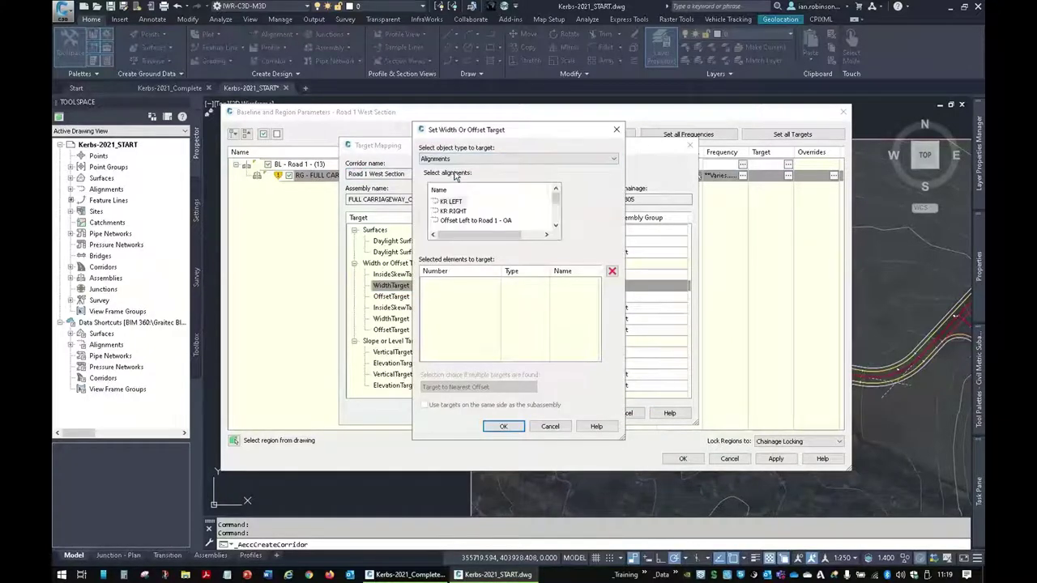
pyautogui.click(474, 220)
pyautogui.click(588, 236)
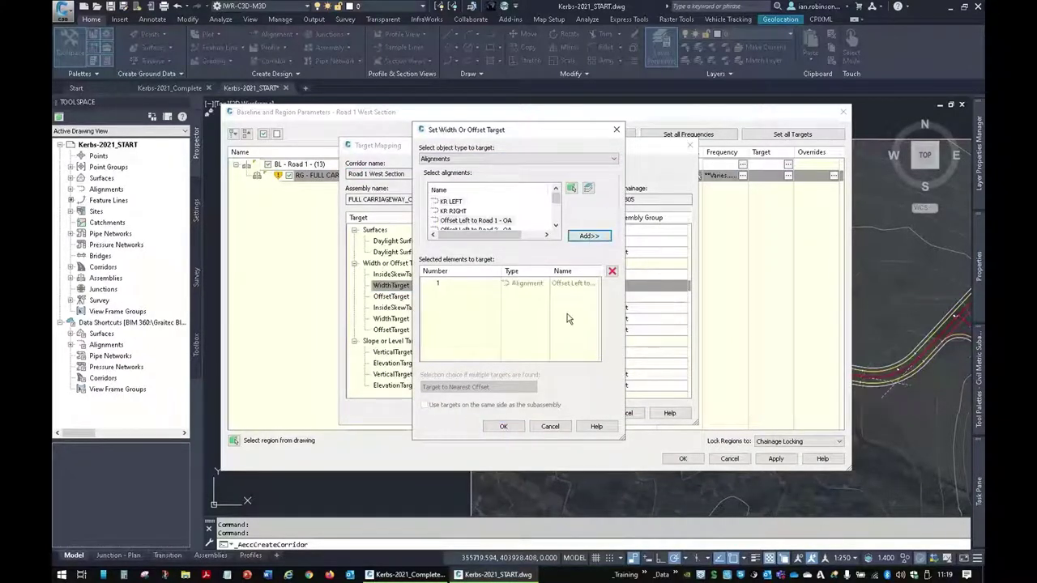
pyautogui.click(503, 426)
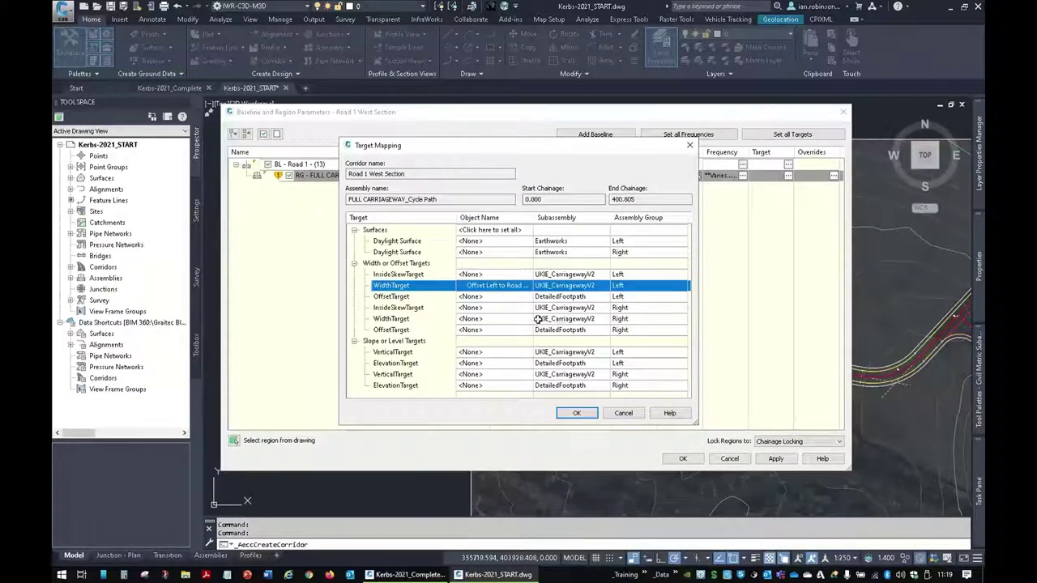
# Target the right WidthTarget to the Offset Right to Road 1 - OA alignment.
pyautogui.click(486, 319)
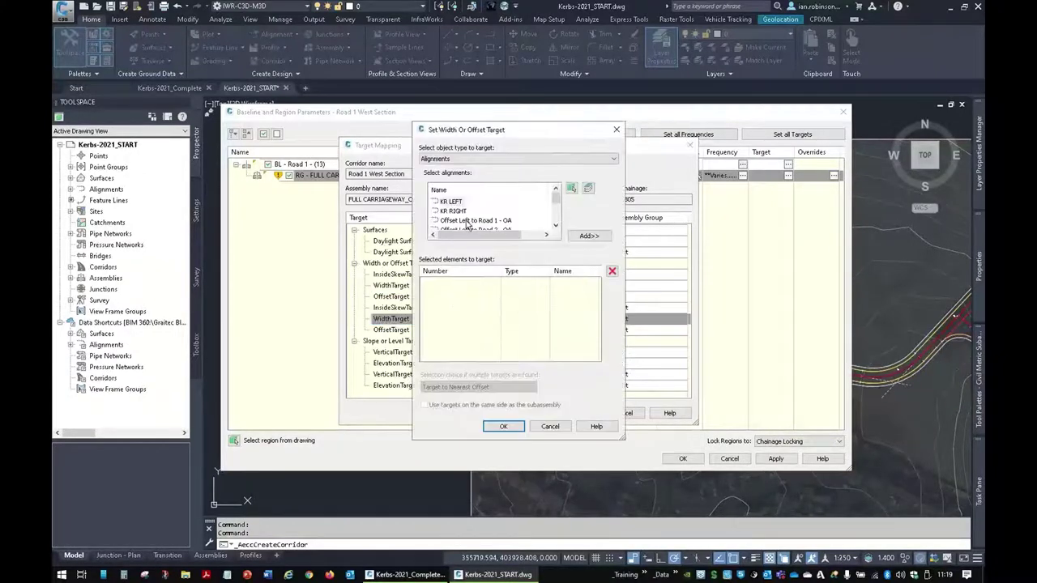
pyautogui.scroll(-1, 467, 225)
pyautogui.click(470, 220)
pyautogui.click(589, 235)
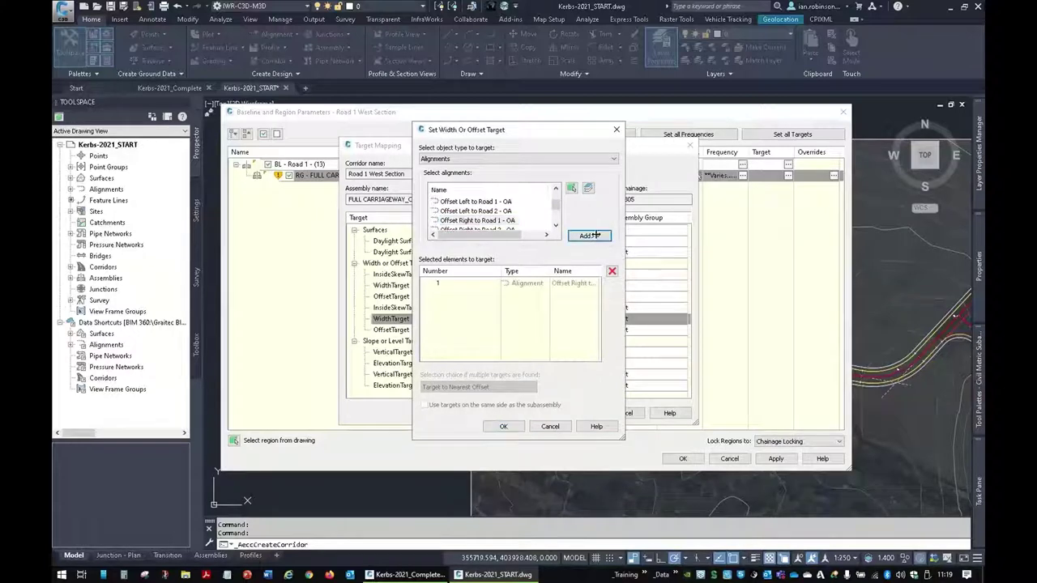
pyautogui.click(503, 426)
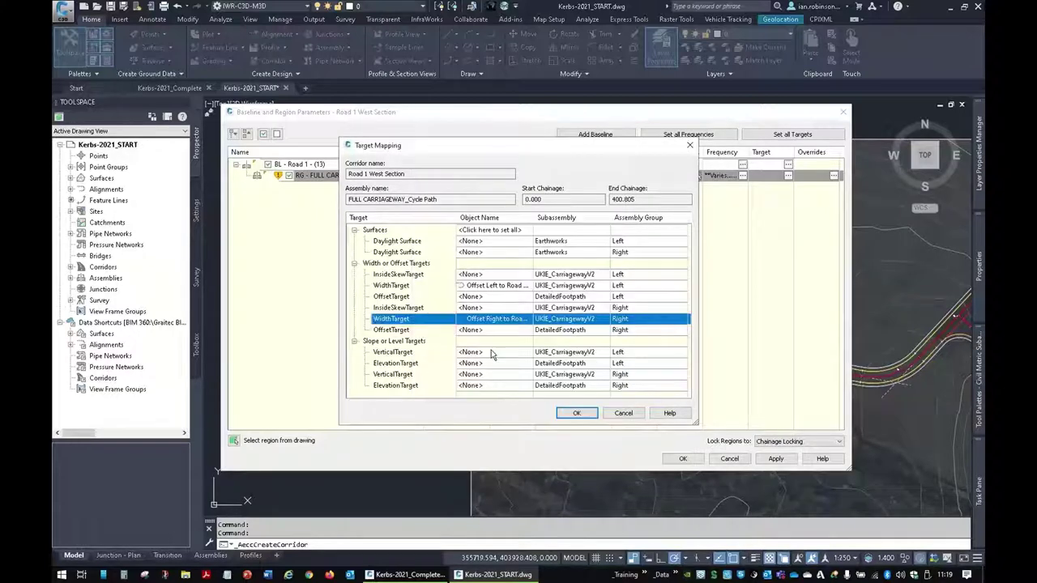
# Accept the target mapping and region parameters, then rebuild the corridor.
pyautogui.click(575, 412)
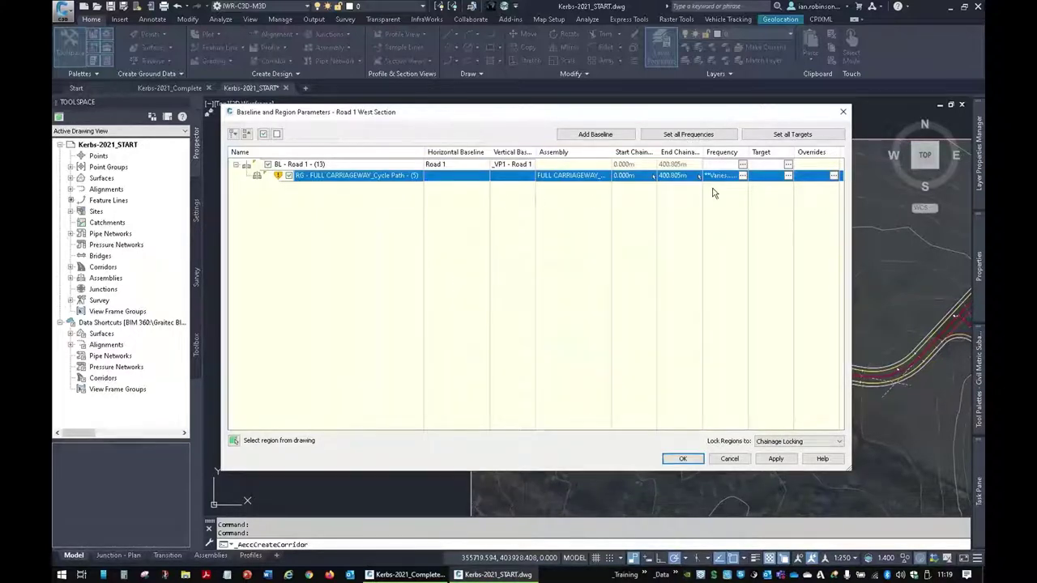
pyautogui.click(696, 458)
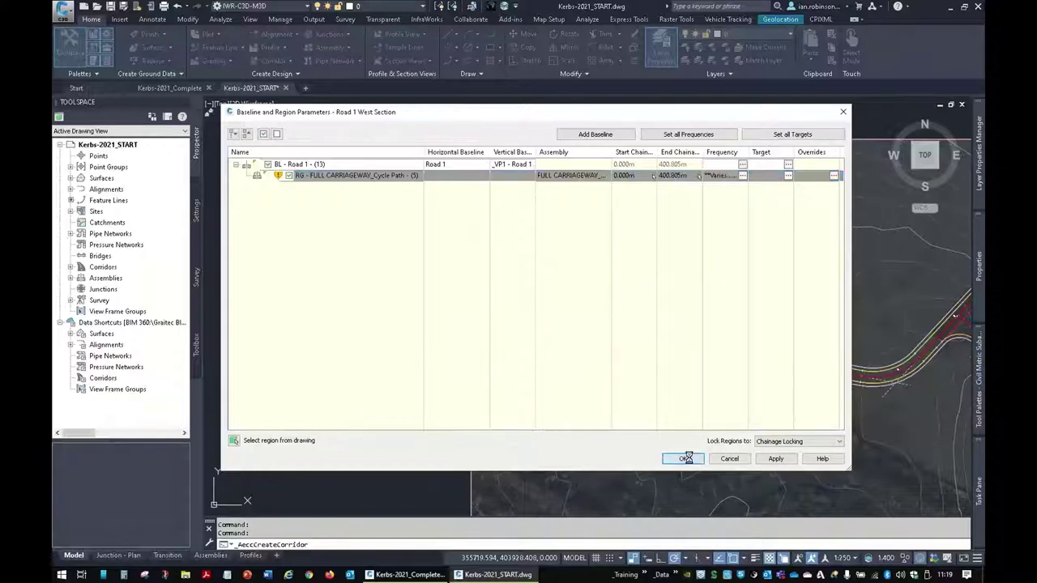
pyautogui.click(486, 254)
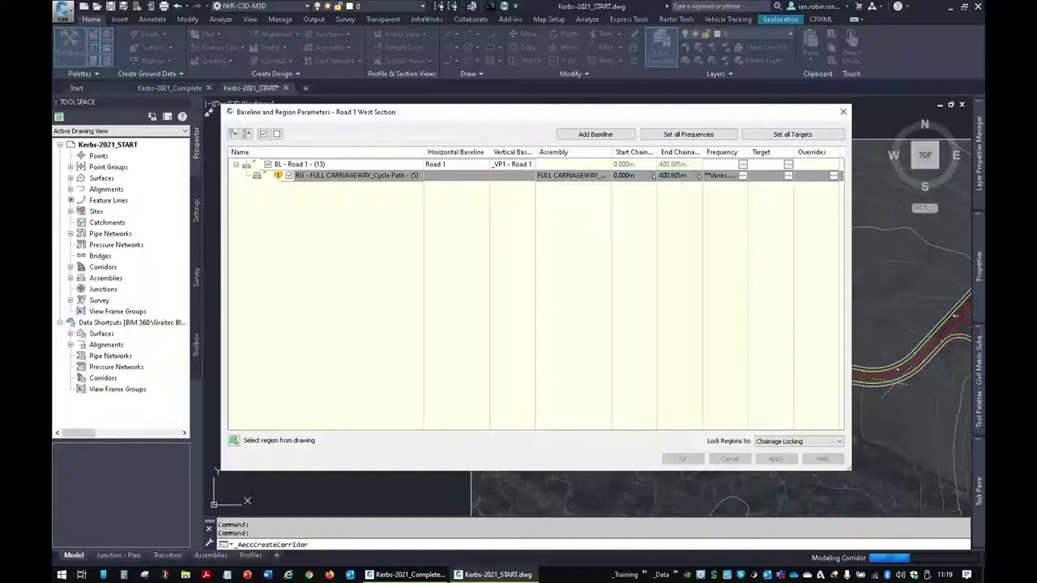
pyautogui.click(623, 183)
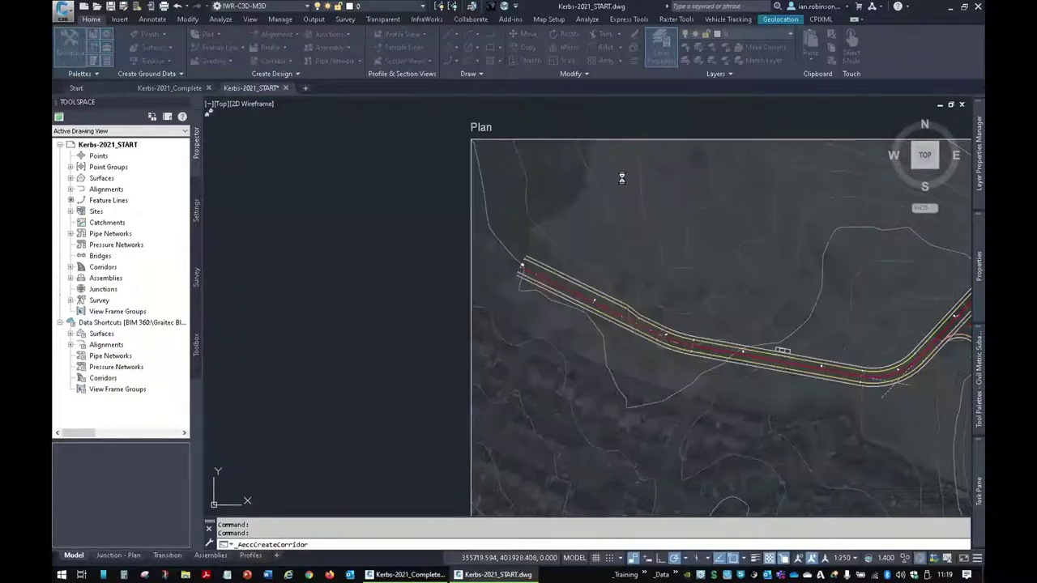
# Change the cycle path region's start chainage to 300 in Corridor Properties and rebuild.
pyautogui.click(620, 309)
pyautogui.click(188, 42)
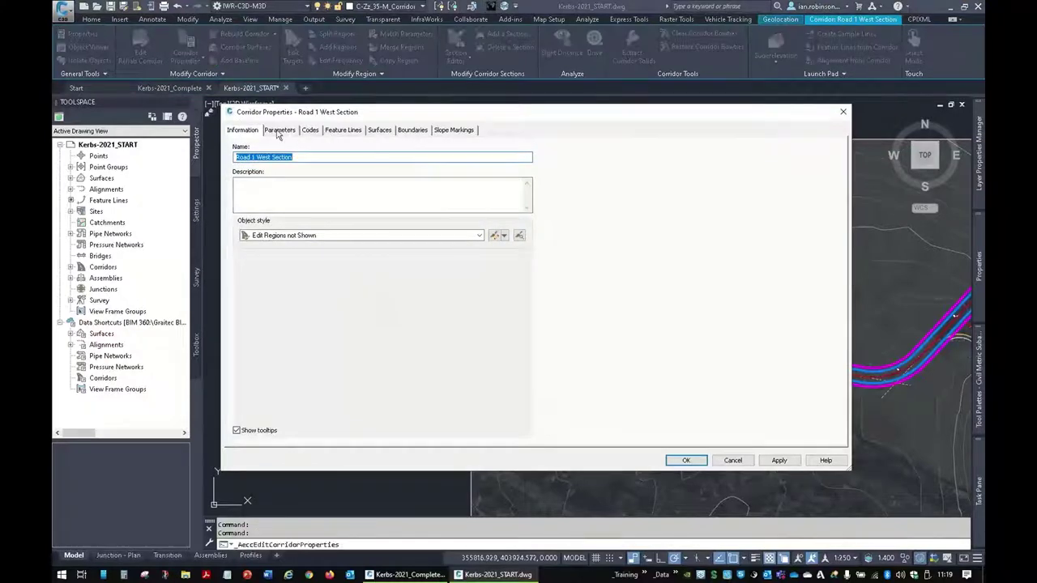
pyautogui.click(279, 129)
pyautogui.click(637, 191)
pyautogui.write('300')
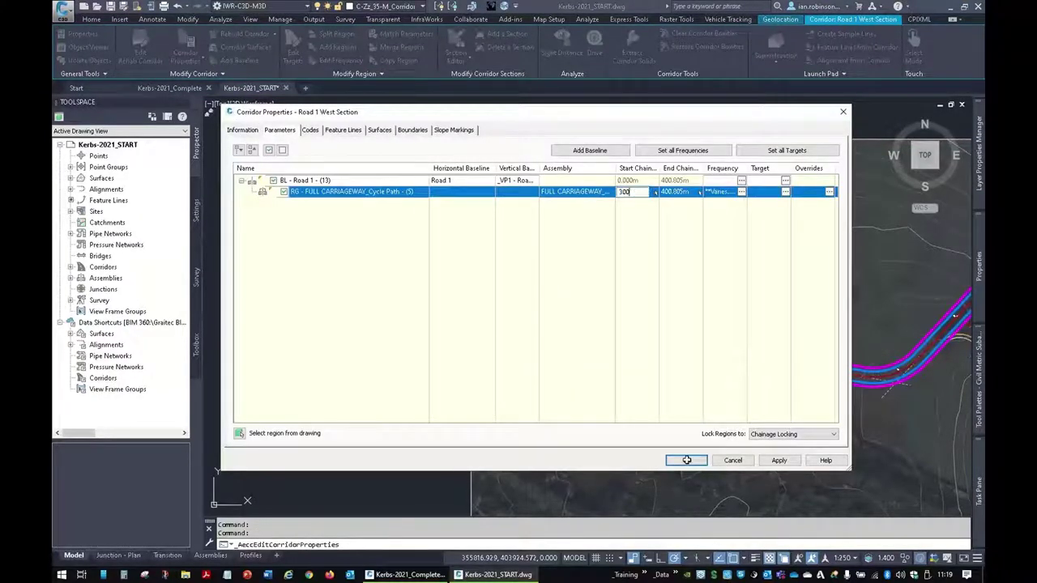
pyautogui.click(686, 460)
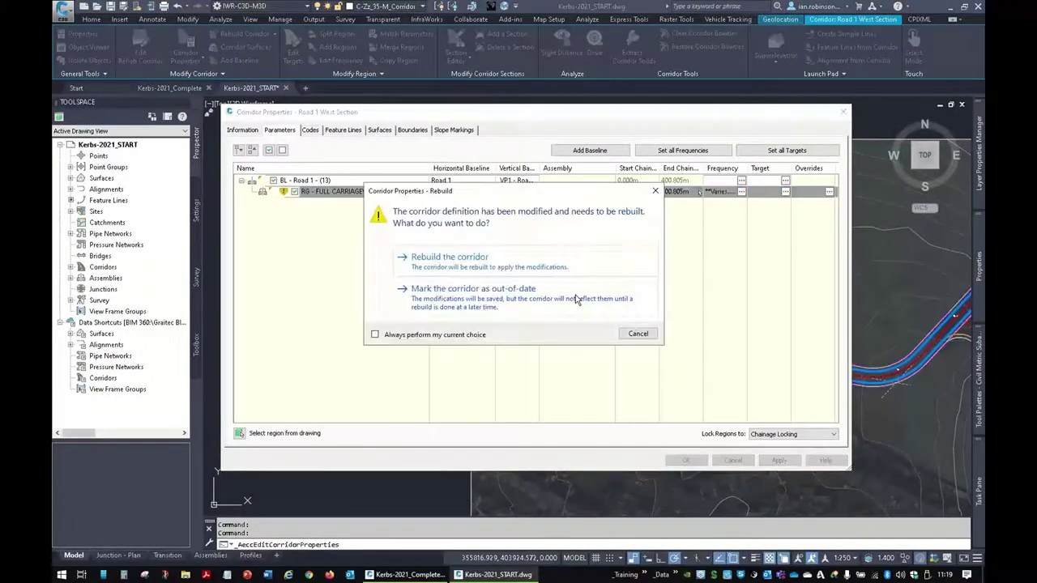
pyautogui.click(576, 296)
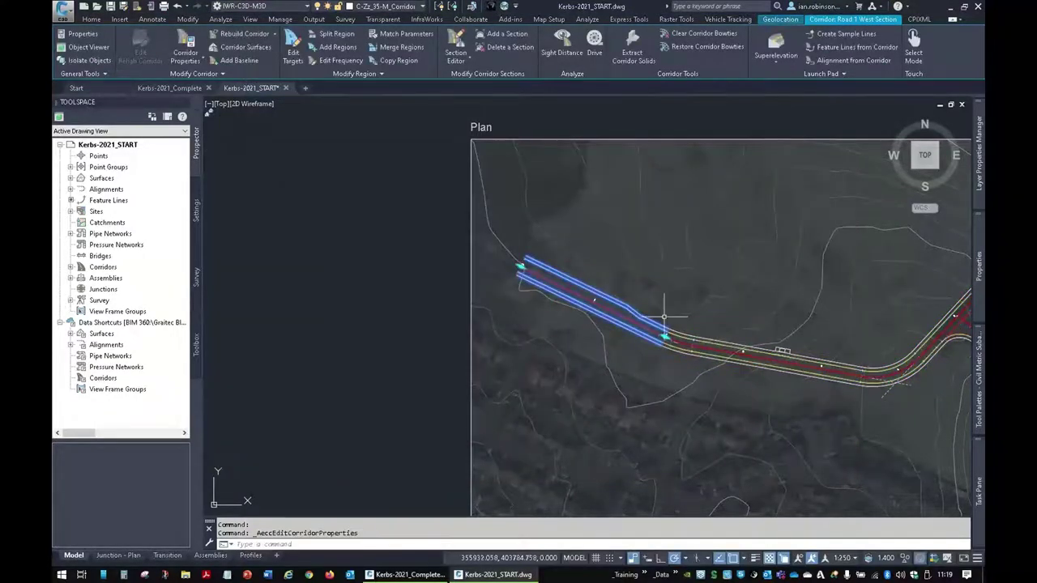
# View the corridor in Object Viewer, orbited obliquely and shown in Realistic visual style.
pyautogui.rightClick(613, 279)
pyautogui.click(701, 478)
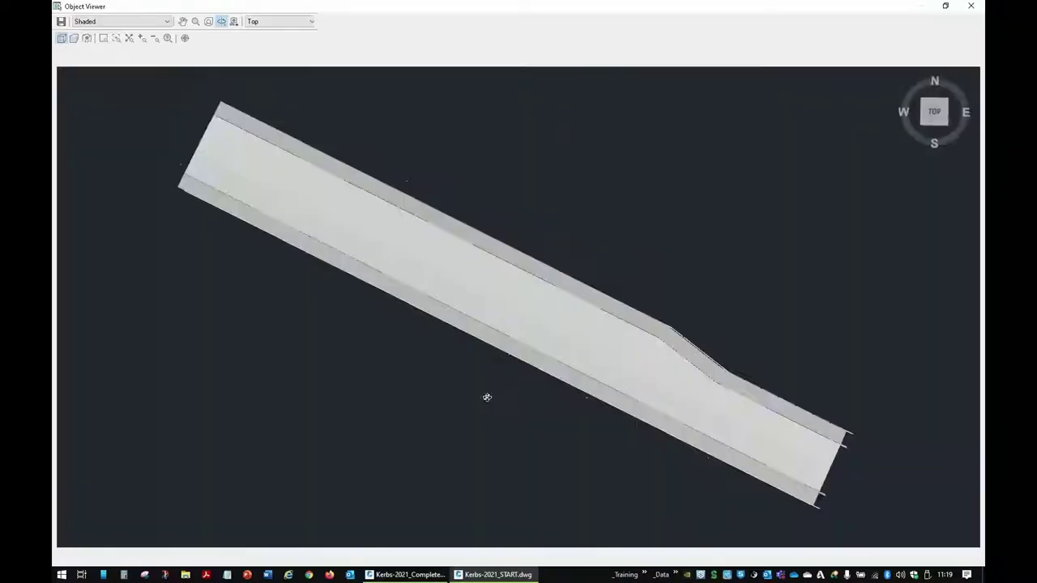
pyautogui.moveTo(486, 398); pyautogui.dragTo(535, 405)
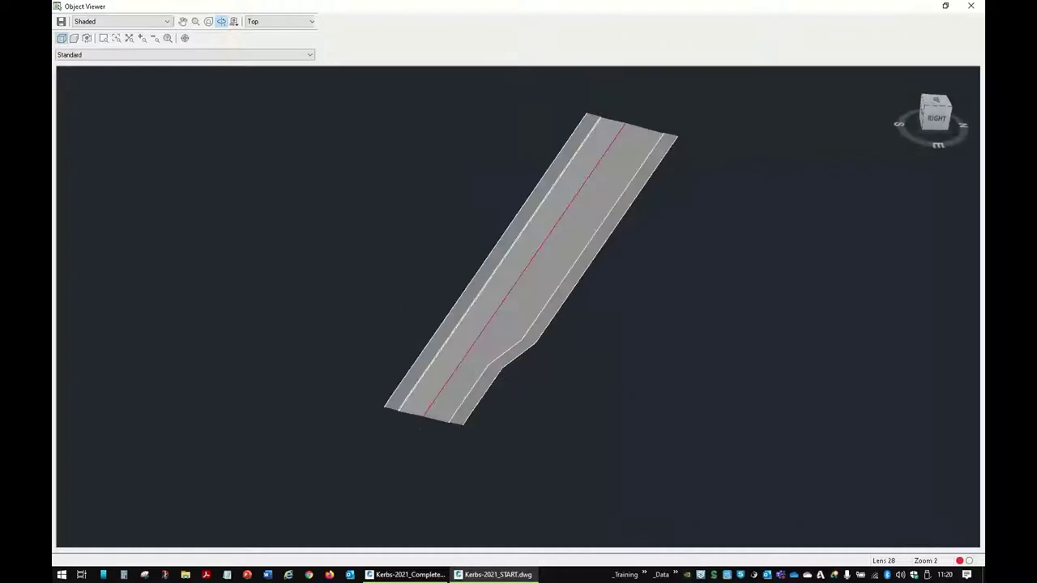
pyautogui.click(102, 21)
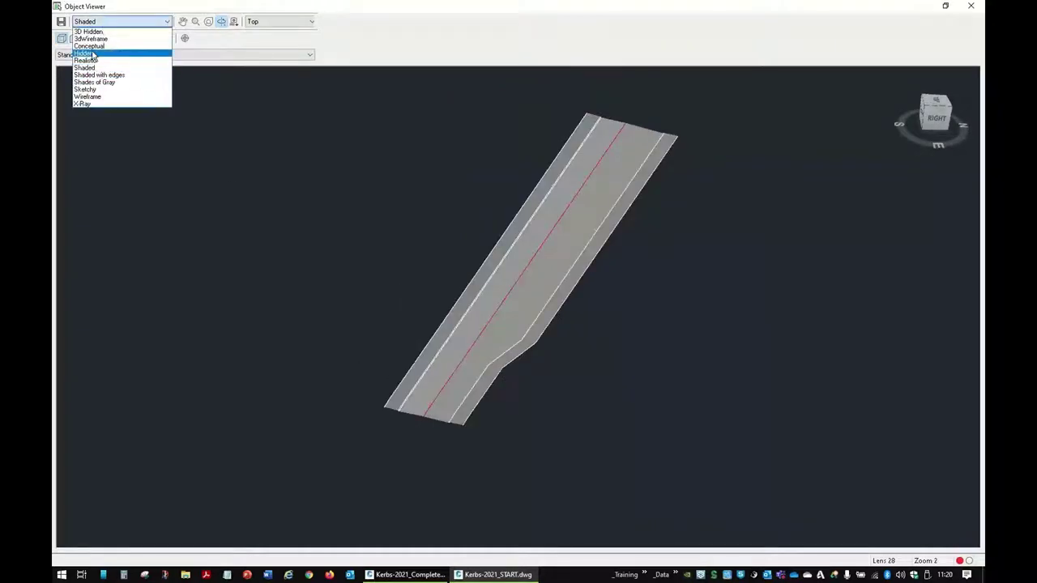
pyautogui.click(92, 56)
pyautogui.moveTo(581, 331); pyautogui.dragTo(469, 378)
# Zoom around the 3D corridor, then close Object Viewer to return to the plan.
pyautogui.scroll(3, 491, 295)
pyautogui.scroll(-3, 487, 382)
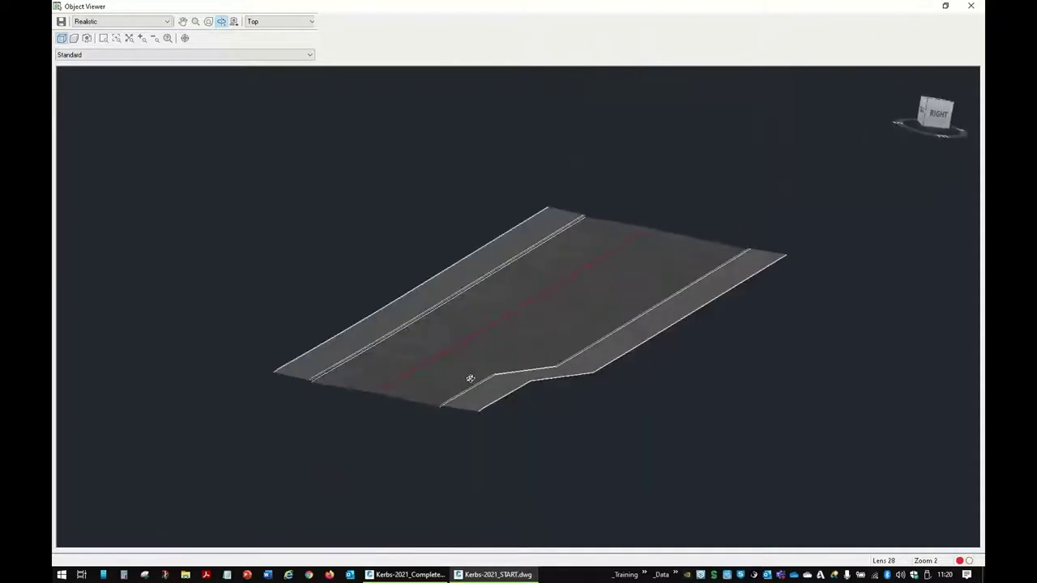
pyautogui.rightClick(502, 329)
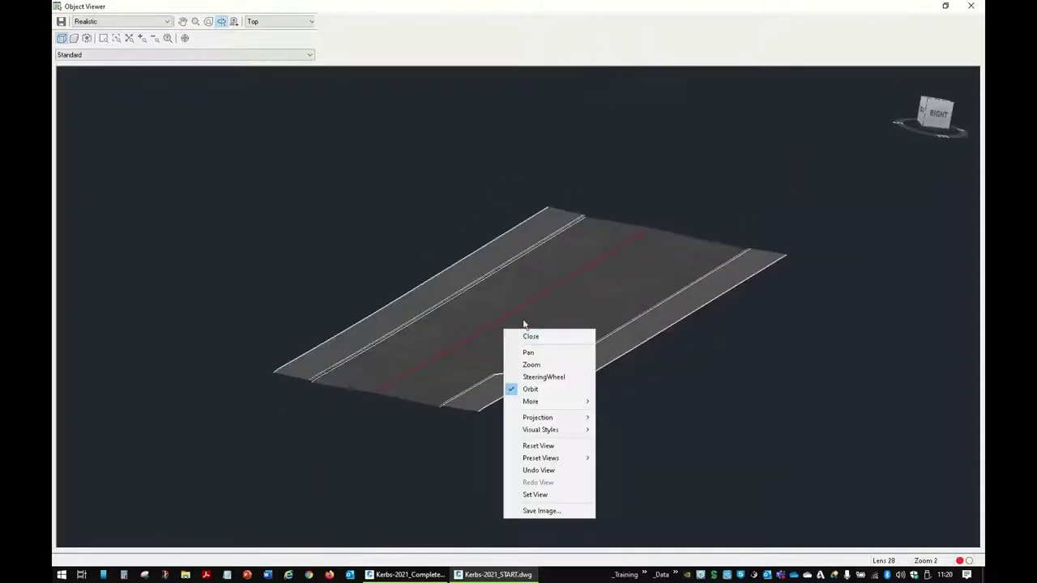
pyautogui.click(524, 326)
pyautogui.scroll(5, 513, 319)
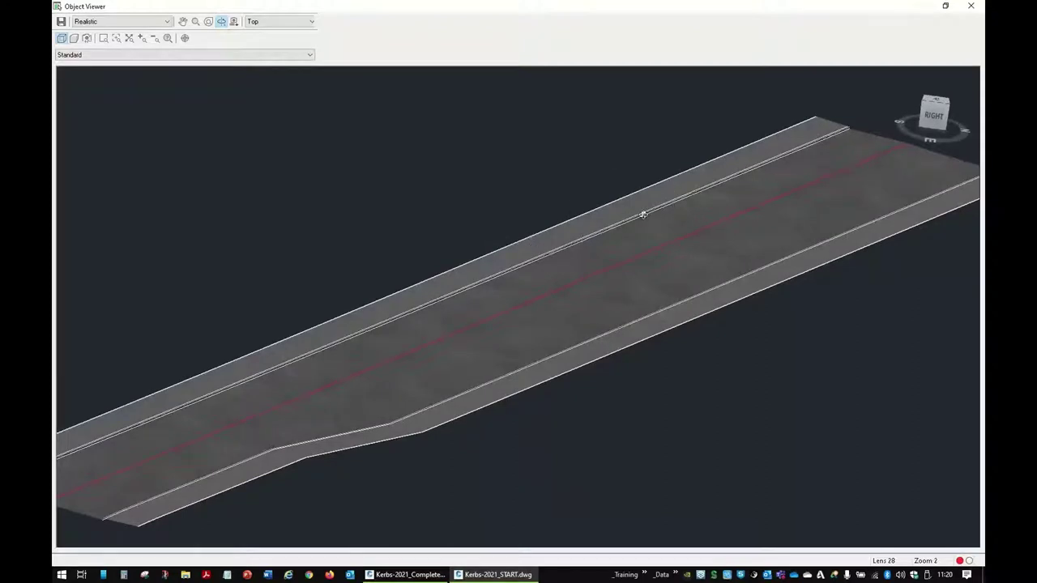
pyautogui.click(640, 213)
pyautogui.rightClick(609, 234)
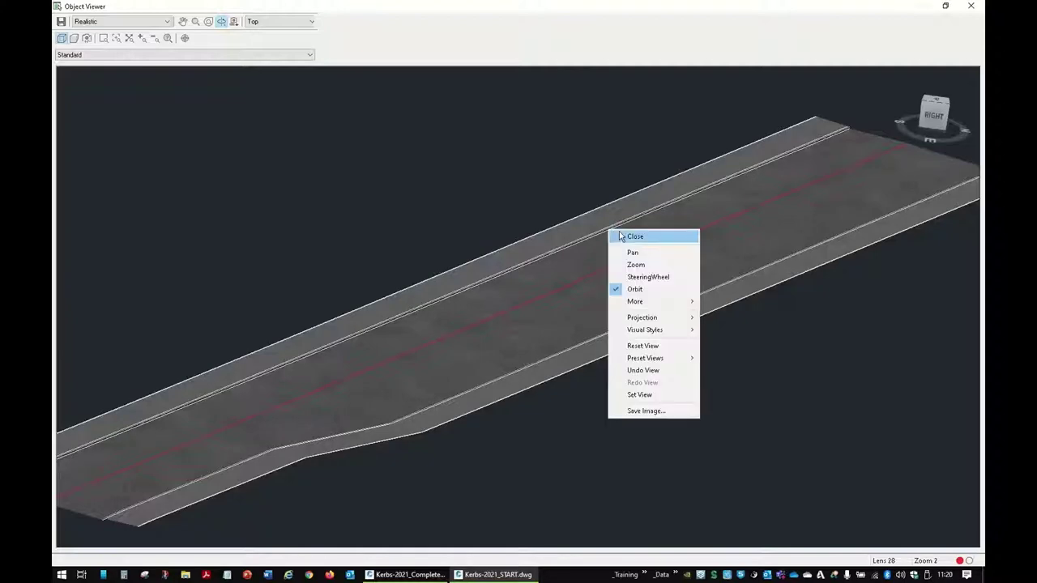
pyautogui.click(626, 236)
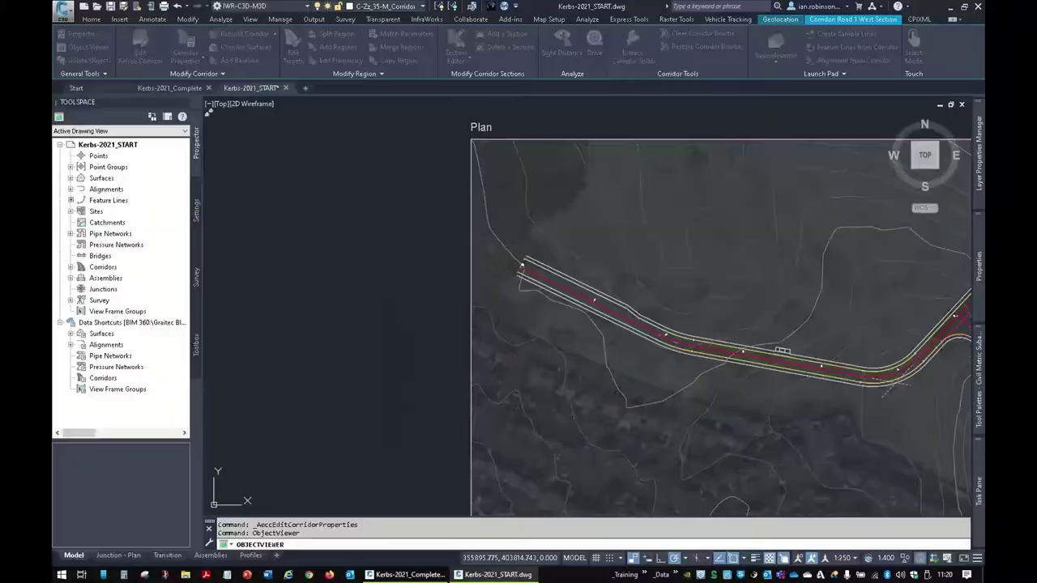
# Set the corridor's Code Set Style to the Plan View style with links, then zoom in to check.
pyautogui.click(602, 293)
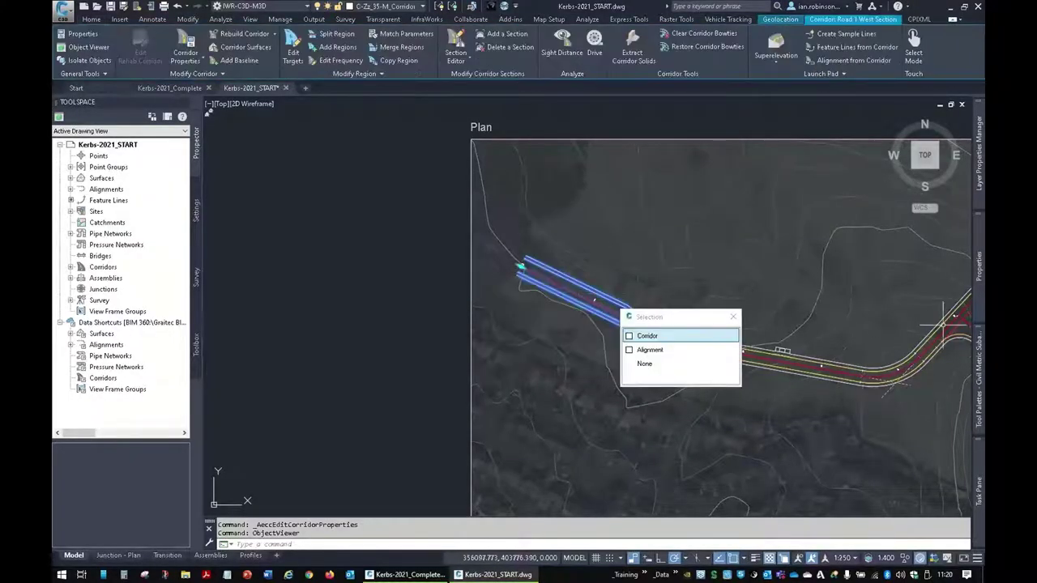
pyautogui.moveTo(978, 265)
pyautogui.click(894, 281)
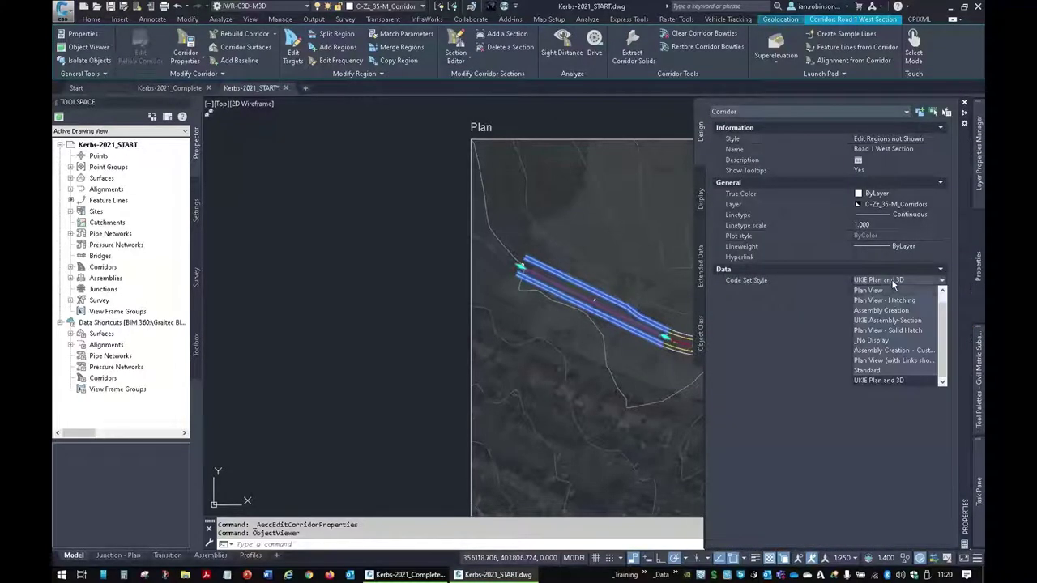
pyautogui.click(890, 359)
pyautogui.scroll(6, 600, 299)
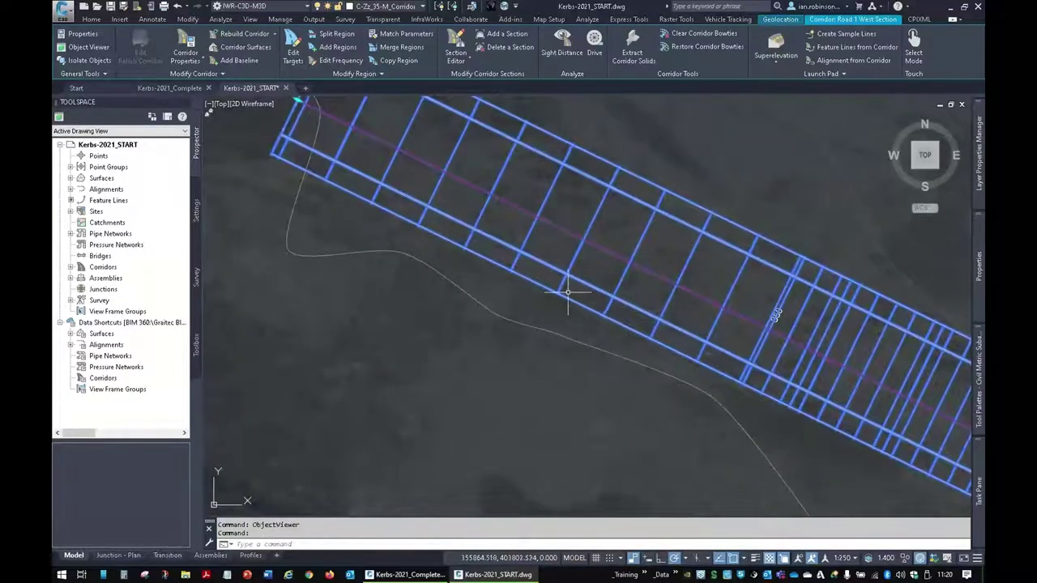
pyautogui.moveTo(589, 298)
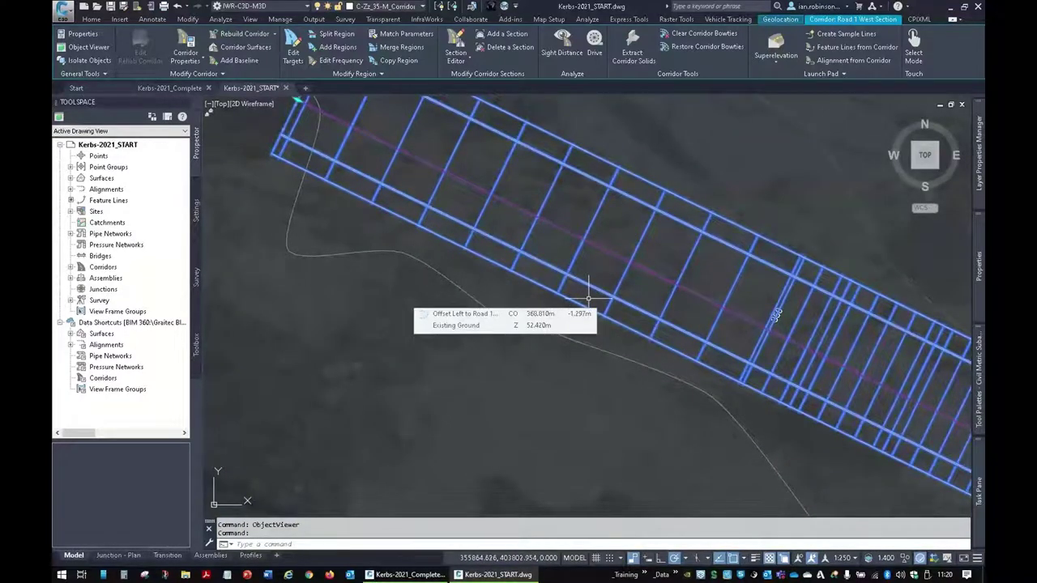
pyautogui.scroll(-2, 588, 299)
pyautogui.scroll(2, 597, 324)
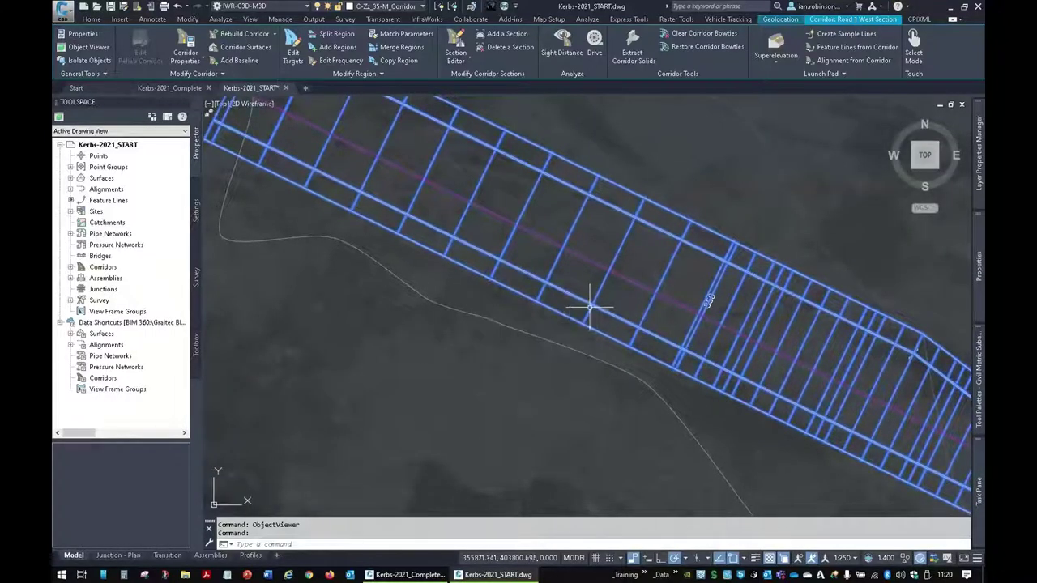
pyautogui.scroll(2, 568, 294)
pyautogui.scroll(3, 568, 294)
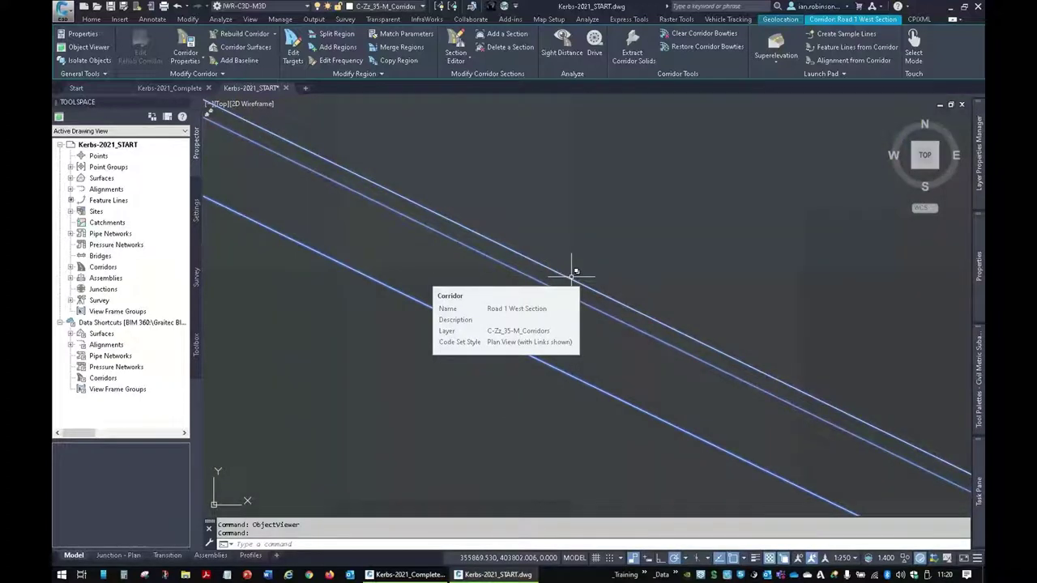
# List all corridor feature lines, tick only FootpathOutsideEdge Left, review Settings, and extract it.
pyautogui.click(842, 47)
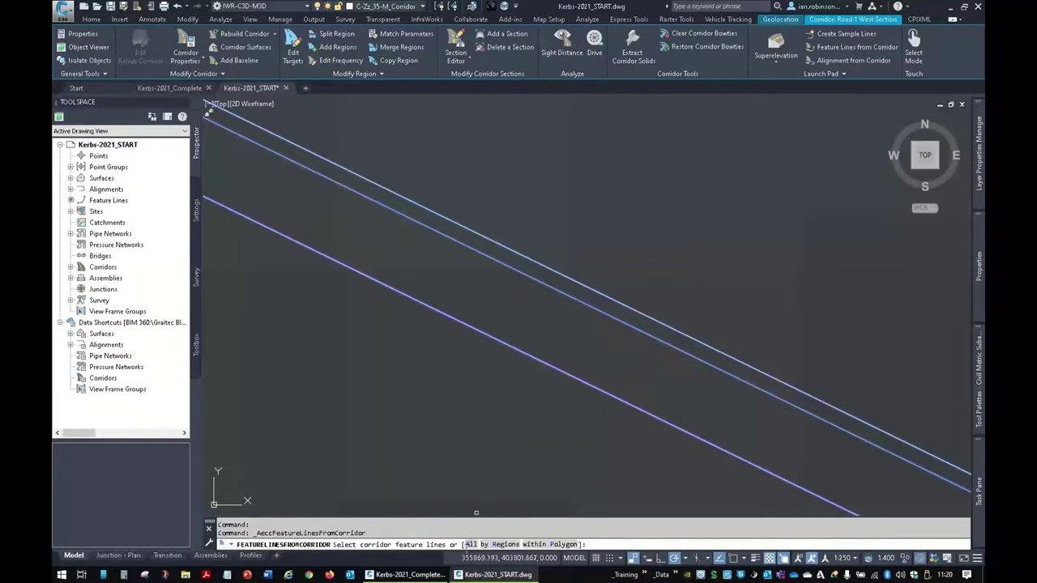
pyautogui.click(470, 544)
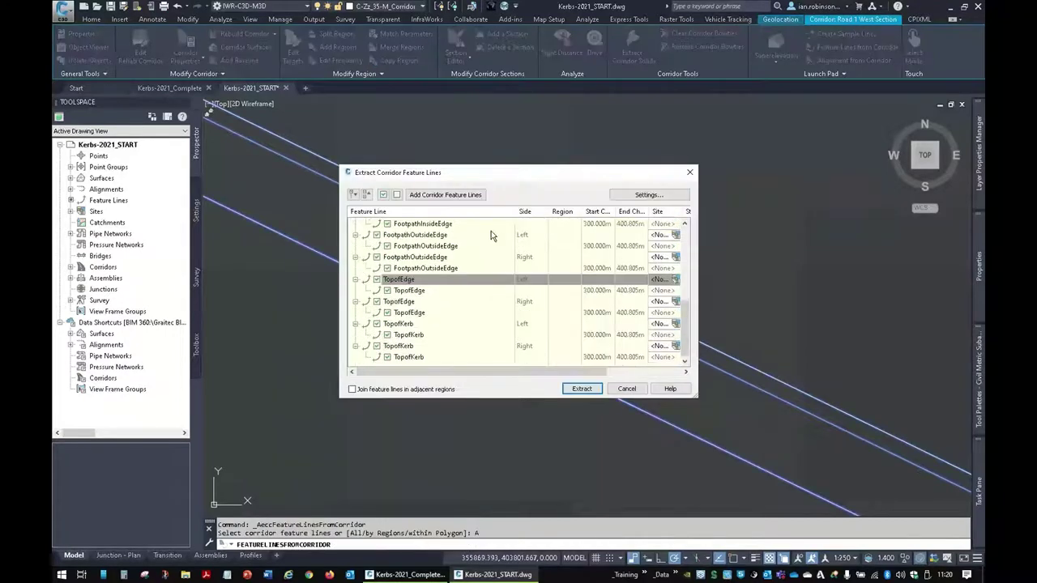
pyautogui.click(396, 194)
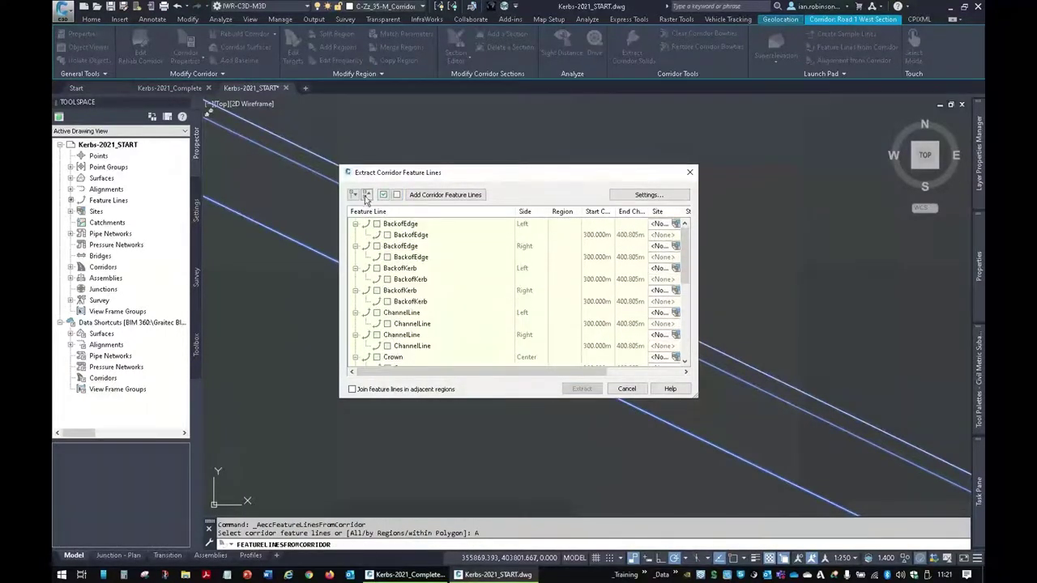
pyautogui.click(359, 197)
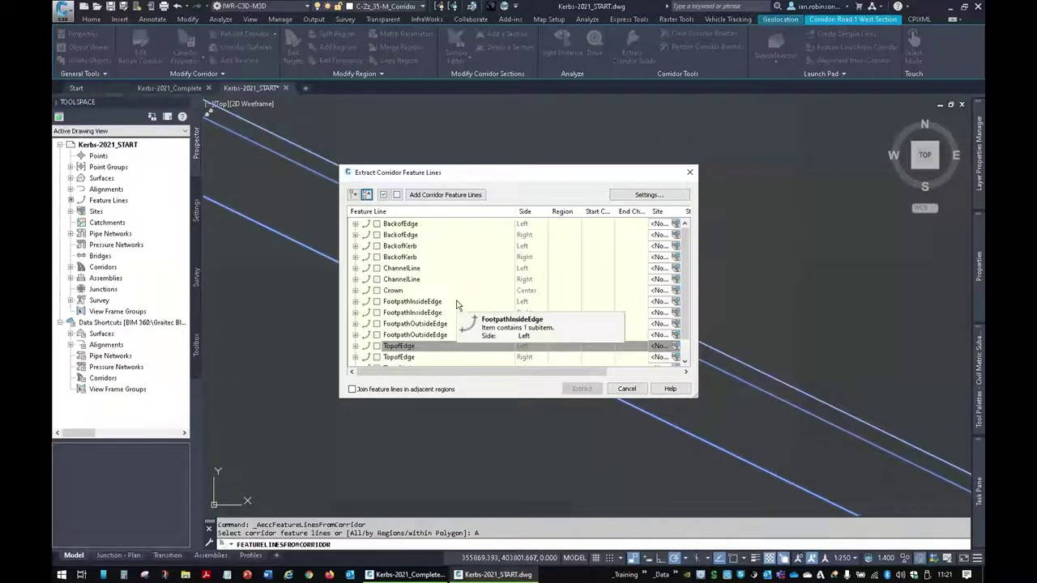
pyautogui.click(415, 324)
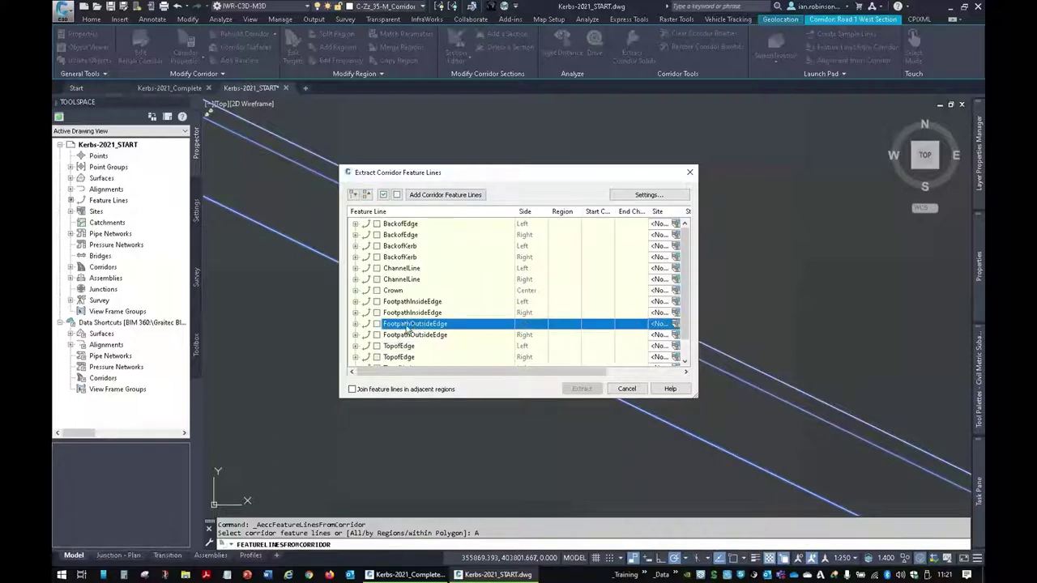
pyautogui.click(377, 324)
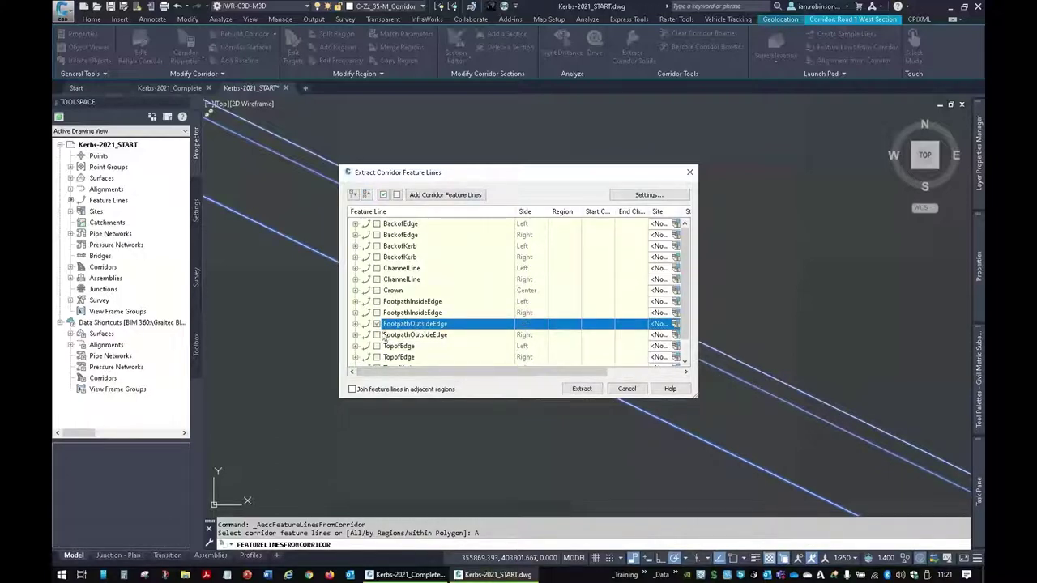
pyautogui.click(356, 324)
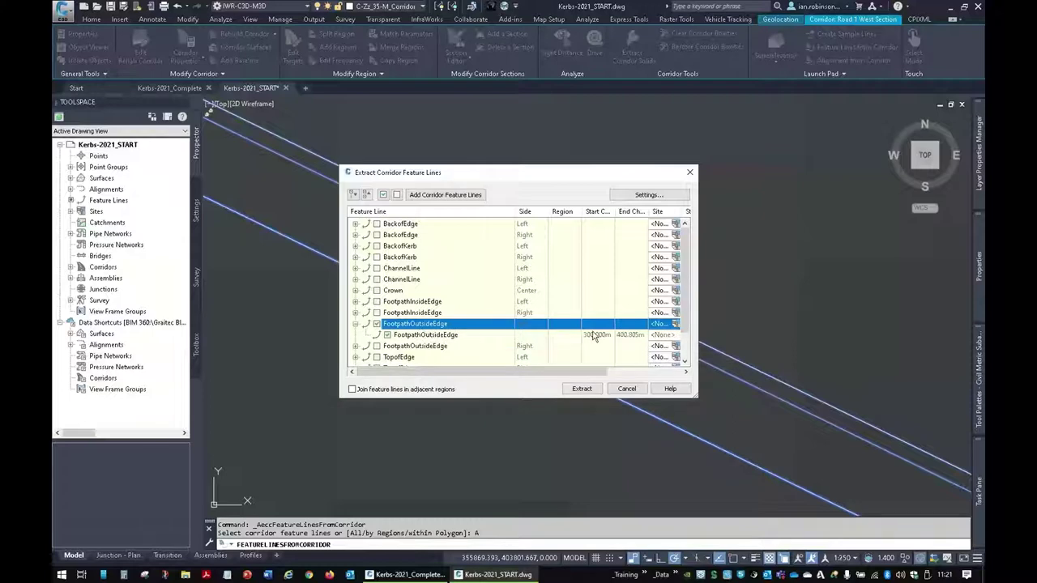
pyautogui.click(631, 197)
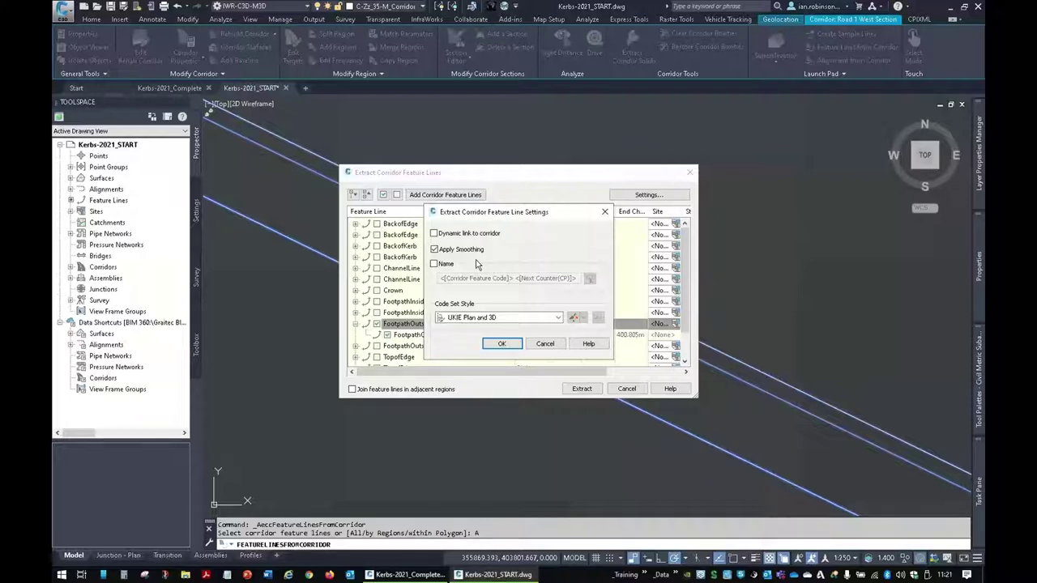
pyautogui.click(503, 343)
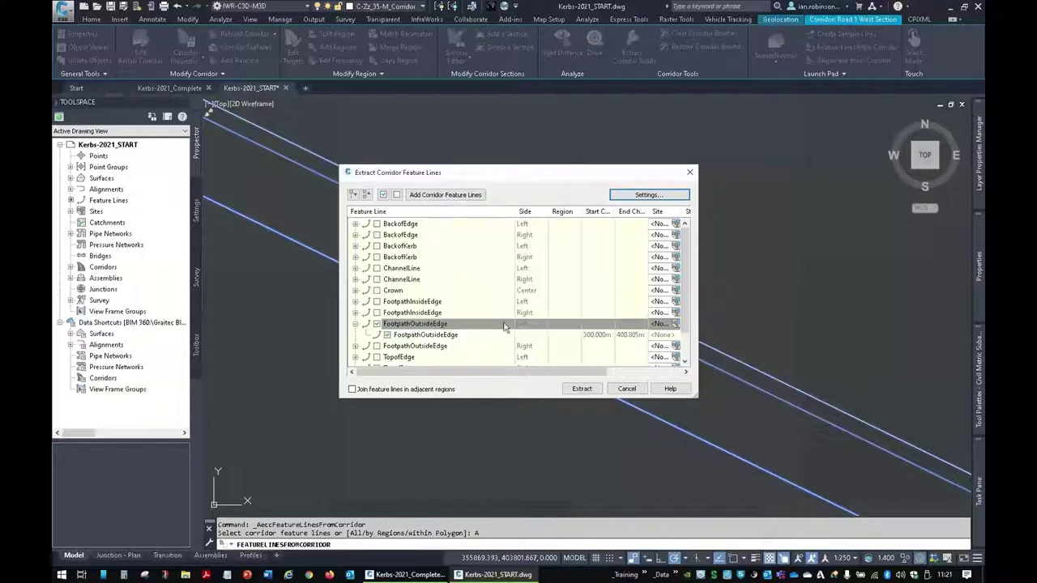
pyautogui.click(582, 389)
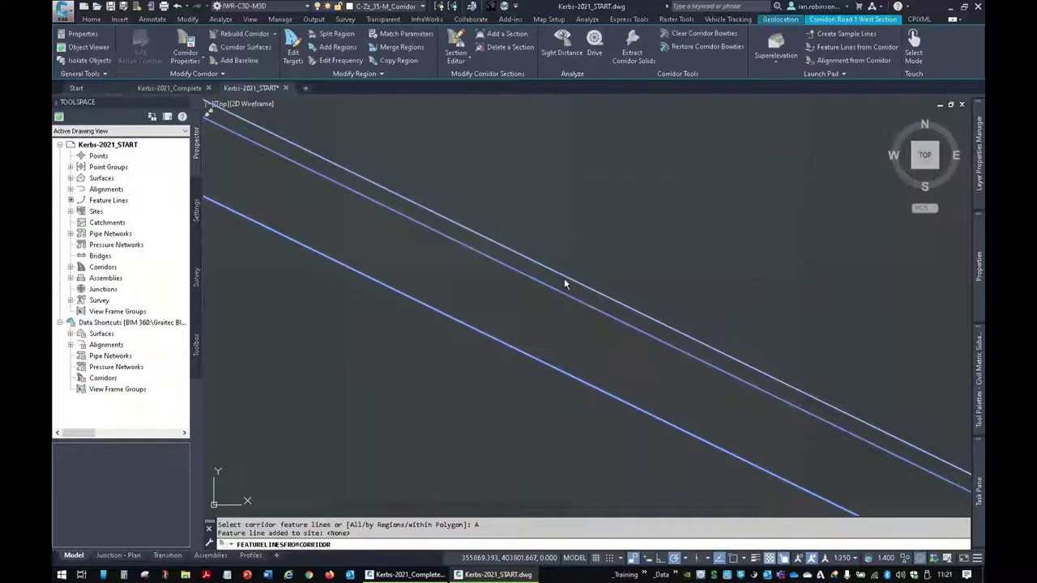
# End the extraction, check the overlapping objects at the road edge, and clear the selection.
pyautogui.press('Escape')
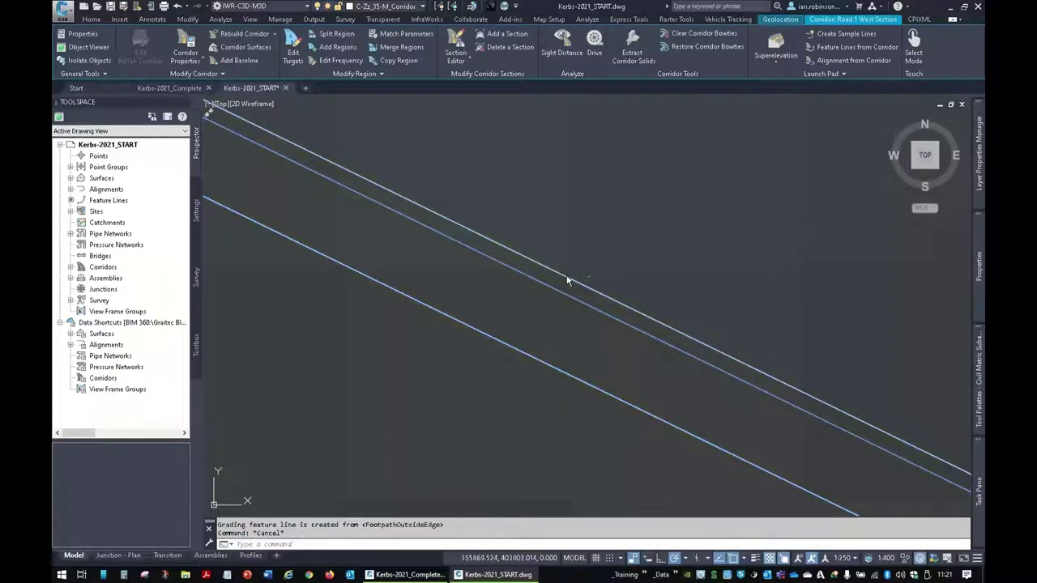
pyautogui.click(567, 277)
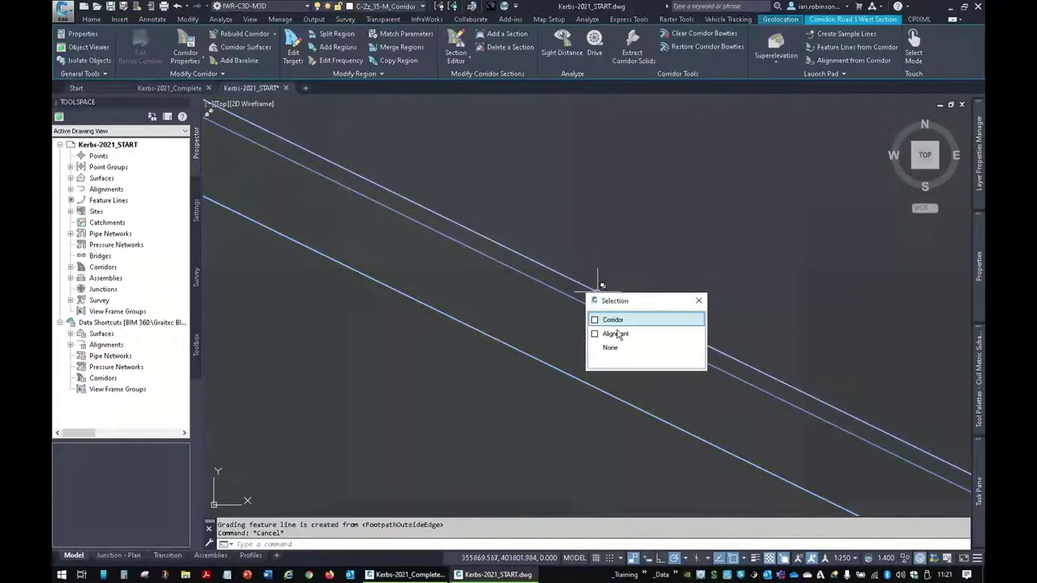
pyautogui.click(617, 334)
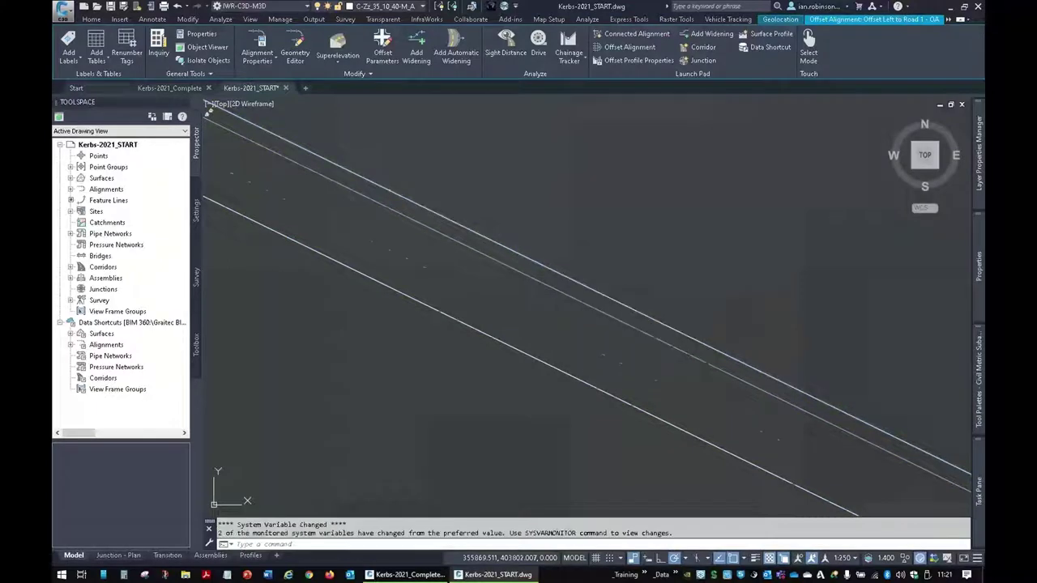
pyautogui.scroll(3, 620, 247)
pyautogui.press('Escape')
# Select the extracted FootpathOutsideEdge feature line via selection cycling and add the corridor.
pyautogui.scroll(-2, 621, 247)
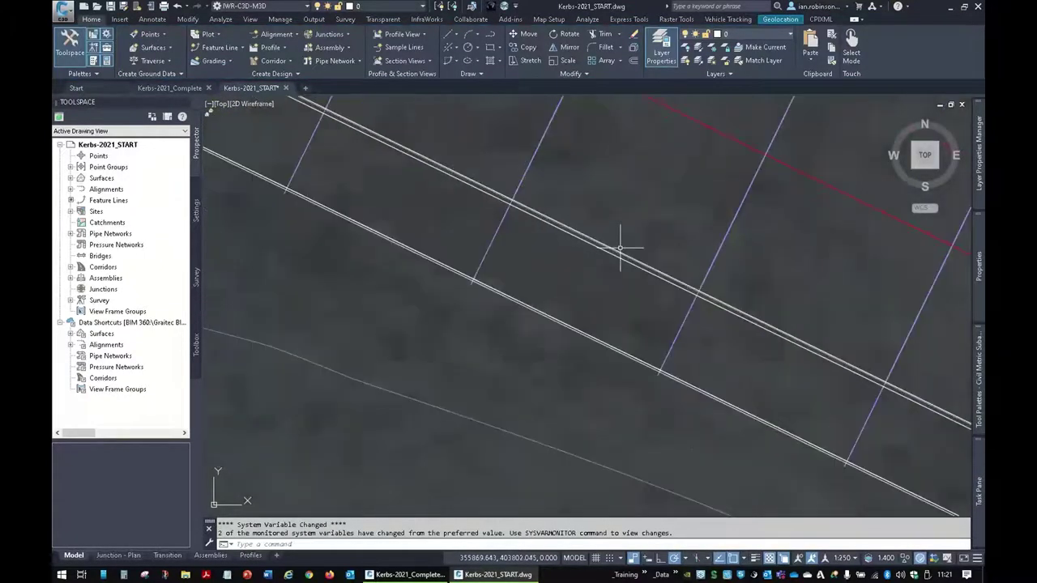
pyautogui.scroll(-2, 585, 340)
pyautogui.scroll(5, 558, 263)
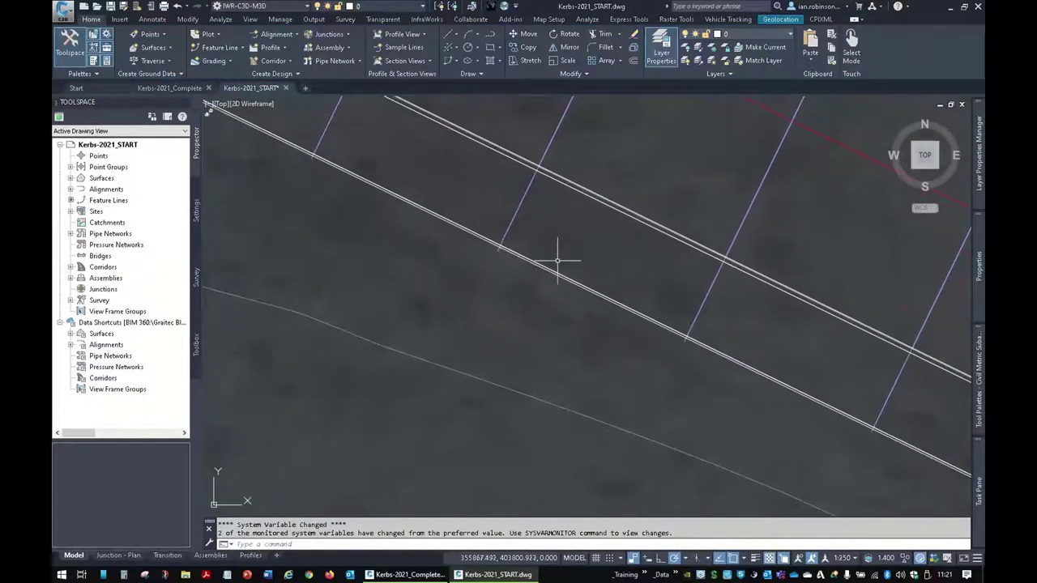
pyautogui.click(520, 310)
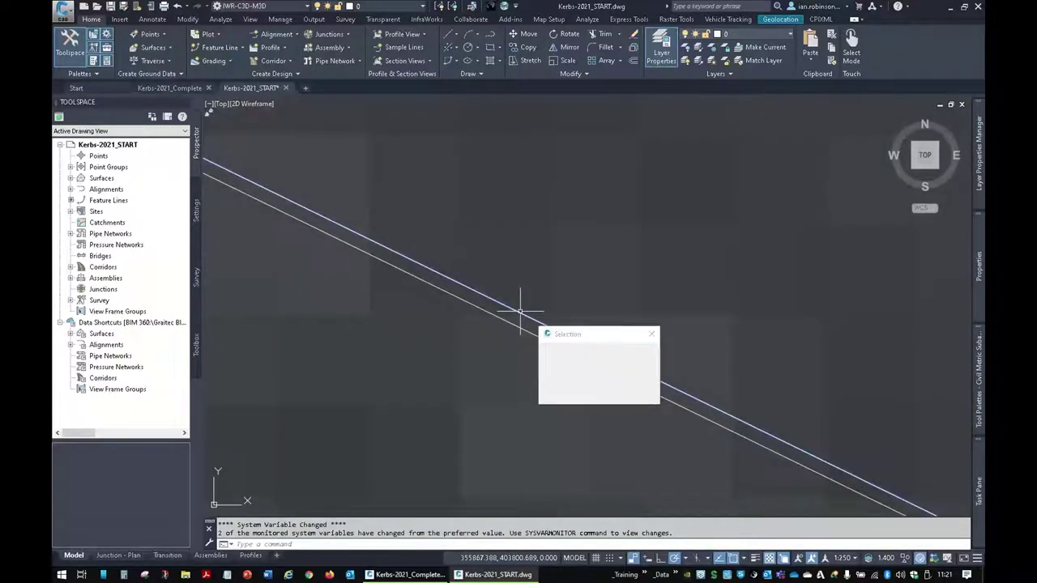
pyautogui.click(575, 356)
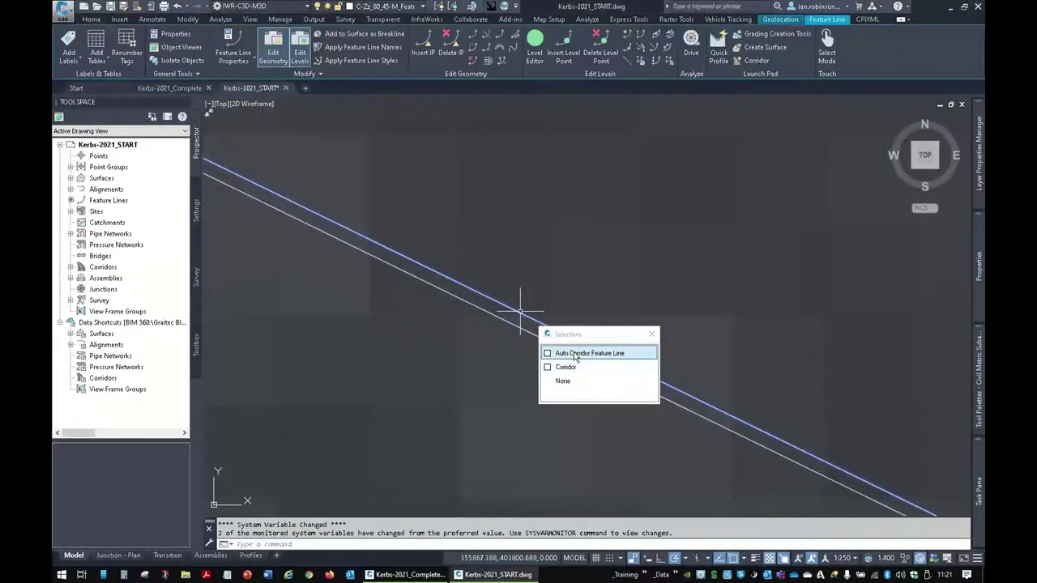
pyautogui.click(575, 354)
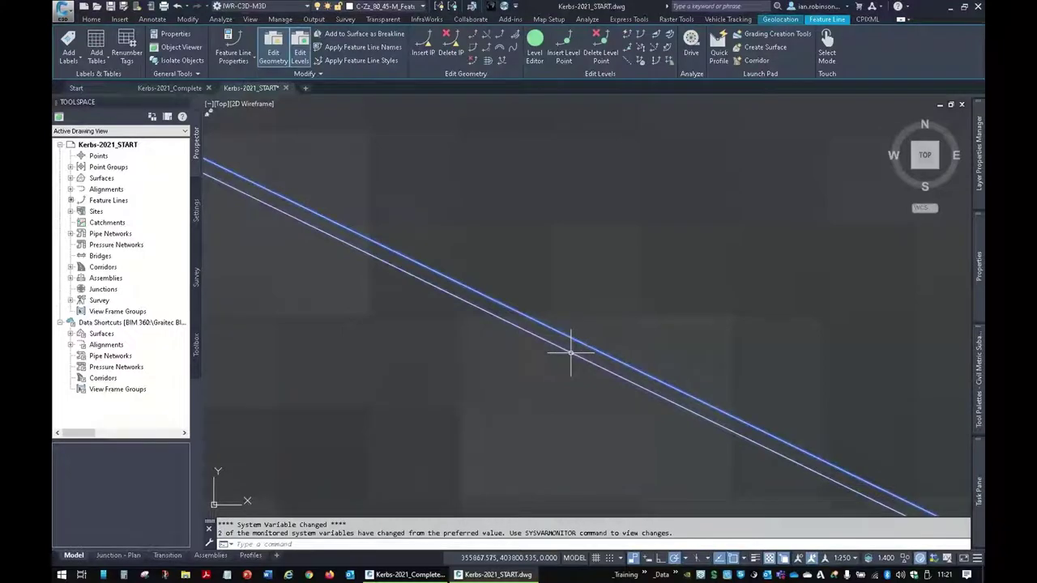
pyautogui.click(571, 354)
pyautogui.scroll(-6, 541, 279)
# Clear the current selection, zoom in, and select the Road 1 West Section corridor alone.
pyautogui.scroll(-3, 541, 289)
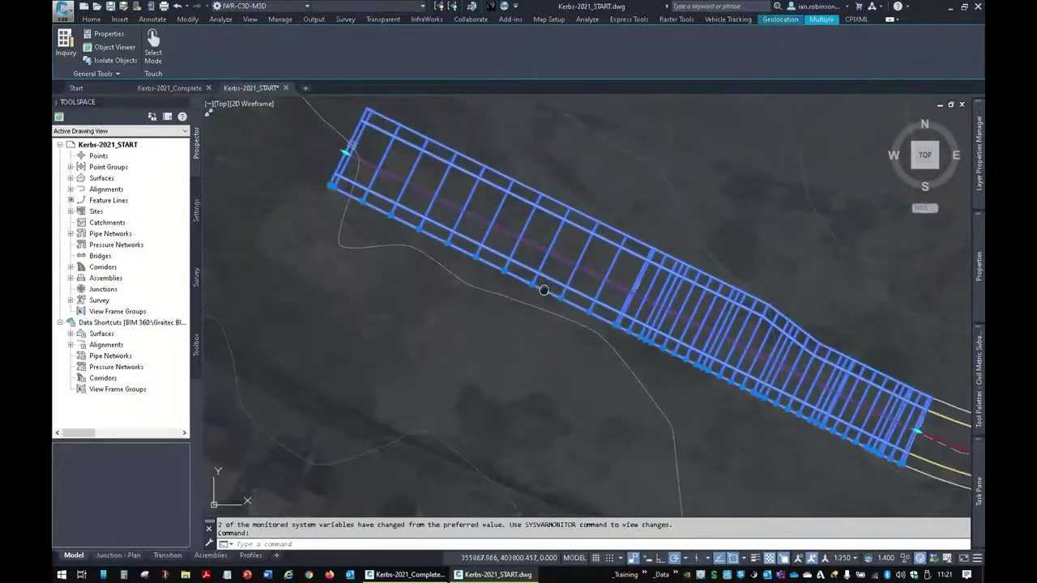
pyautogui.scroll(5, 608, 213)
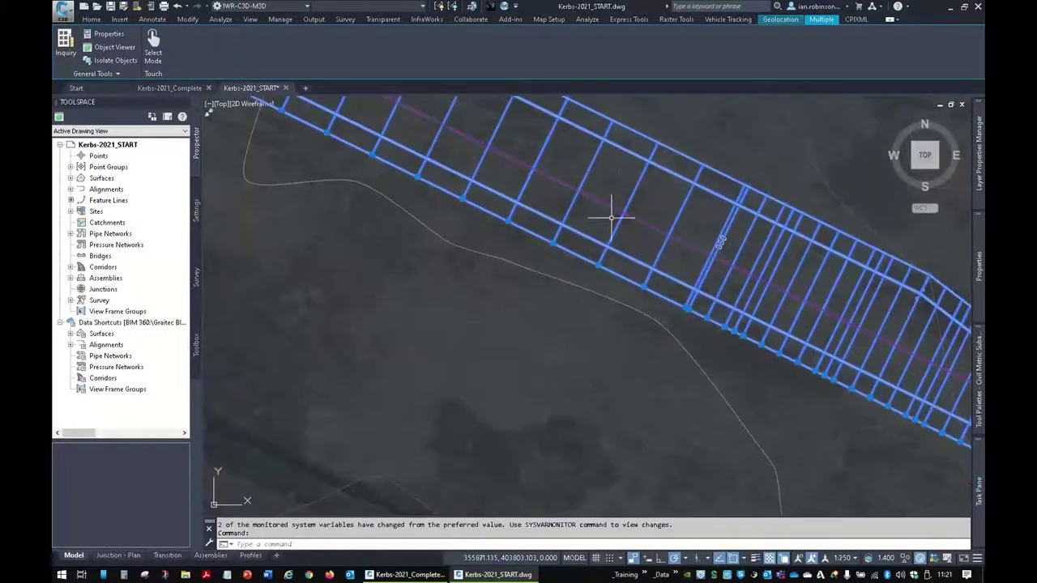
pyautogui.press('Escape')
pyautogui.scroll(-1, 606, 249)
pyautogui.scroll(-2, 607, 259)
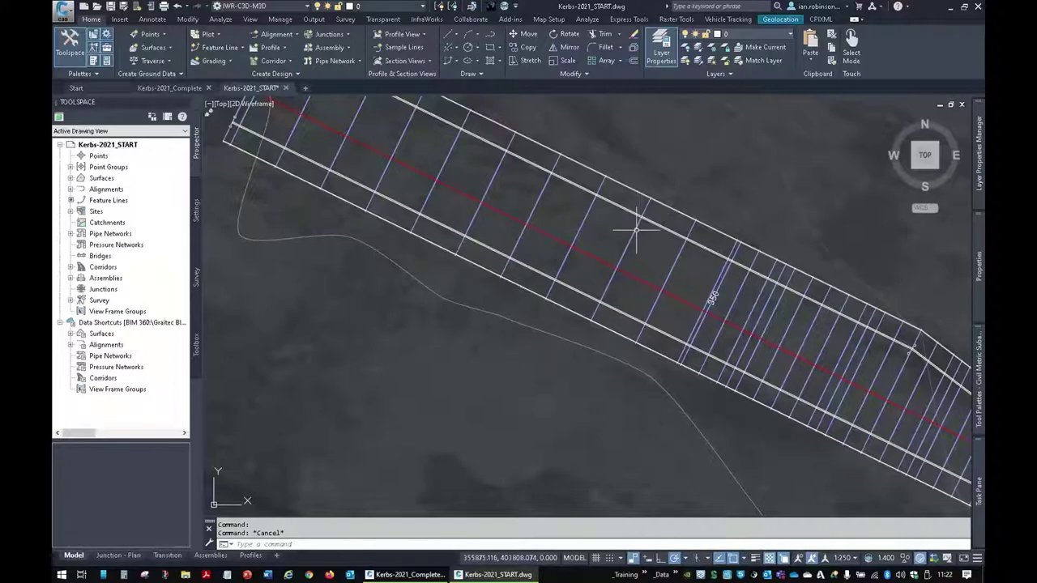
pyautogui.click(636, 229)
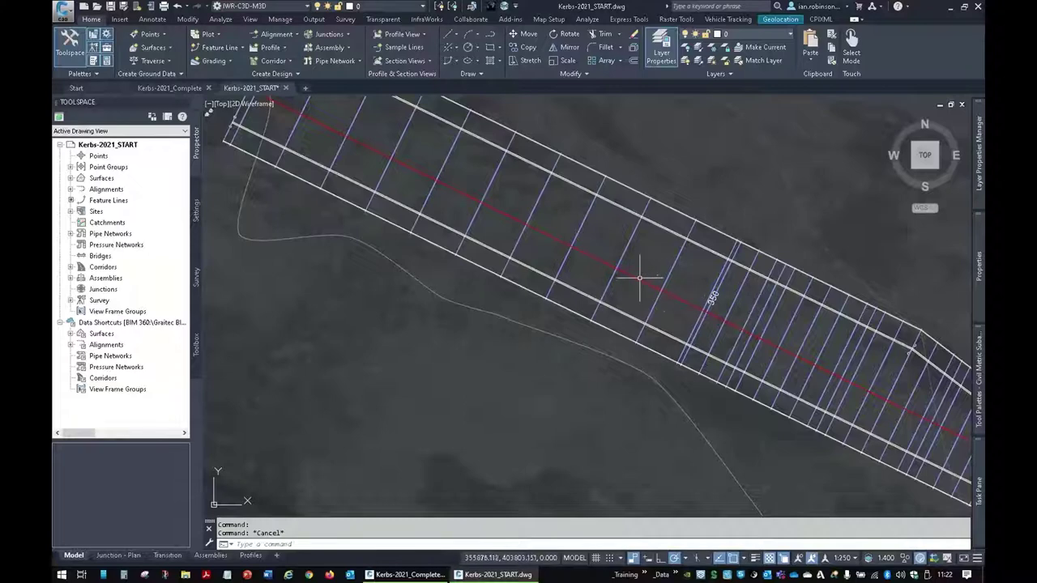
pyautogui.moveTo(640, 277)
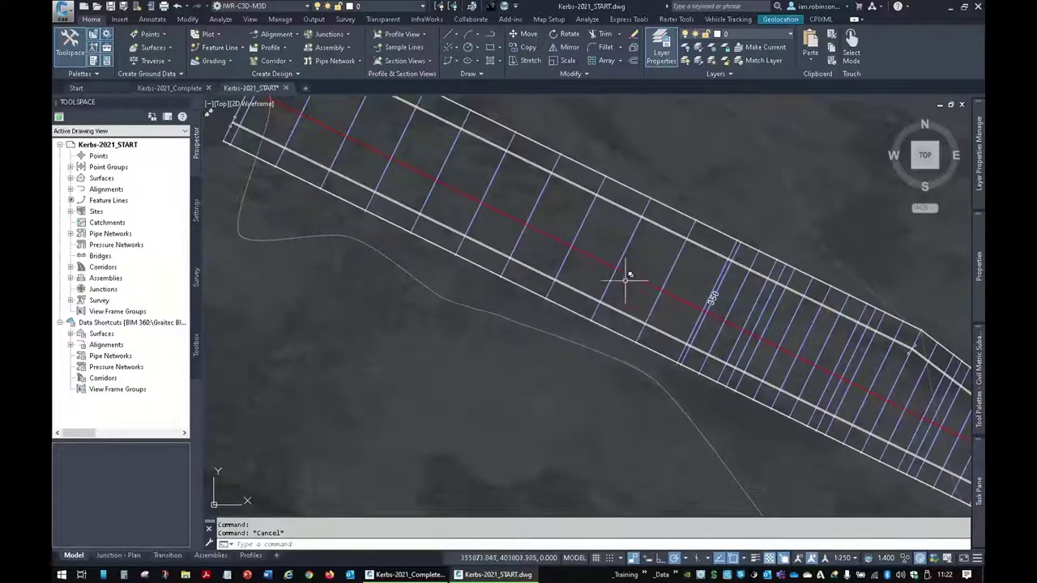
pyautogui.click(626, 247)
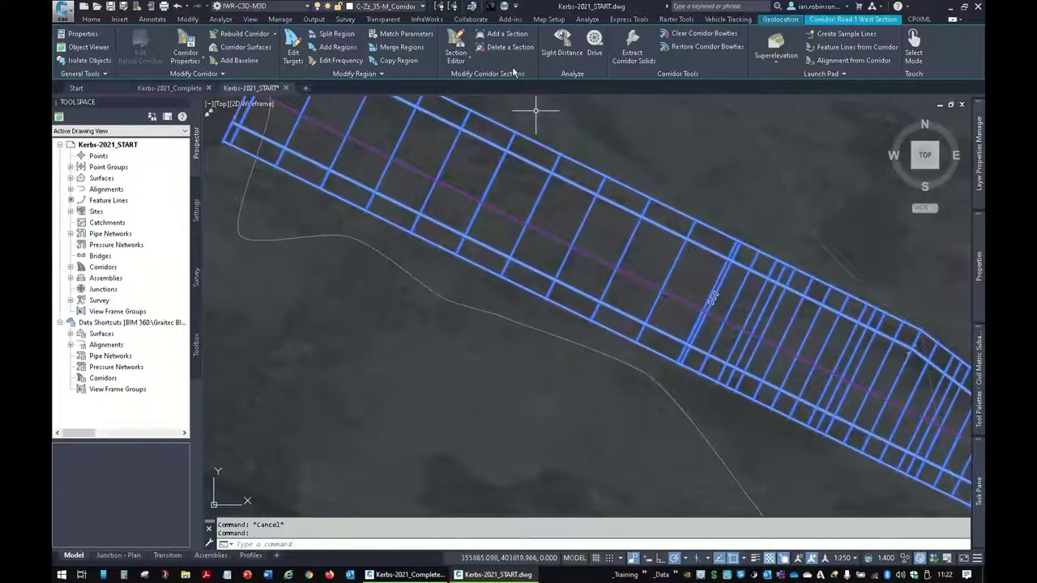
# Add corridor sections at chainages 365.9 m and 370.9 m, then zoom to check them.
pyautogui.click(506, 33)
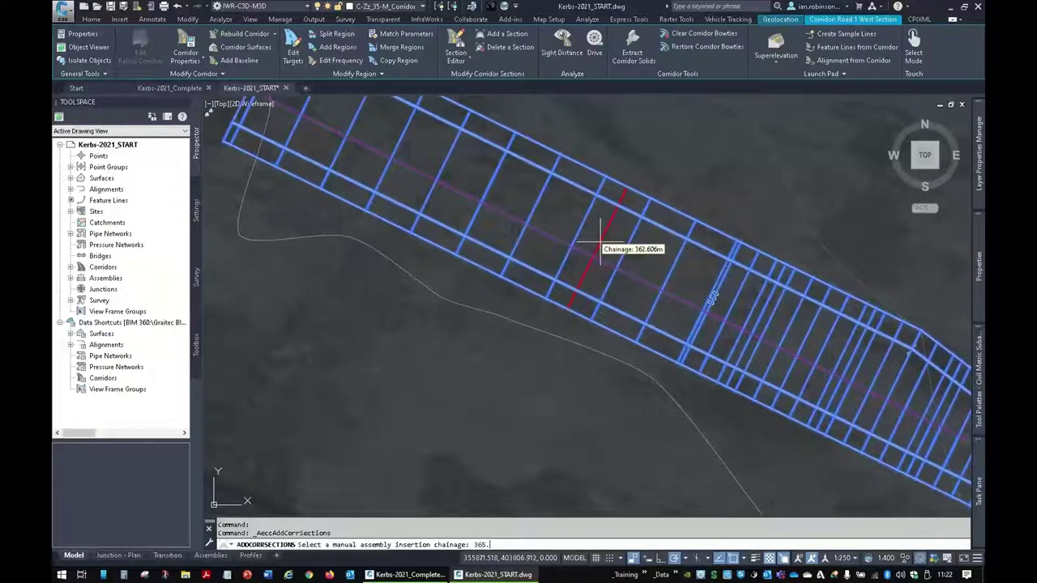
pyautogui.write('365.9')
pyautogui.press('Return')
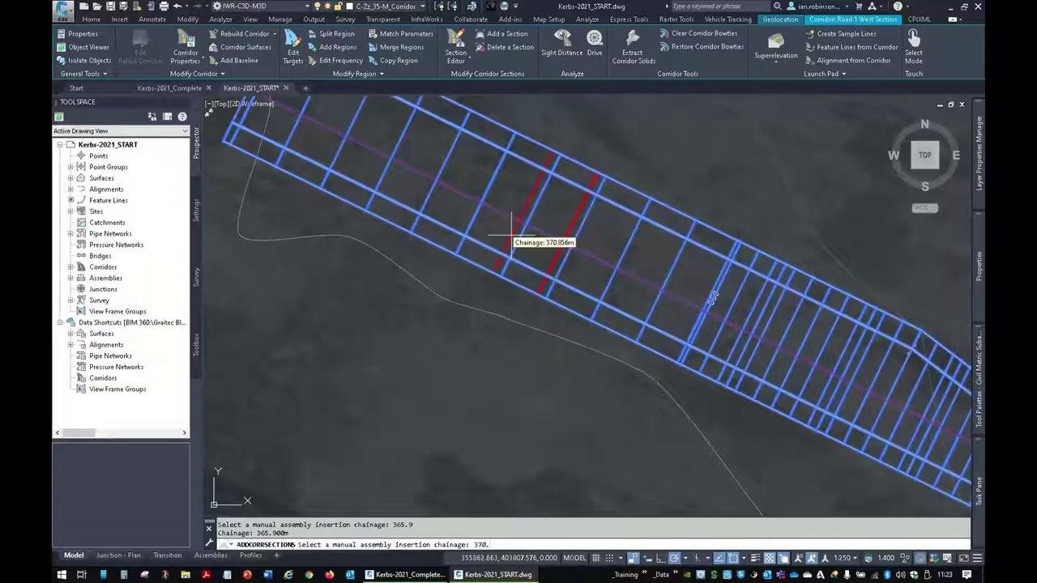
pyautogui.press('Return')
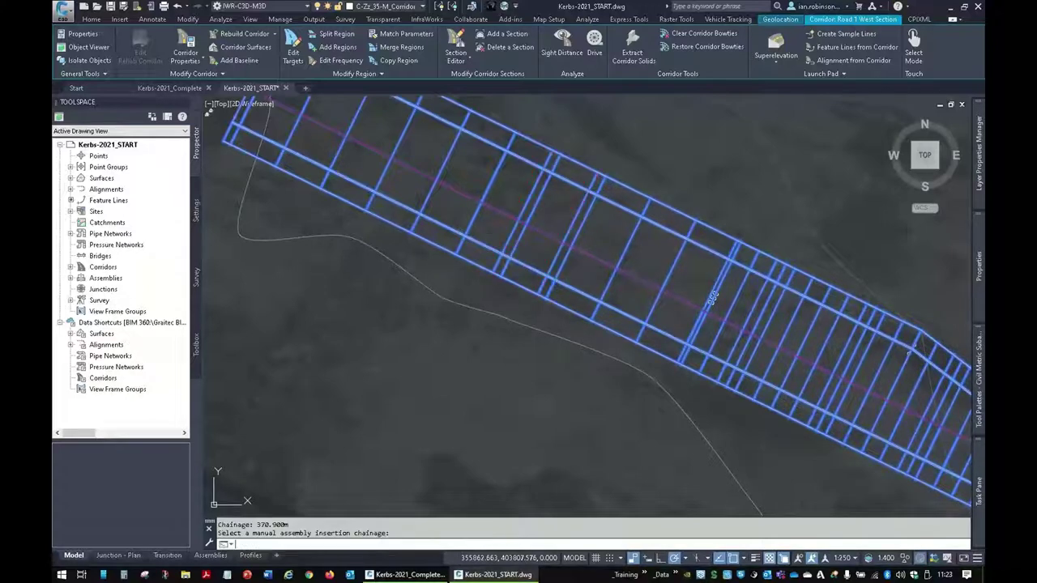
pyautogui.scroll(5, 556, 294)
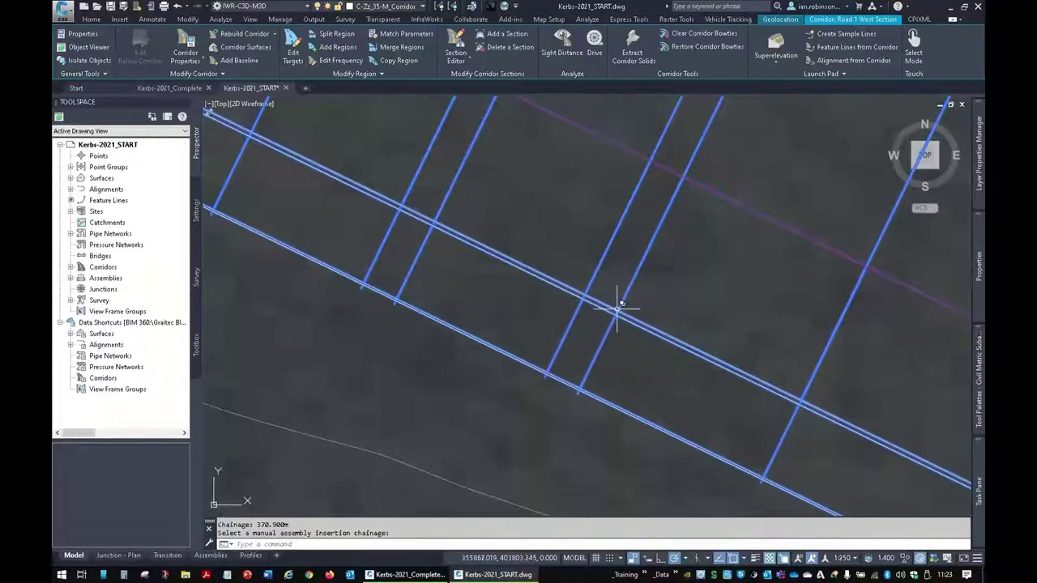
pyautogui.scroll(-2, 446, 238)
pyautogui.scroll(2, 572, 313)
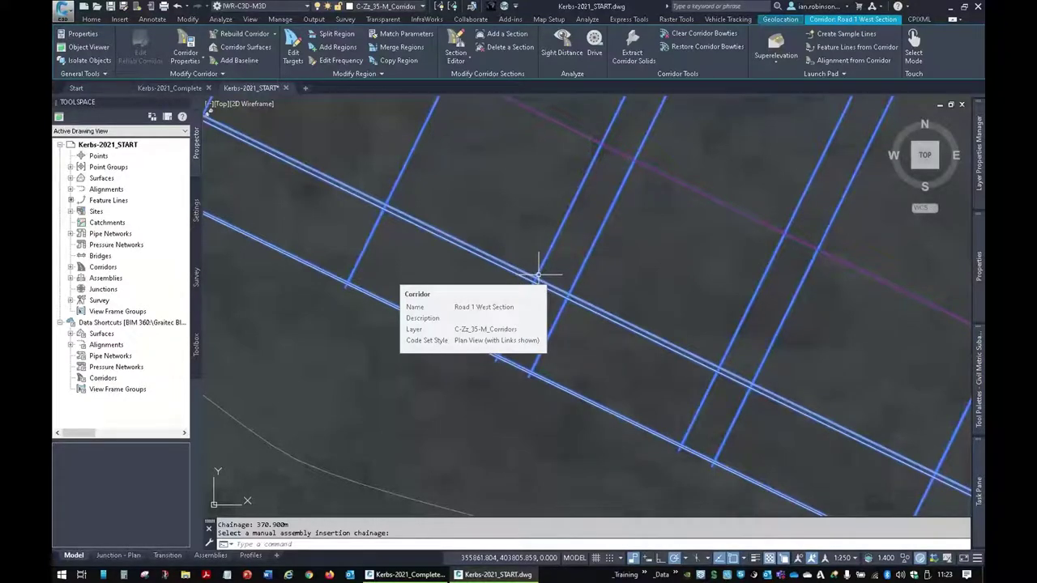
pyautogui.scroll(-5, 602, 278)
pyautogui.press('Escape')
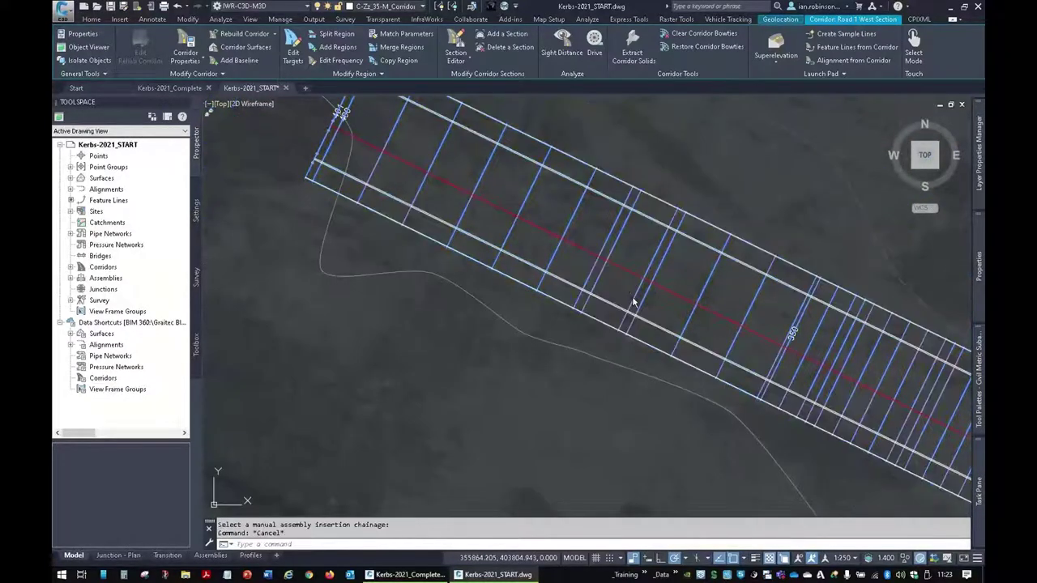
pyautogui.scroll(-10, 633, 302)
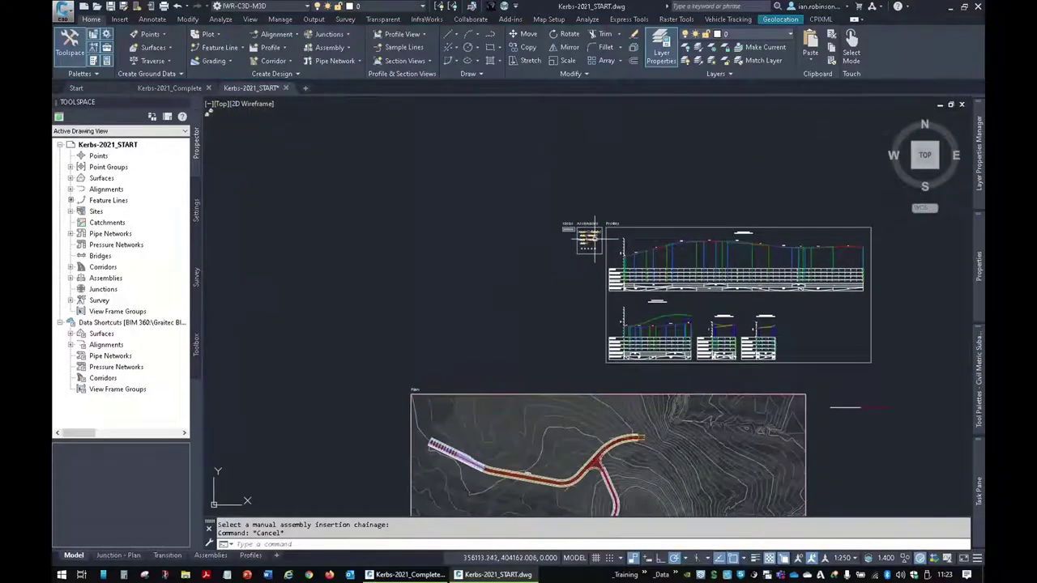
pyautogui.moveTo(581, 305); pyautogui.dragTo(633, 226, button='middle')
pyautogui.scroll(5, 709, 275)
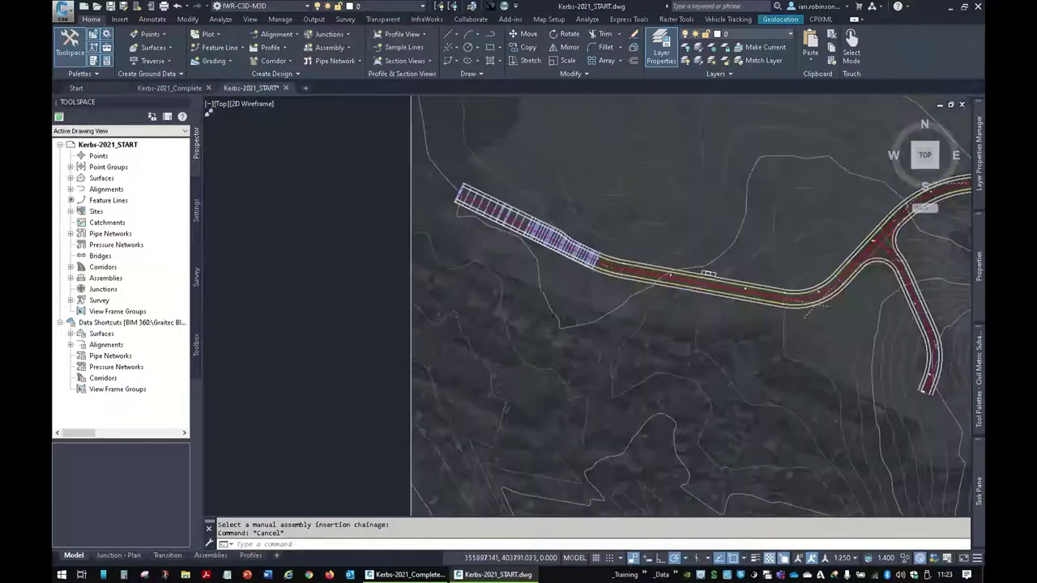
pyautogui.scroll(7, 616, 300)
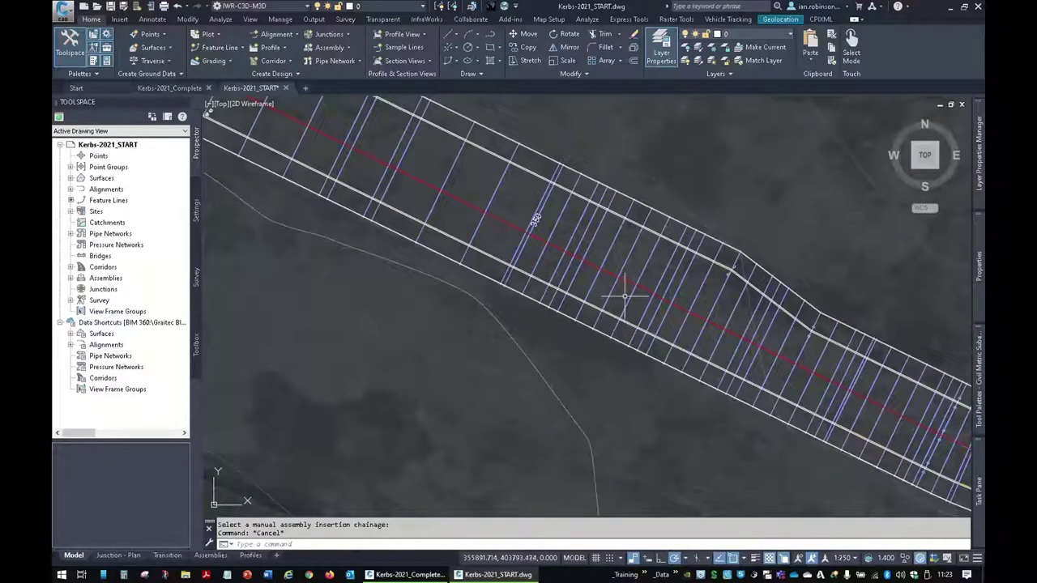
pyautogui.click(628, 297)
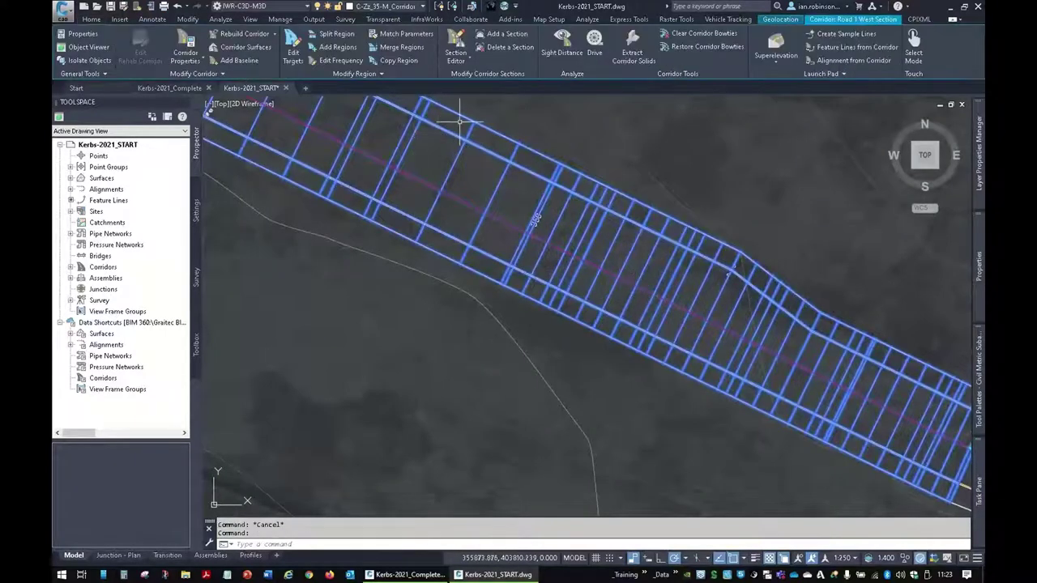
pyautogui.click(455, 49)
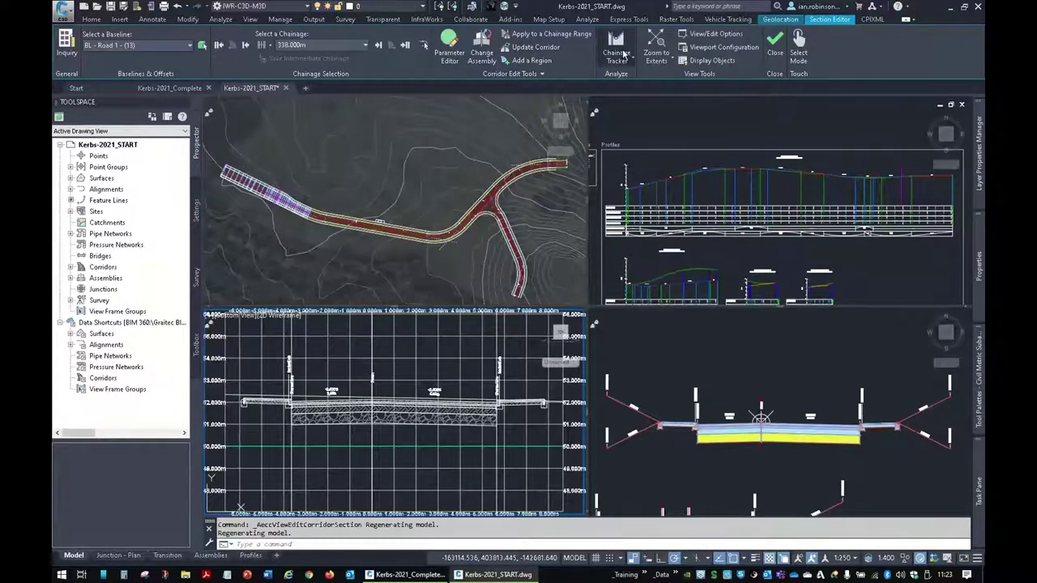
pyautogui.click(449, 47)
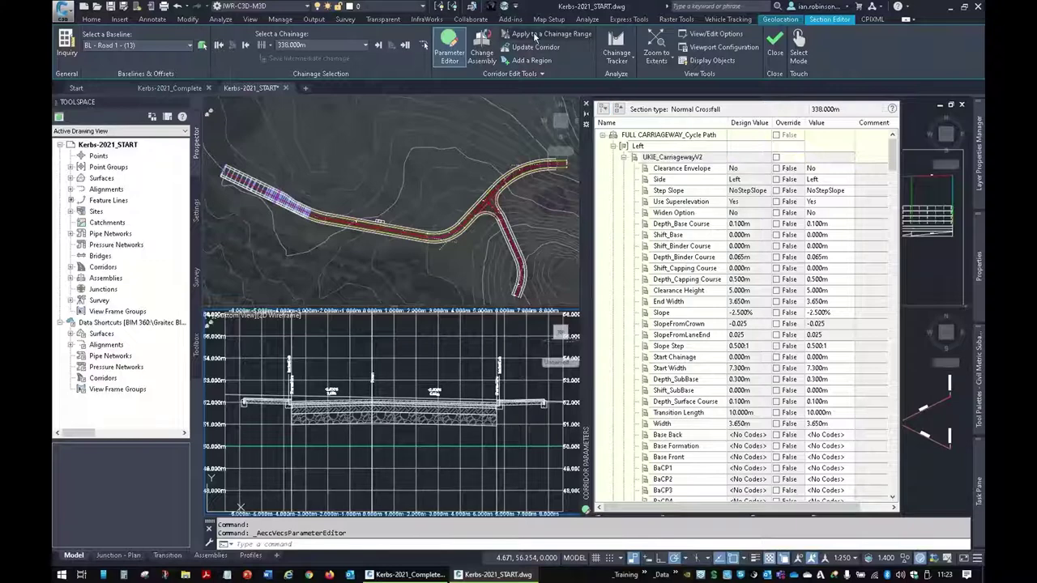
pyautogui.click(696, 47)
pyautogui.click(729, 81)
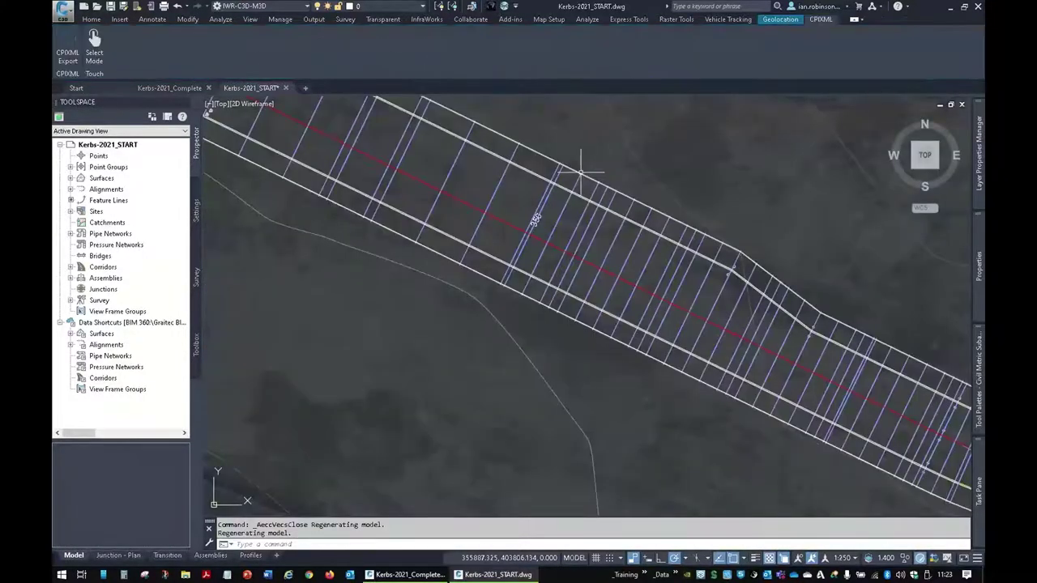
# Zoom onto the road assembly's ChannelLine kerb and select its UKIE_MultiKerbs subassembly (Channel Line, HB2).
pyautogui.scroll(-10, 532, 217)
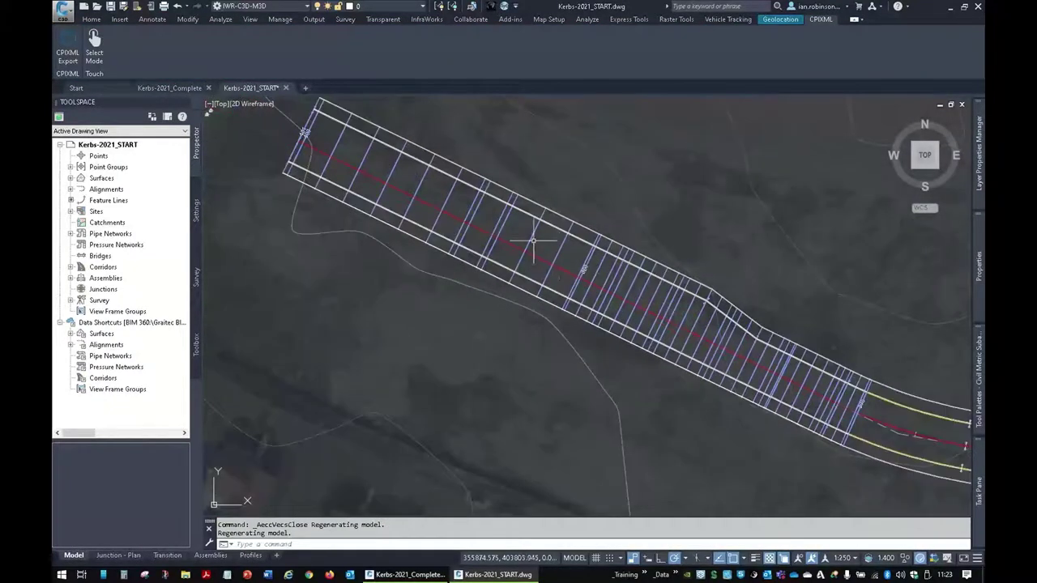
pyautogui.scroll(6, 571, 206)
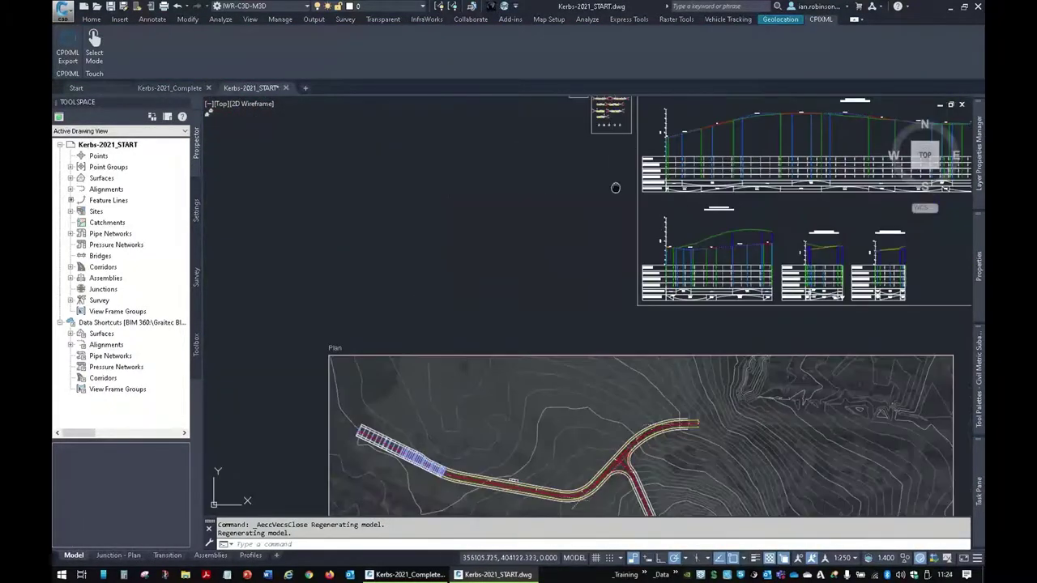
pyautogui.scroll(8, 601, 203)
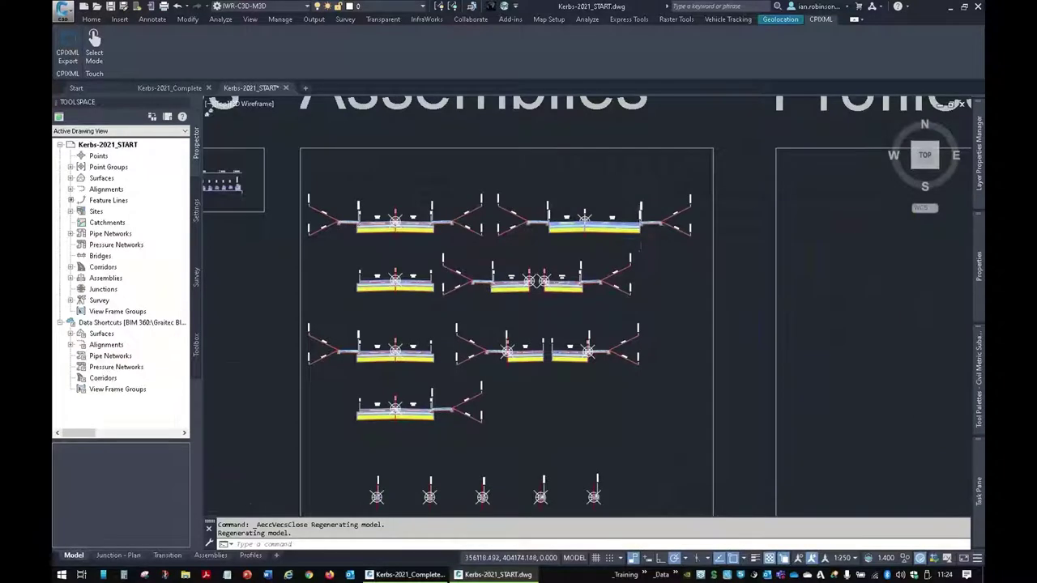
pyautogui.scroll(7, 389, 220)
pyautogui.moveTo(471, 238); pyautogui.dragTo(753, 259, button='middle')
pyautogui.scroll(8, 539, 257)
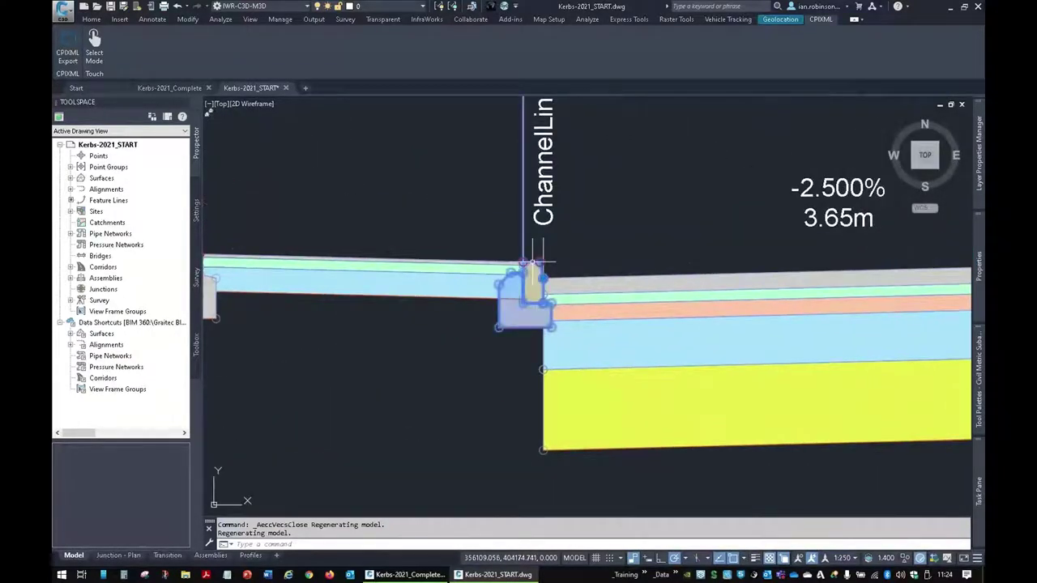
pyautogui.click(533, 261)
pyautogui.moveTo(972, 267)
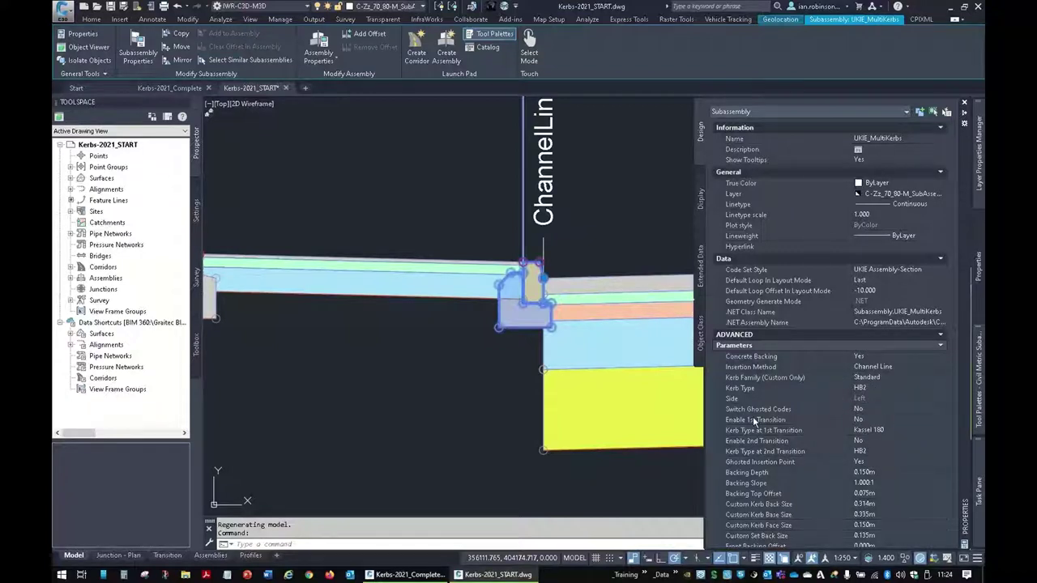
# Enable the 1st kerb transition with type BN2 and the 2nd transition with type HB2.
pyautogui.click(873, 421)
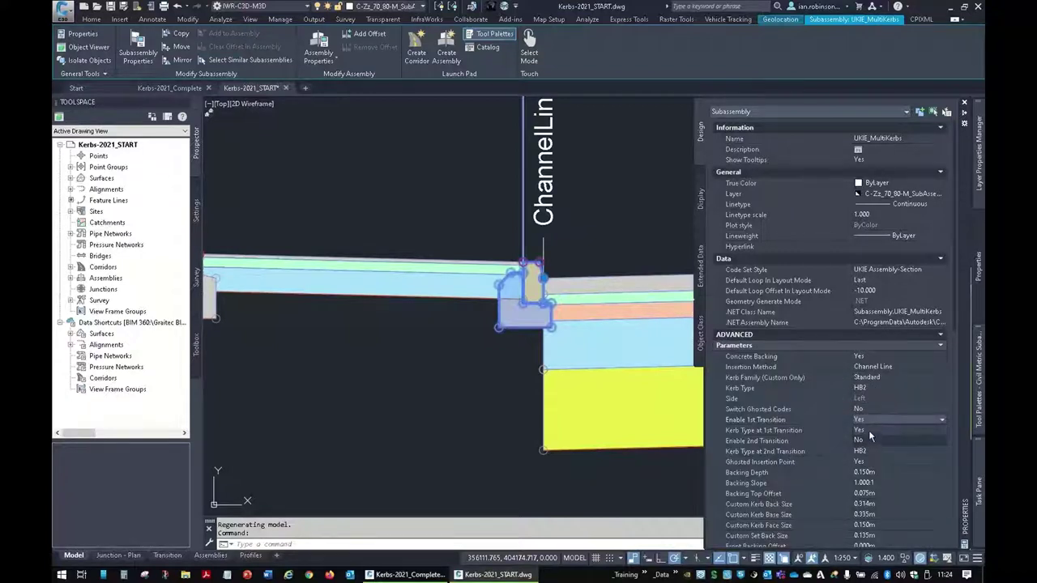
pyautogui.click(867, 429)
pyautogui.click(871, 429)
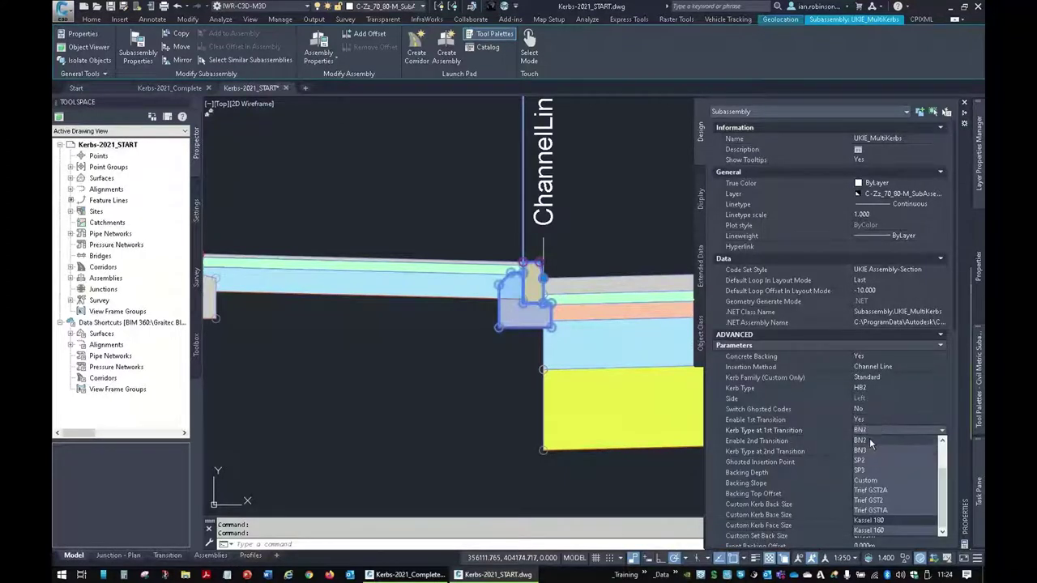
pyautogui.click(869, 440)
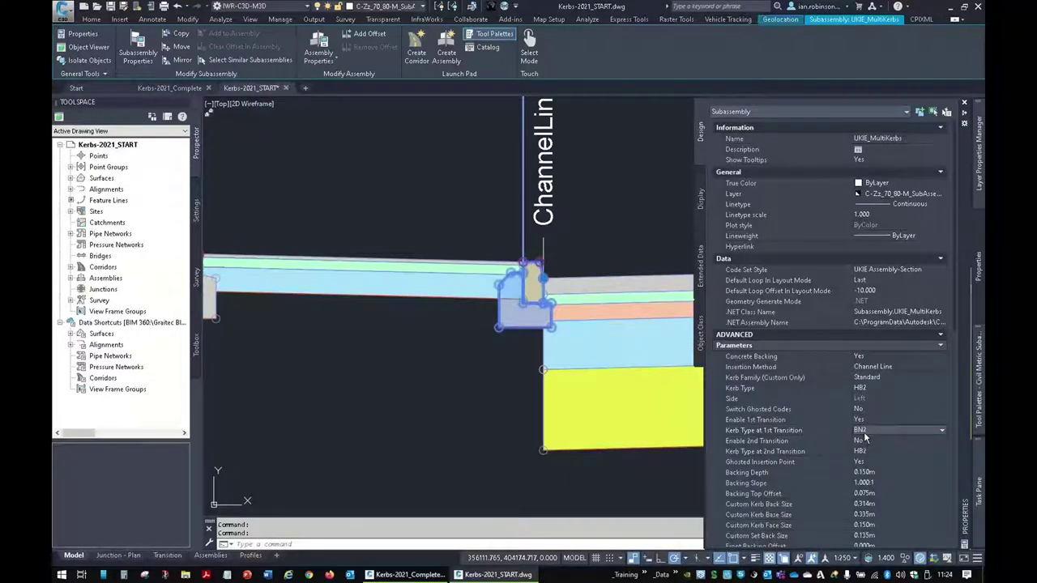
pyautogui.click(865, 441)
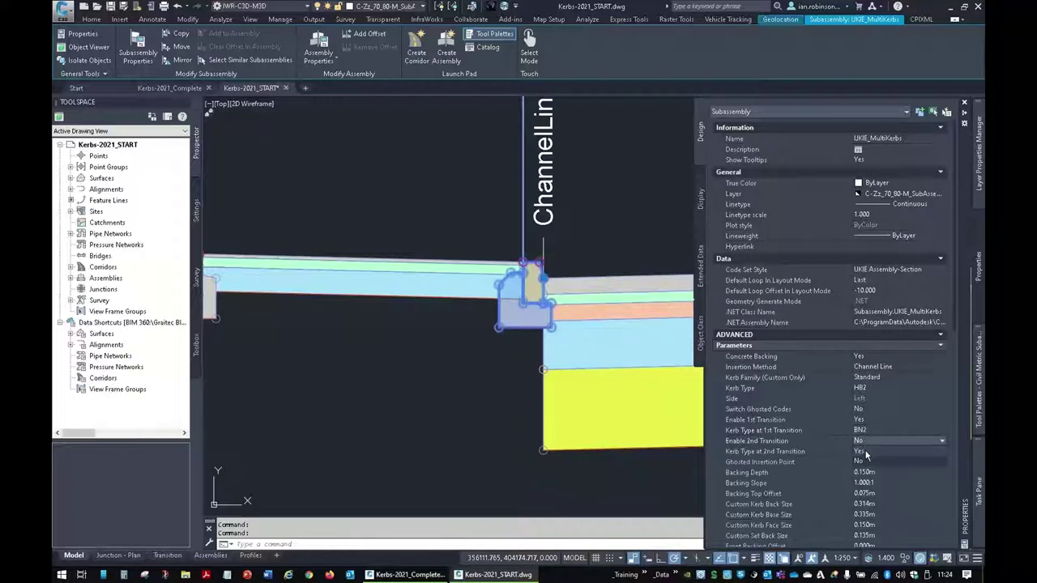
pyautogui.click(865, 455)
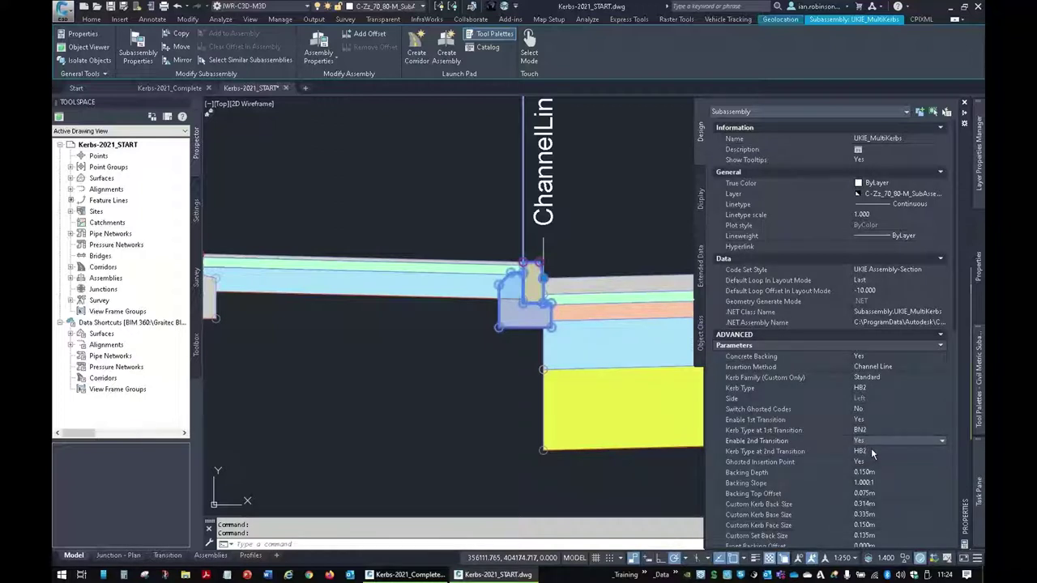
pyautogui.click(861, 453)
# Set the 1st and 2nd transition chainages to 350.000m and 370.000m, then deselect the subassembly.
pyautogui.scroll(-3, 850, 454)
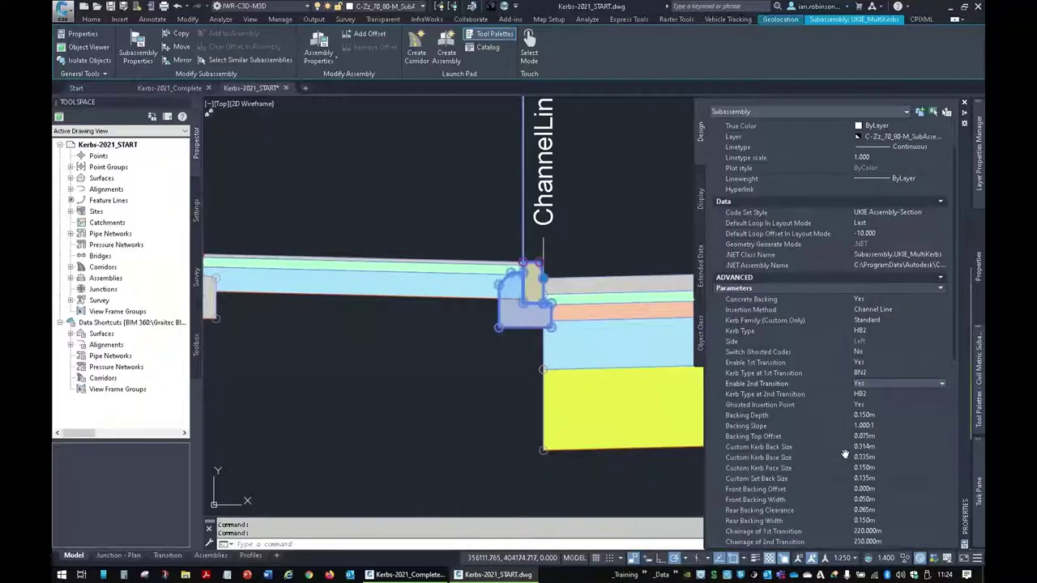
pyautogui.scroll(-4, 810, 460)
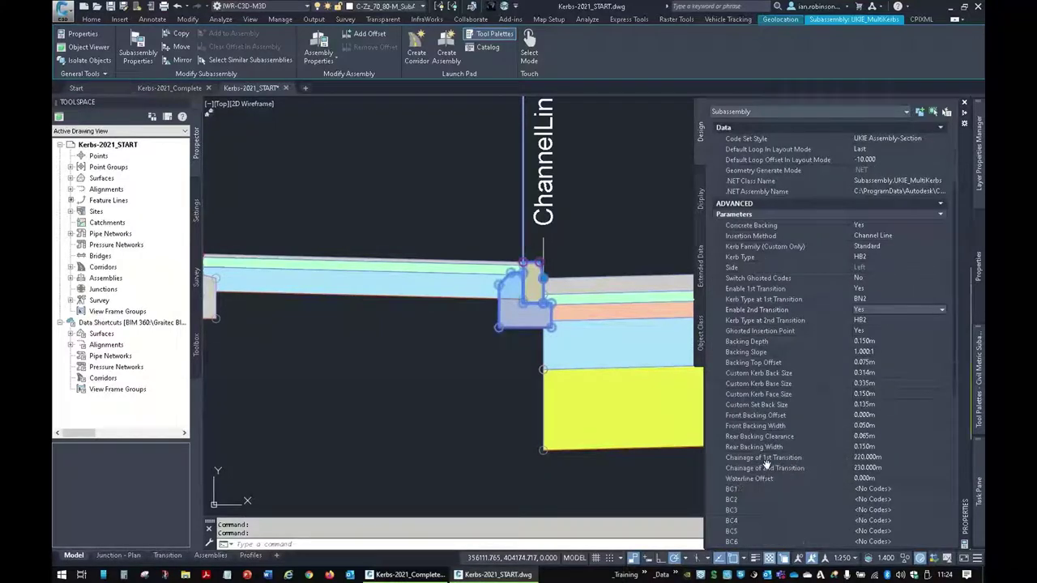
pyautogui.click(867, 458)
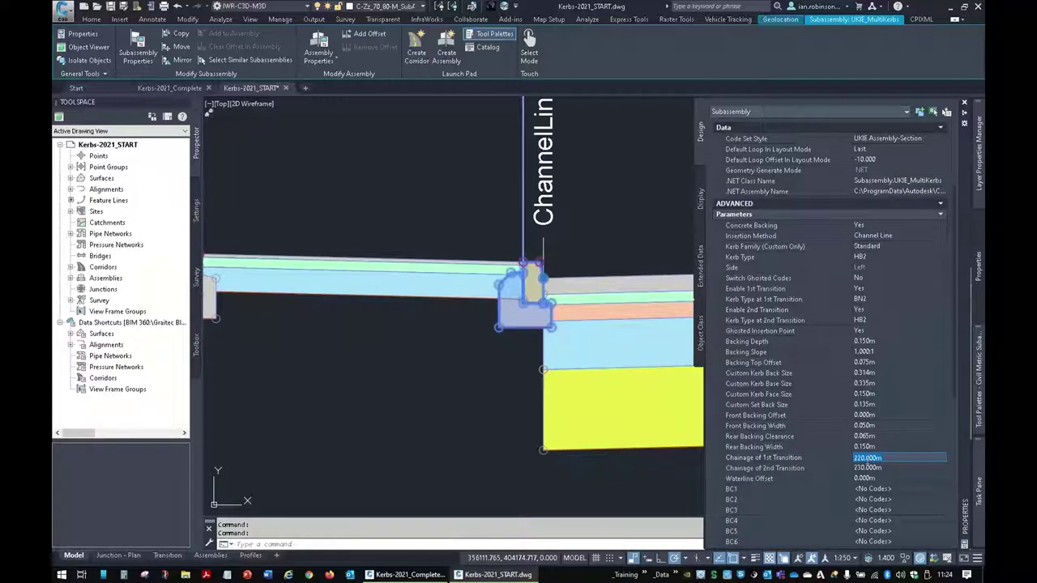
pyautogui.write('2')
pyautogui.press('Tab')
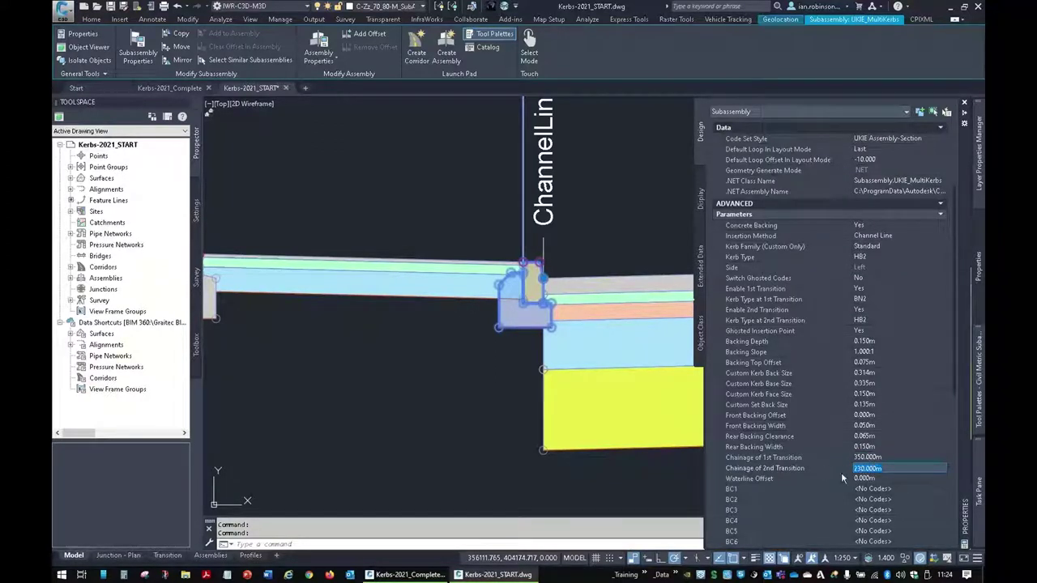
pyautogui.write('370')
pyautogui.press('Tab')
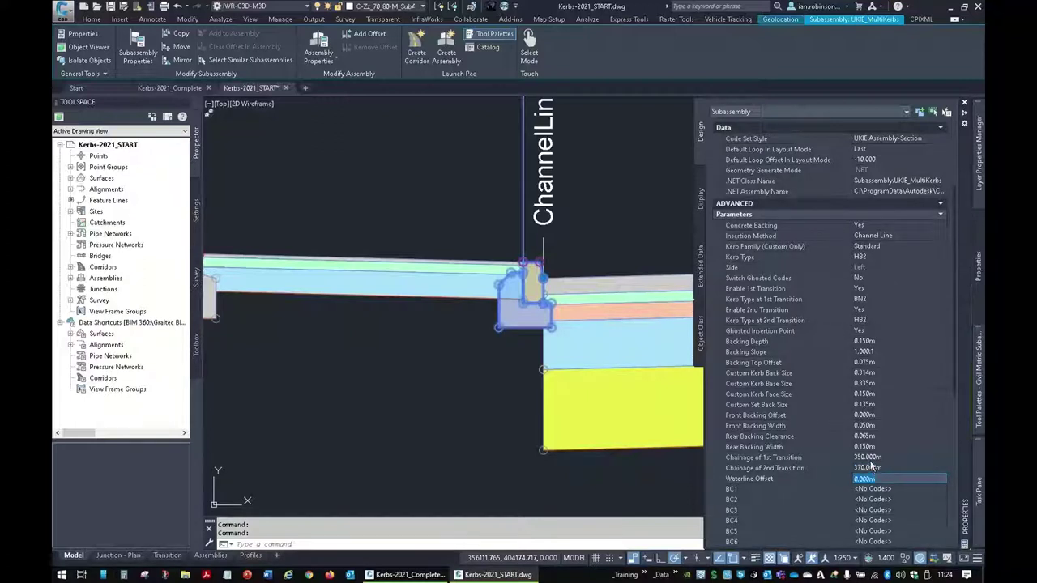
pyautogui.scroll(-6, 584, 379)
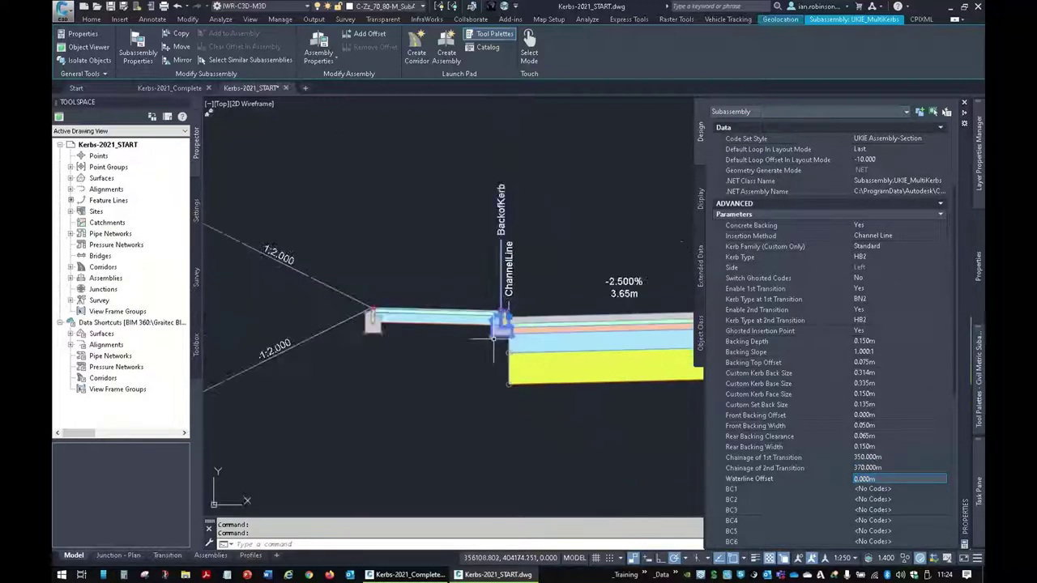
pyautogui.press('Escape')
pyautogui.press('Escape')
# Rebuild the Road 1 West Section corridor from the Prospector corridor list.
pyautogui.scroll(-5, 535, 321)
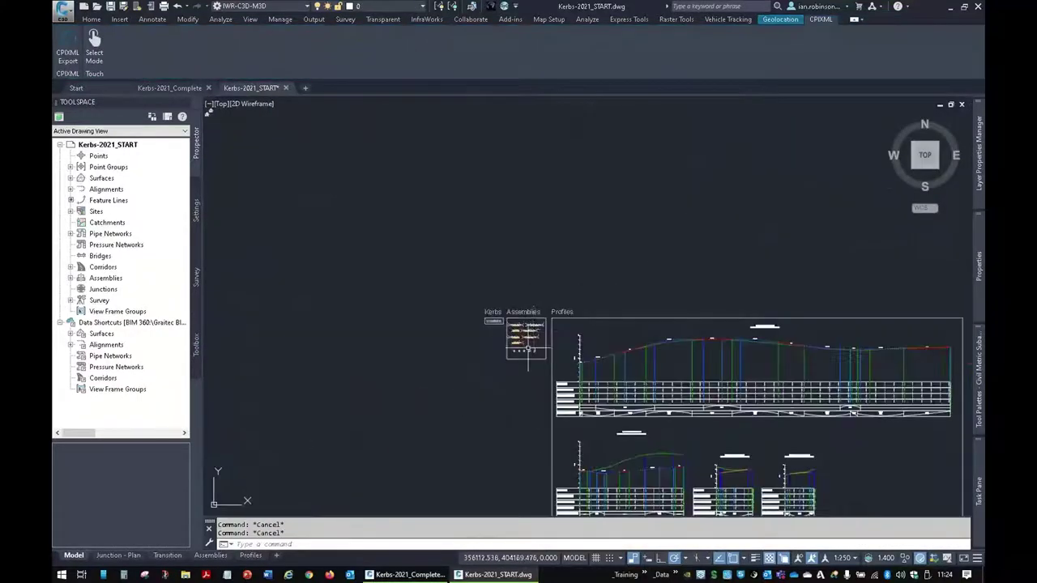
pyautogui.moveTo(535, 321); pyautogui.dragTo(629, 224, button='middle')
pyautogui.scroll(6, 629, 224)
pyautogui.scroll(3, 549, 306)
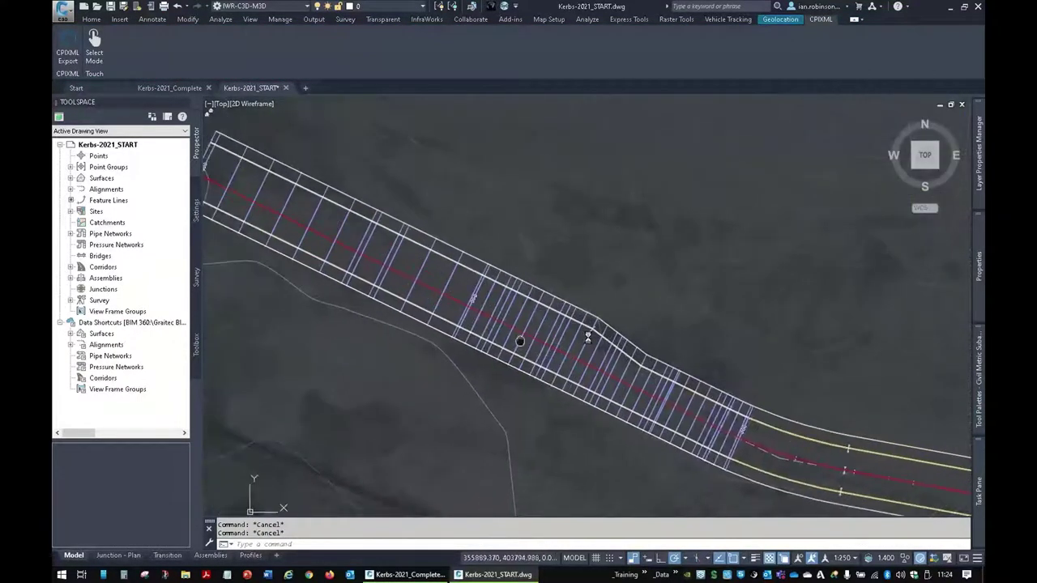
pyautogui.scroll(-1, 446, 296)
pyautogui.click(71, 267)
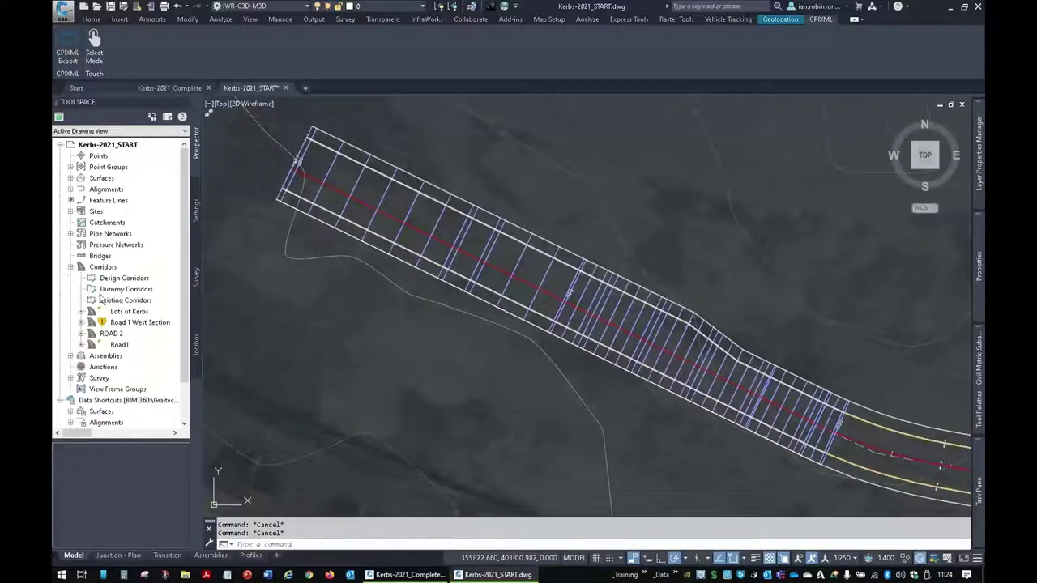
pyautogui.rightClick(120, 324)
pyautogui.click(154, 354)
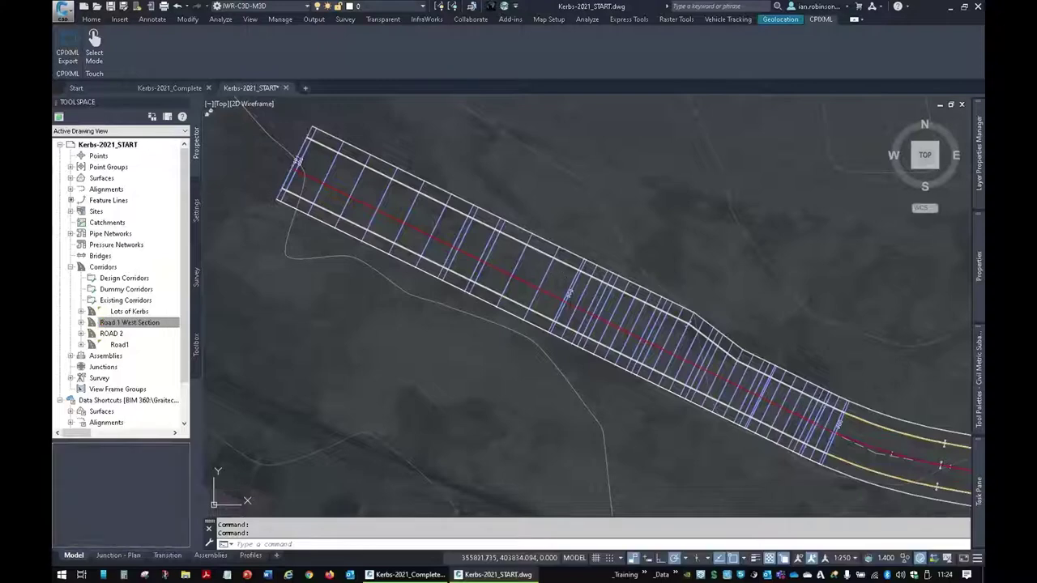
# Open the Road 1 West Section corridor in Object Viewer and orbit to inspect the kerb surfaces.
pyautogui.click(485, 251)
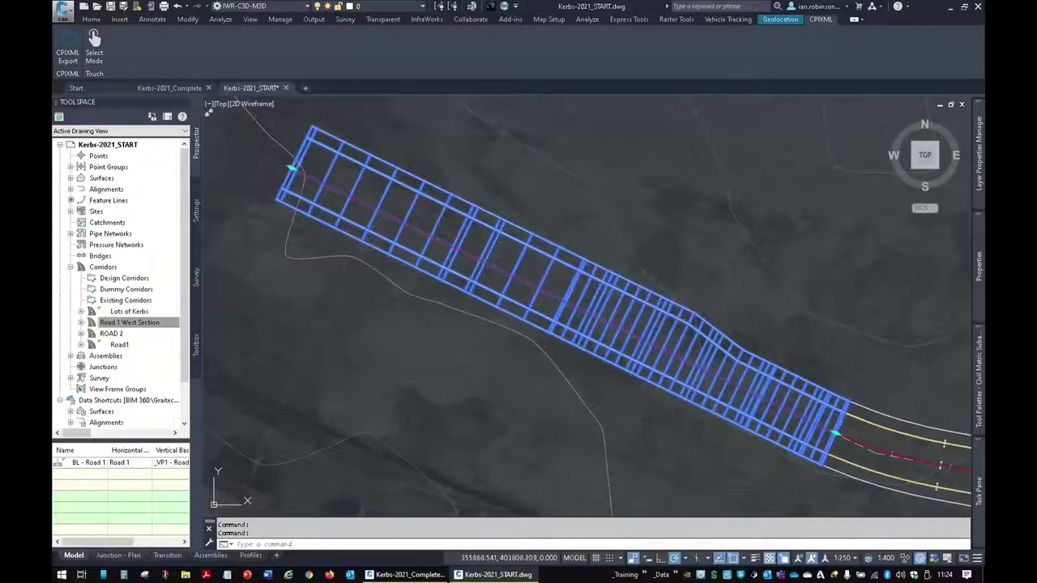
pyautogui.rightClick(450, 182)
pyautogui.click(489, 390)
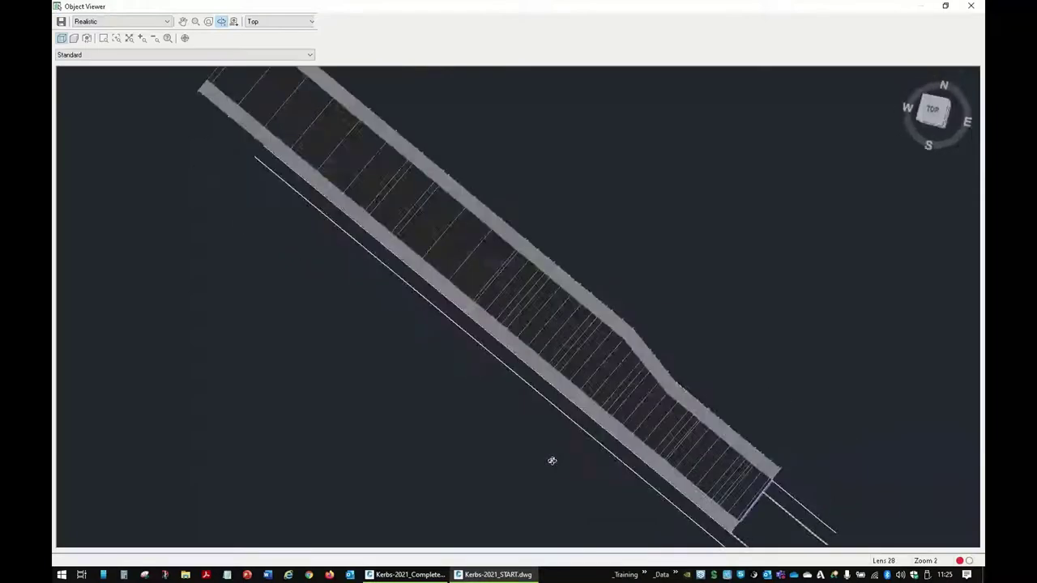
pyautogui.moveTo(550, 459); pyautogui.dragTo(391, 335)
pyautogui.moveTo(527, 299); pyautogui.dragTo(468, 387)
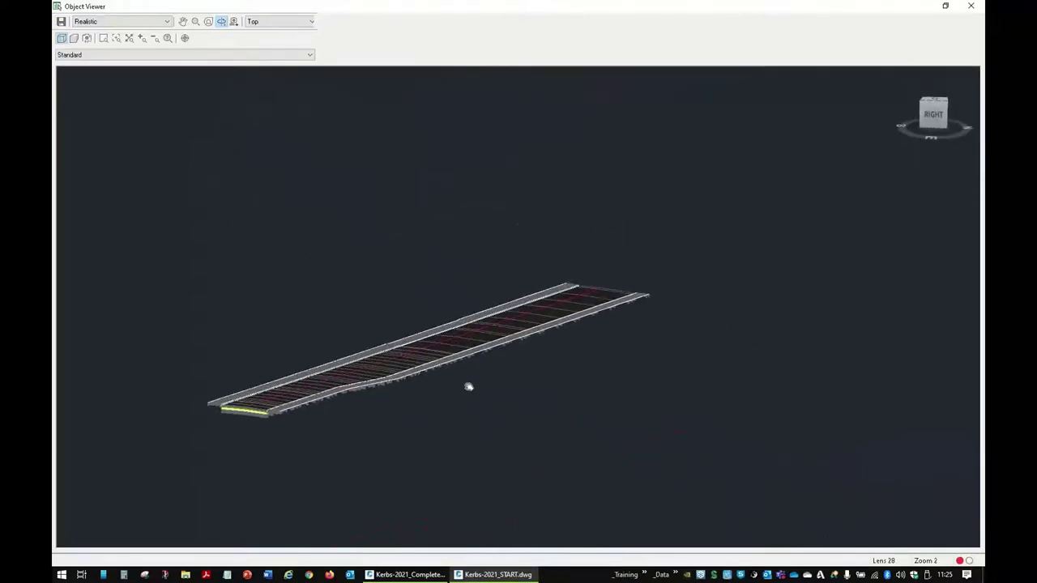
pyautogui.scroll(10, 468, 340)
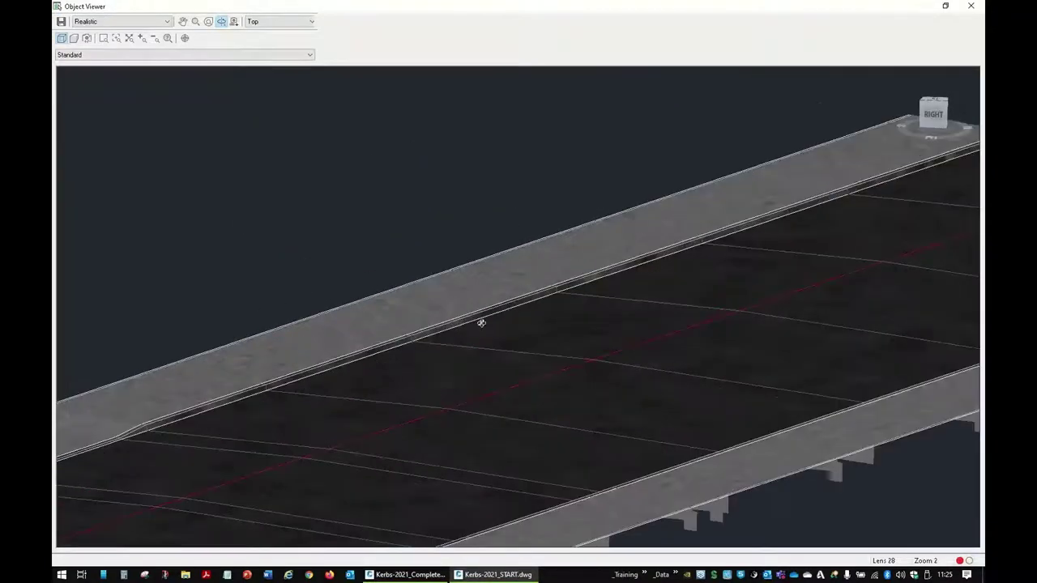
pyautogui.moveTo(473, 358); pyautogui.dragTo(757, 274)
pyautogui.moveTo(512, 365); pyautogui.dragTo(663, 357)
pyautogui.scroll(-5, 620, 368)
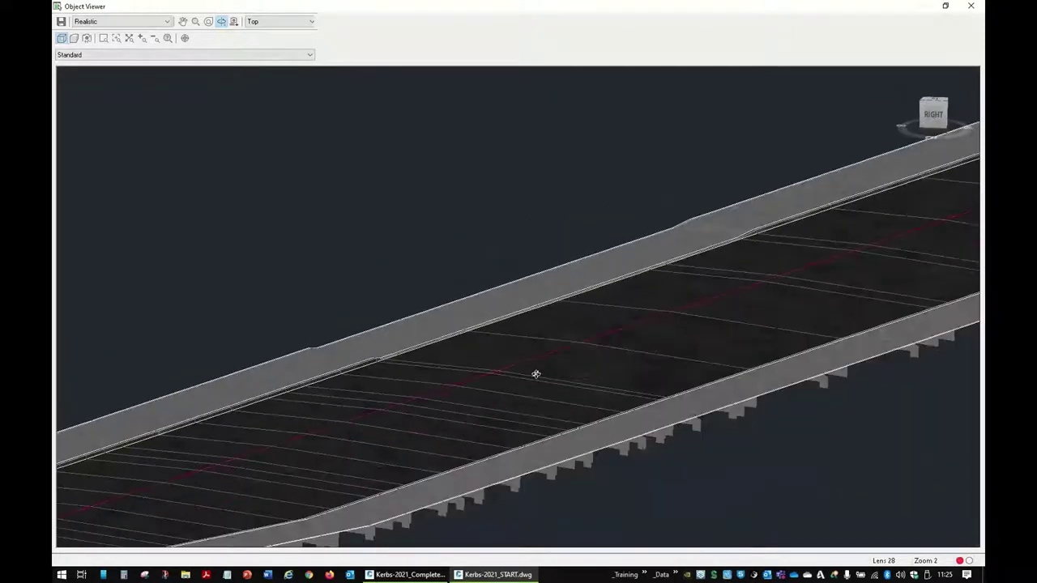
pyautogui.moveTo(544, 394); pyautogui.dragTo(337, 396)
# Look along the kerb in the 3D view, then close Object Viewer.
pyautogui.scroll(2, 494, 401)
pyautogui.scroll(2, 475, 326)
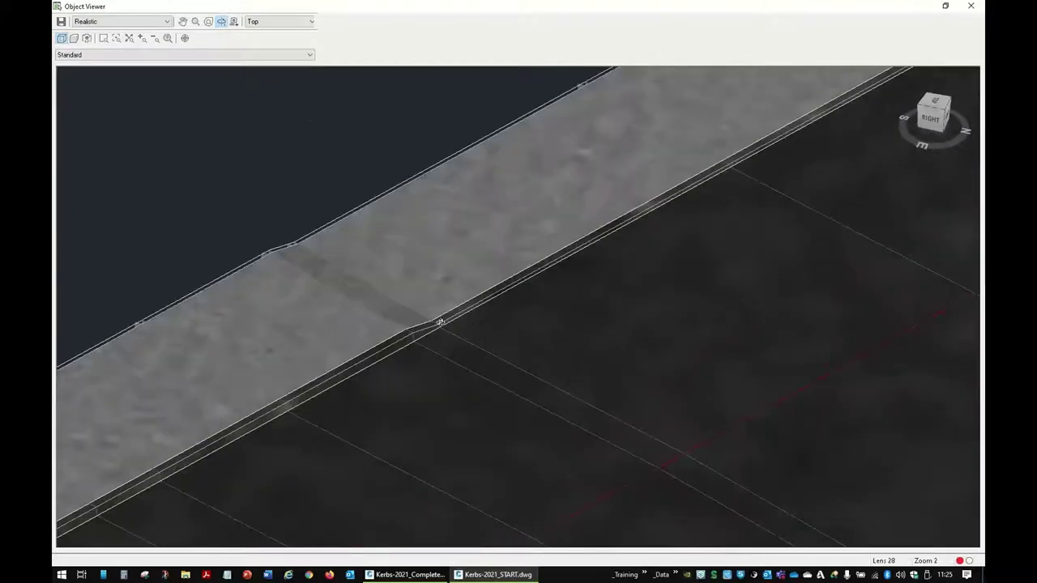
pyautogui.scroll(-5, 430, 379)
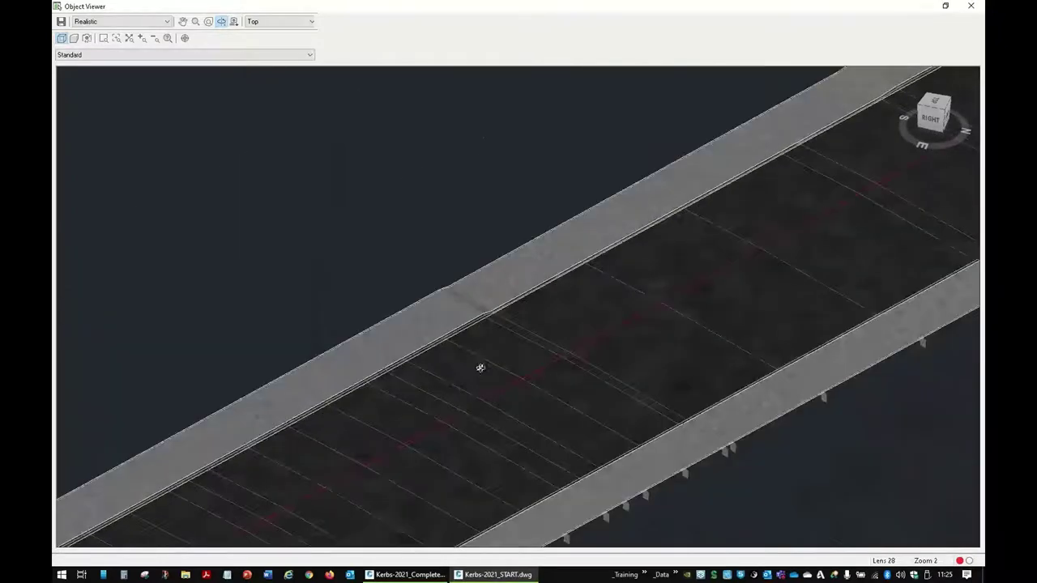
pyautogui.moveTo(519, 404); pyautogui.dragTo(638, 288)
pyautogui.scroll(3, 638, 288)
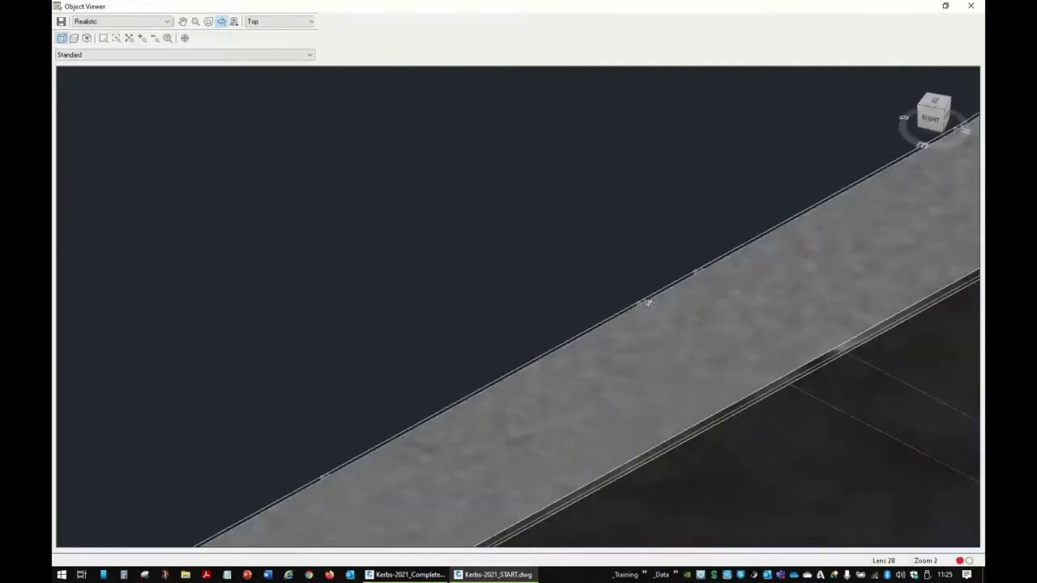
pyautogui.rightClick(624, 295)
pyautogui.click(644, 302)
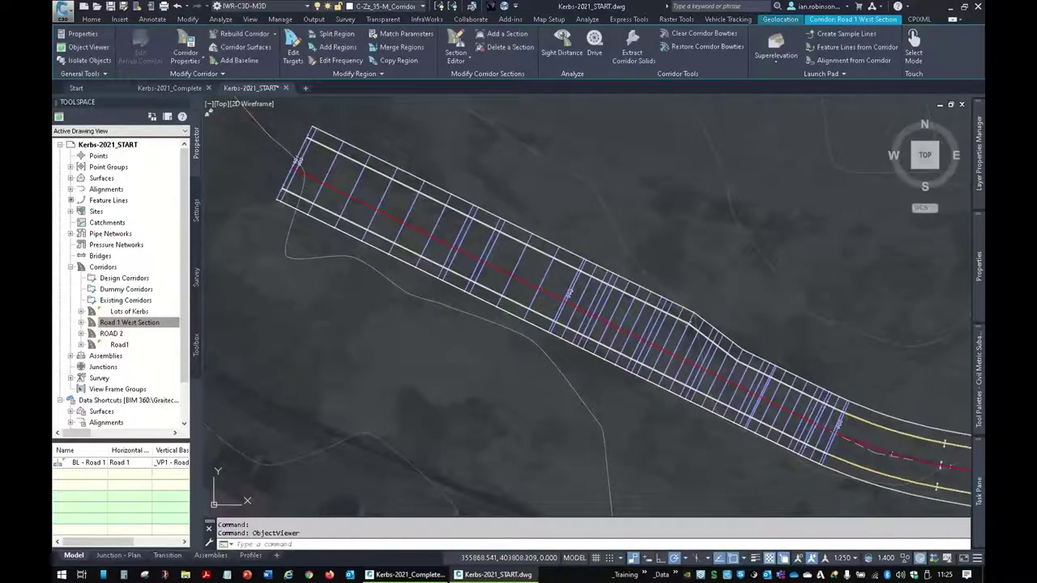
# Zoom to the corridor, briefly select Road 1 West Section, then deselect it.
pyautogui.scroll(4, 572, 287)
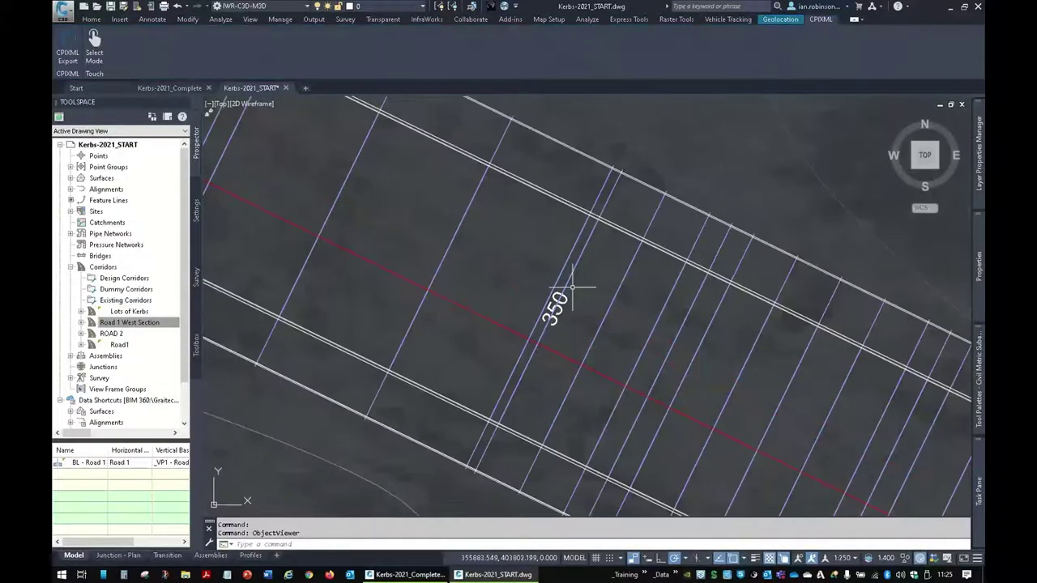
pyautogui.scroll(-2, 572, 287)
pyautogui.scroll(-2, 572, 286)
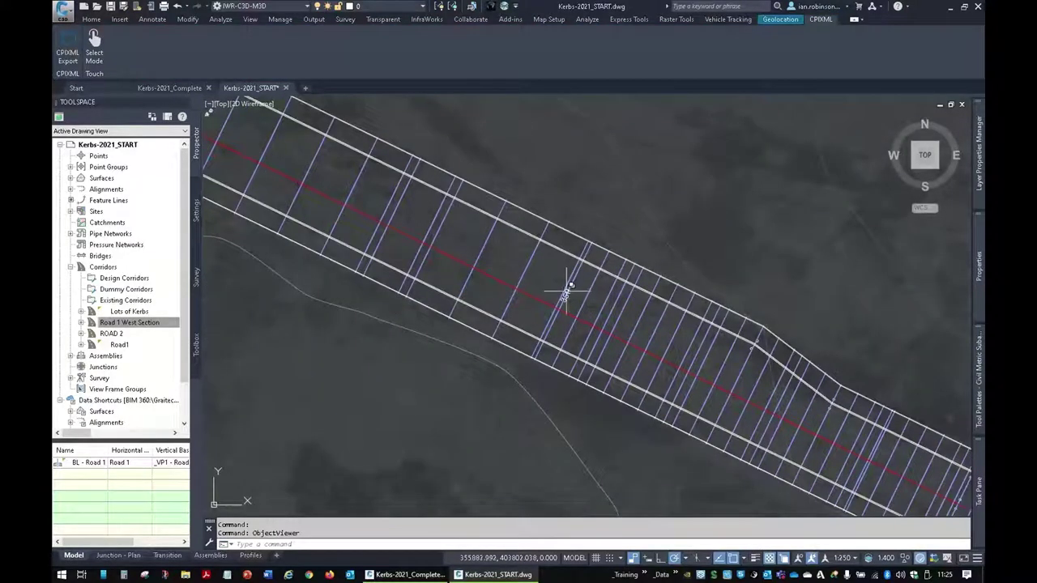
pyautogui.click(572, 287)
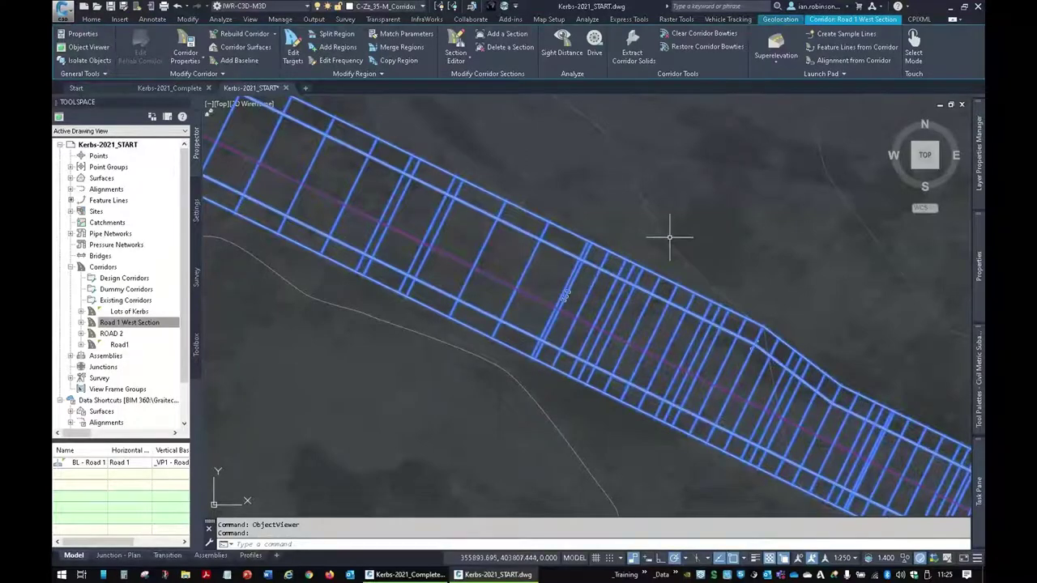
pyautogui.press('Escape')
# Select the kerb subassembly in the cross-section to review its transition properties, then cancel.
pyautogui.scroll(5, 454, 248)
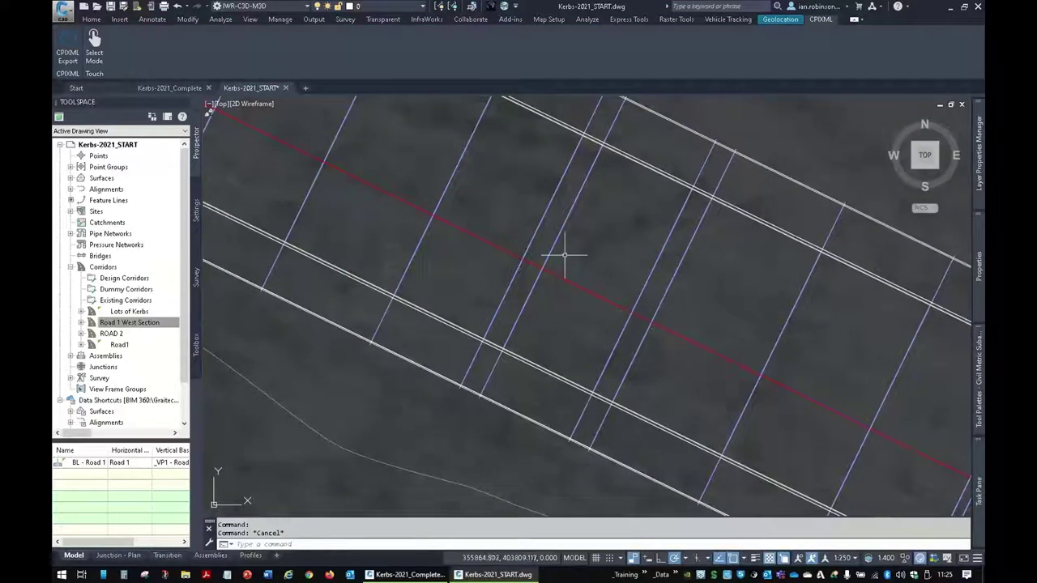
pyautogui.scroll(-8, 608, 241)
pyautogui.scroll(2, 679, 195)
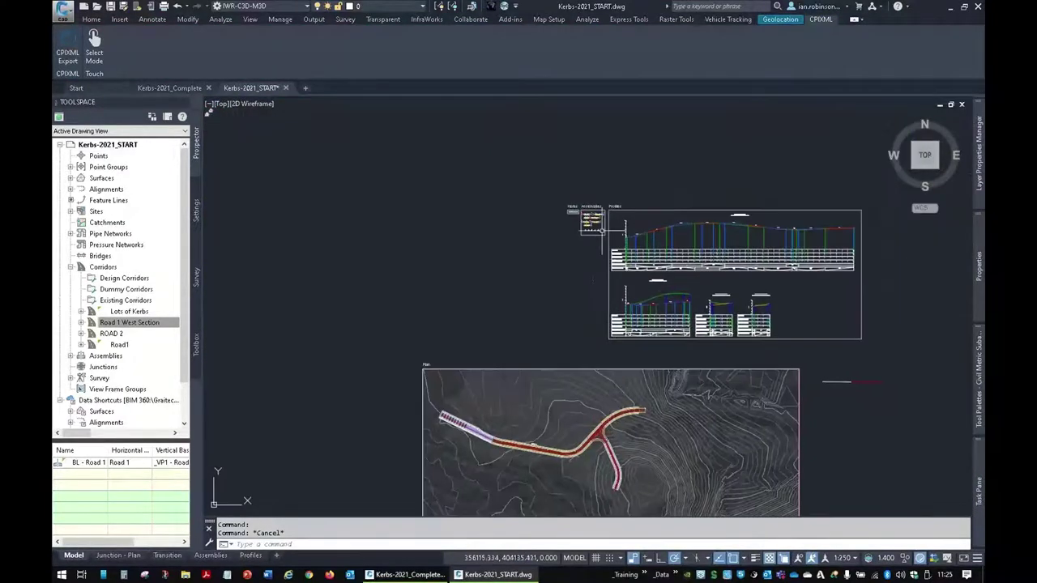
pyautogui.scroll(6, 594, 283)
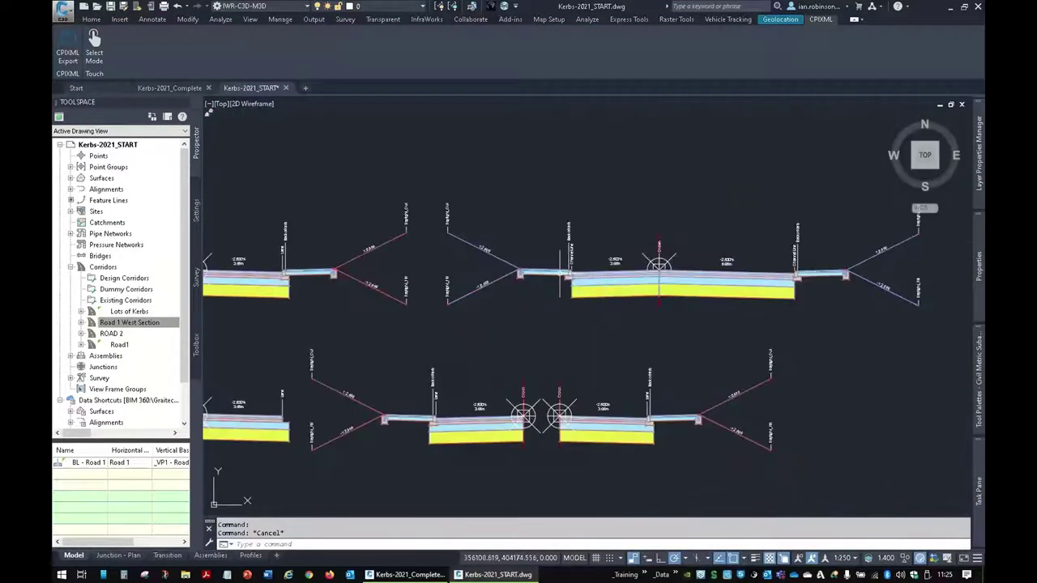
pyautogui.click(569, 275)
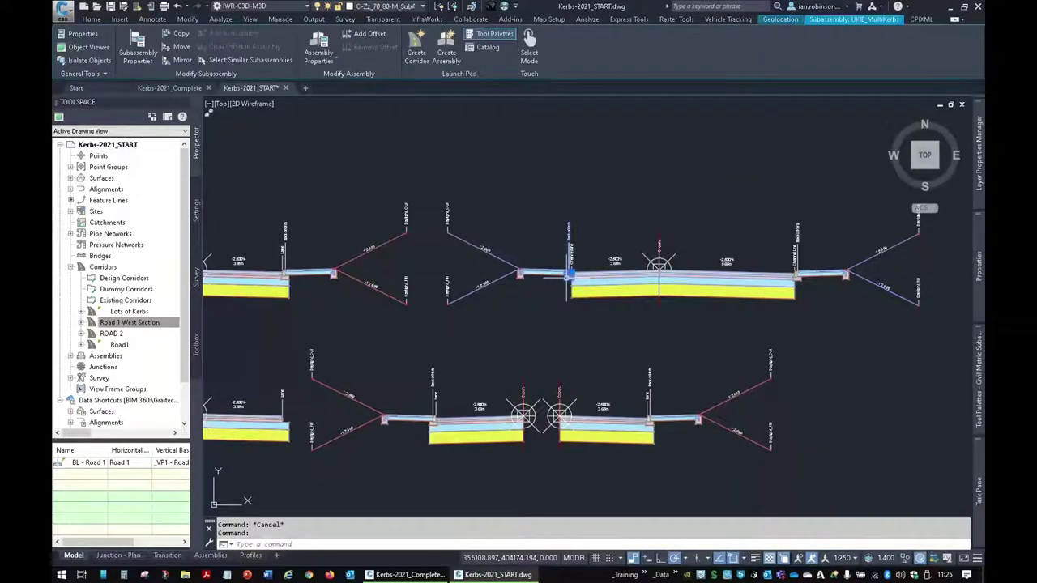
pyautogui.moveTo(979, 268)
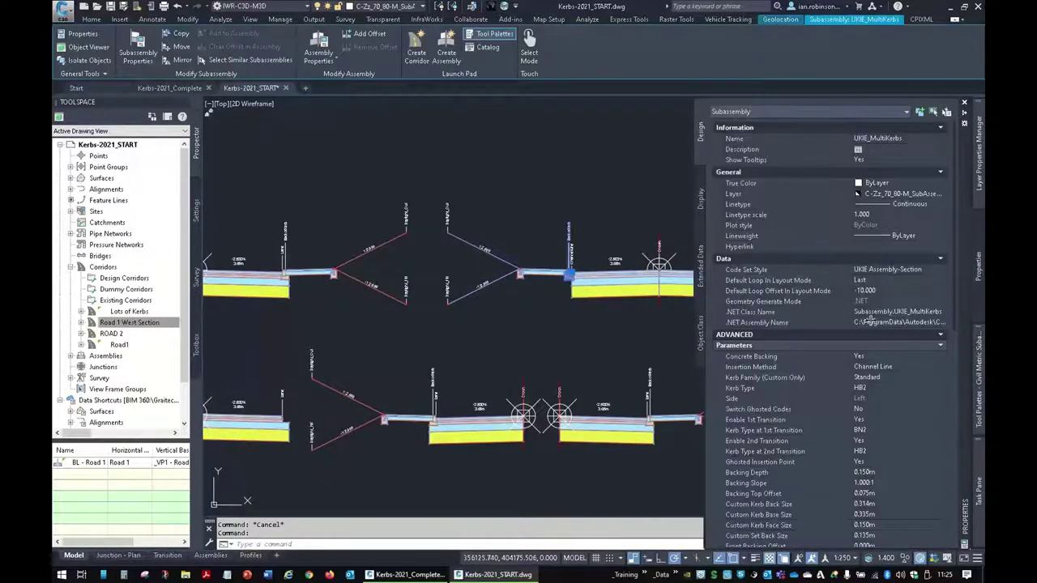
pyautogui.scroll(-5, 837, 469)
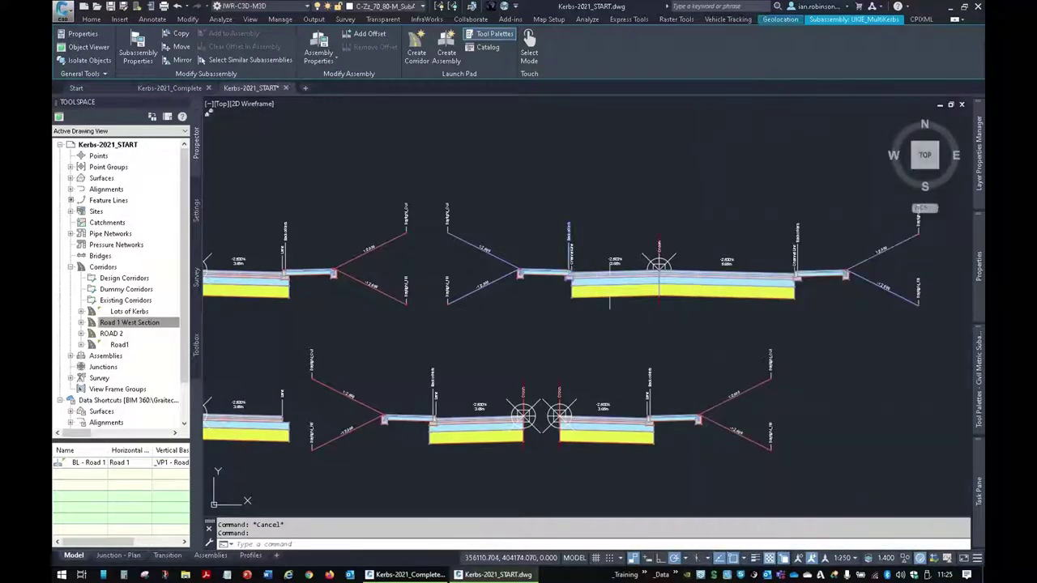
pyautogui.press('Escape')
# Select the Road 1 West Section corridor again.
pyautogui.scroll(-2, 607, 276)
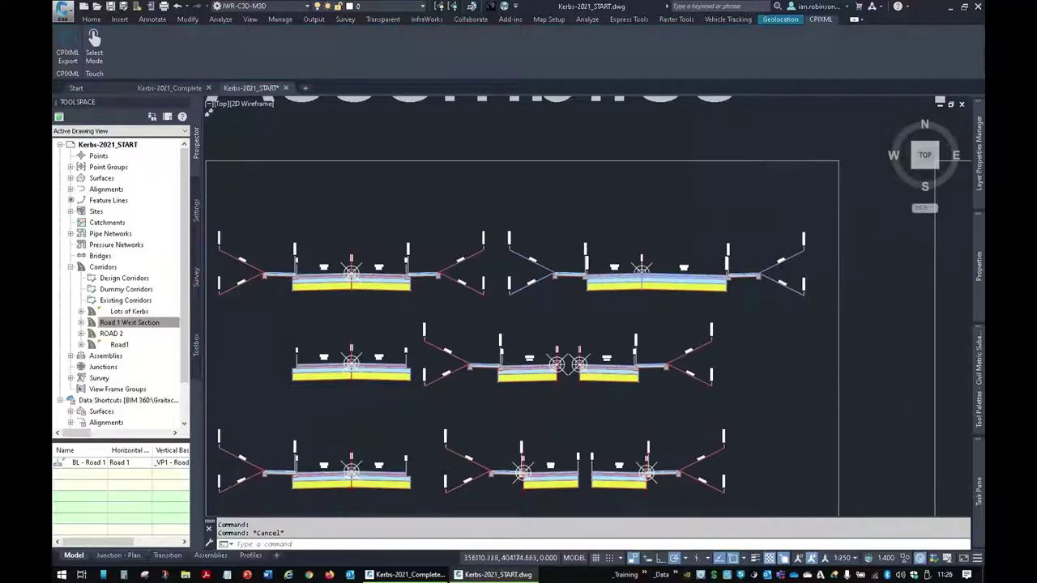
pyautogui.scroll(-6, 671, 143)
pyautogui.scroll(8, 581, 297)
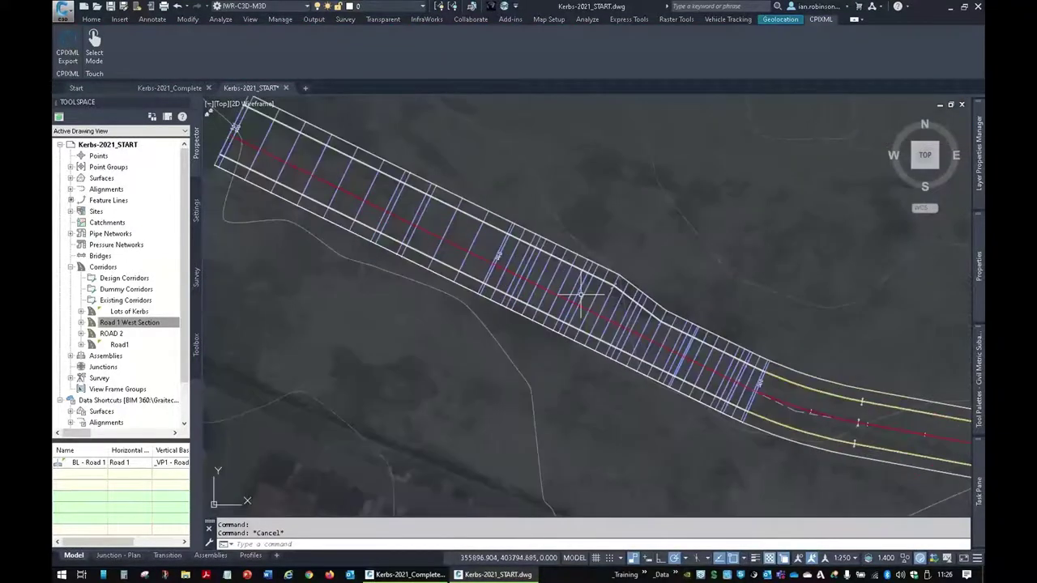
pyautogui.click(559, 285)
# View the corridor in Object Viewer, orbit to show the lower kerb, and close it.
pyautogui.rightClick(571, 283)
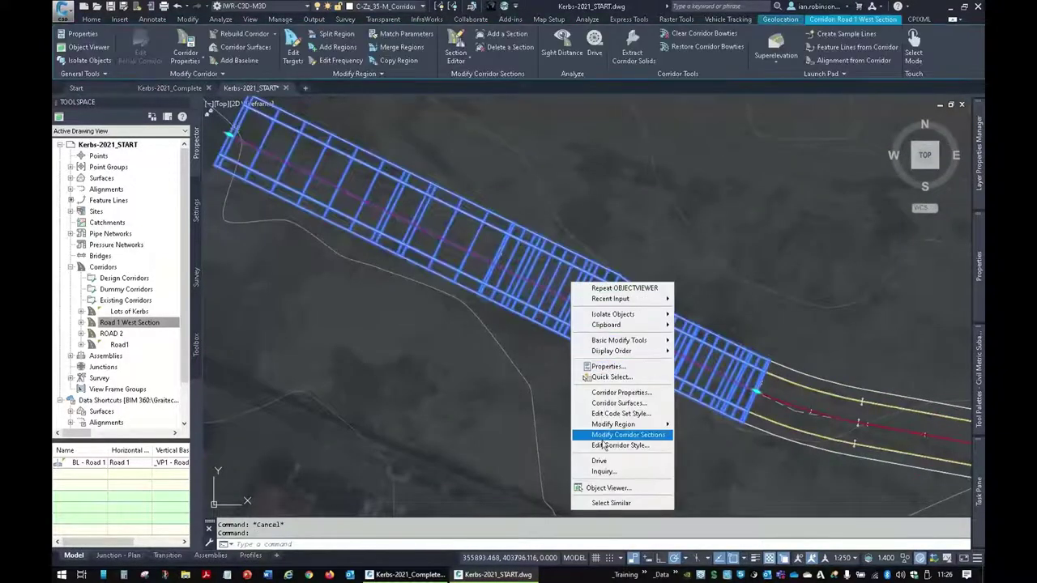
pyautogui.click(607, 488)
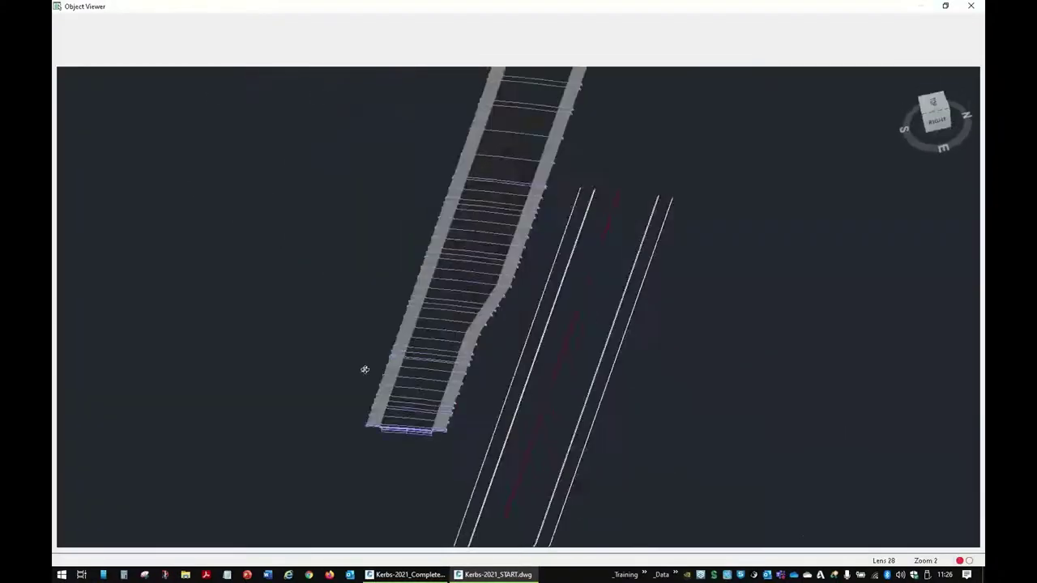
pyautogui.moveTo(365, 370); pyautogui.dragTo(336, 272)
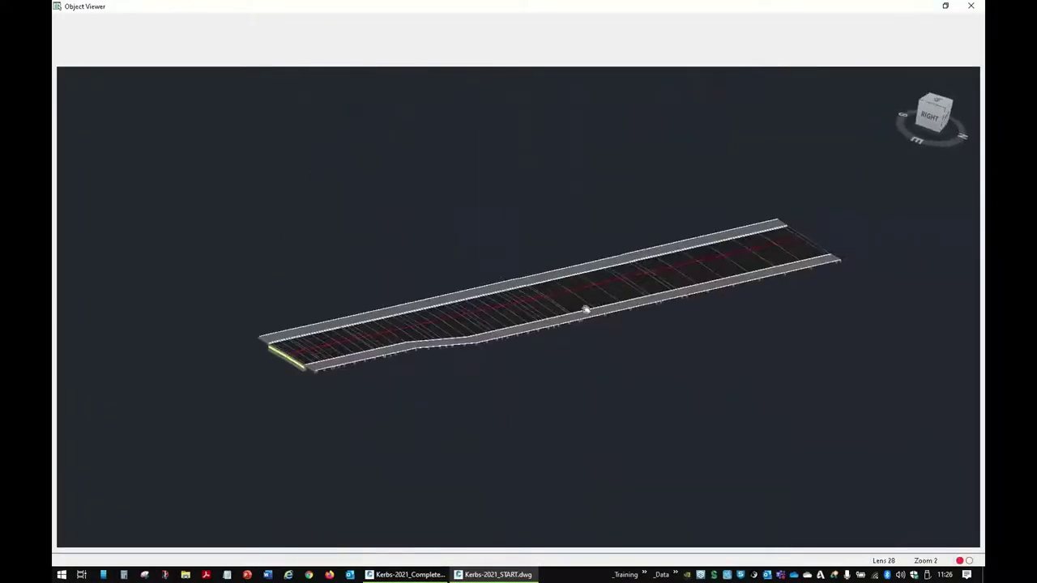
pyautogui.scroll(6, 595, 303)
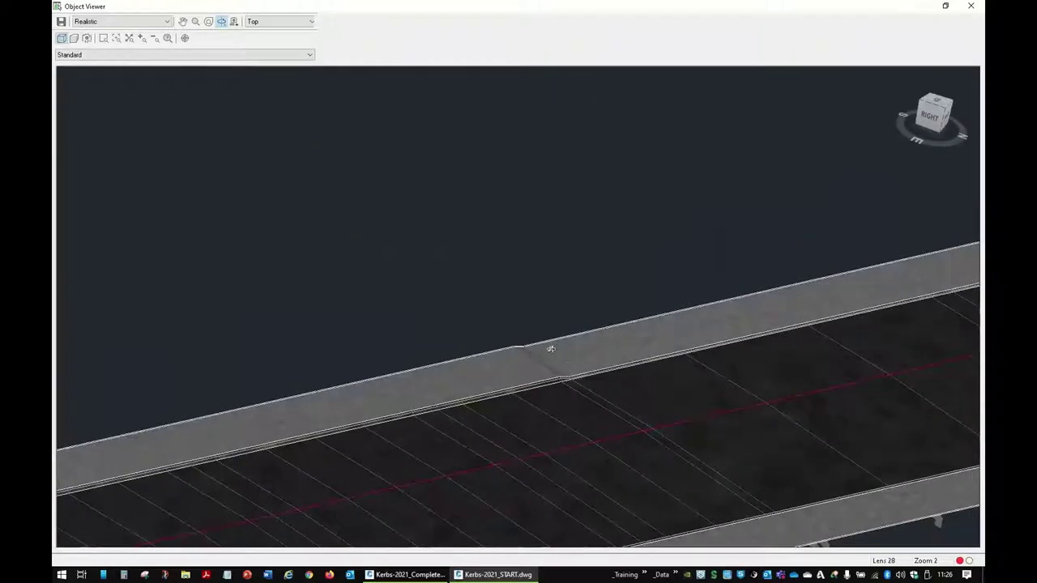
pyautogui.moveTo(645, 323); pyautogui.dragTo(456, 324)
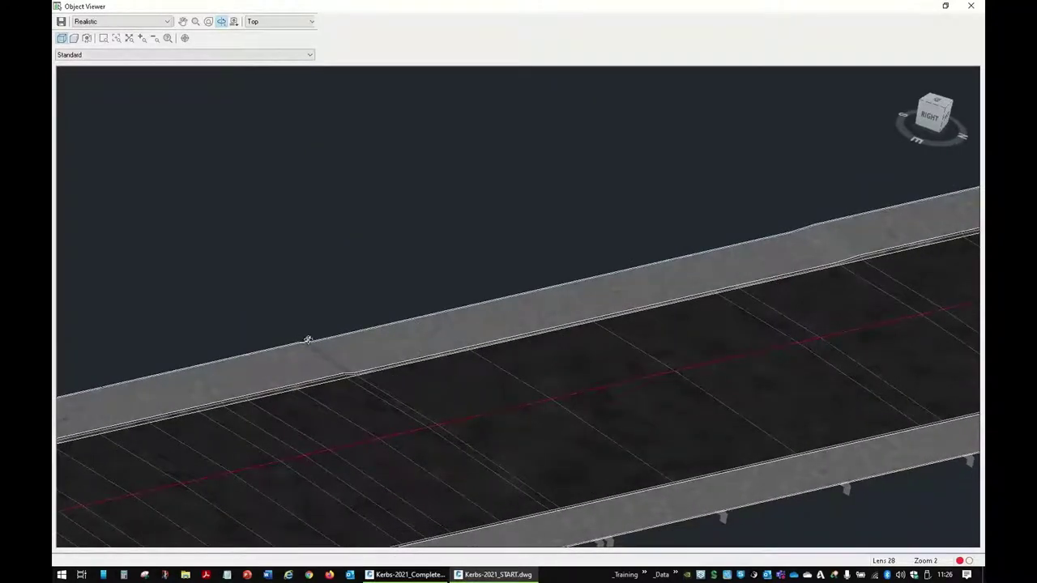
pyautogui.rightClick(581, 283)
pyautogui.click(587, 289)
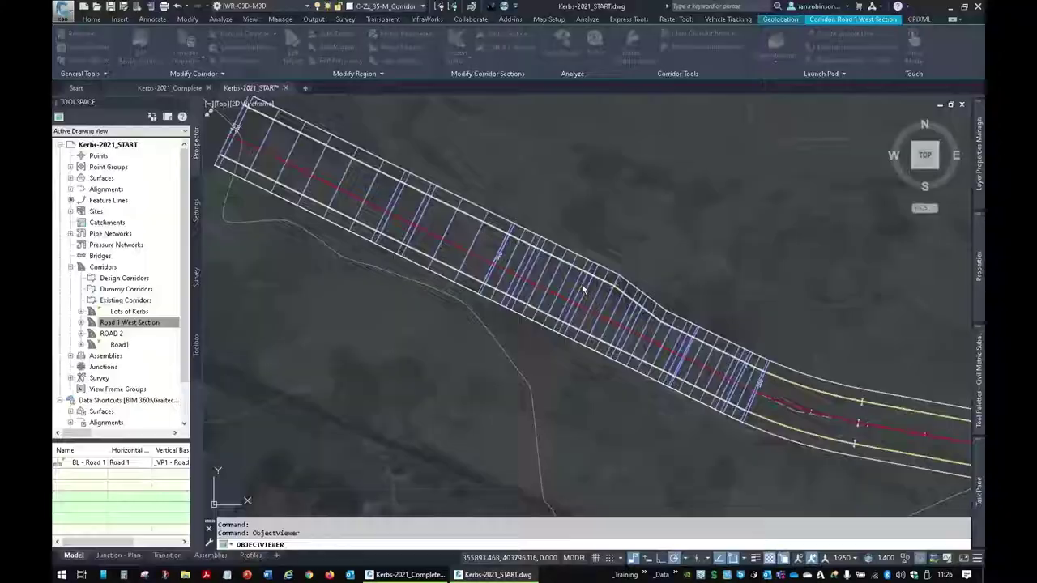
# Select the Road 1 West Section corridor and pan the plan along its length.
pyautogui.click(518, 258)
pyautogui.moveTo(436, 254); pyautogui.dragTo(451, 264, button='middle')
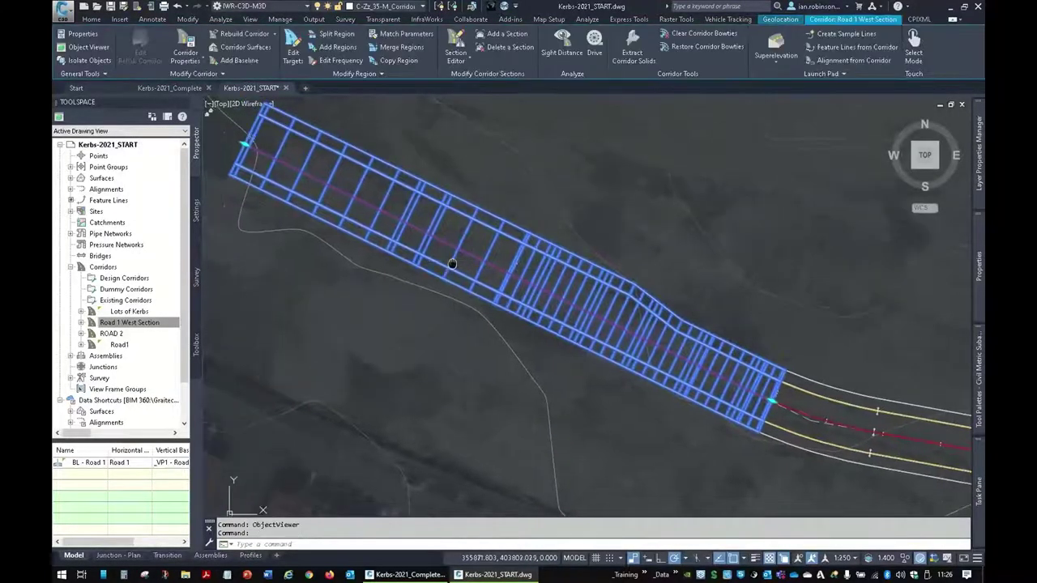
pyautogui.scroll(8, 453, 263)
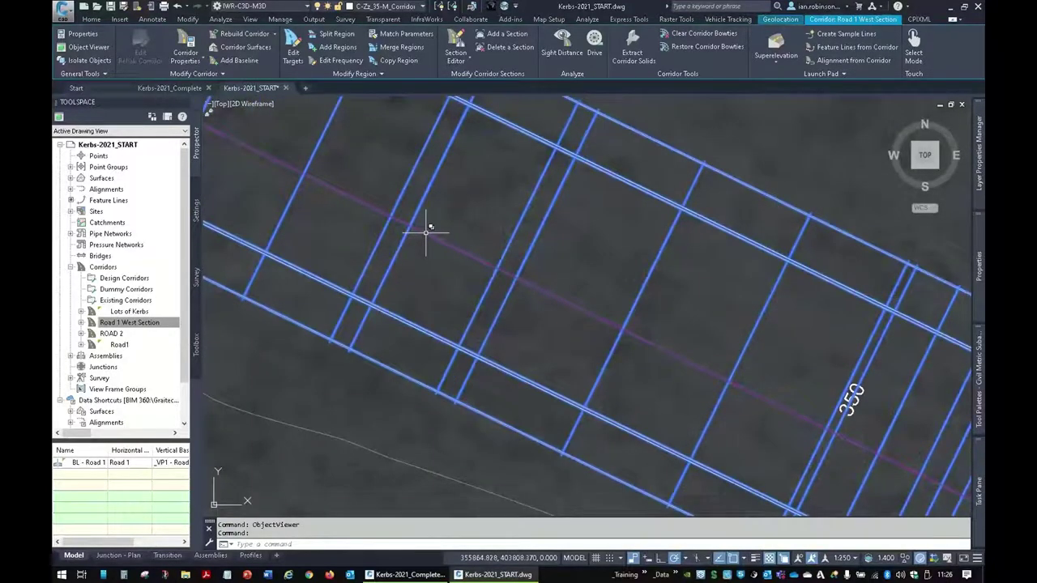
pyautogui.scroll(-5, 426, 232)
pyautogui.moveTo(705, 424); pyautogui.dragTo(722, 430, button='middle')
pyautogui.scroll(5, 599, 360)
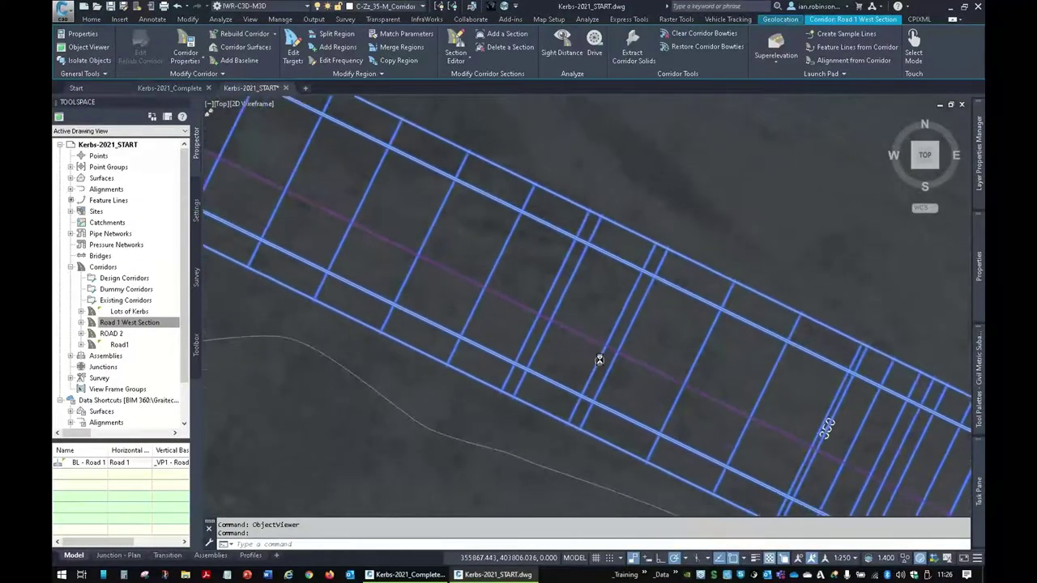
pyautogui.scroll(-3, 599, 360)
pyautogui.scroll(3, 607, 363)
pyautogui.moveTo(614, 365); pyautogui.dragTo(607, 337, button='middle')
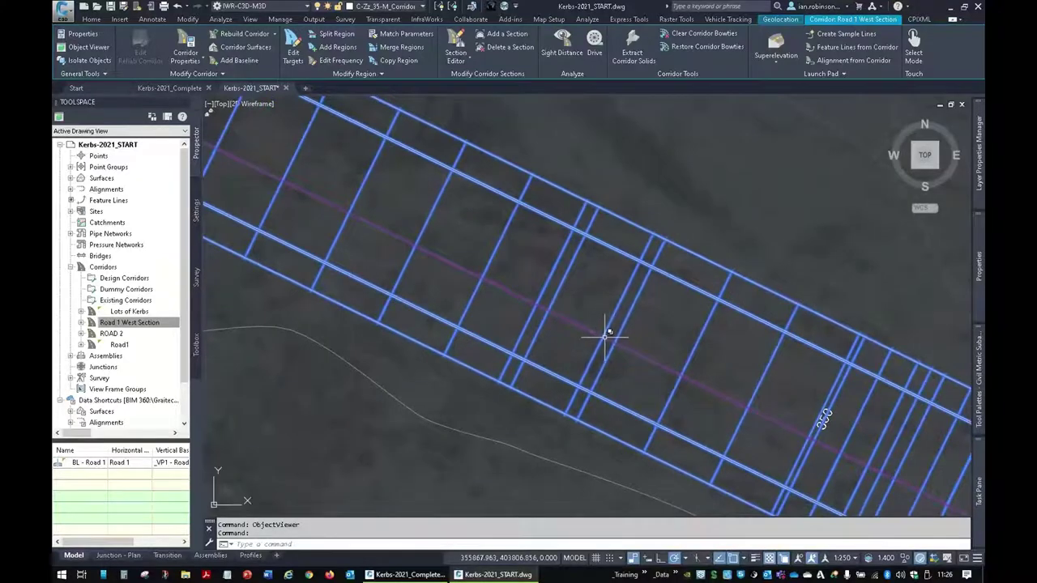
# Inspect the kerb transition around chainage 350 in plan, then deselect the corridor.
pyautogui.scroll(5, 705, 347)
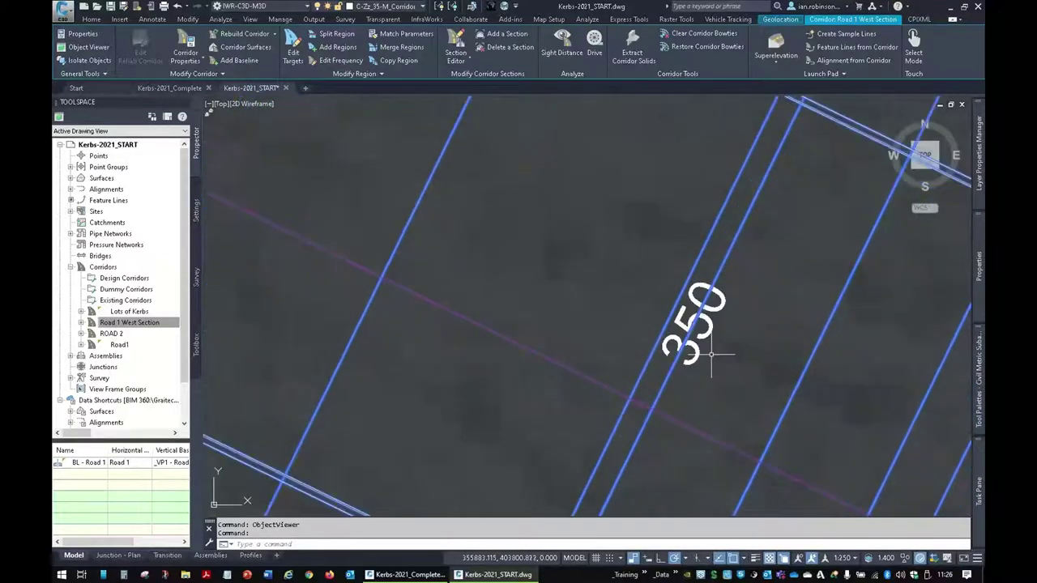
pyautogui.scroll(-5, 703, 350)
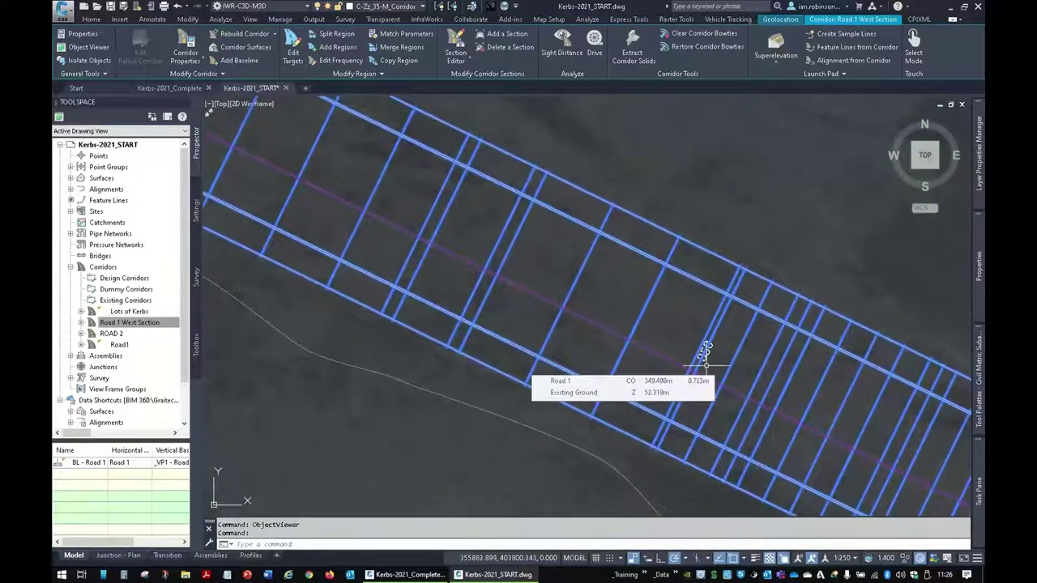
pyautogui.moveTo(696, 360); pyautogui.dragTo(652, 320, button='middle')
pyautogui.moveTo(652, 320)
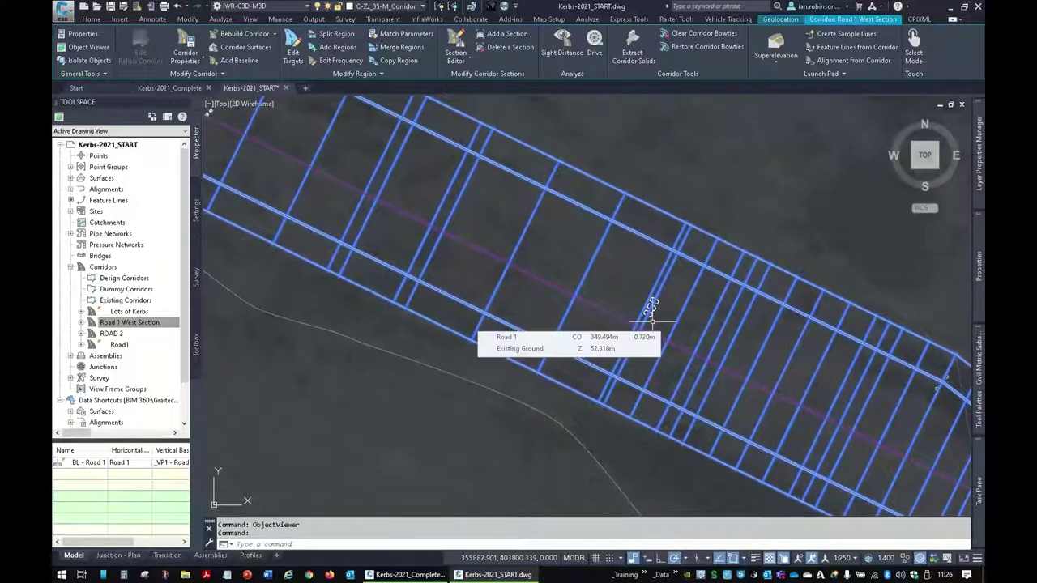
pyautogui.scroll(2, 651, 322)
pyautogui.moveTo(606, 298); pyautogui.dragTo(786, 421, button='middle')
pyautogui.moveTo(502, 298); pyautogui.dragTo(601, 308, button='middle')
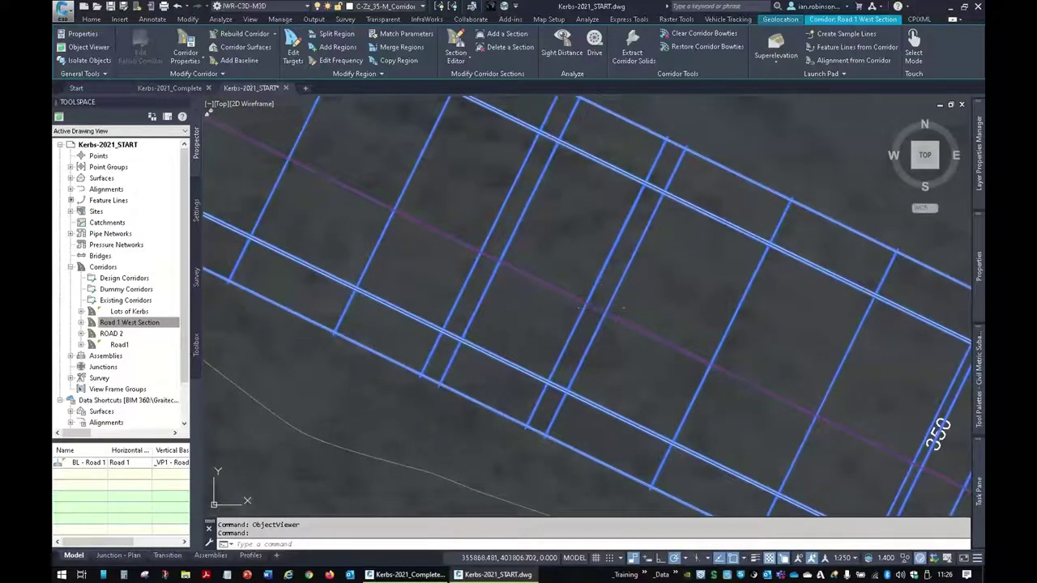
pyautogui.press('Escape')
pyautogui.scroll(-6, 611, 288)
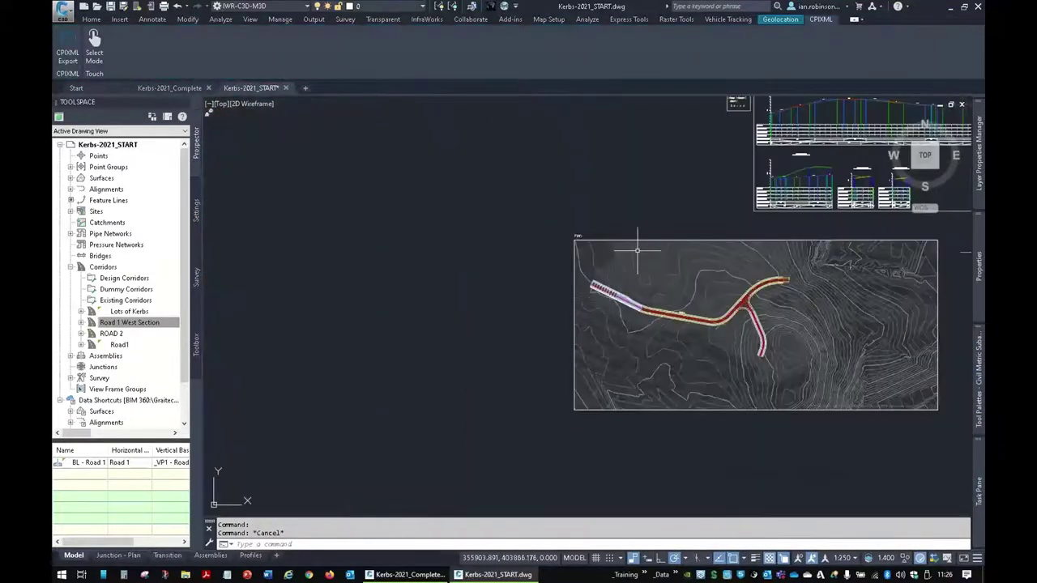
# Select the UKIE_MultiKerbs subassembly and change its 1st transition chainage to 365.
pyautogui.scroll(2, 638, 250)
pyautogui.scroll(3, 669, 271)
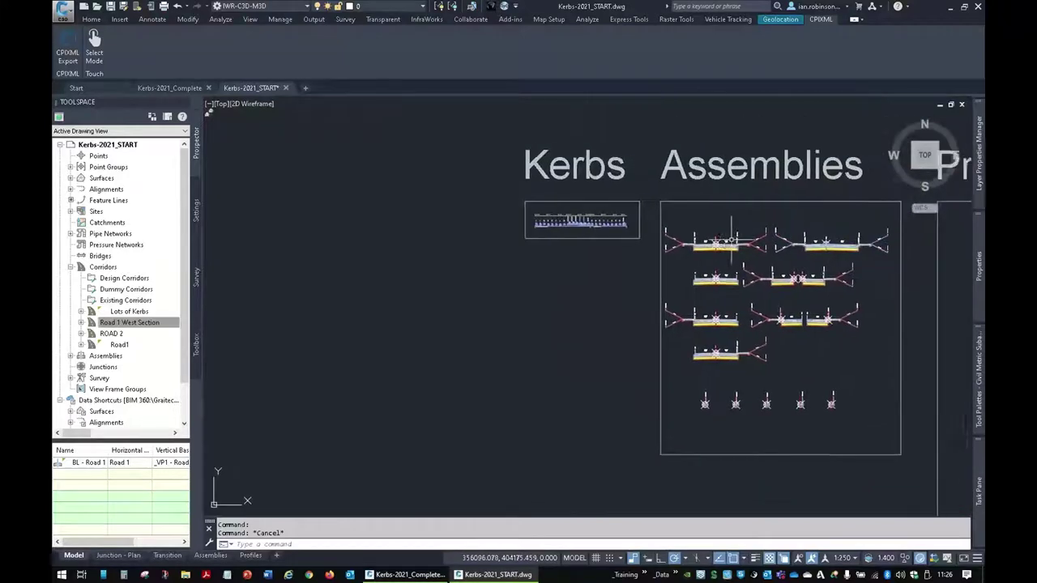
pyautogui.scroll(8, 731, 241)
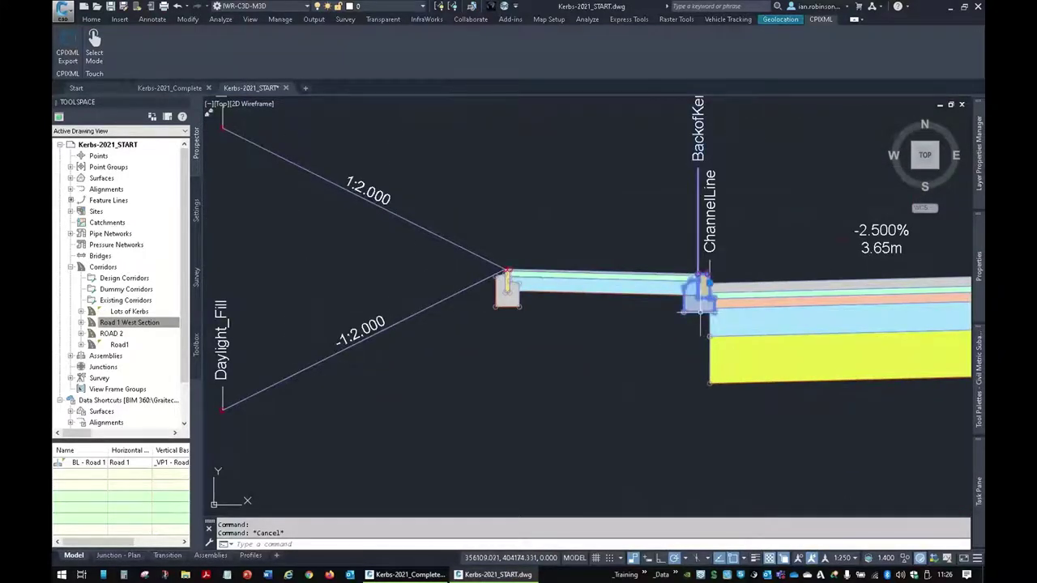
pyautogui.click(700, 301)
pyautogui.moveTo(978, 300)
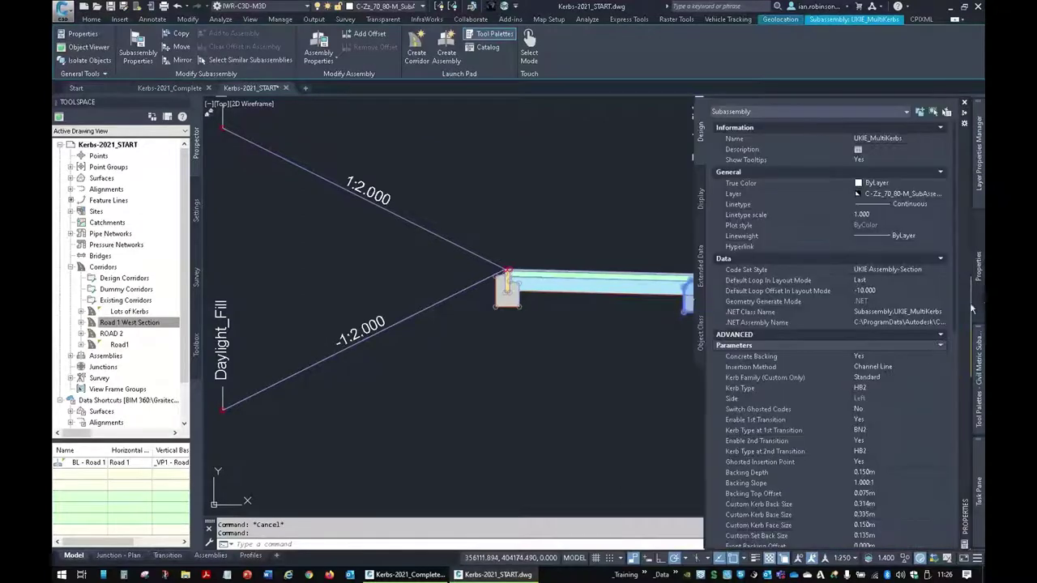
pyautogui.scroll(-3, 849, 449)
pyautogui.click(869, 458)
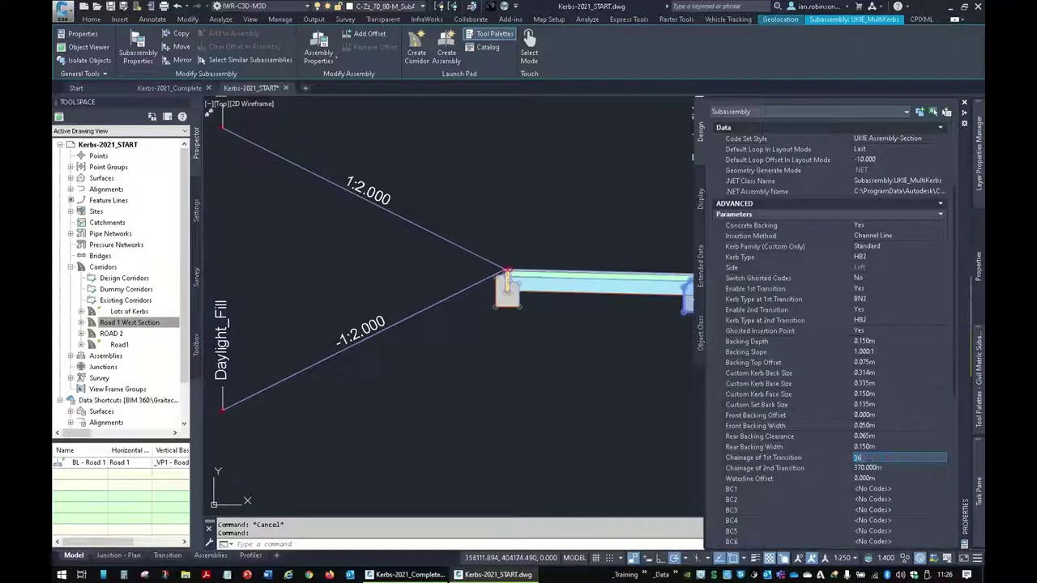
pyautogui.press('Return')
# Rebuild the Road 1 West Section corridor from Prospector.
pyautogui.scroll(-6, 488, 360)
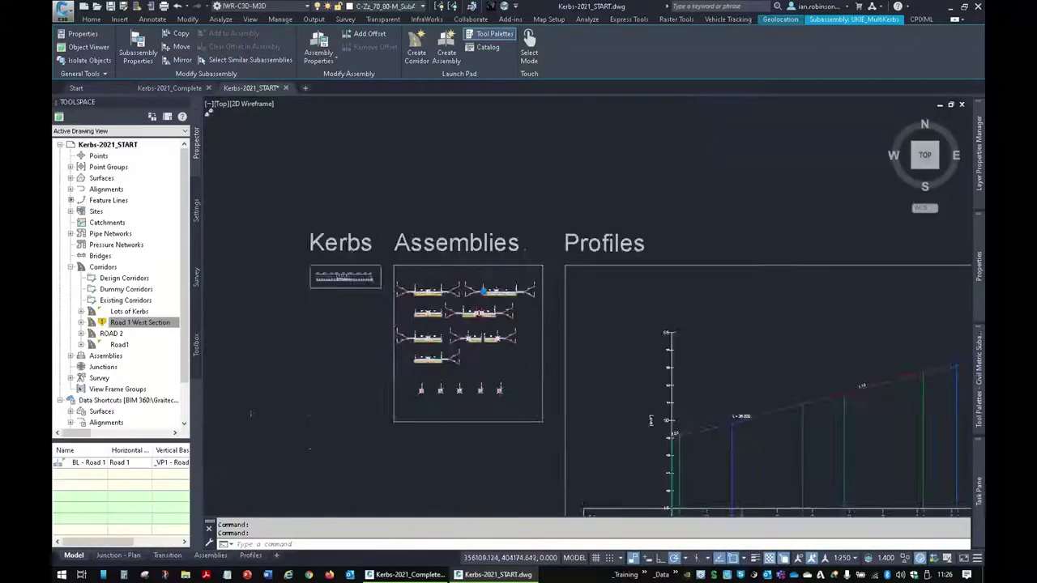
pyautogui.moveTo(487, 360); pyautogui.dragTo(607, 216, button='middle')
pyautogui.scroll(6, 539, 359)
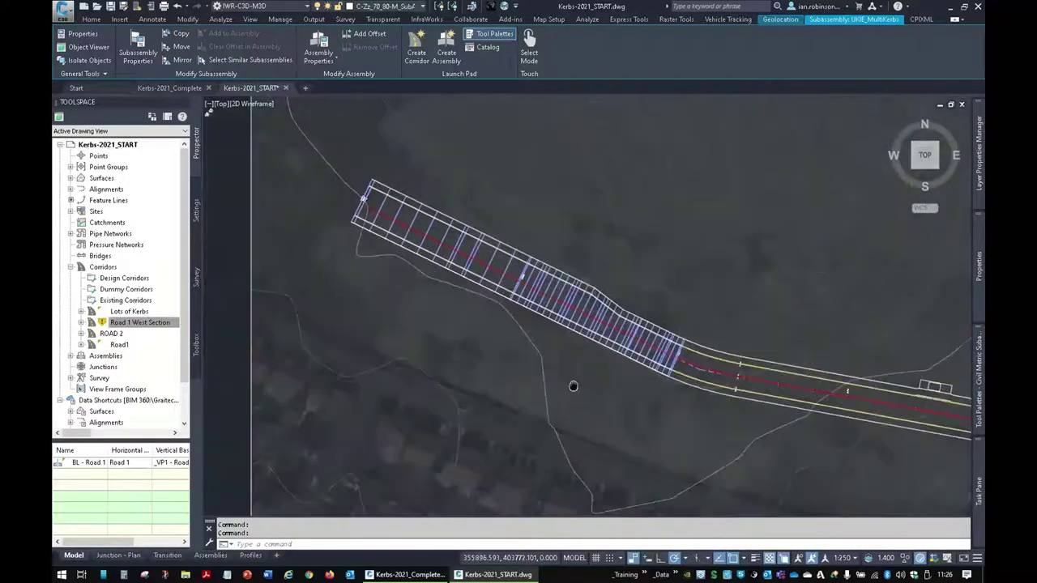
pyautogui.rightClick(136, 324)
pyautogui.click(162, 360)
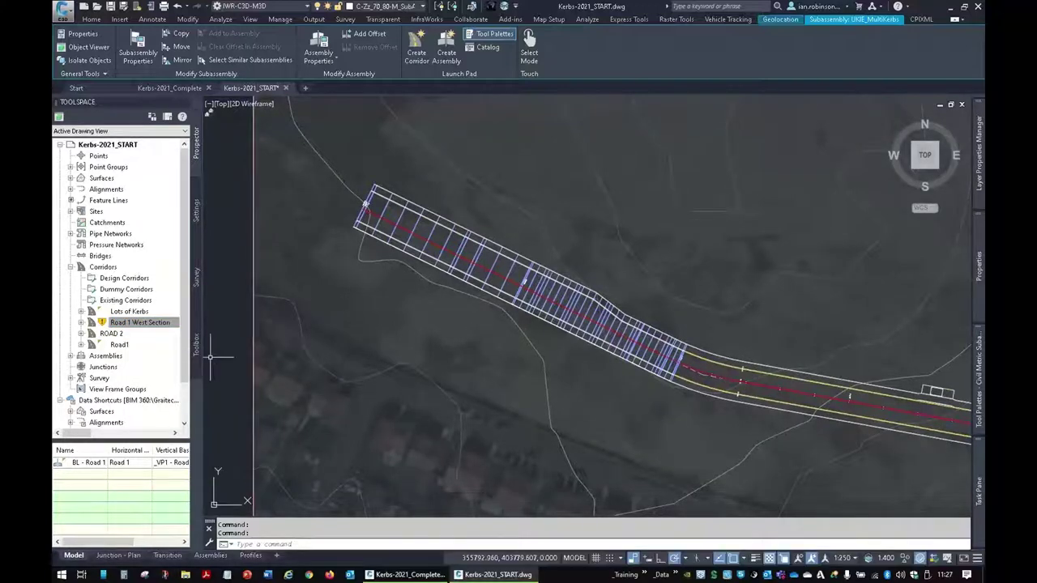
# Check the moved kerb transition in Object Viewer, then close the viewer.
pyautogui.rightClick(538, 281)
pyautogui.click(577, 493)
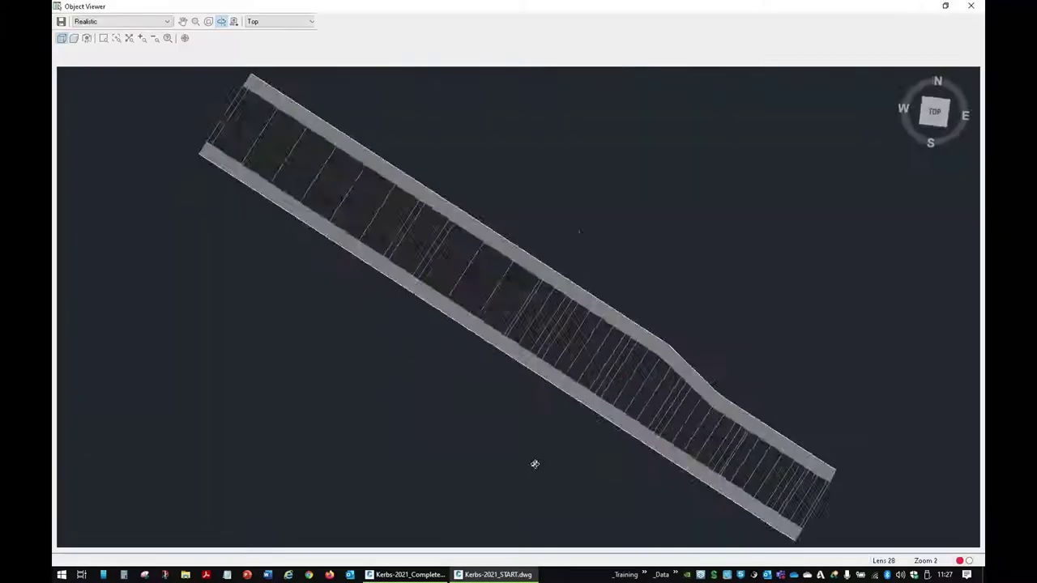
pyautogui.moveTo(532, 462); pyautogui.dragTo(602, 326)
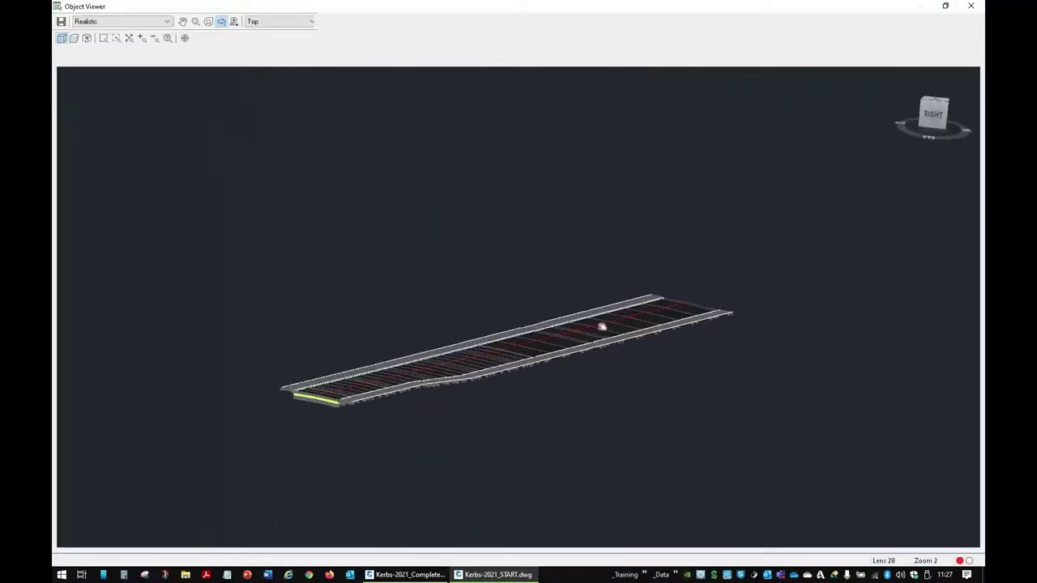
pyautogui.scroll(6, 599, 329)
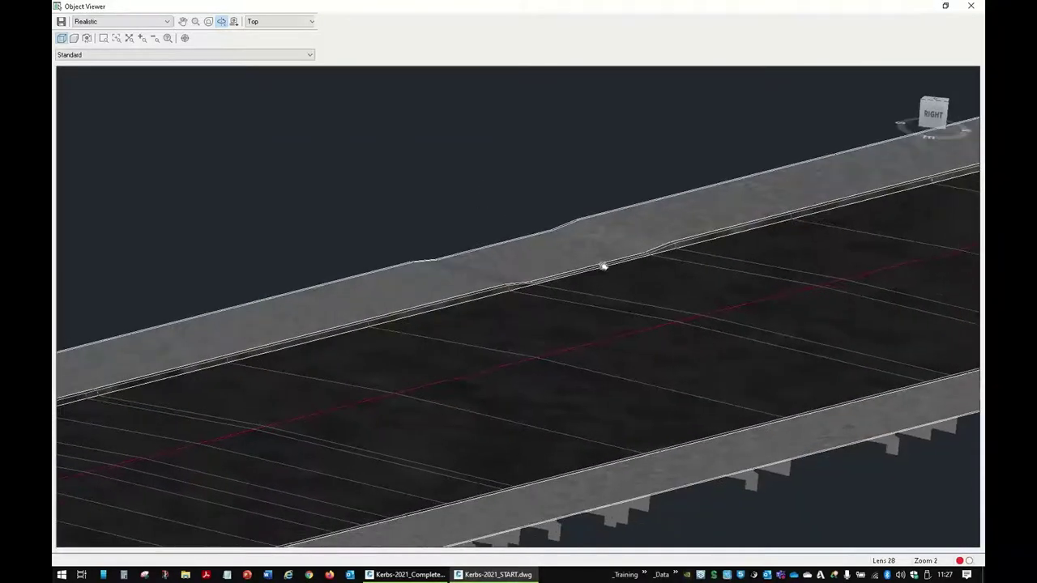
pyautogui.scroll(4, 541, 389)
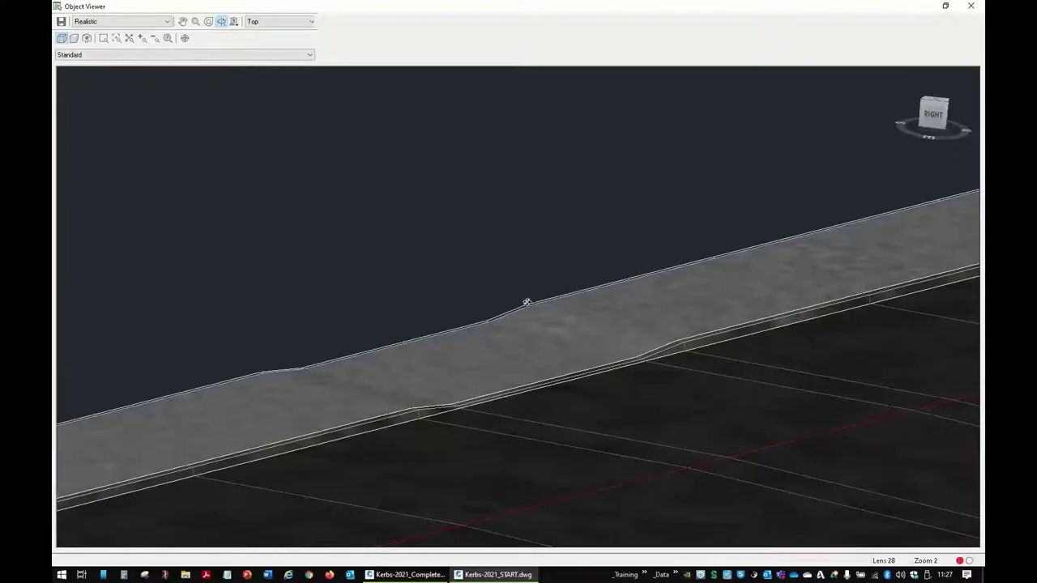
pyautogui.rightClick(393, 241)
pyautogui.click(407, 248)
pyautogui.scroll(5, 473, 279)
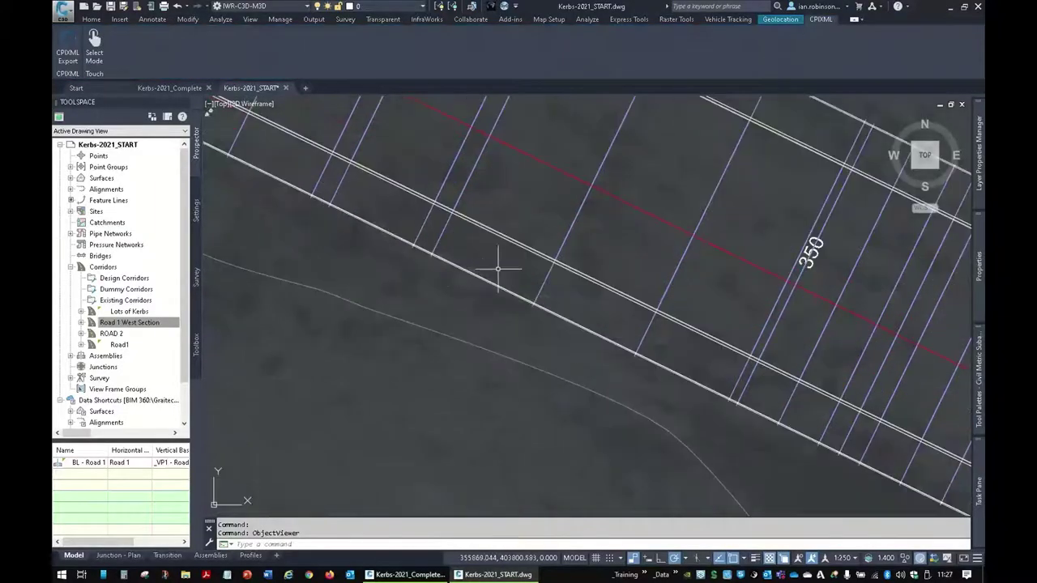
# Select the corridor's kerb-edge Auto Corridor Feature Line and view it in Object Viewer.
pyautogui.click(494, 283)
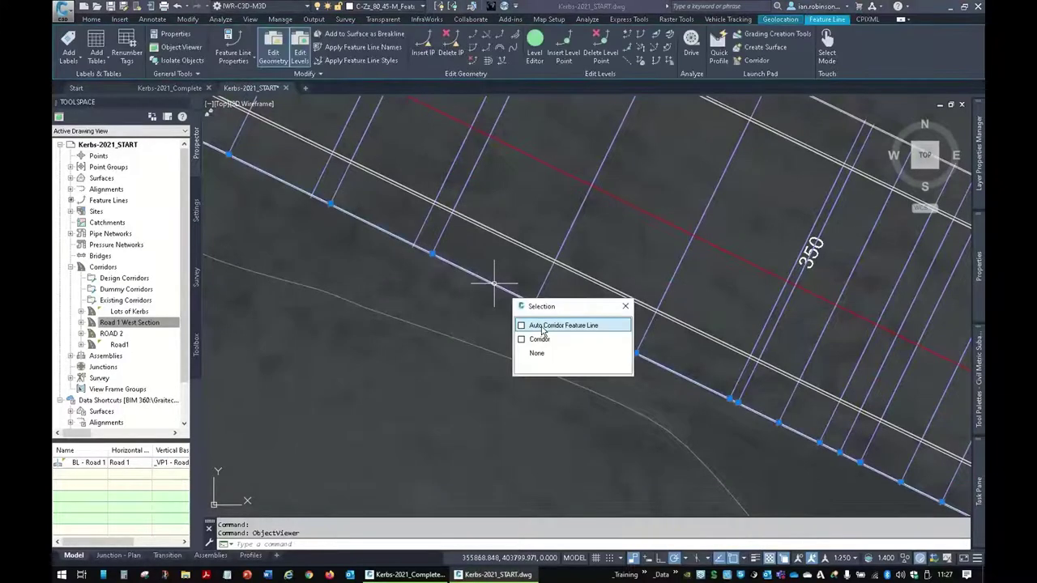
pyautogui.click(541, 324)
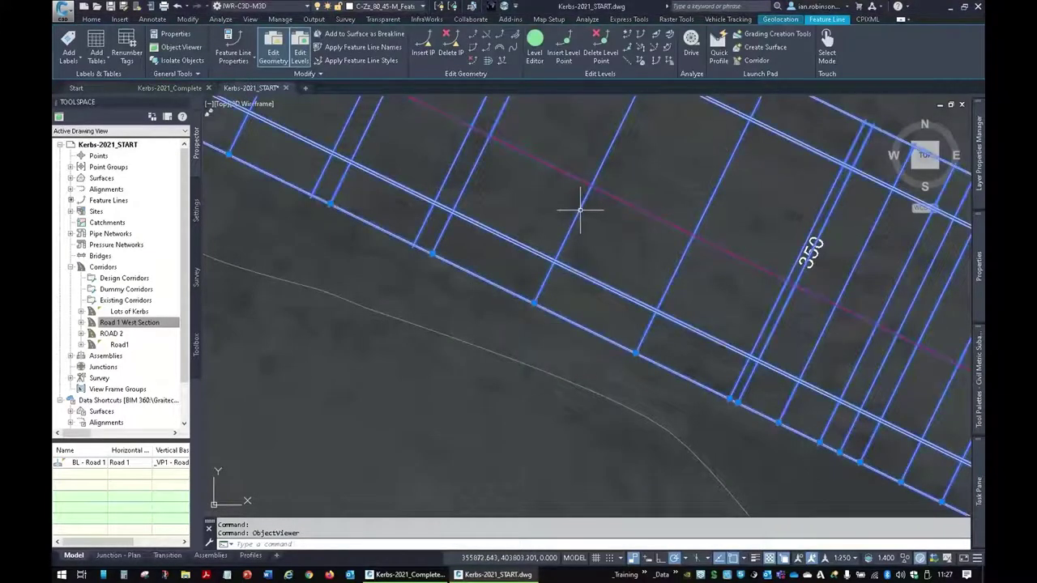
pyautogui.rightClick(537, 232)
pyautogui.click(571, 342)
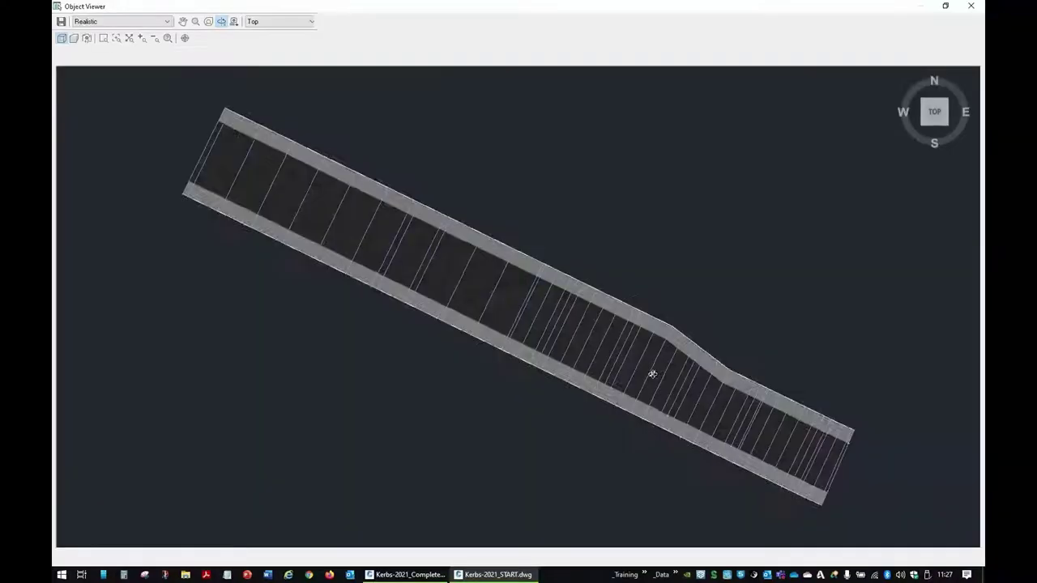
# Orbit to inspect the kerb in 3D, close the viewer, and select the Road 1 West Section corridor.
pyautogui.moveTo(653, 370); pyautogui.dragTo(365, 302)
pyautogui.moveTo(622, 176); pyautogui.dragTo(634, 469)
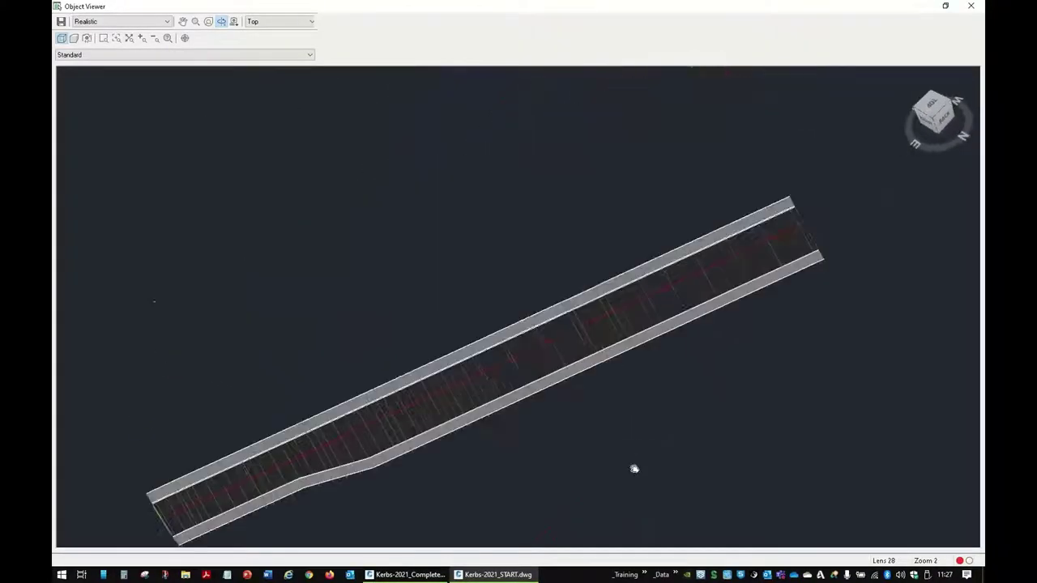
pyautogui.moveTo(600, 377); pyautogui.dragTo(623, 344)
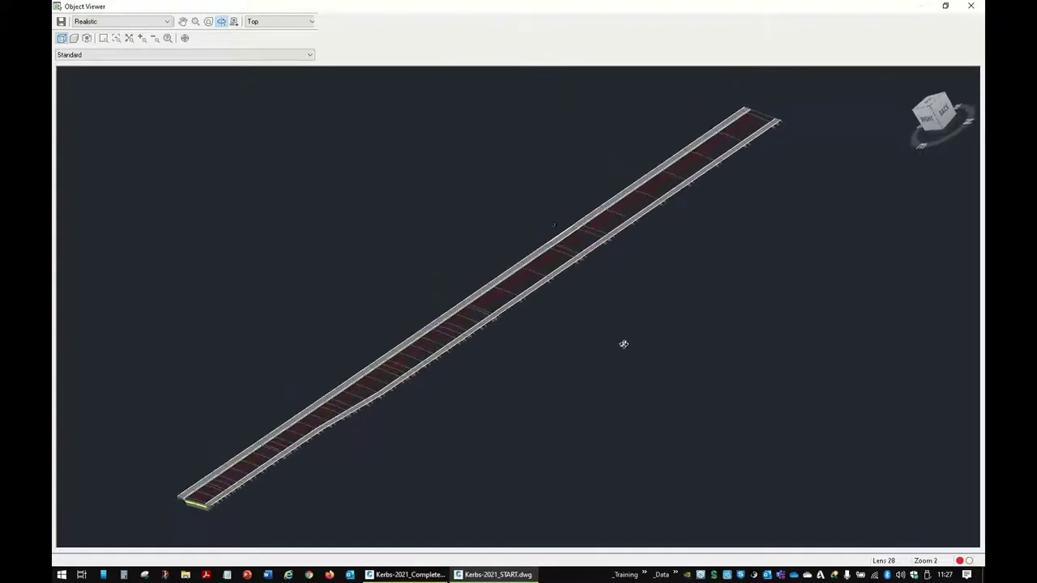
pyautogui.scroll(6, 554, 228)
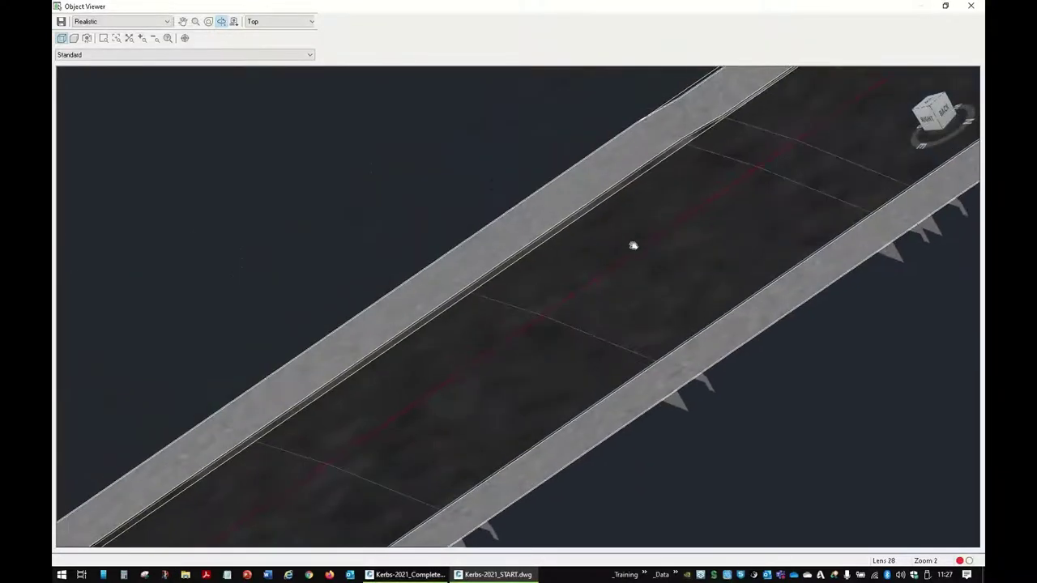
pyautogui.scroll(4, 570, 311)
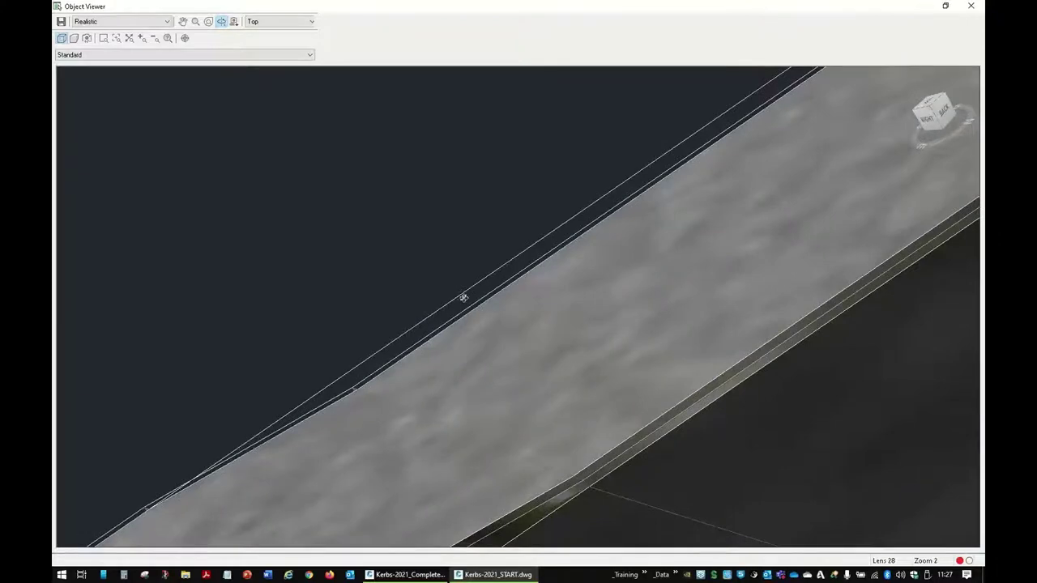
pyautogui.press('Escape')
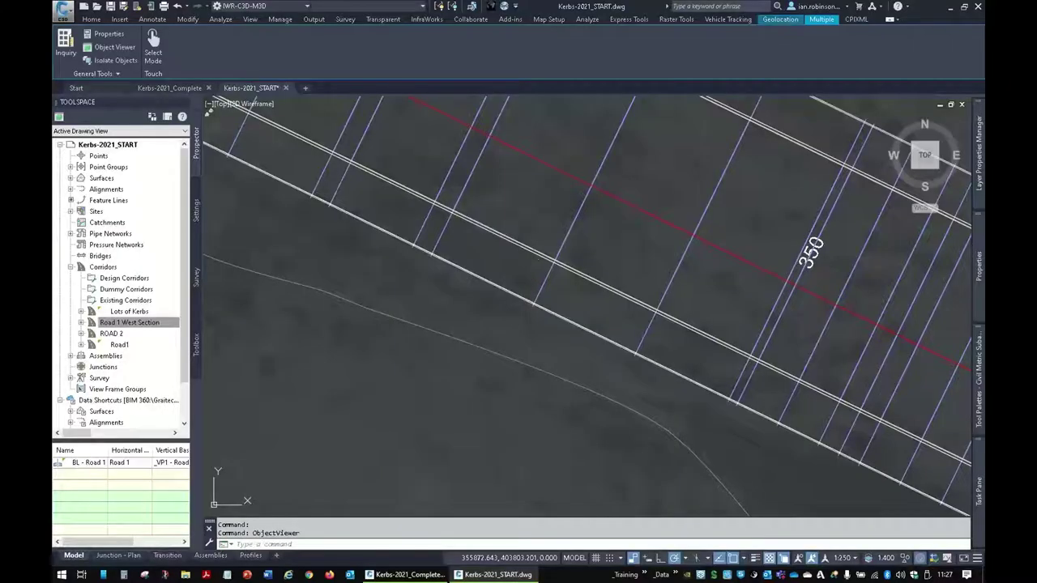
pyautogui.click(575, 209)
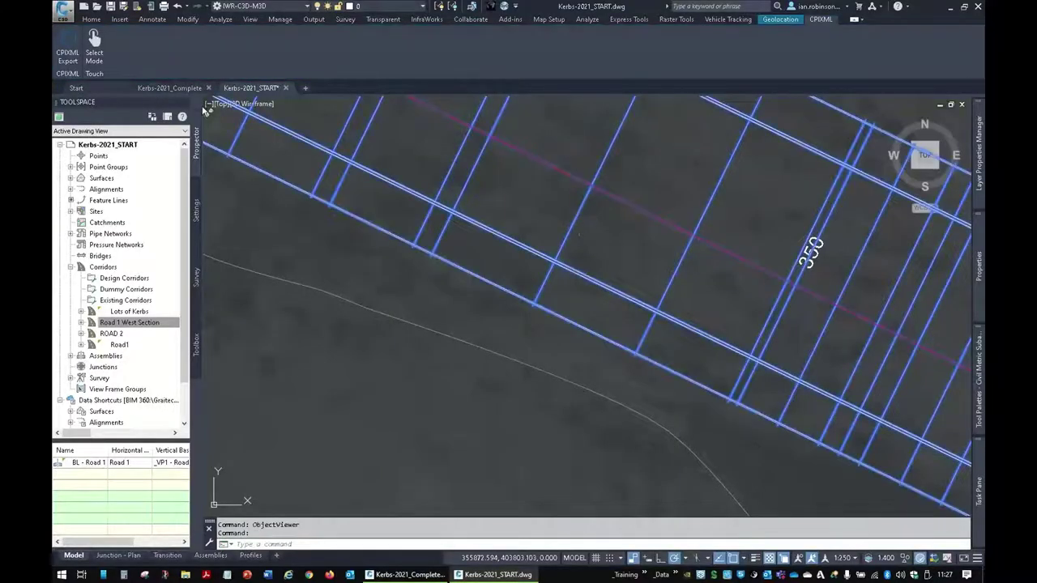
# Open Corridor Properties target mapping for the Road 1 West Section region and select the left OffsetTarget.
pyautogui.click(189, 41)
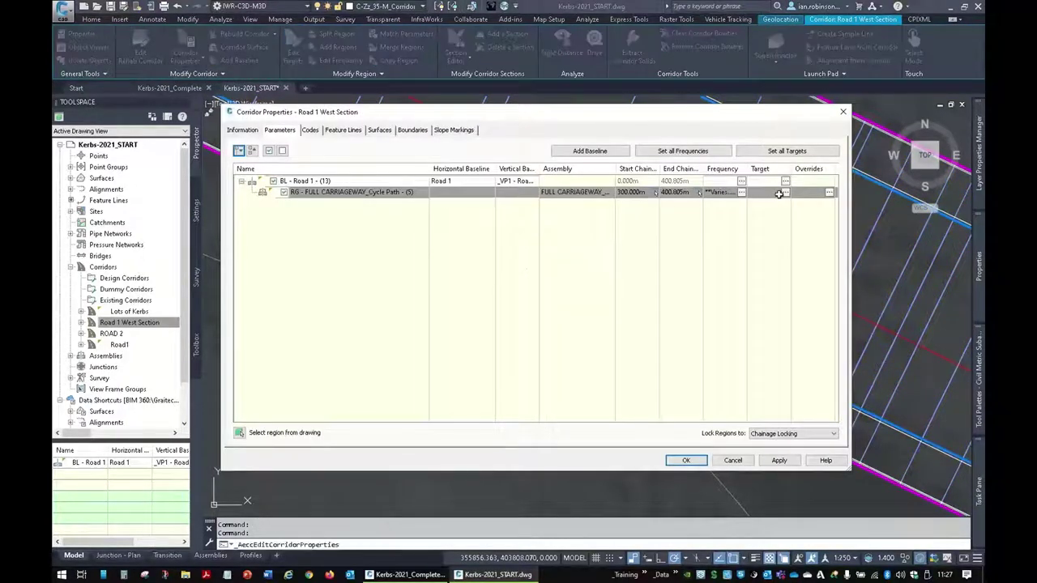
pyautogui.click(781, 193)
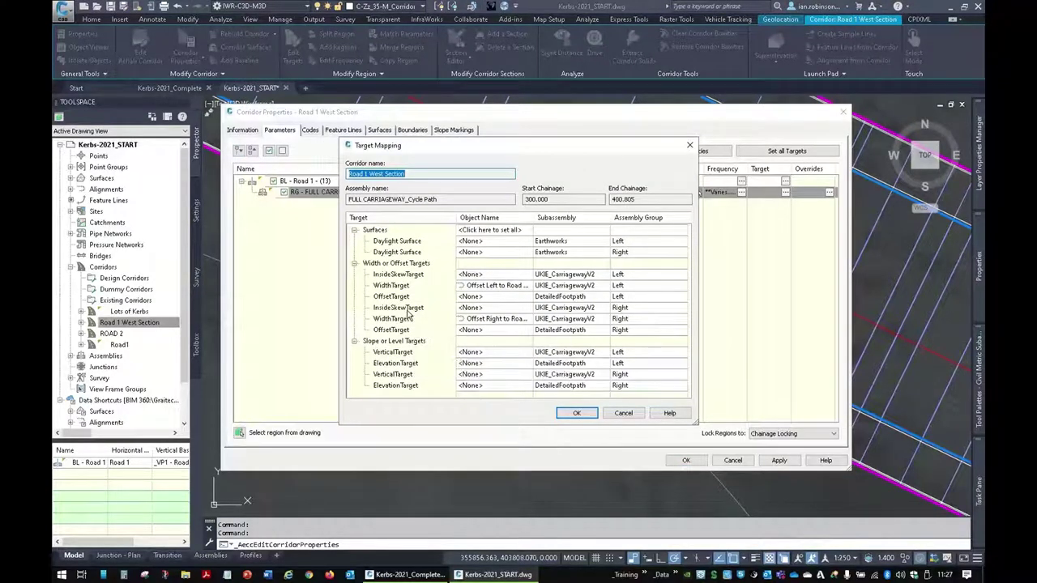
pyautogui.click(562, 331)
pyautogui.click(569, 297)
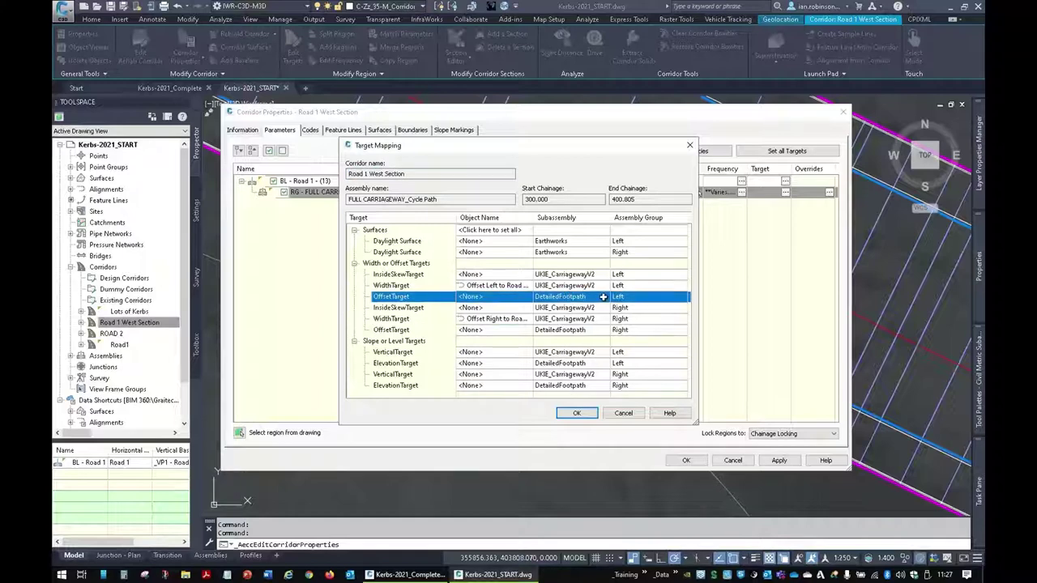
# Target the left OffsetTarget to the magenta feature line, auto-named Featureline 1.
pyautogui.click(468, 296)
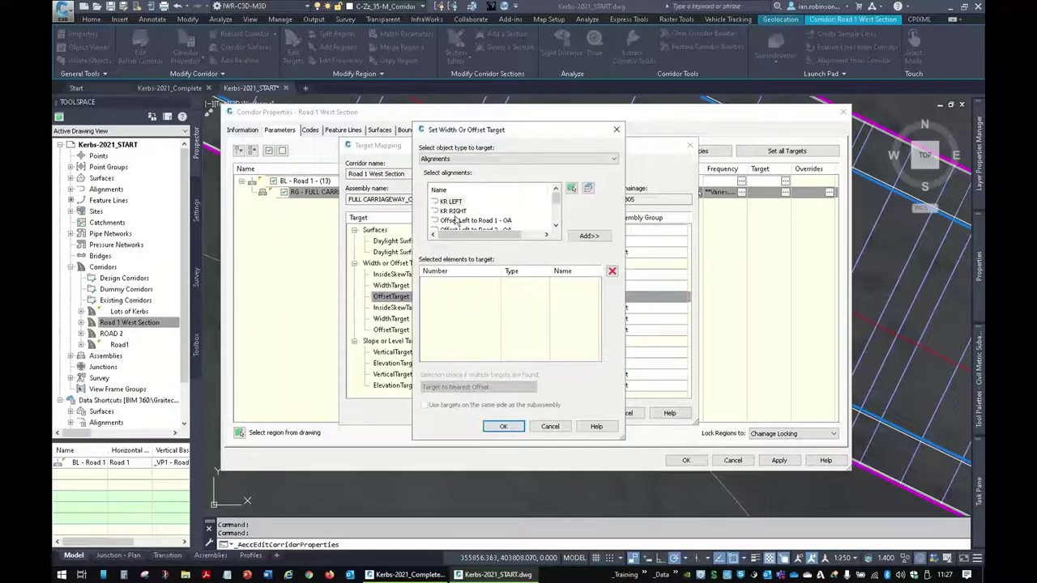
pyautogui.click(450, 159)
pyautogui.click(451, 176)
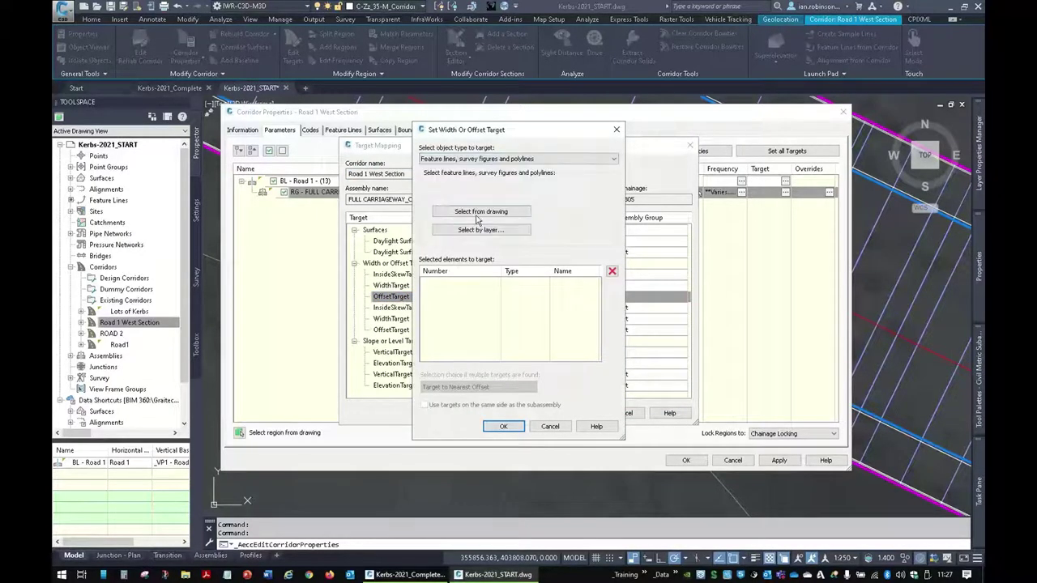
pyautogui.click(479, 212)
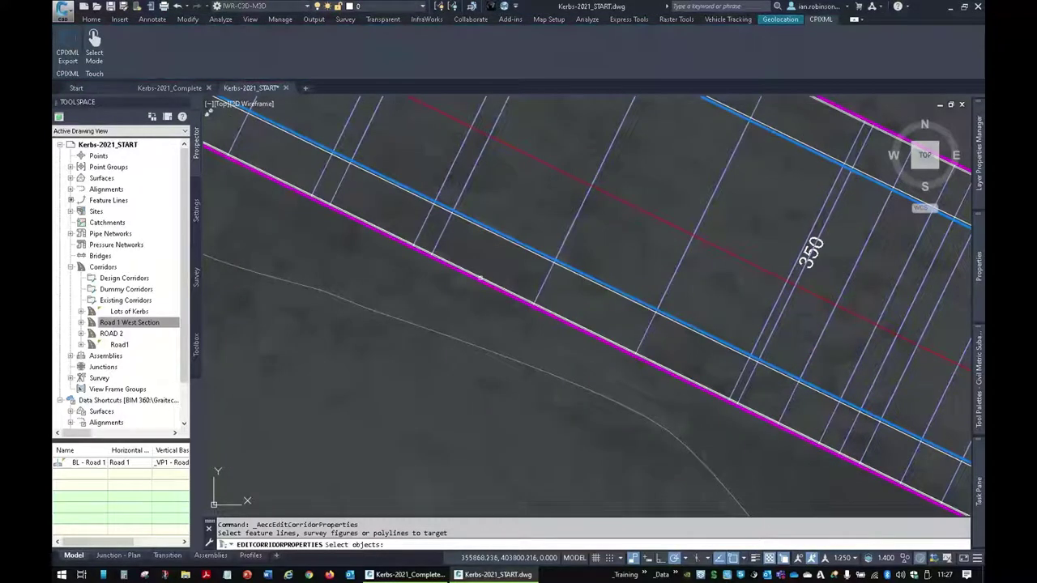
pyautogui.click(481, 278)
pyautogui.click(555, 317)
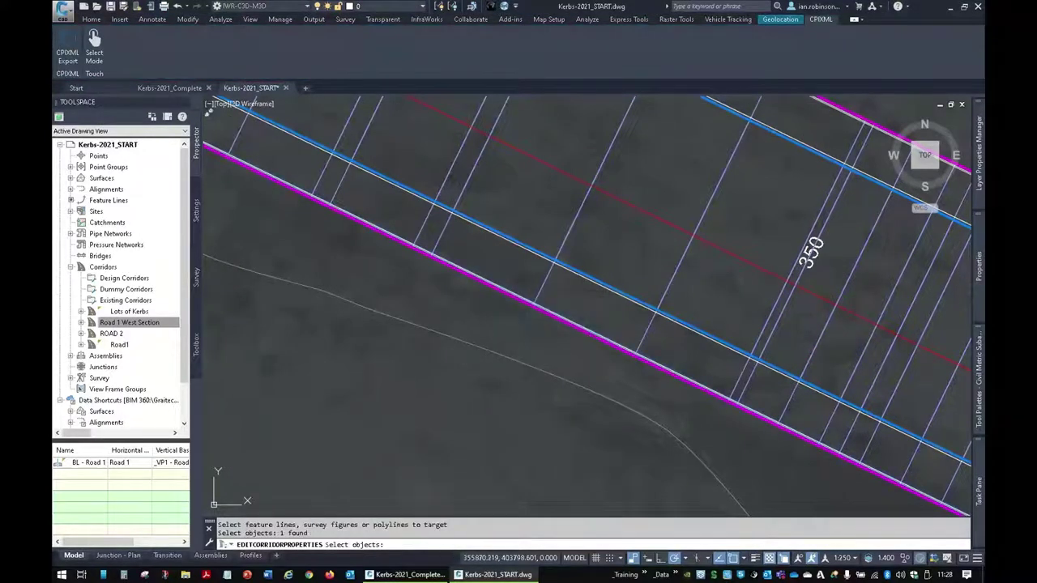
pyautogui.press('Return')
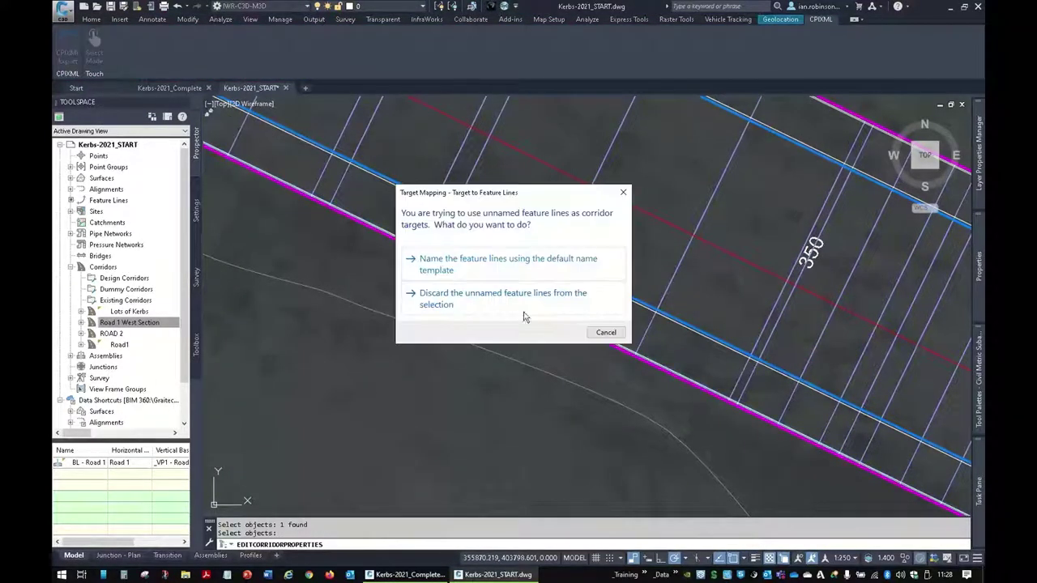
pyautogui.click(466, 273)
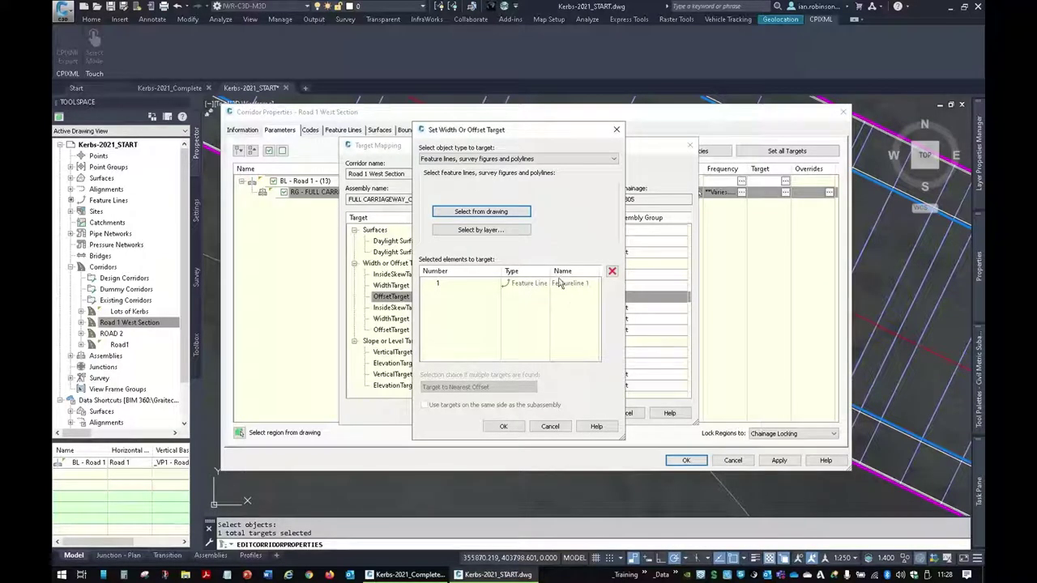
pyautogui.click(515, 429)
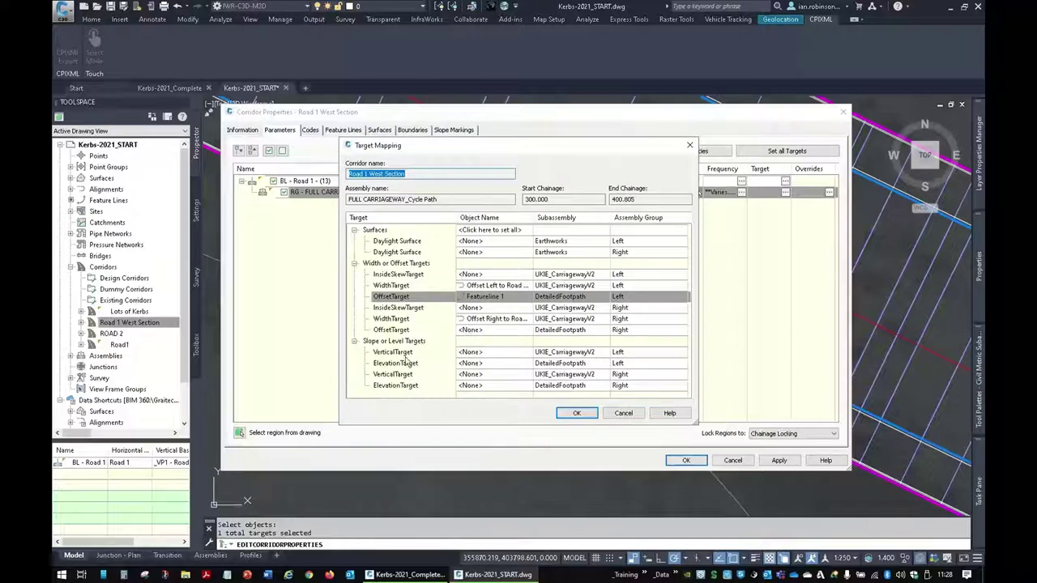
pyautogui.click(557, 363)
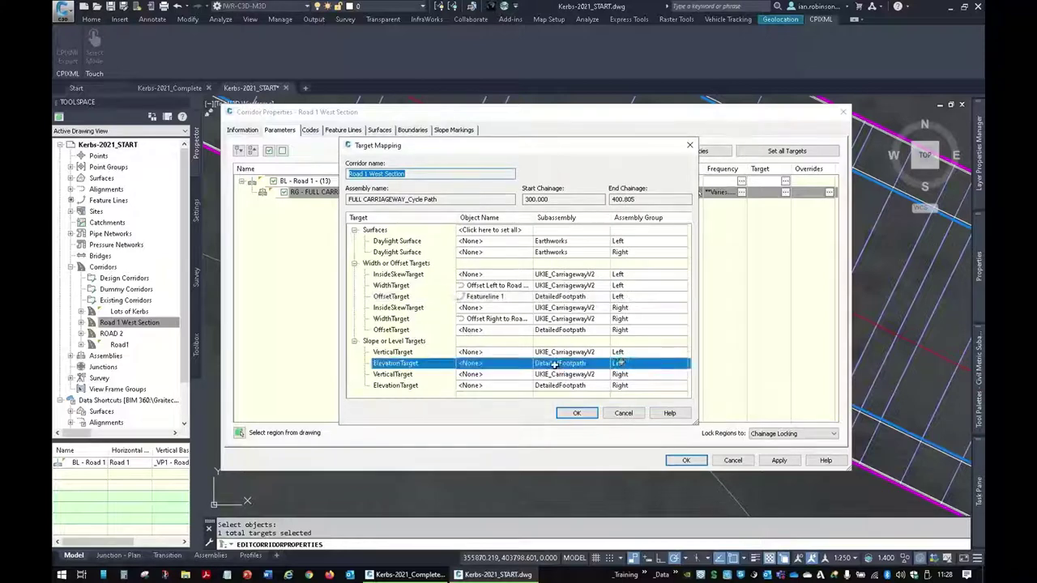
# Pick Featureline 1 from the drawing as the left ElevationTarget.
pyautogui.click(470, 363)
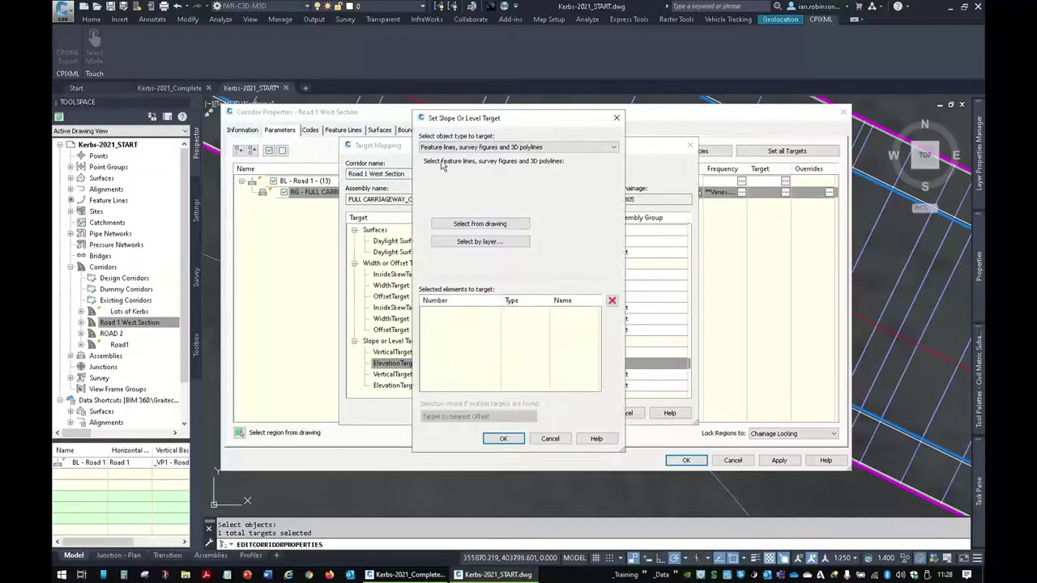
pyautogui.click(469, 226)
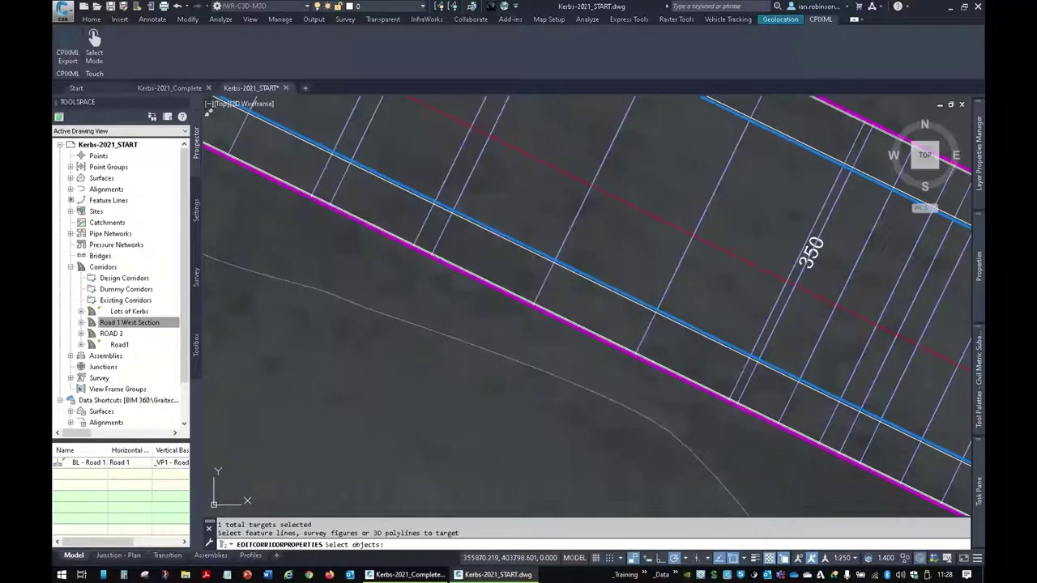
pyautogui.click(490, 284)
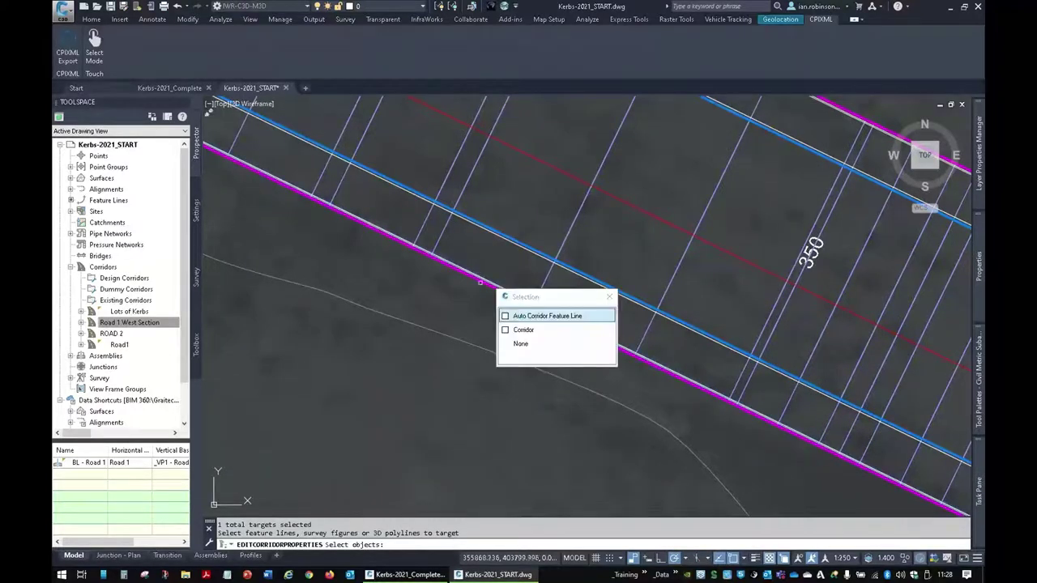
pyautogui.click(521, 314)
pyautogui.press('Return')
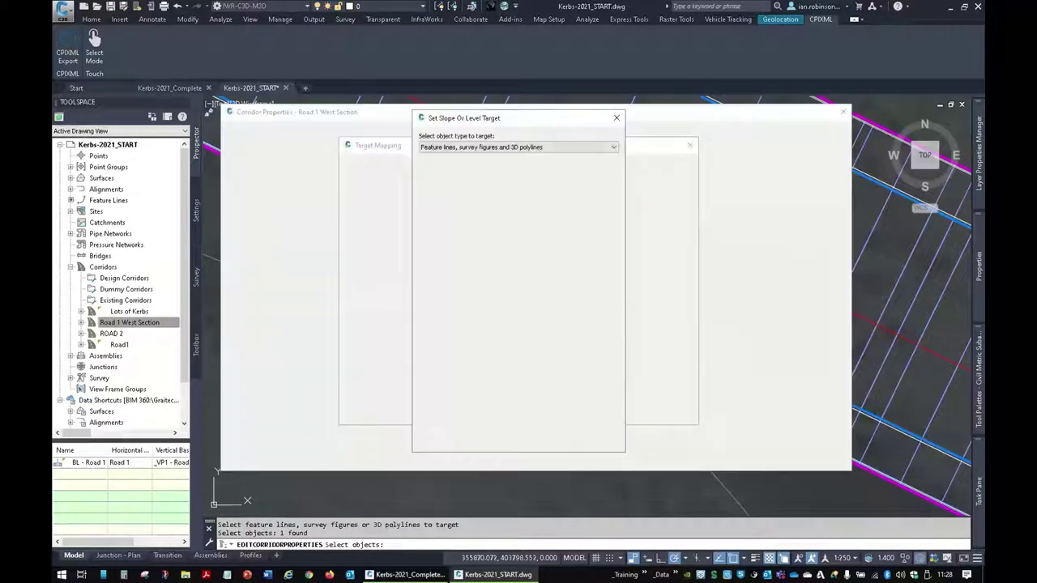
pyautogui.click(502, 434)
# Accept the target mapping and corridor properties, then rebuild Road 1 West Section.
pyautogui.click(576, 413)
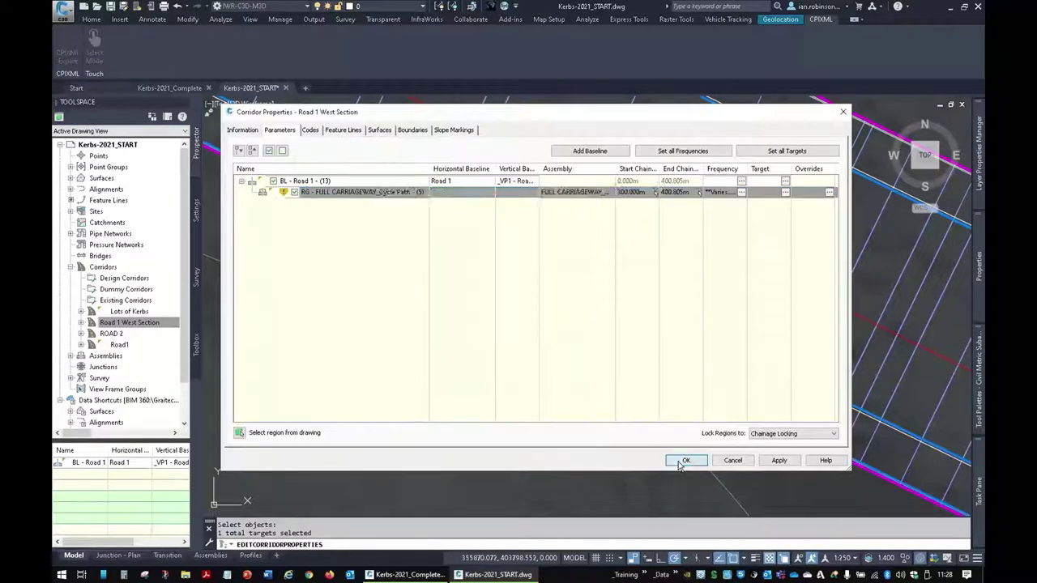
pyautogui.click(685, 460)
pyautogui.click(483, 259)
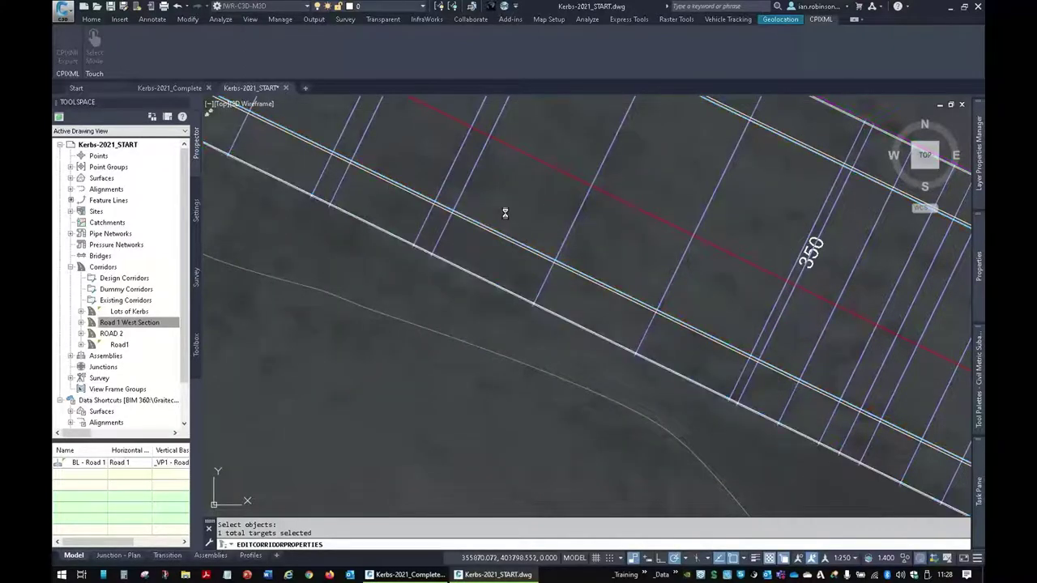
# Open the rebuilt corridor in Object Viewer, orbiting and zooming in toward the kerb.
pyautogui.click(494, 189)
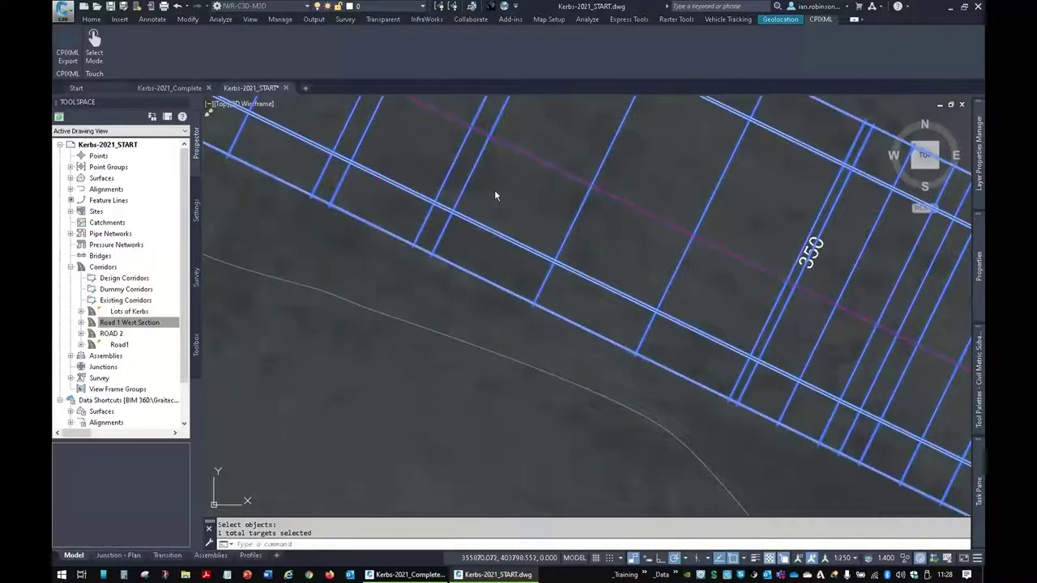
pyautogui.rightClick(494, 189)
pyautogui.click(560, 390)
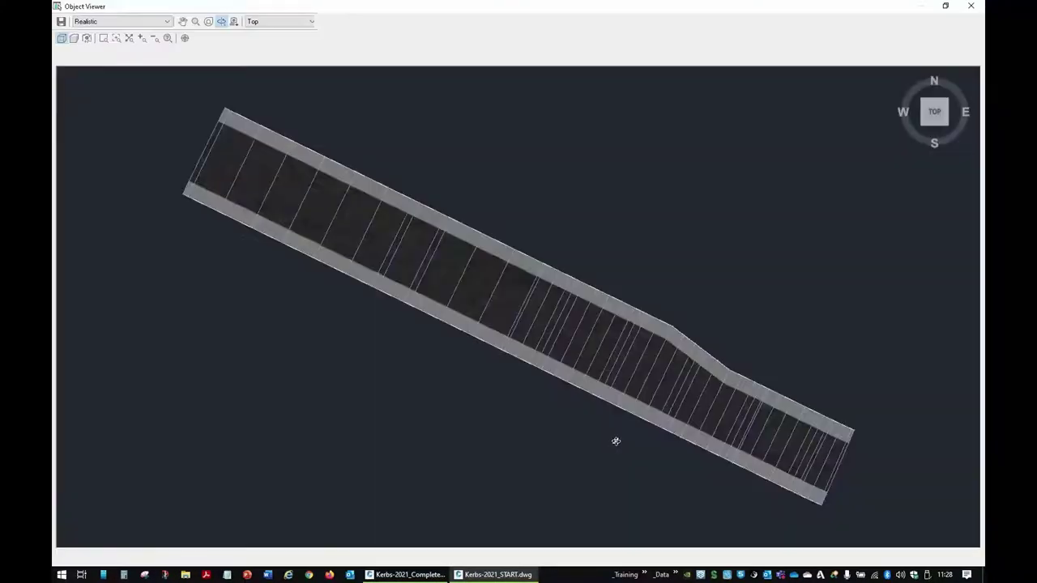
pyautogui.moveTo(615, 440); pyautogui.dragTo(490, 328)
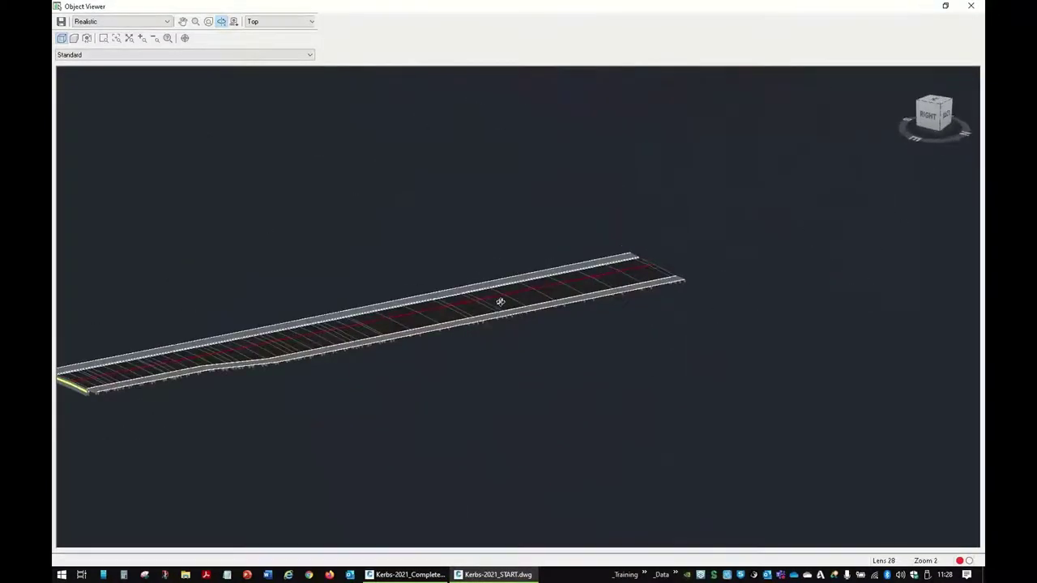
pyautogui.scroll(5, 499, 301)
pyautogui.scroll(2, 717, 324)
pyautogui.scroll(2, 495, 336)
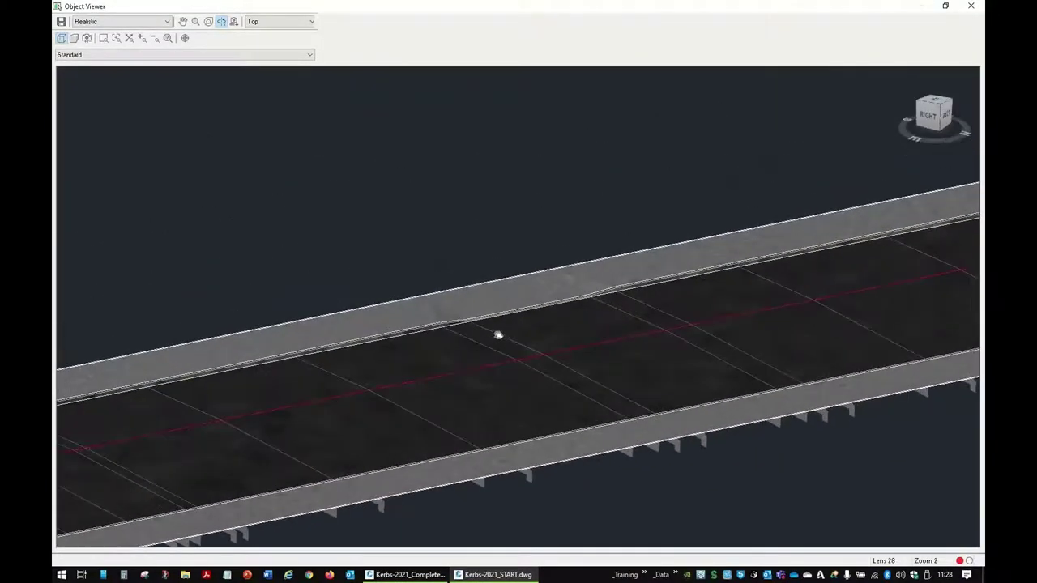
pyautogui.scroll(2, 545, 335)
pyautogui.scroll(2, 545, 334)
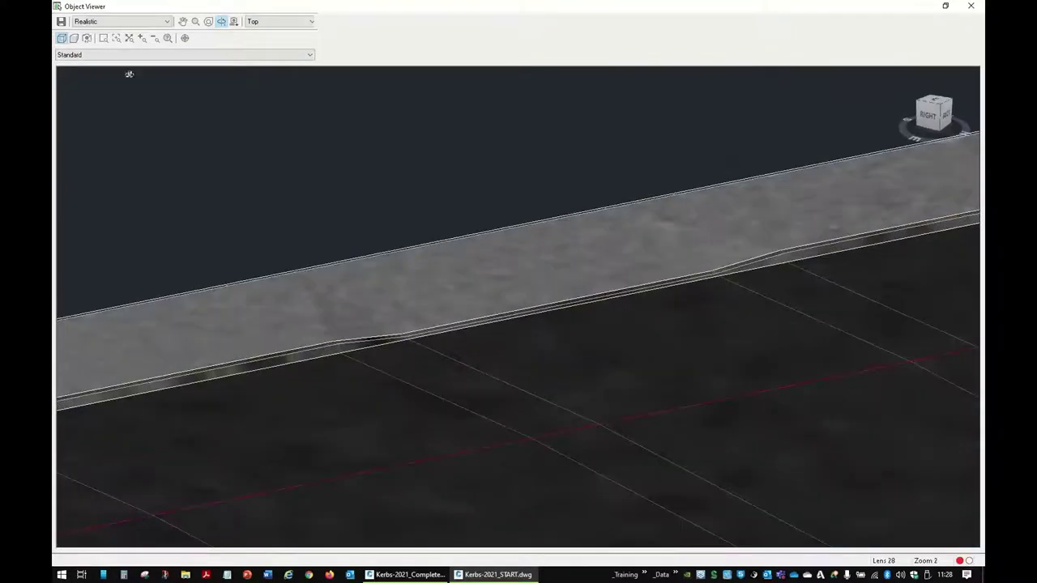
# Switch the viewer to the Shaded visual style and orbit along the kerb to inspect it.
pyautogui.click(104, 23)
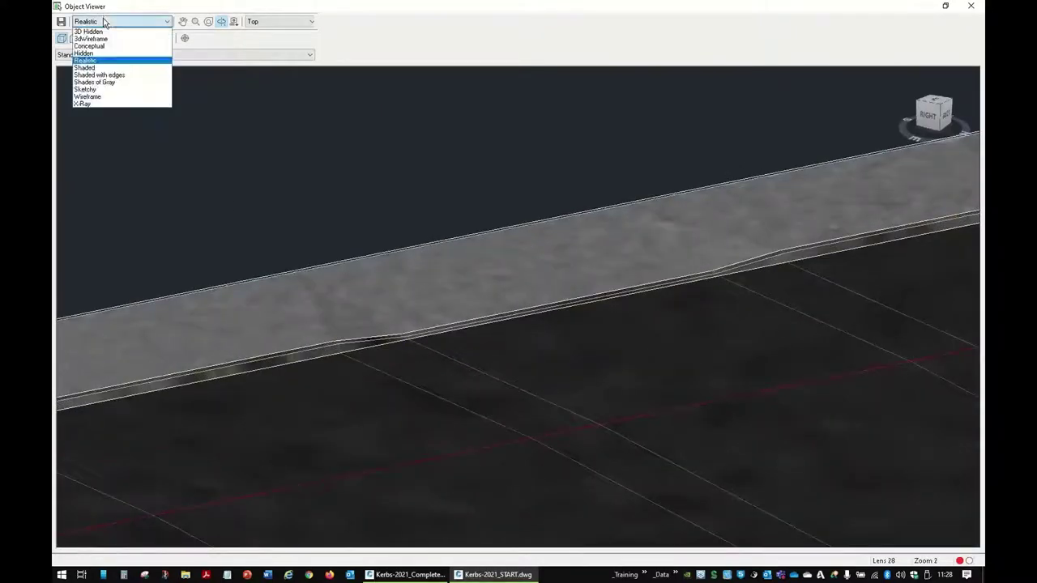
pyautogui.click(105, 73)
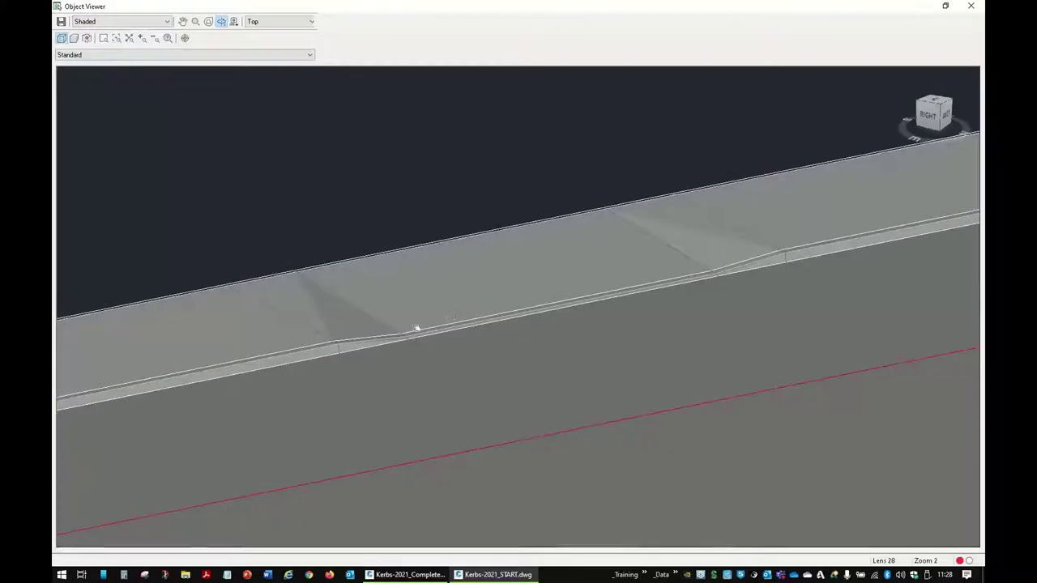
pyautogui.moveTo(417, 326); pyautogui.dragTo(599, 312)
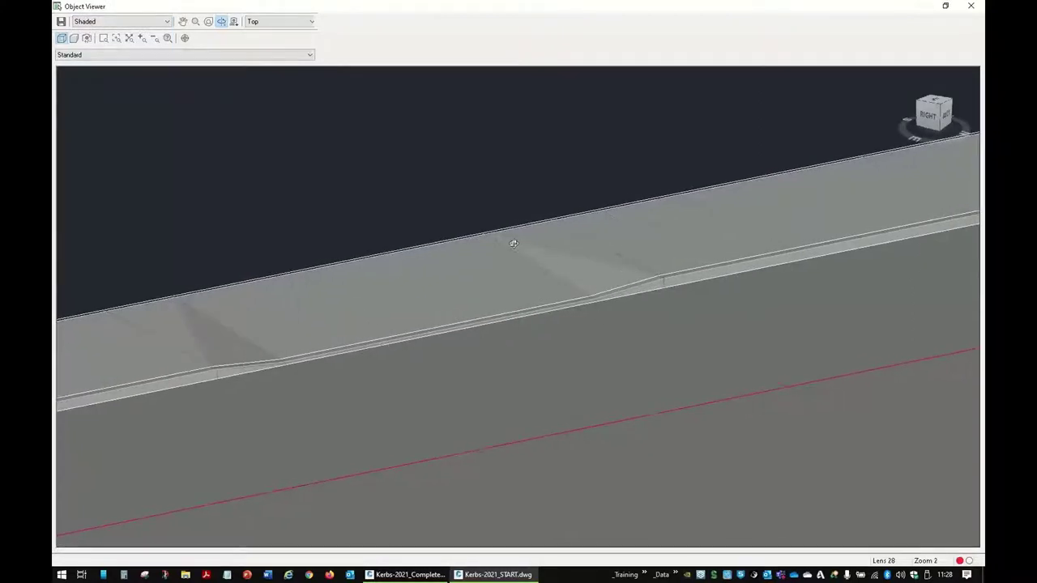
pyautogui.moveTo(601, 264); pyautogui.dragTo(599, 335)
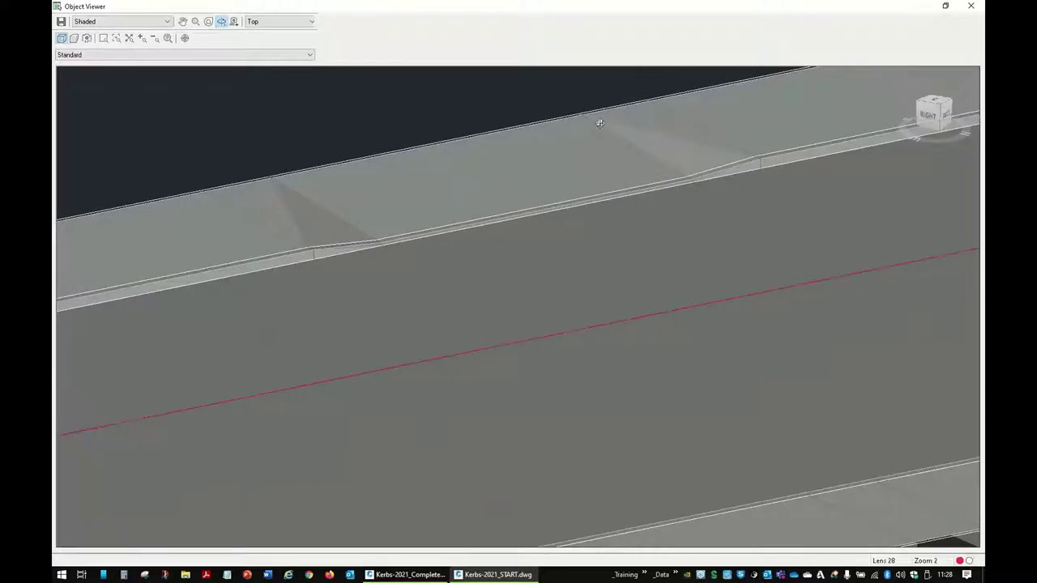
pyautogui.moveTo(644, 342); pyautogui.dragTo(364, 344)
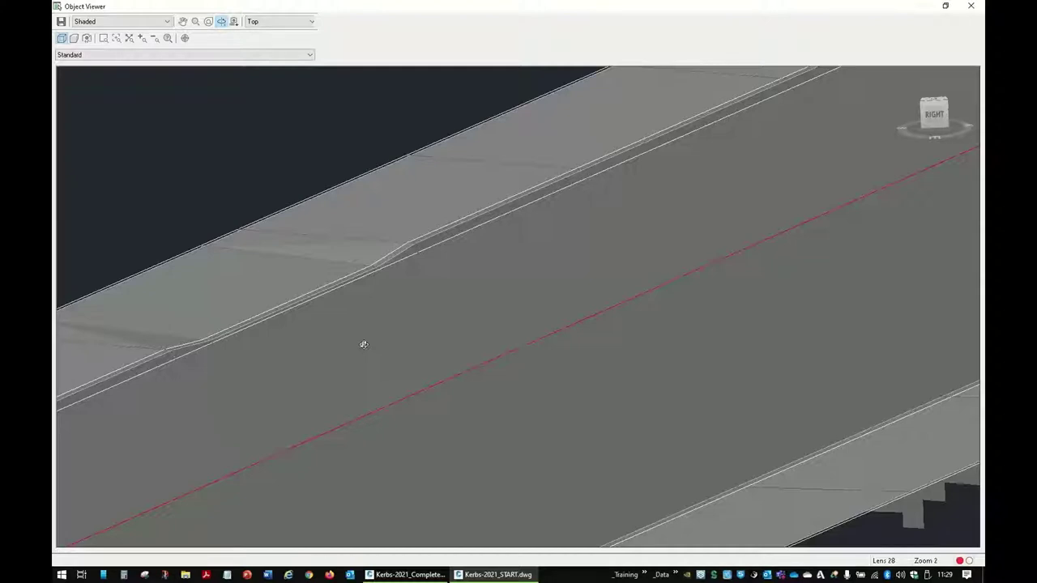
# Close the 3D corridor preview in the Object Viewer.
pyautogui.rightClick(471, 209)
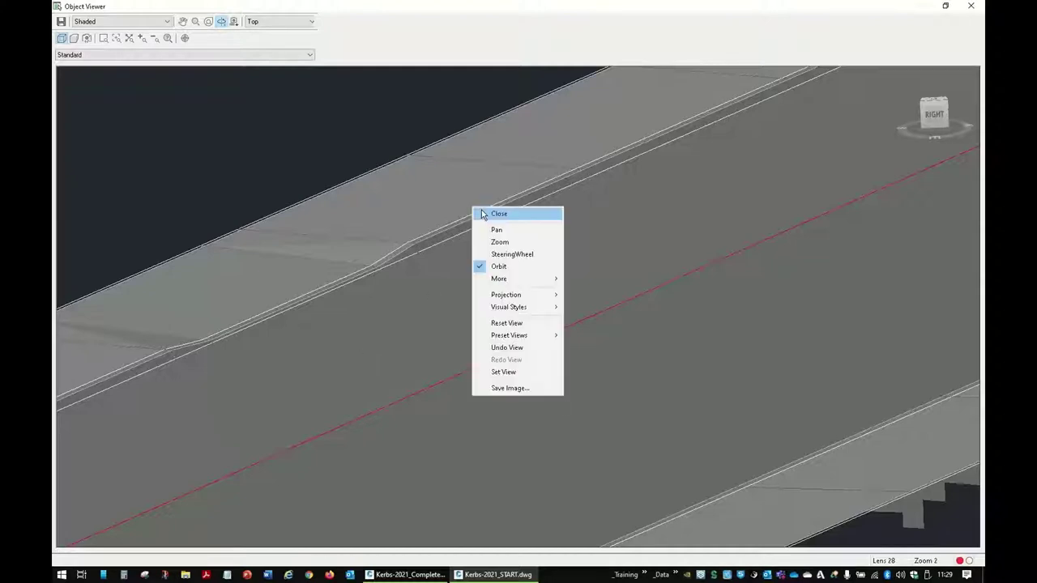
pyautogui.click(482, 214)
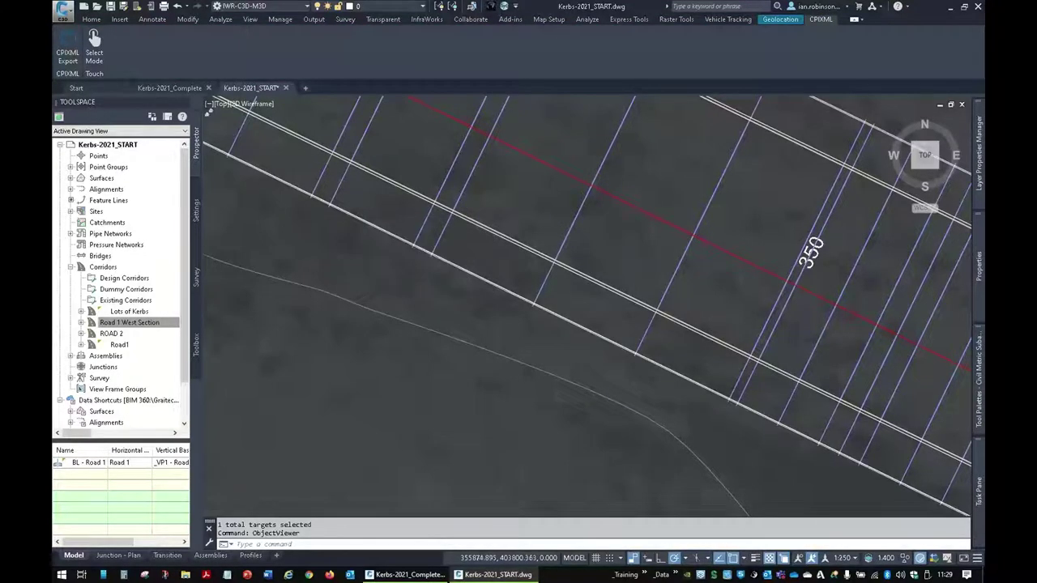
pyautogui.scroll(-6, 600, 292)
pyautogui.scroll(5, 471, 275)
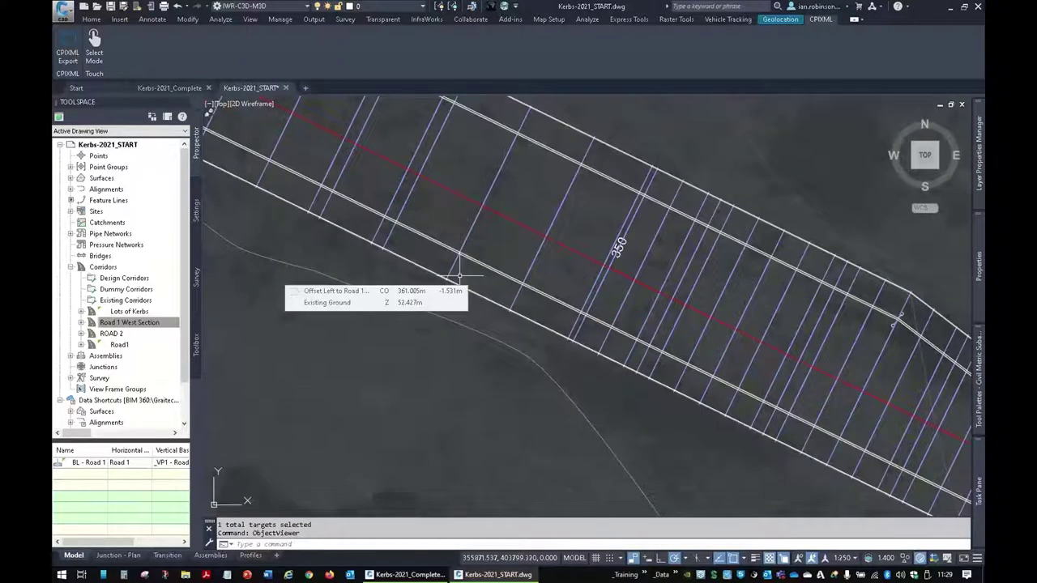
pyautogui.scroll(-4, 459, 276)
# Give the Road 1 West Section corridor the UKIE Plan and 3D code set style.
pyautogui.click(595, 295)
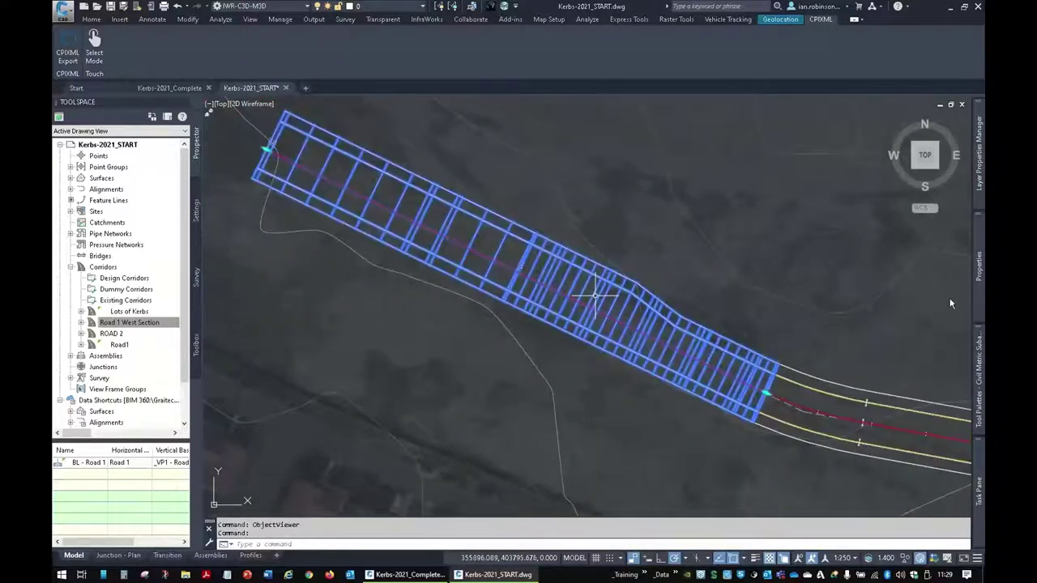
pyautogui.moveTo(978, 264)
pyautogui.click(887, 281)
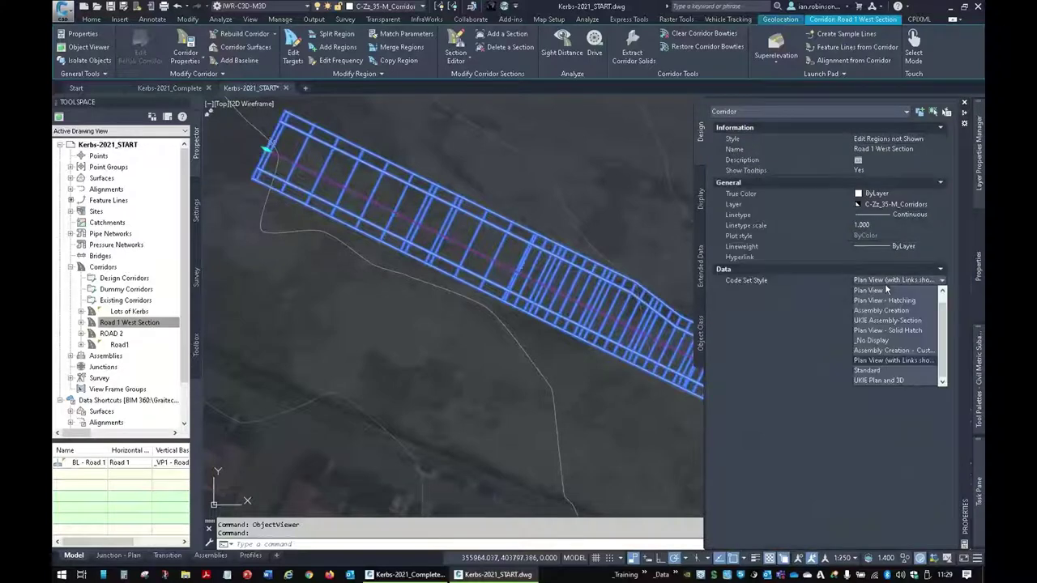
pyautogui.click(875, 380)
pyautogui.scroll(-2, 542, 259)
pyautogui.press('Escape')
pyautogui.press('Escape')
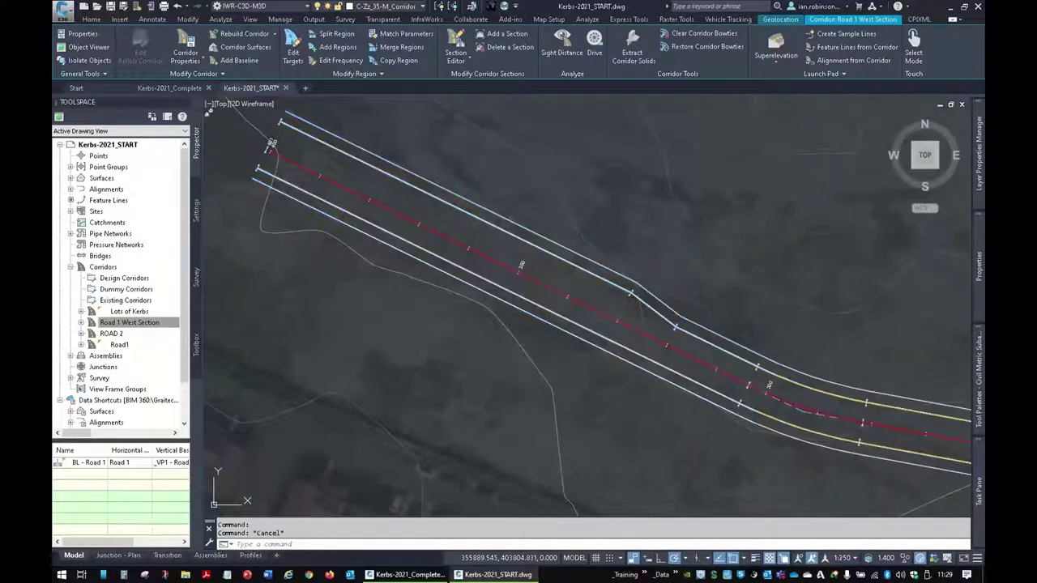
pyautogui.scroll(-2, 558, 261)
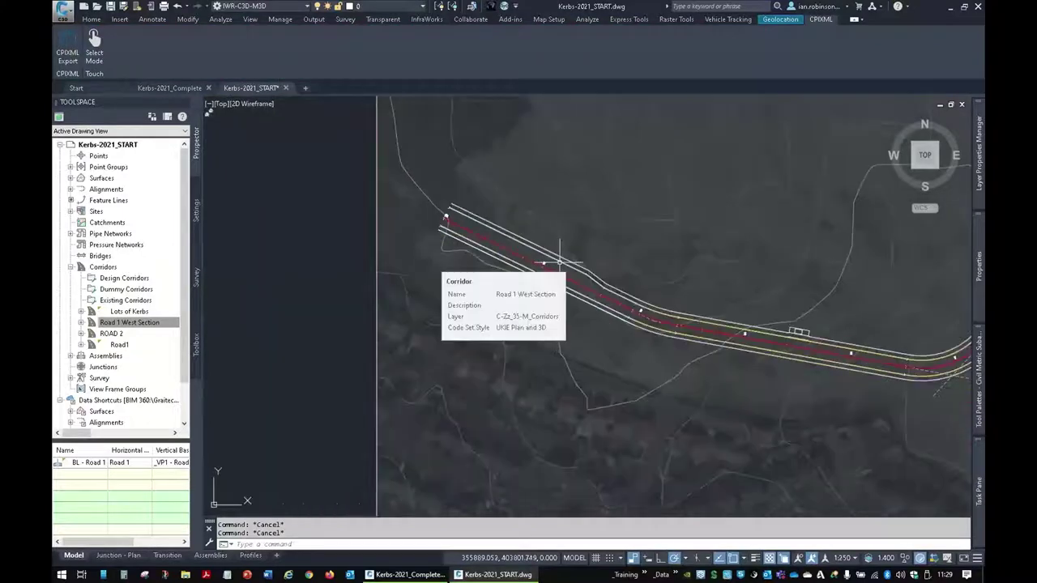
# Zoom to the Assemblies sheet and show the Civil Metric Subassemblies palette beside it.
pyautogui.scroll(-3, 559, 259)
pyautogui.moveTo(685, 272); pyautogui.dragTo(618, 337, button='middle')
pyautogui.scroll(1, 676, 301)
pyautogui.scroll(6, 675, 300)
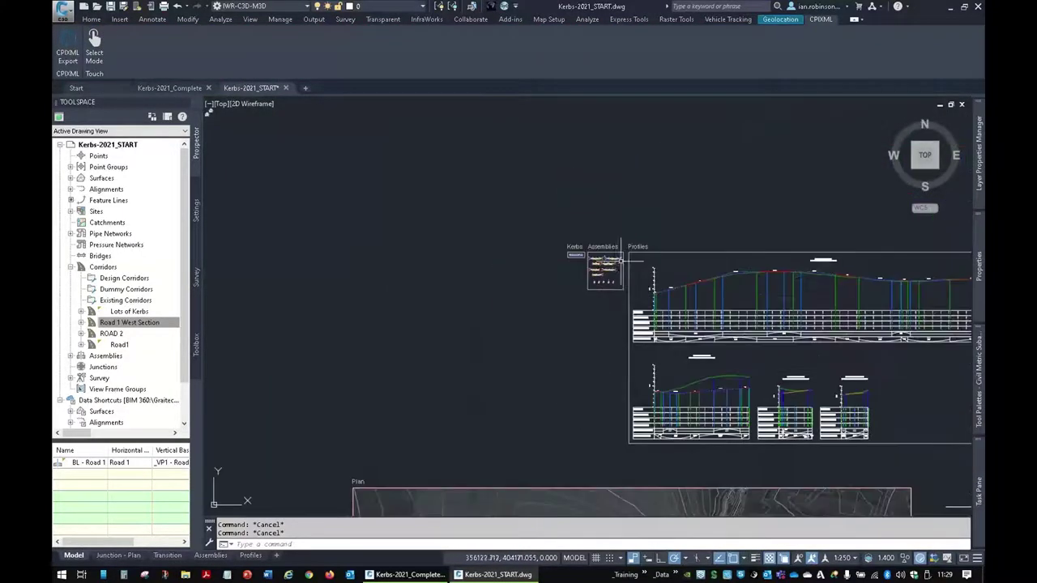
pyautogui.scroll(3, 543, 235)
pyautogui.scroll(1, 542, 235)
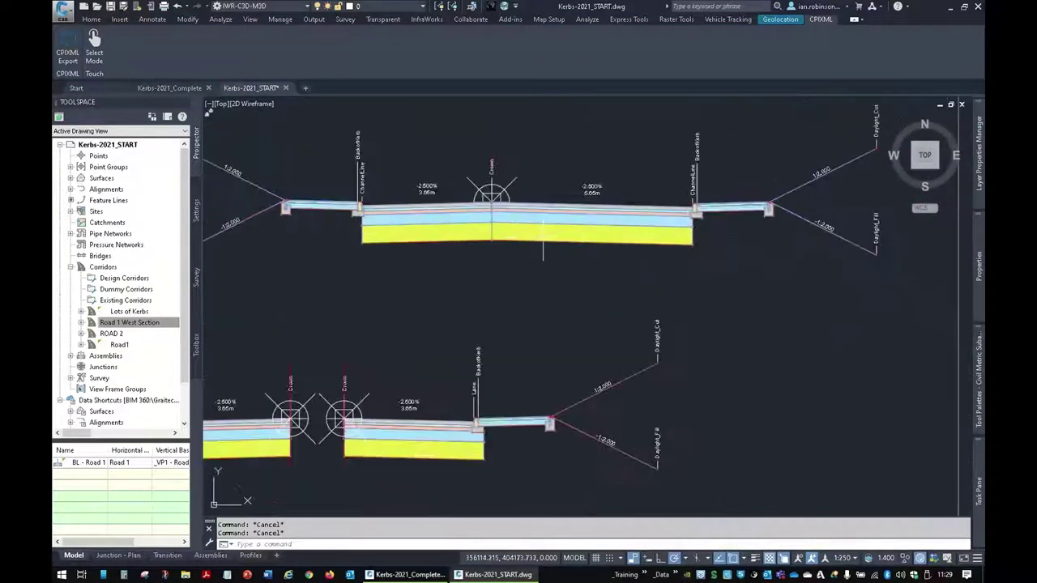
pyautogui.scroll(1, 567, 275)
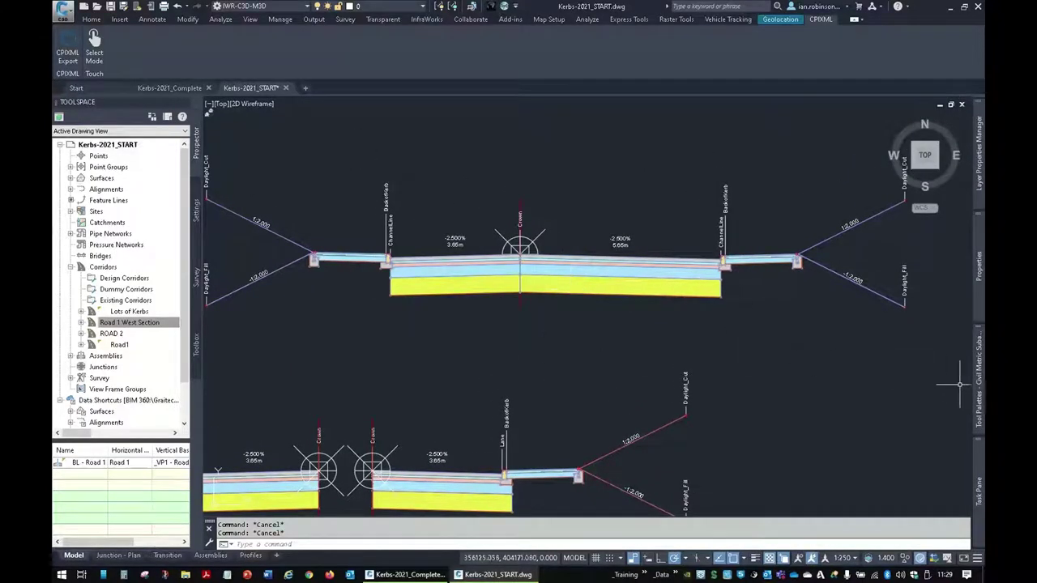
pyautogui.moveTo(979, 376)
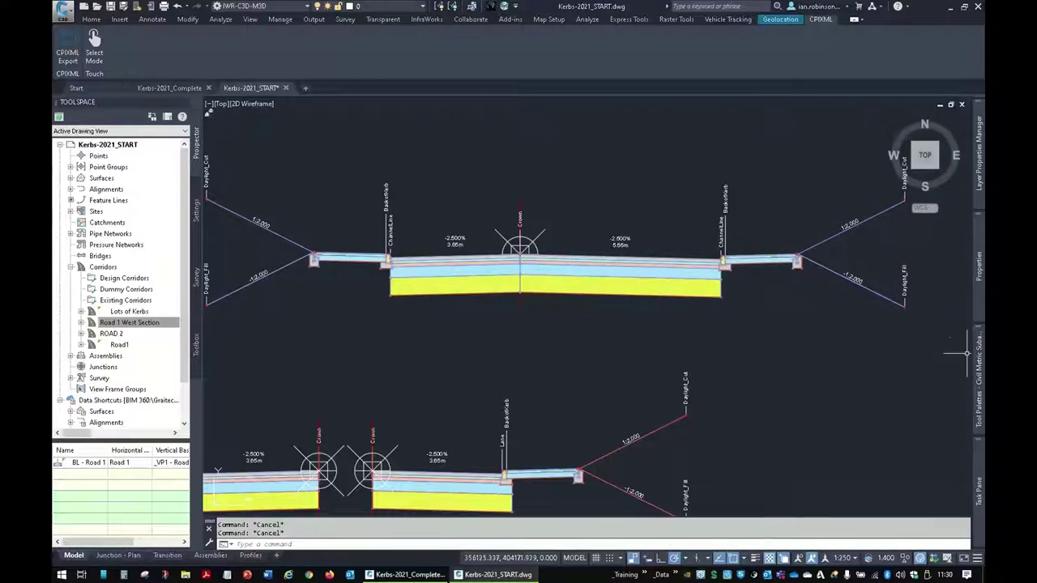
# Attach a Lane Marker subassembly at the assembly's crown marker.
pyautogui.moveTo(978, 357)
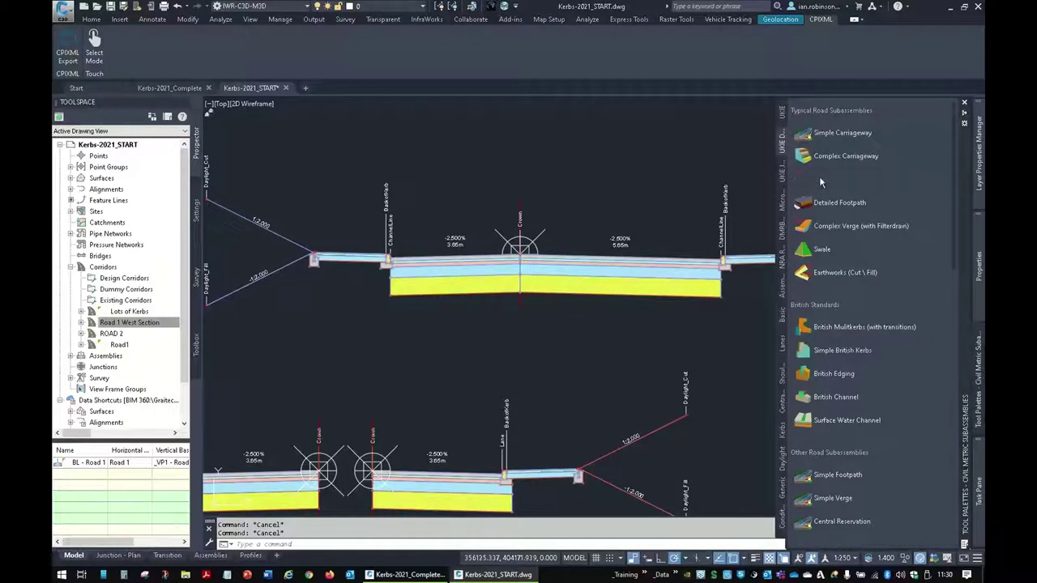
pyautogui.click(820, 179)
pyautogui.scroll(5, 519, 247)
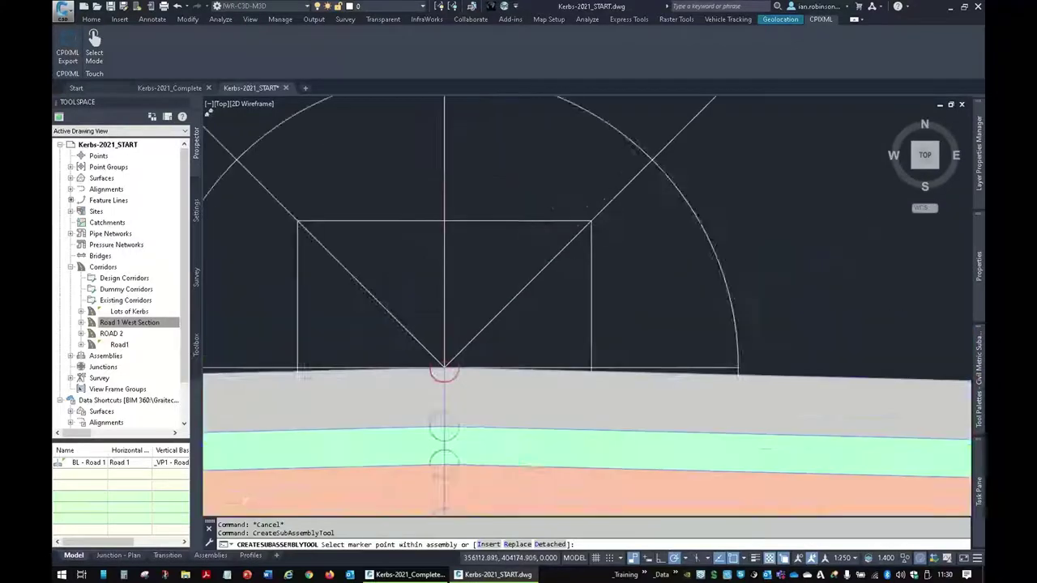
pyautogui.scroll(5, 513, 278)
pyautogui.click(509, 269)
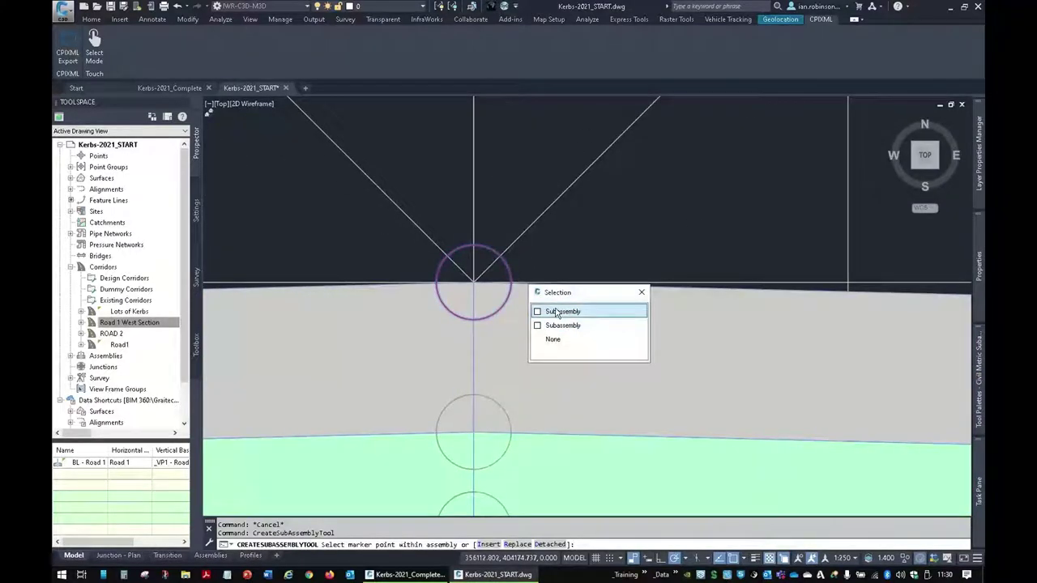
pyautogui.click(558, 311)
pyautogui.scroll(-5, 597, 215)
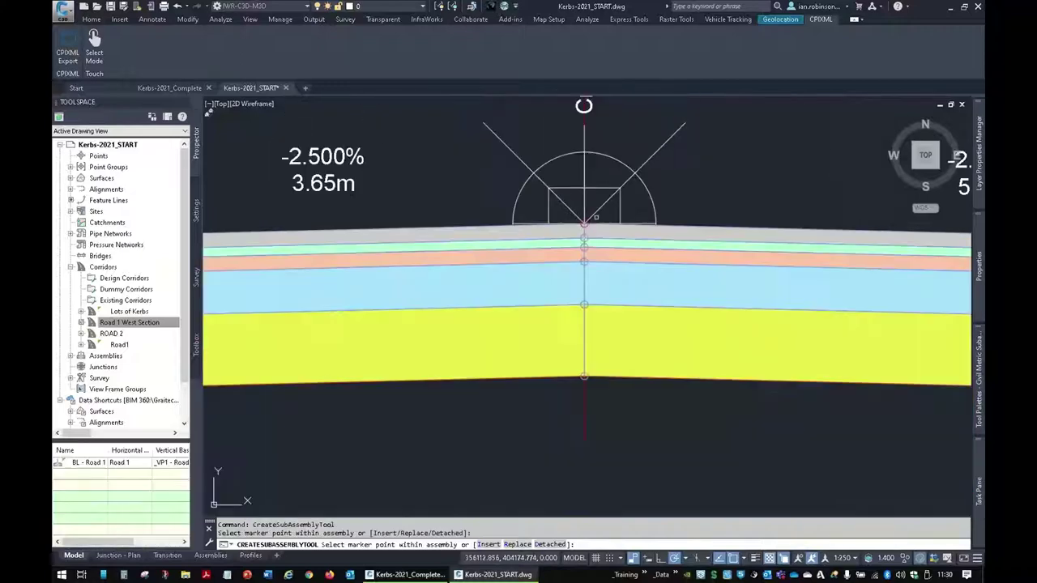
pyautogui.moveTo(612, 218); pyautogui.dragTo(452, 279, button='middle')
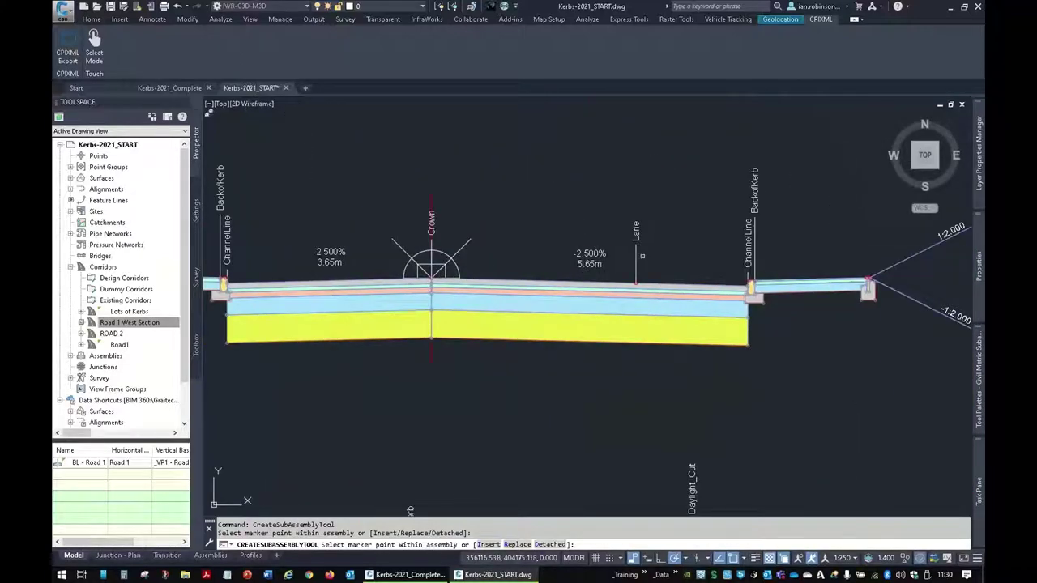
pyautogui.scroll(5, 640, 256)
pyautogui.press('Escape')
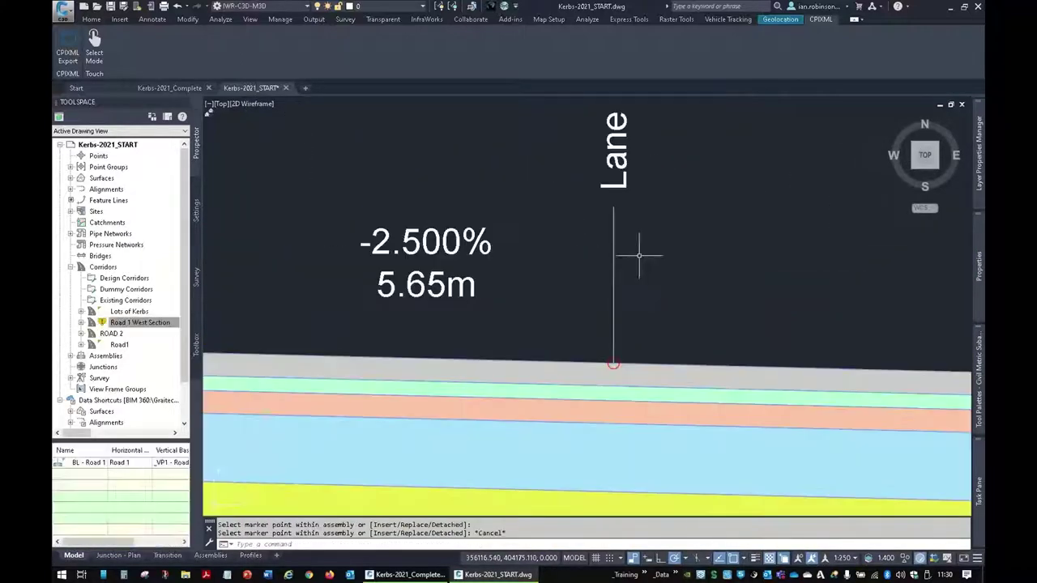
# Check the new 3.650 m LaneMarker in Properties, then pan back to the corridor plan.
pyautogui.click(613, 303)
pyautogui.scroll(-3, 613, 303)
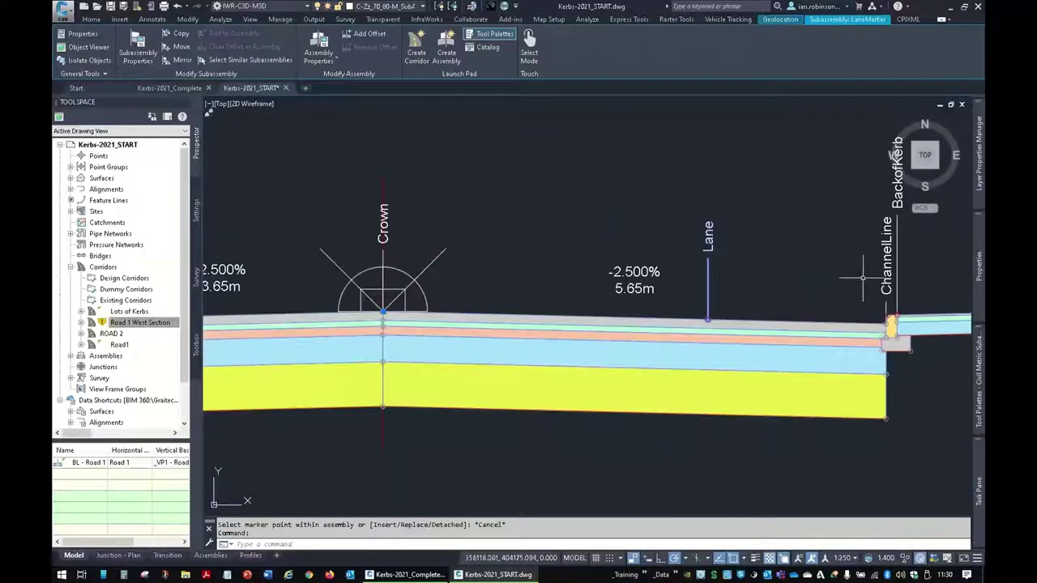
pyautogui.moveTo(978, 275)
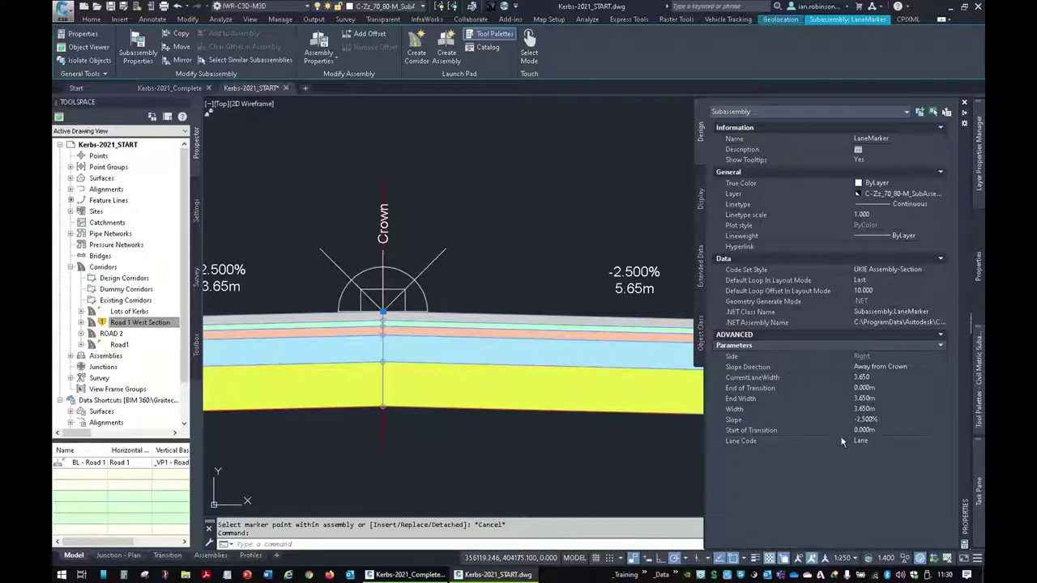
pyautogui.scroll(-3, 551, 235)
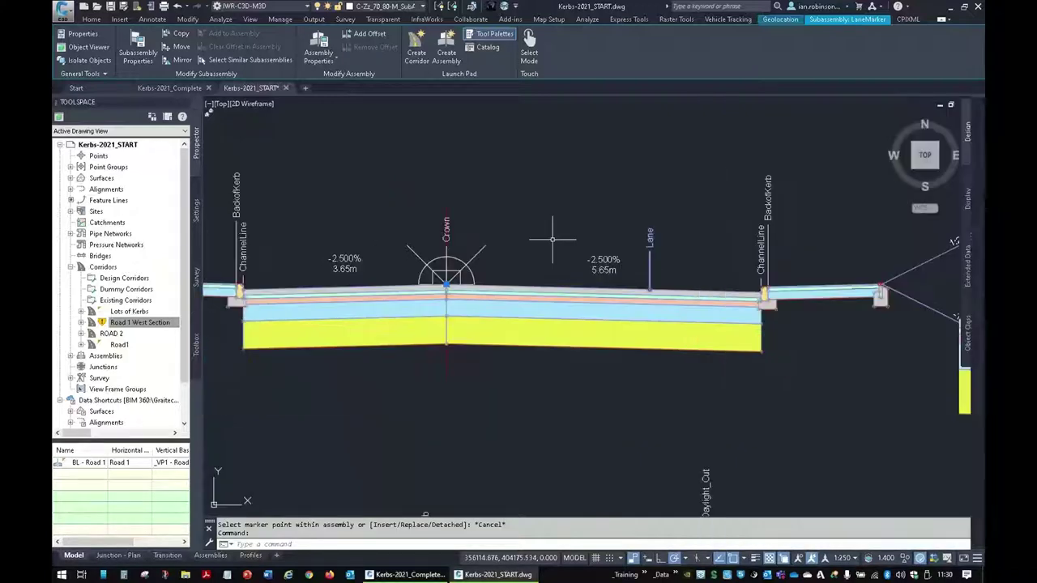
pyautogui.scroll(-1, 565, 238)
pyautogui.scroll(-1, 616, 211)
pyautogui.press('Escape')
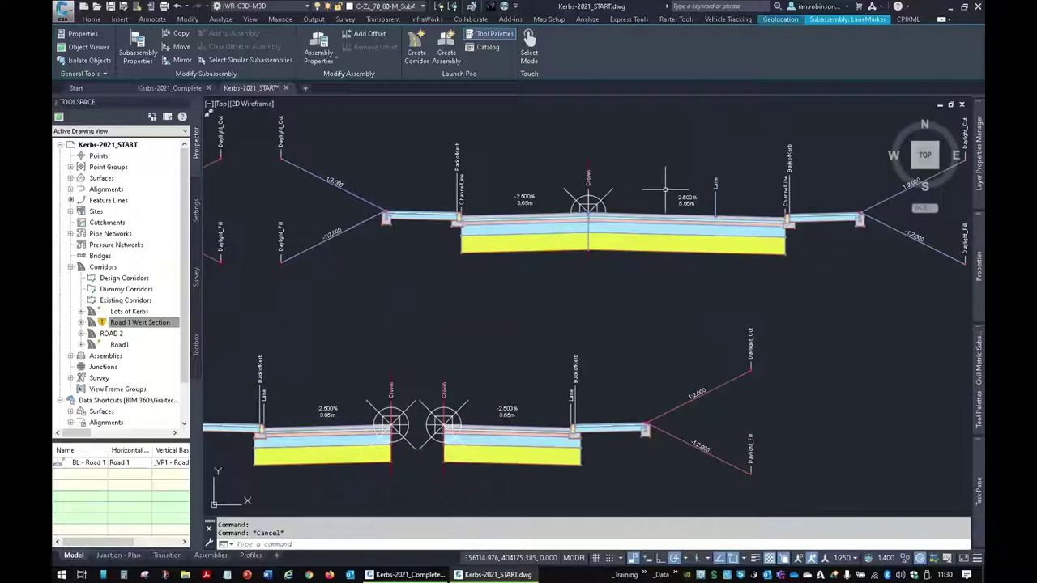
pyautogui.scroll(-8, 667, 189)
pyautogui.scroll(-3, 545, 329)
pyautogui.moveTo(544, 329)
pyautogui.mouseDown(button='middle')
pyautogui.moveTo(706, 247)
pyautogui.moveTo(599, 305)
pyautogui.mouseUp(button='middle')
pyautogui.scroll(2, 598, 305)
pyautogui.scroll(5, 571, 271)
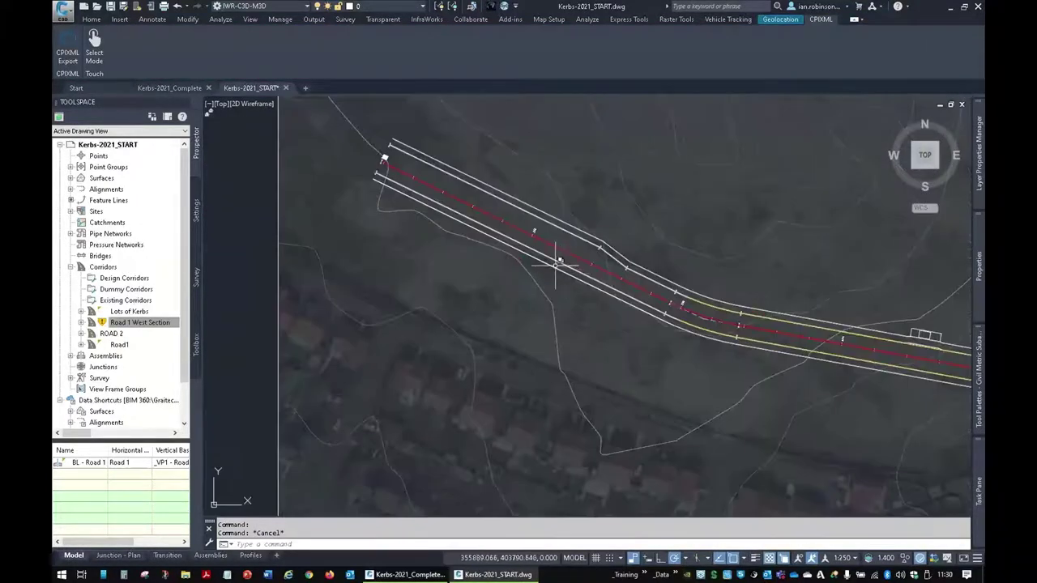
# Rebuild the Road 1 West Section corridor from Prospector.
pyautogui.click(139, 324)
pyautogui.rightClick(139, 323)
pyautogui.click(169, 353)
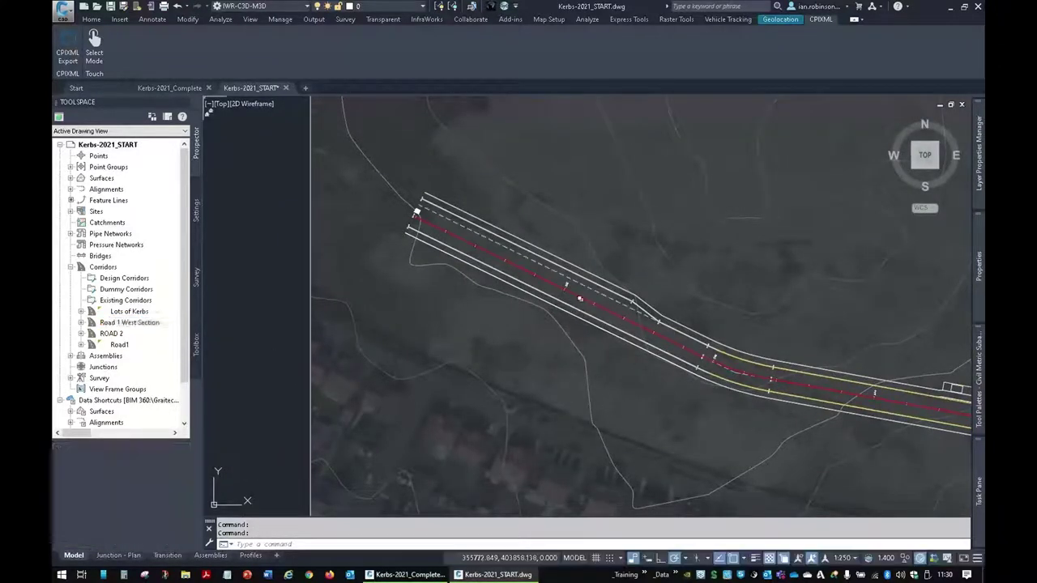
# Open the Road 1 West Section corridor in the Section Editor at chainage 0.000m.
pyautogui.scroll(5, 583, 297)
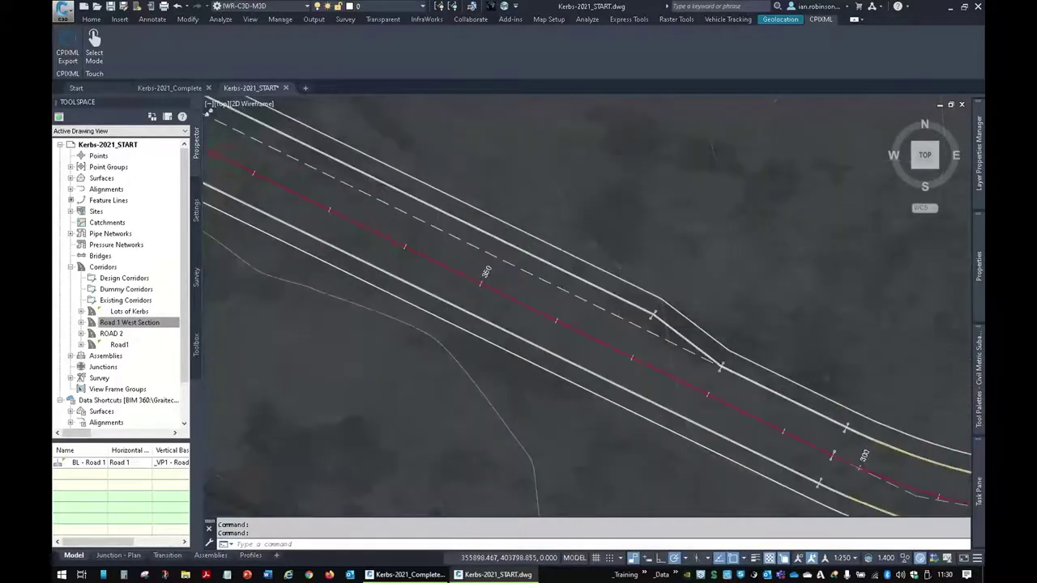
pyautogui.moveTo(637, 363); pyautogui.dragTo(604, 367, button='middle')
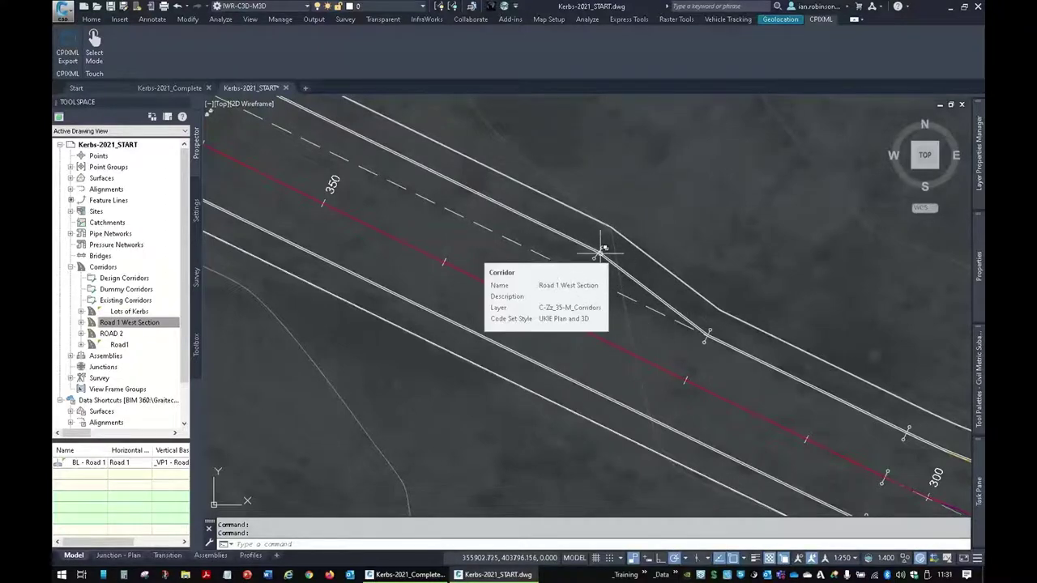
pyautogui.click(605, 253)
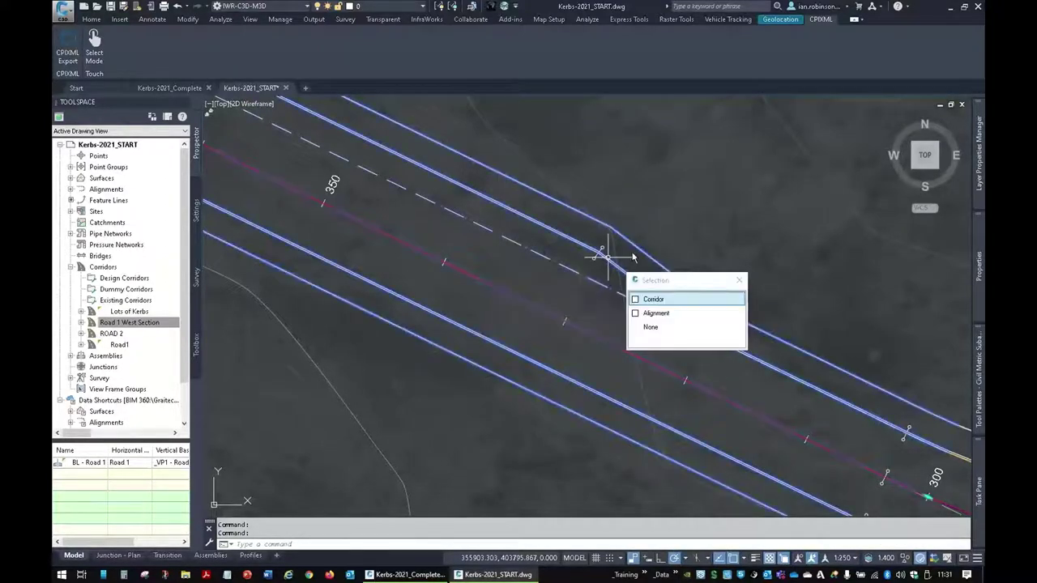
pyautogui.click(671, 299)
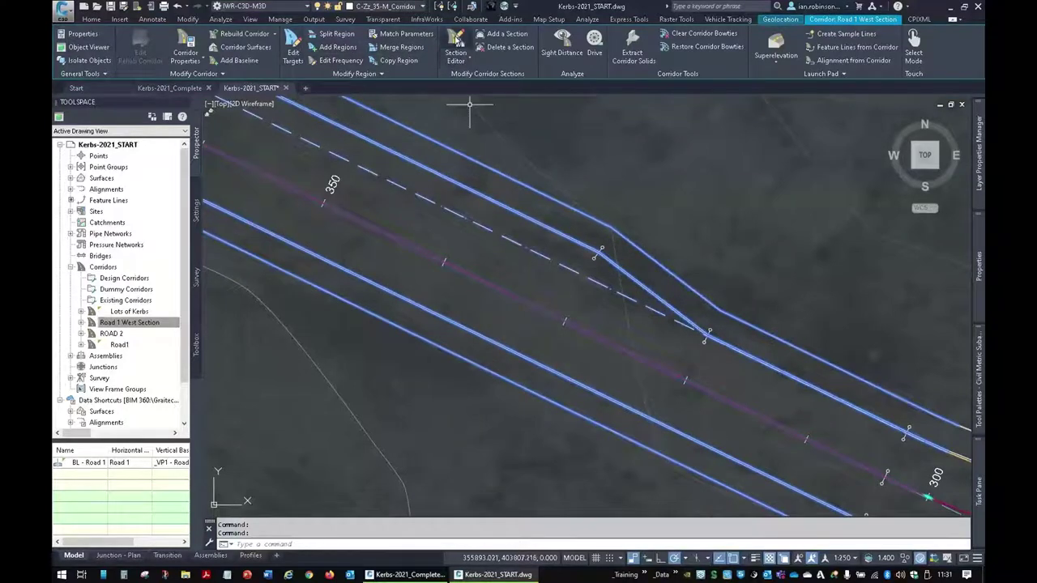
pyautogui.click(455, 50)
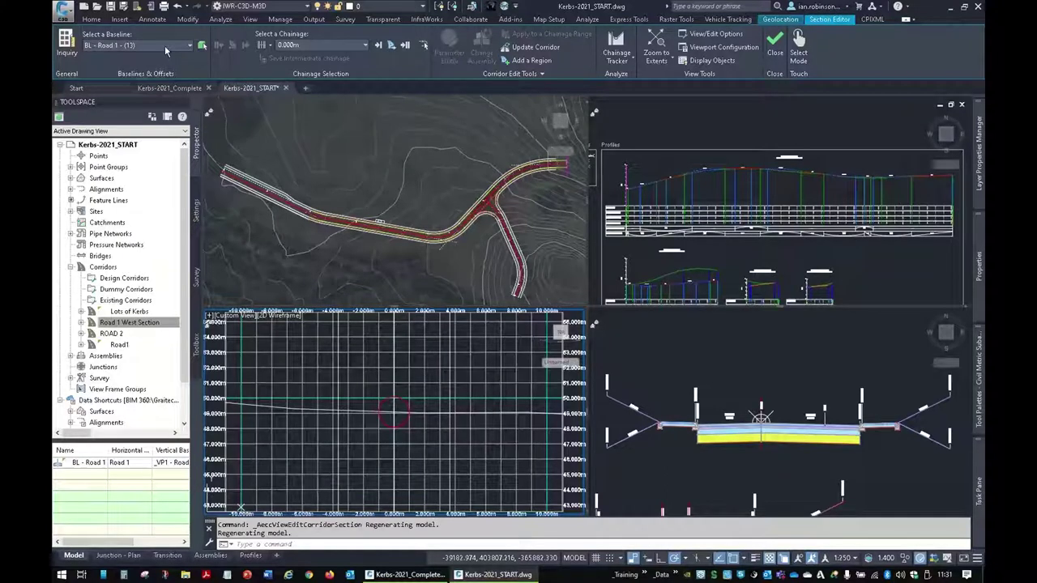
# Go to chainage 350.000m on baseline BL - Road 1 - (13) and open the Parameter Editor.
pyautogui.click(164, 45)
pyautogui.click(164, 45)
pyautogui.click(302, 45)
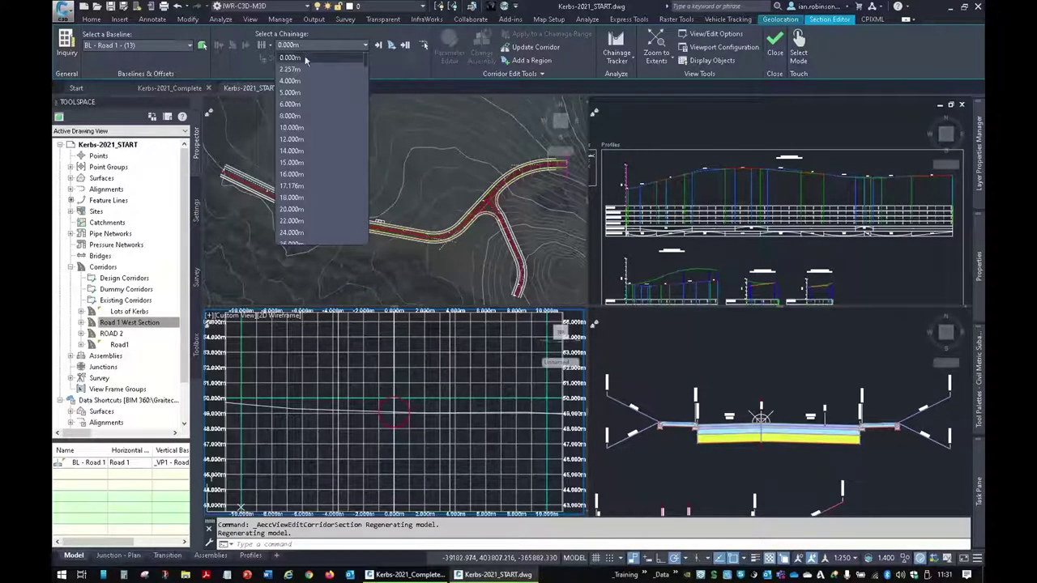
pyautogui.scroll(-15, 319, 164)
pyautogui.scroll(-9, 321, 174)
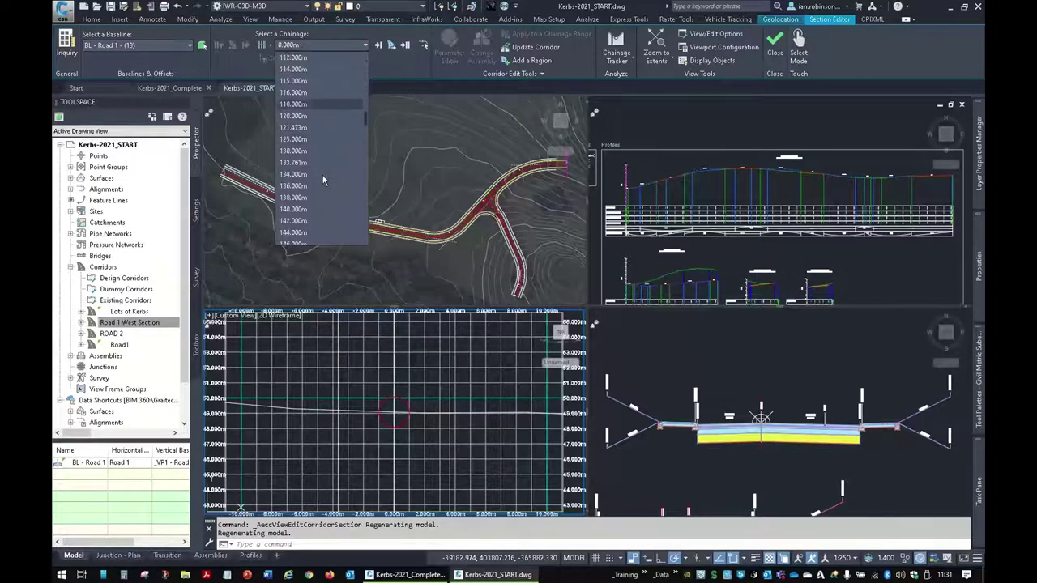
pyautogui.scroll(-17, 319, 178)
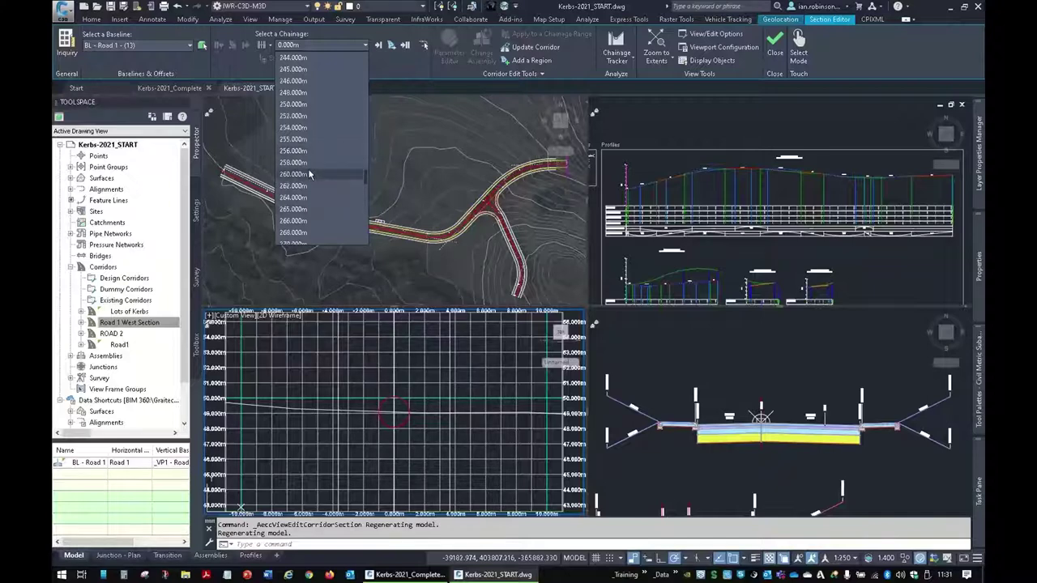
pyautogui.scroll(-7, 308, 175)
pyautogui.scroll(-5, 309, 172)
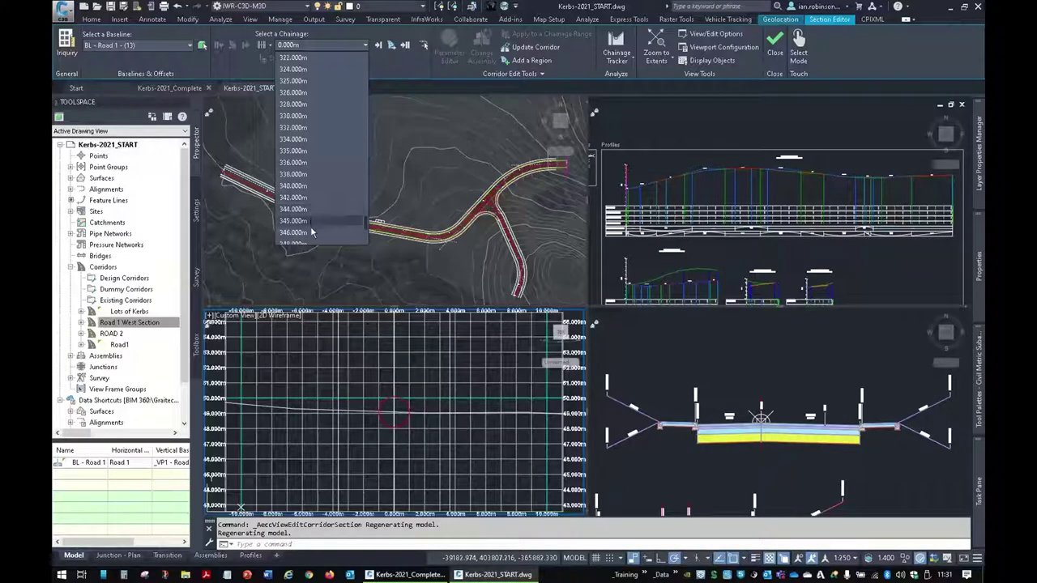
pyautogui.scroll(-3, 310, 205)
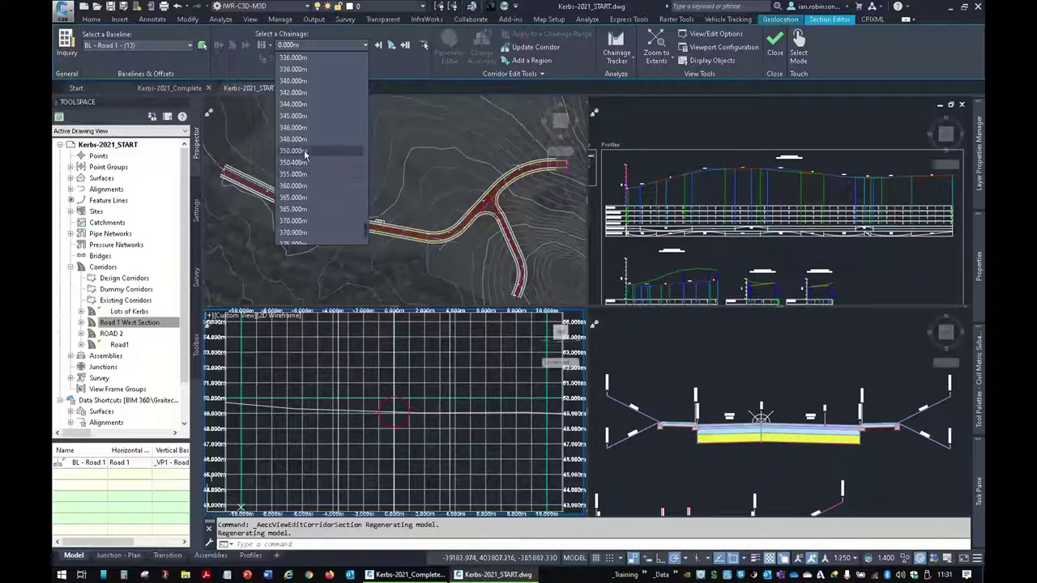
pyautogui.click(293, 150)
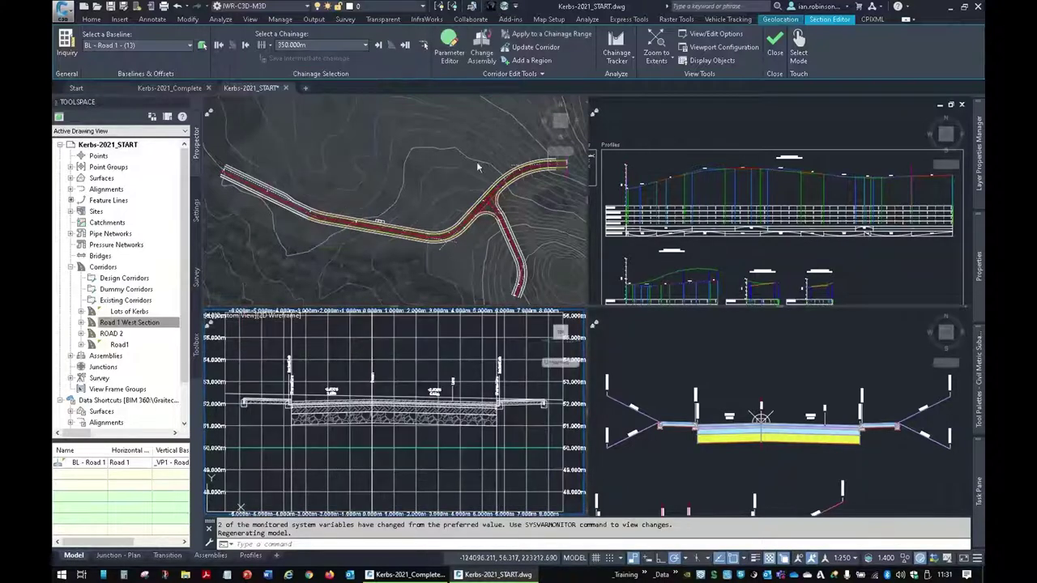
pyautogui.click(448, 45)
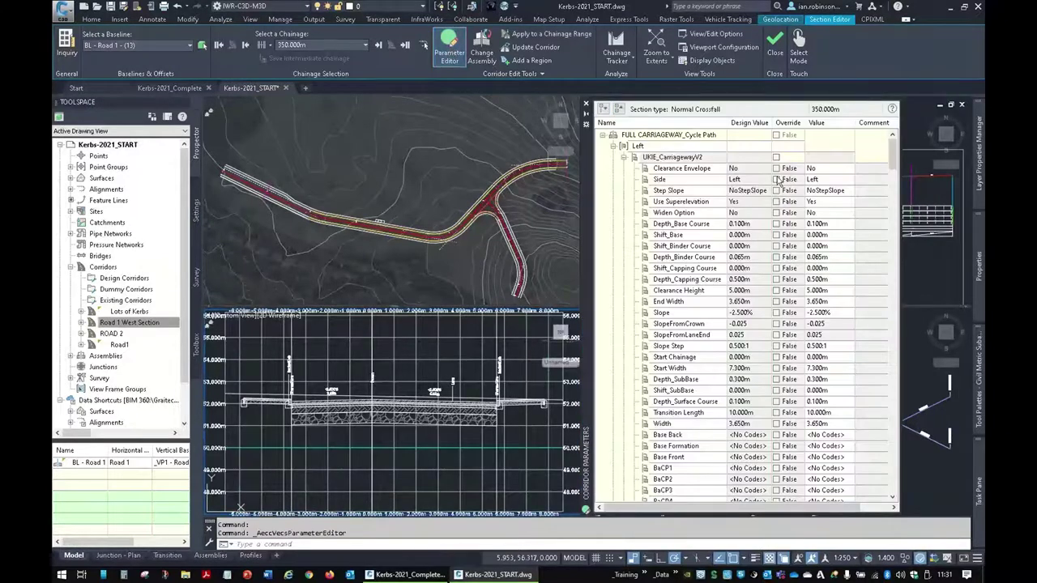
# Clear the right LaneMarker's Lane Code at chainage 350.000m.
pyautogui.click(618, 108)
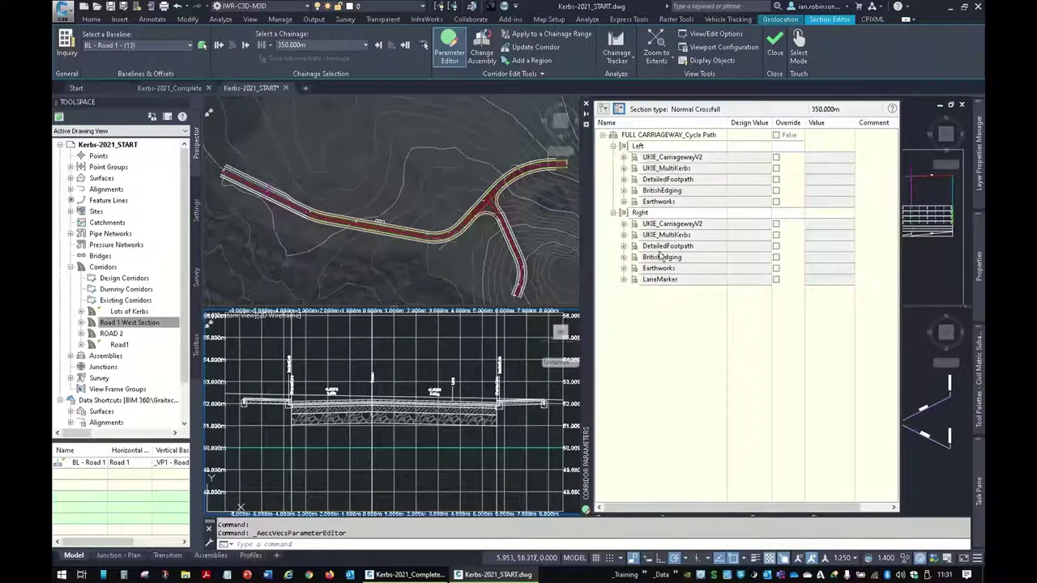
pyautogui.click(623, 280)
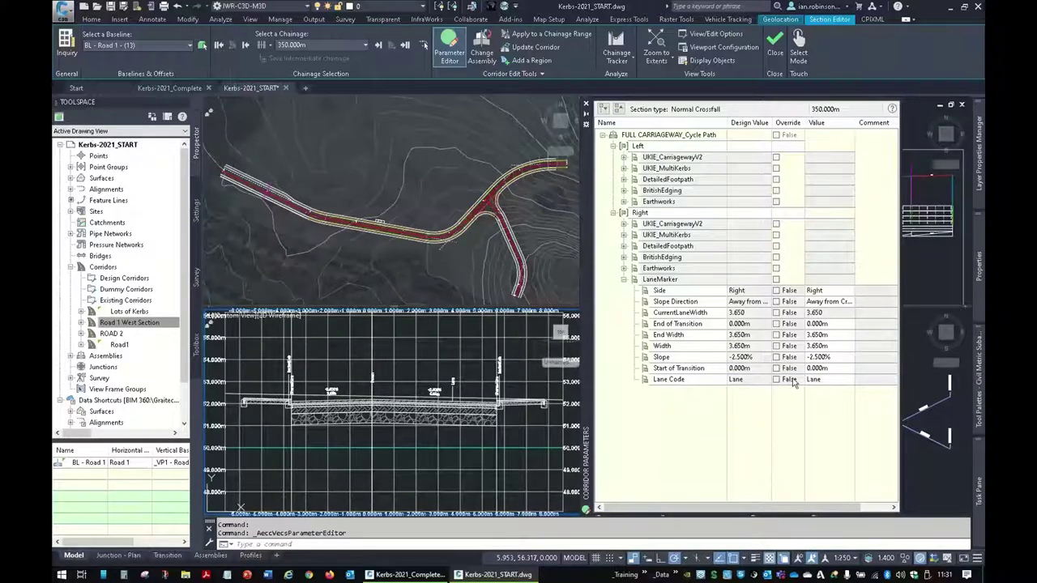
pyautogui.click(822, 379)
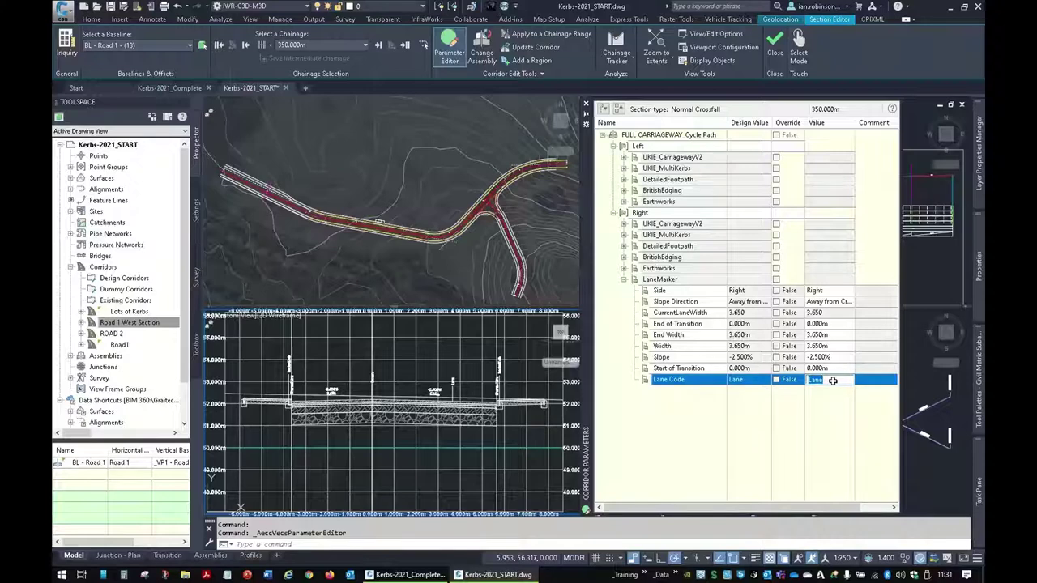
pyautogui.press('BackSpace')
pyautogui.press('Return')
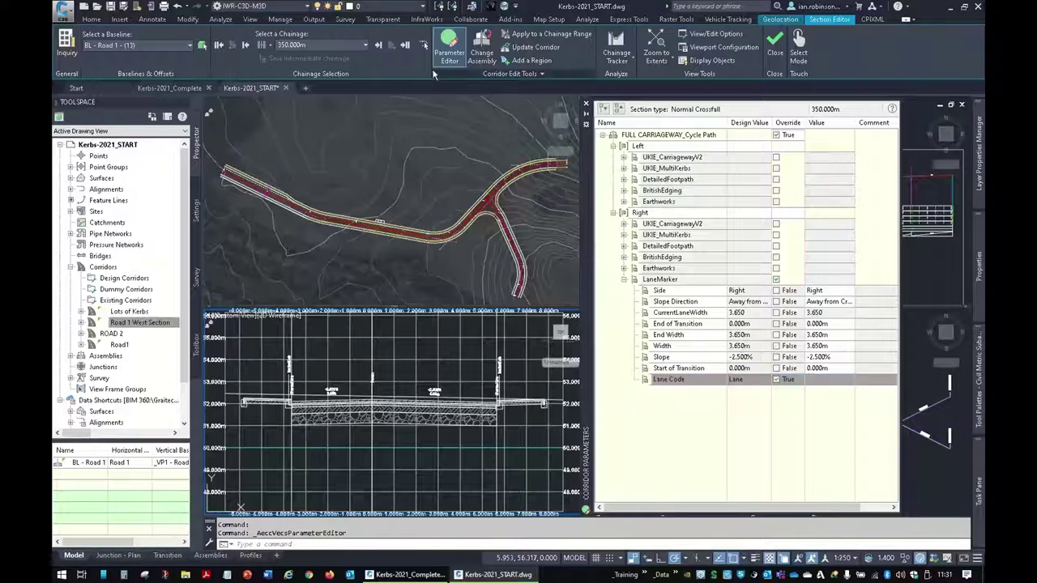
# Try applying the blank Lane Code over a chainage range, dismissing the end-chainage error.
pyautogui.click(535, 35)
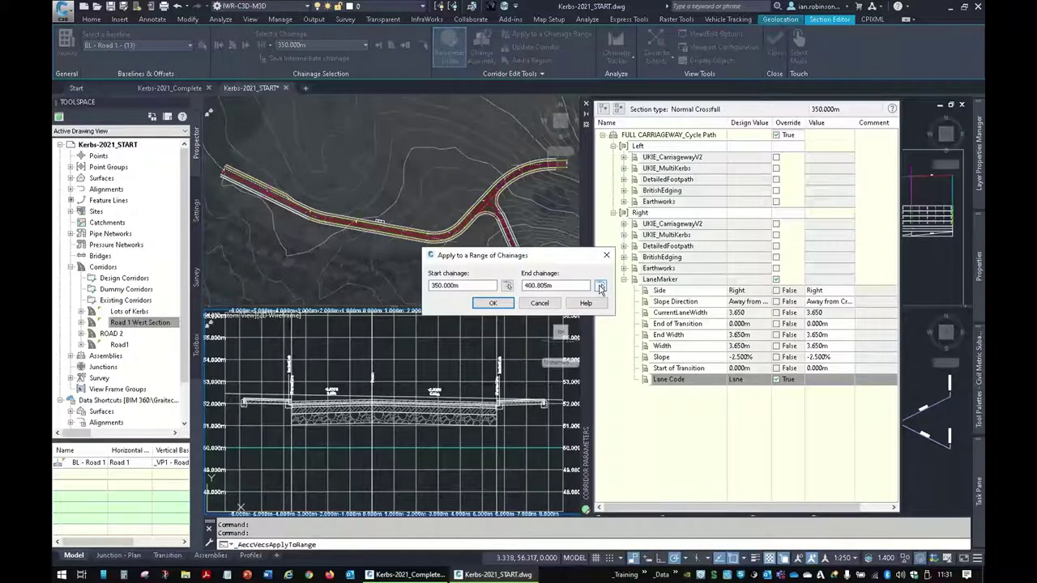
pyautogui.click(600, 286)
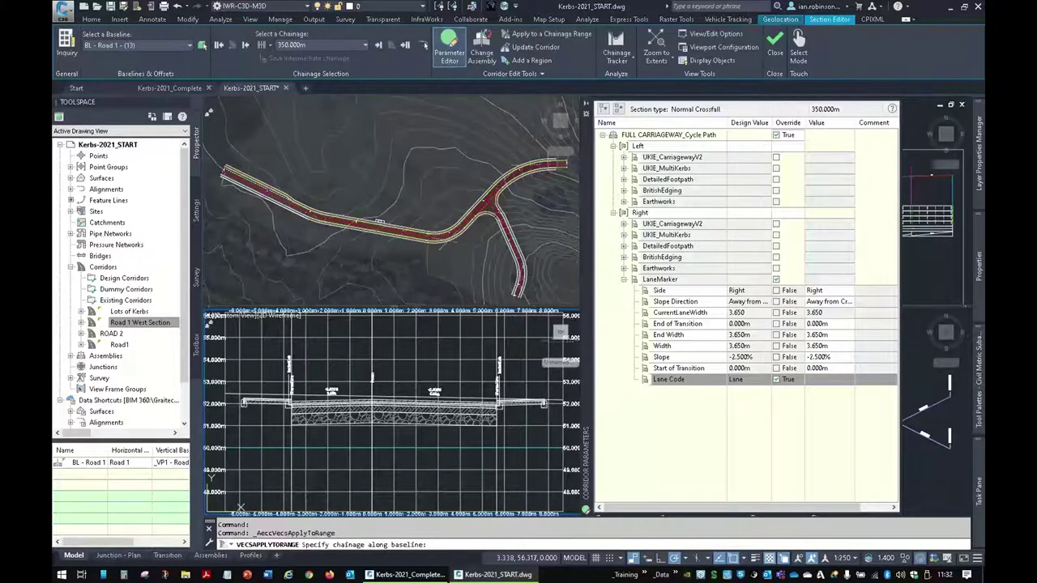
pyautogui.scroll(3, 281, 188)
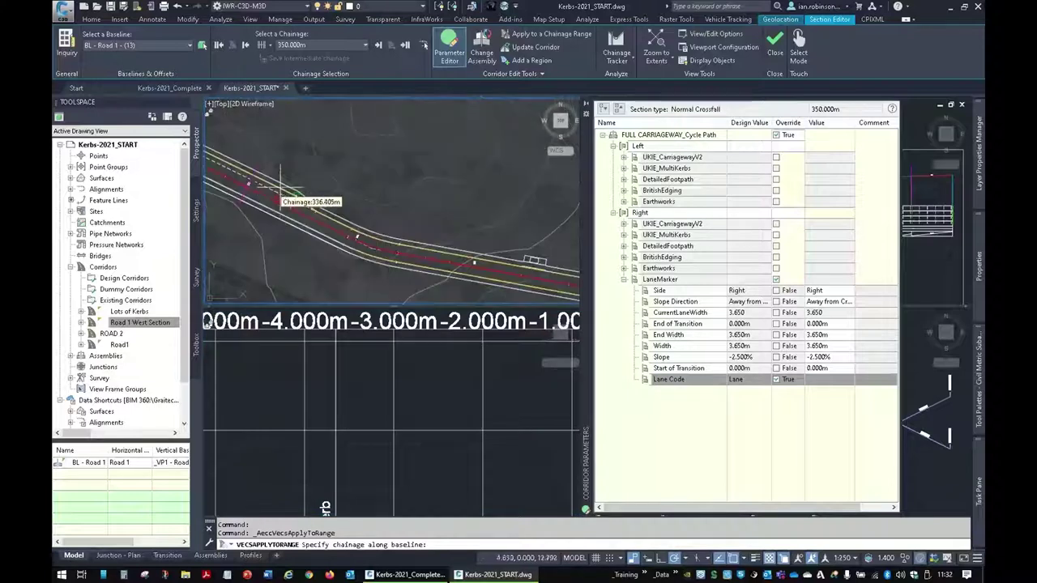
pyautogui.scroll(2, 281, 188)
pyautogui.click(385, 242)
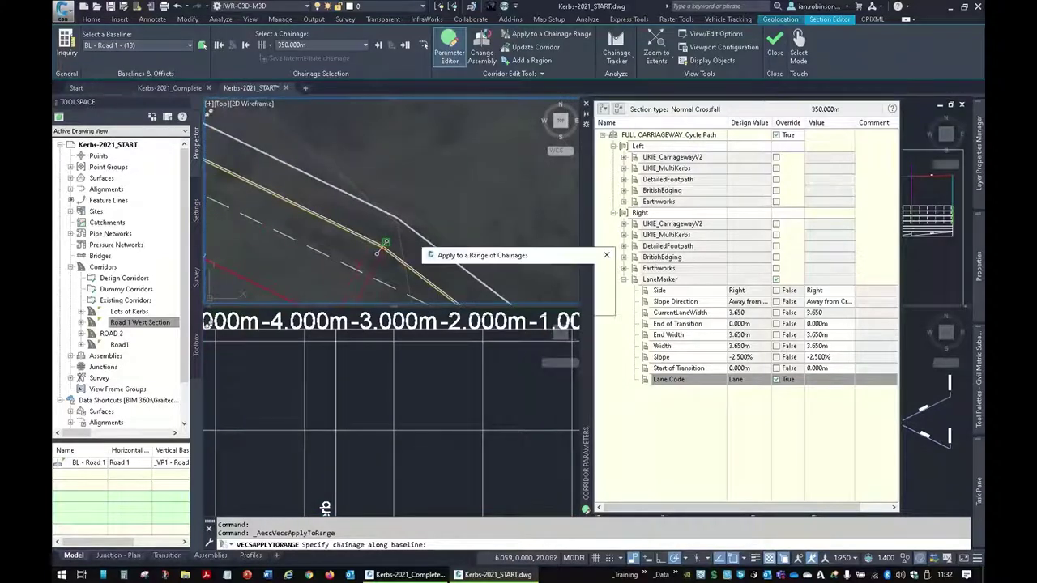
pyautogui.click(528, 306)
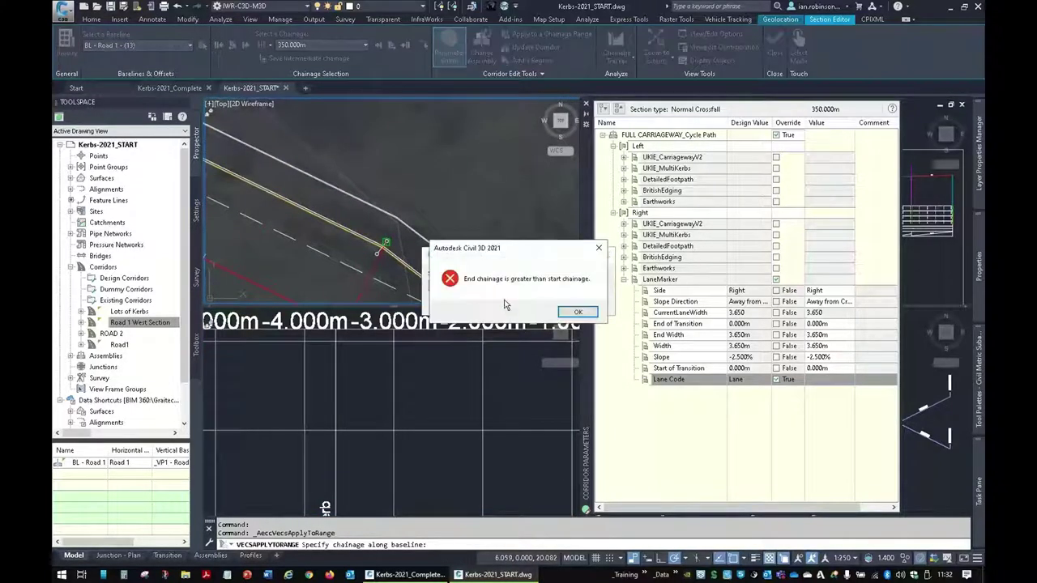
pyautogui.click(568, 312)
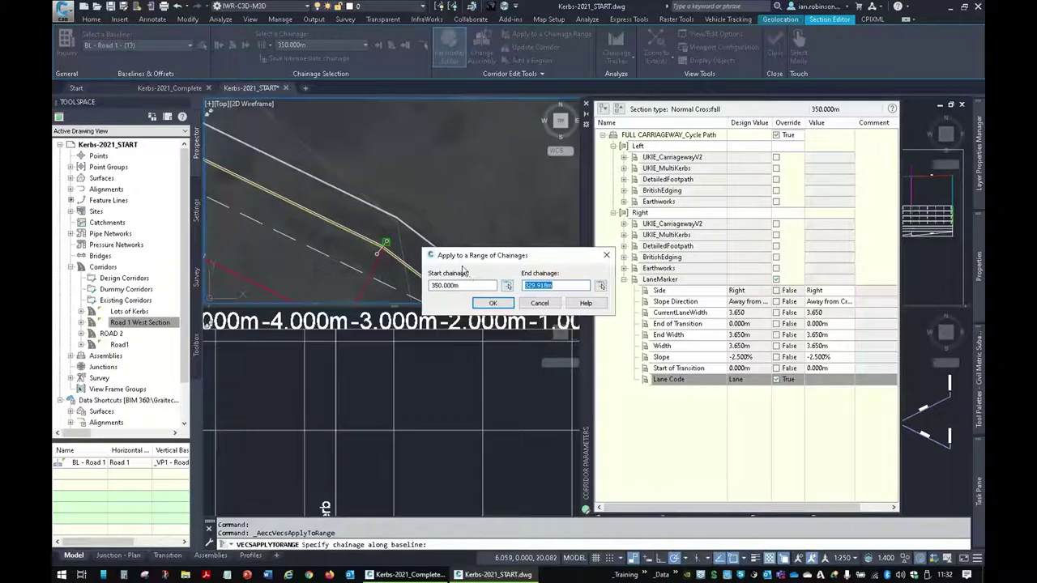
# Pick a new end chainage near 329.918m, then cancel applying the range.
pyautogui.click(492, 304)
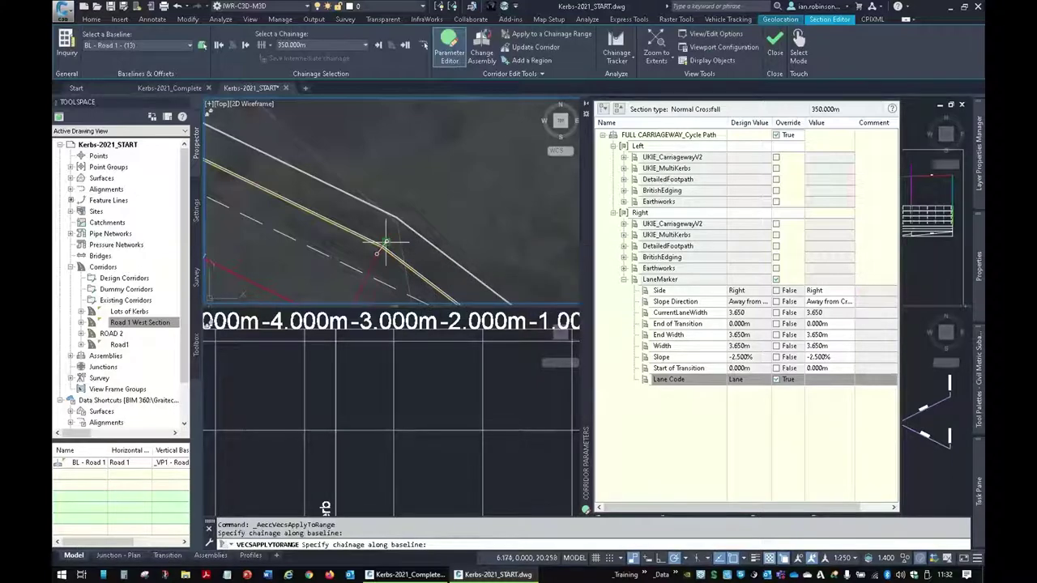
pyautogui.moveTo(385, 242); pyautogui.dragTo(407, 180, button='middle')
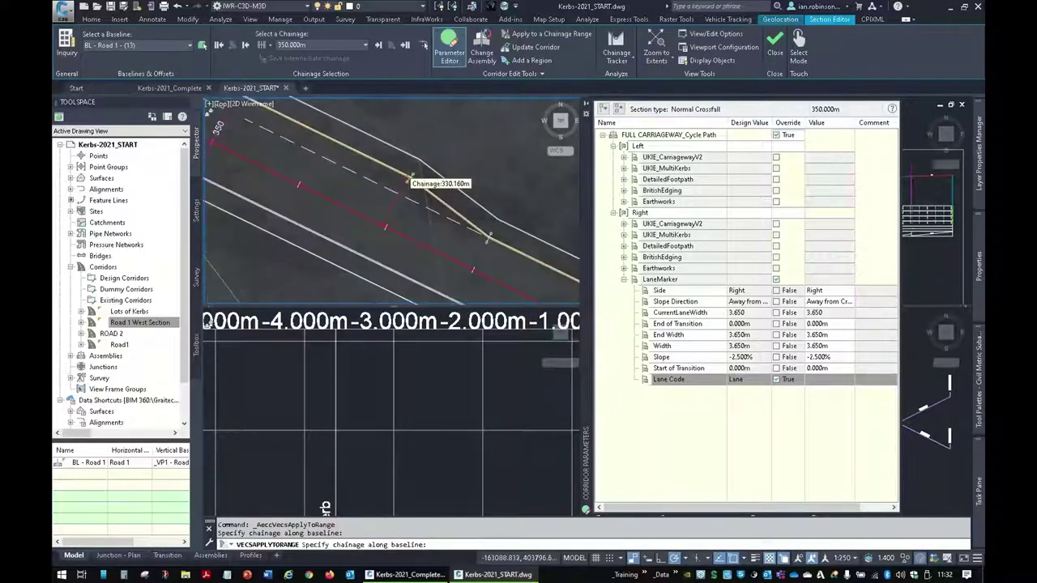
pyautogui.scroll(-2, 407, 180)
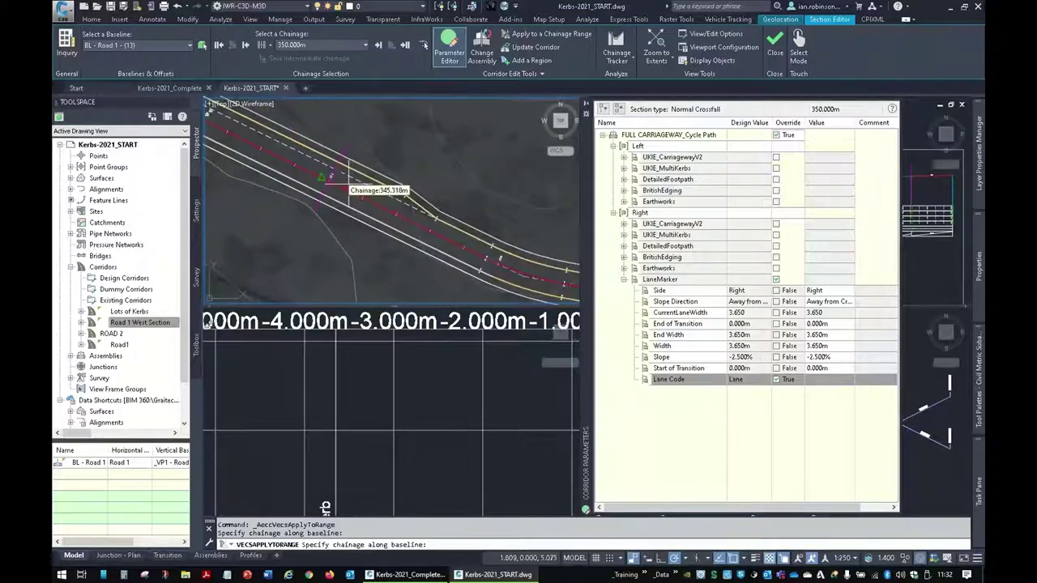
pyautogui.scroll(1, 437, 217)
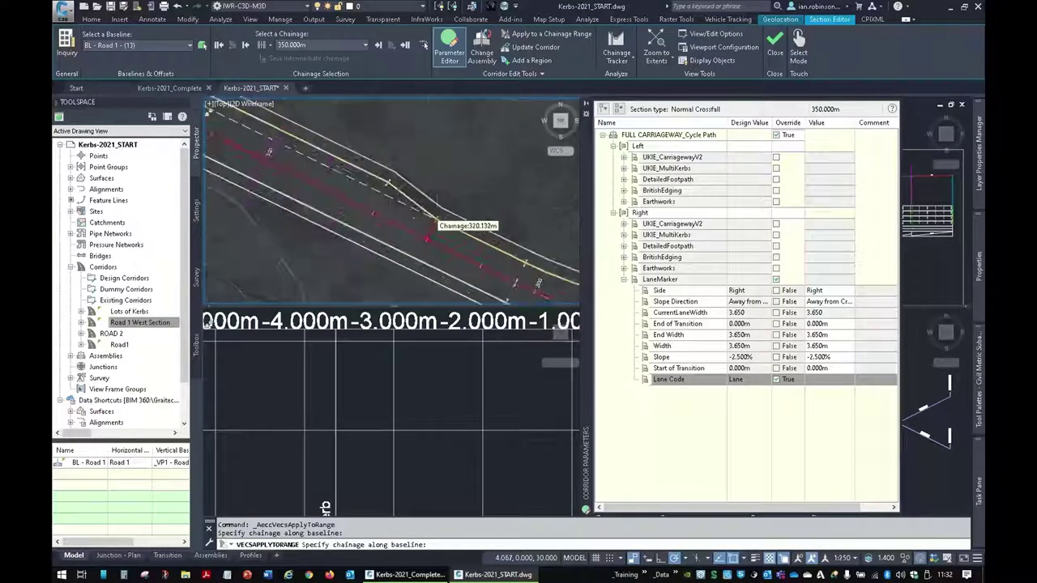
pyautogui.scroll(3, 437, 217)
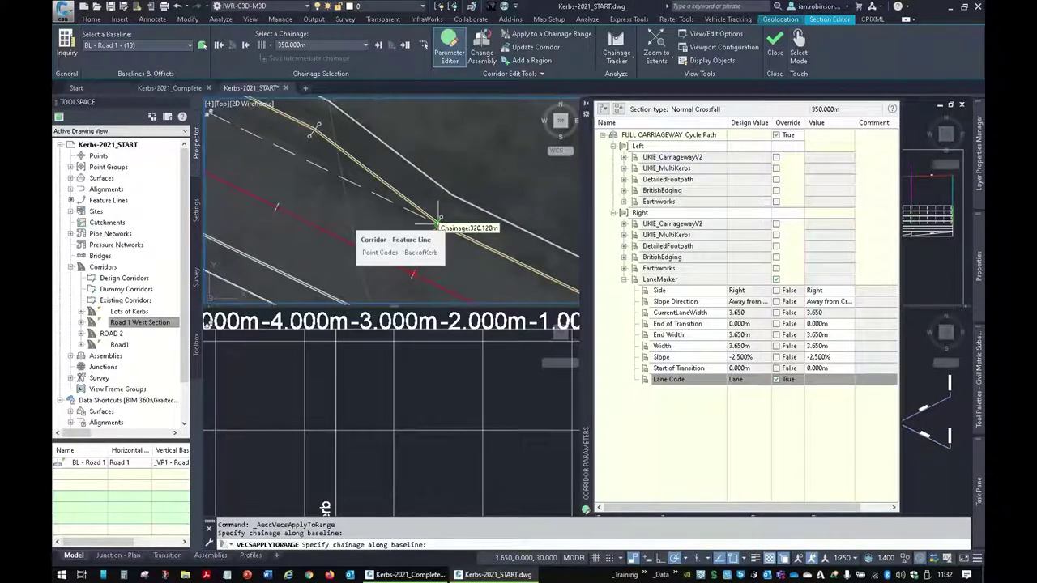
pyautogui.scroll(-5, 473, 229)
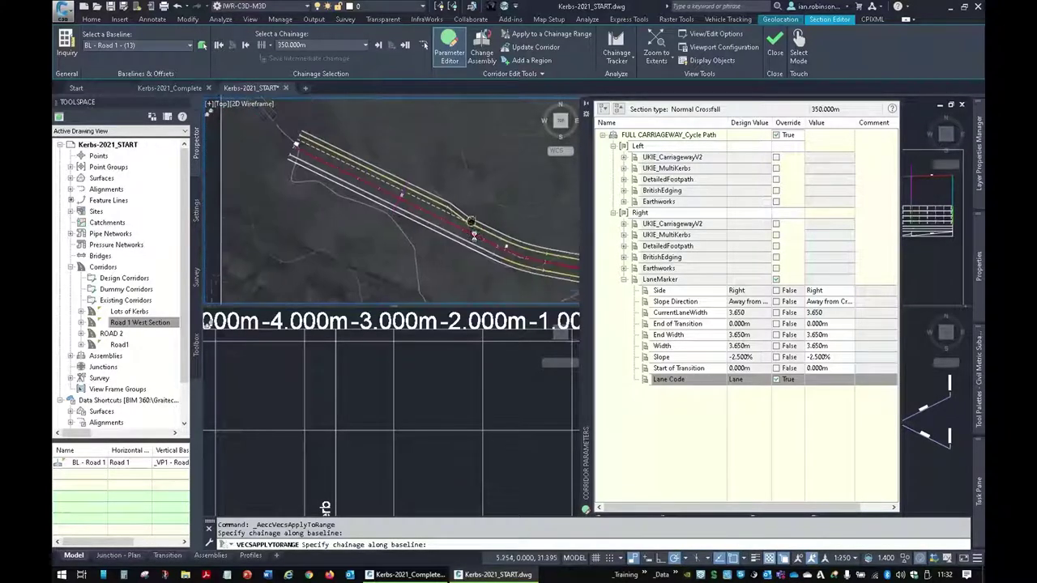
pyautogui.scroll(4, 474, 228)
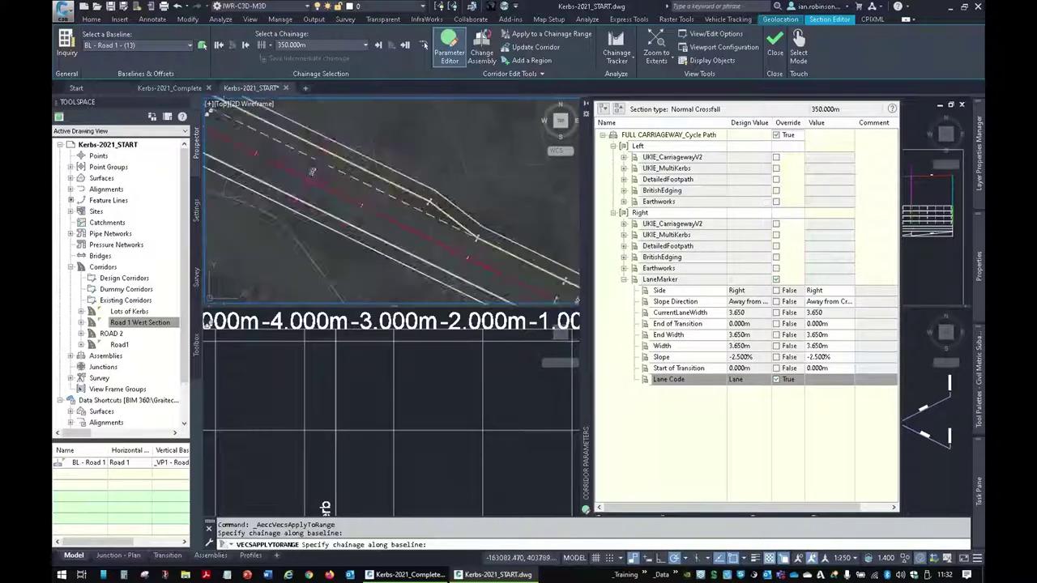
pyautogui.click(484, 236)
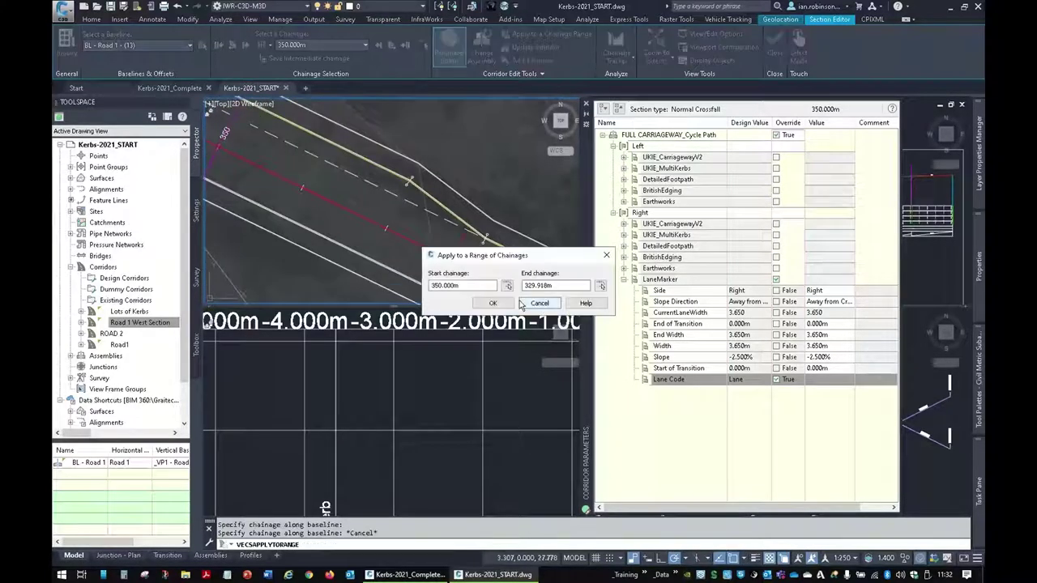
pyautogui.click(540, 303)
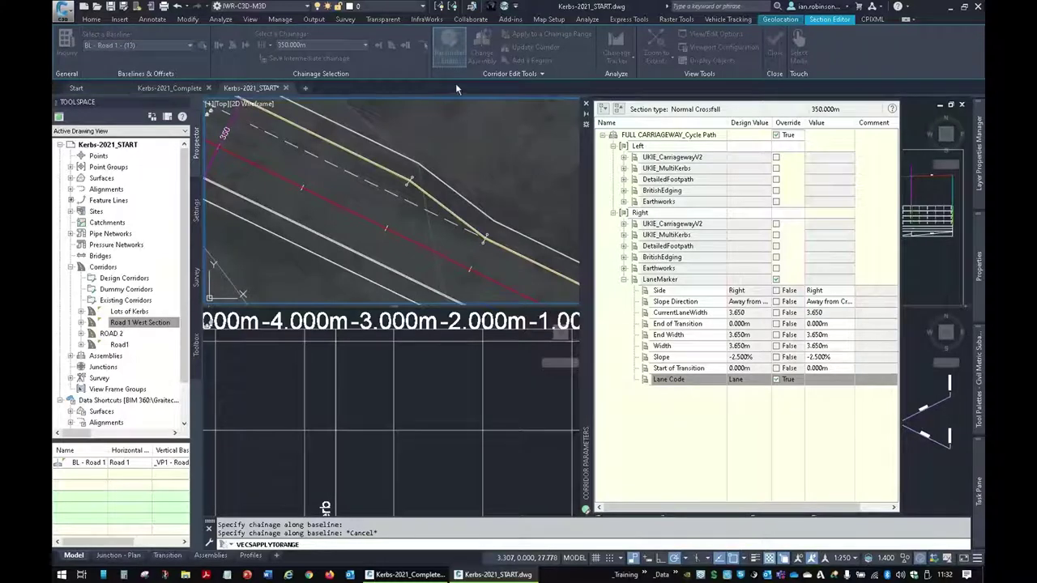
# Remove the Lane Code override and step back from chainage 350.000m to 325.000m.
pyautogui.click(776, 379)
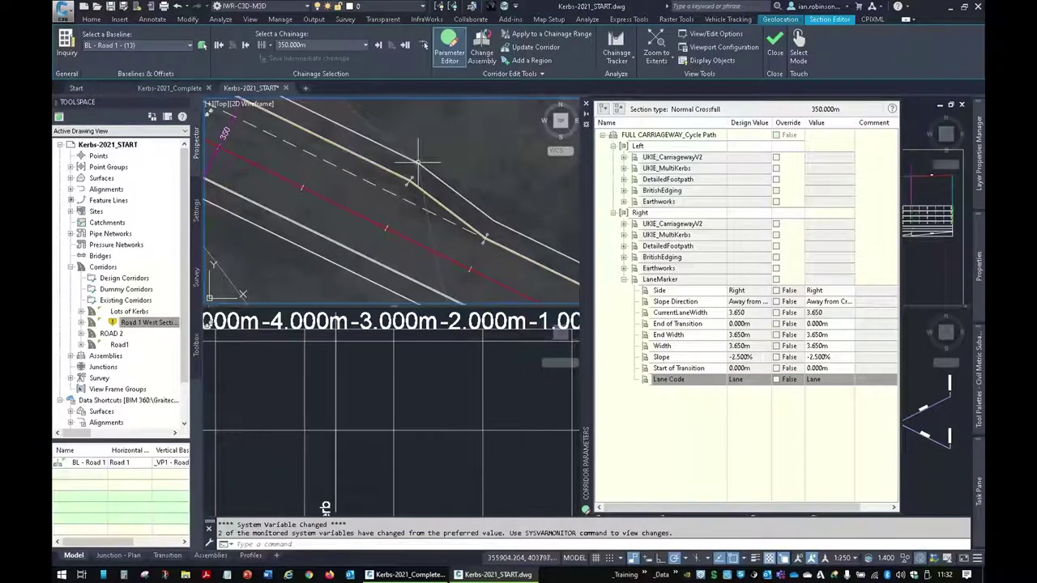
pyautogui.click(336, 46)
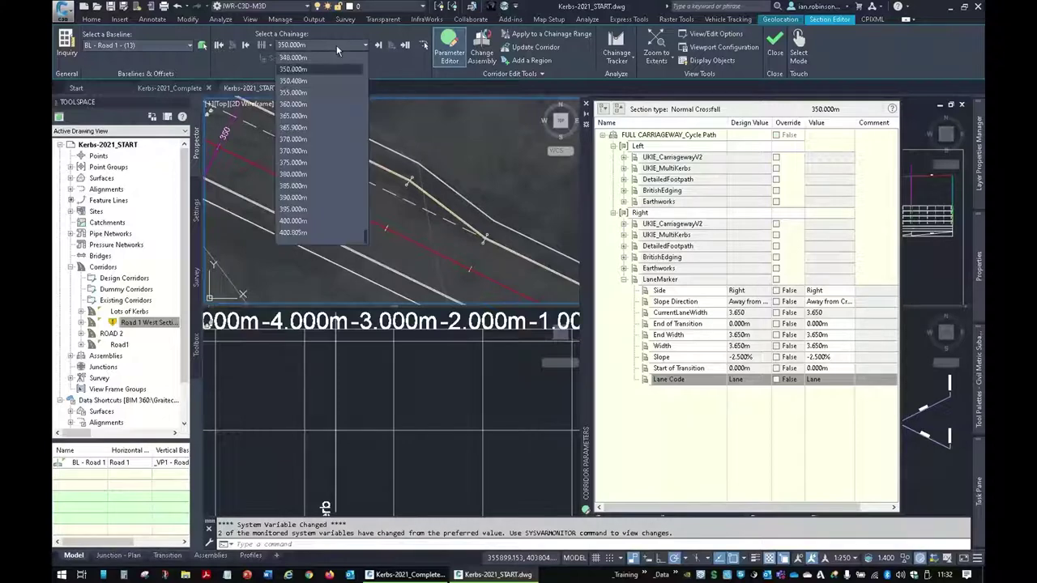
pyautogui.click(247, 47)
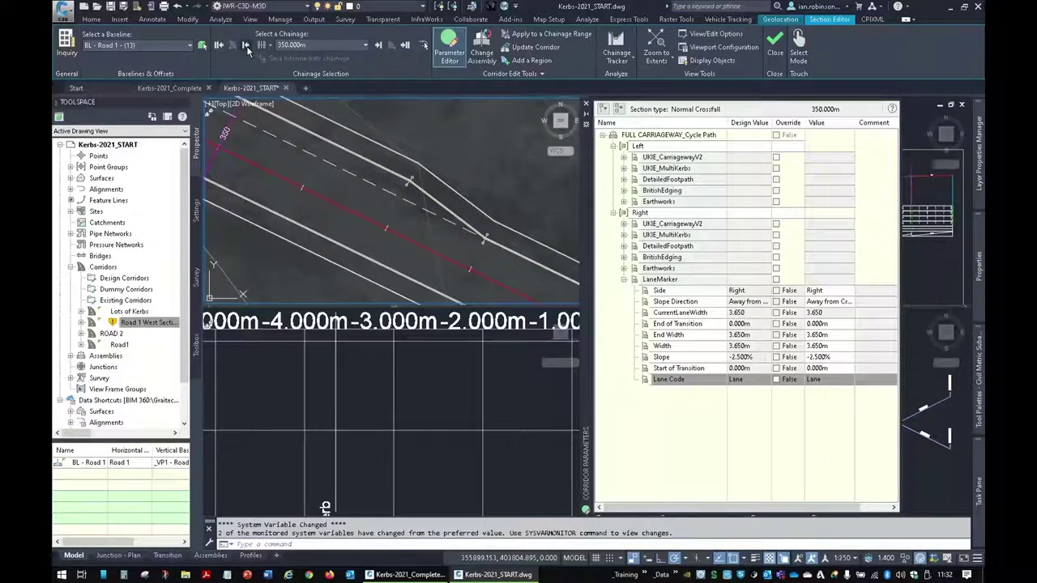
pyautogui.click(247, 48)
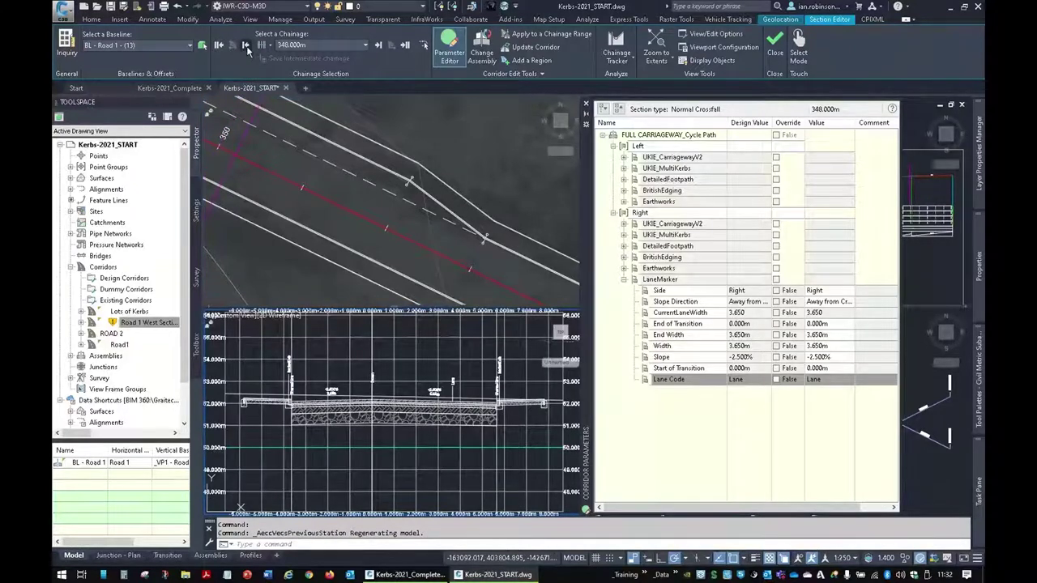
pyautogui.click(247, 48)
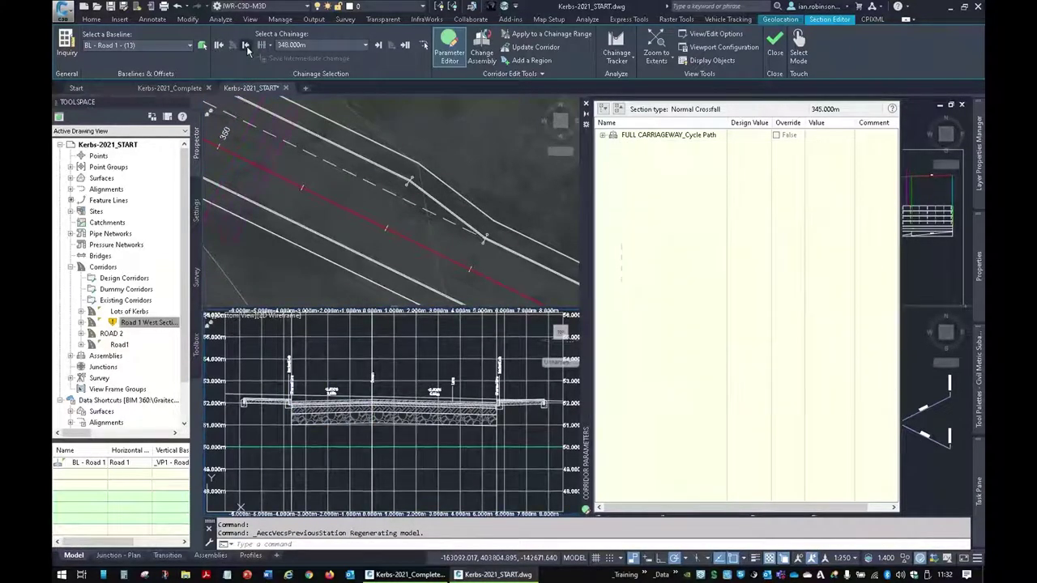
pyautogui.click(247, 47)
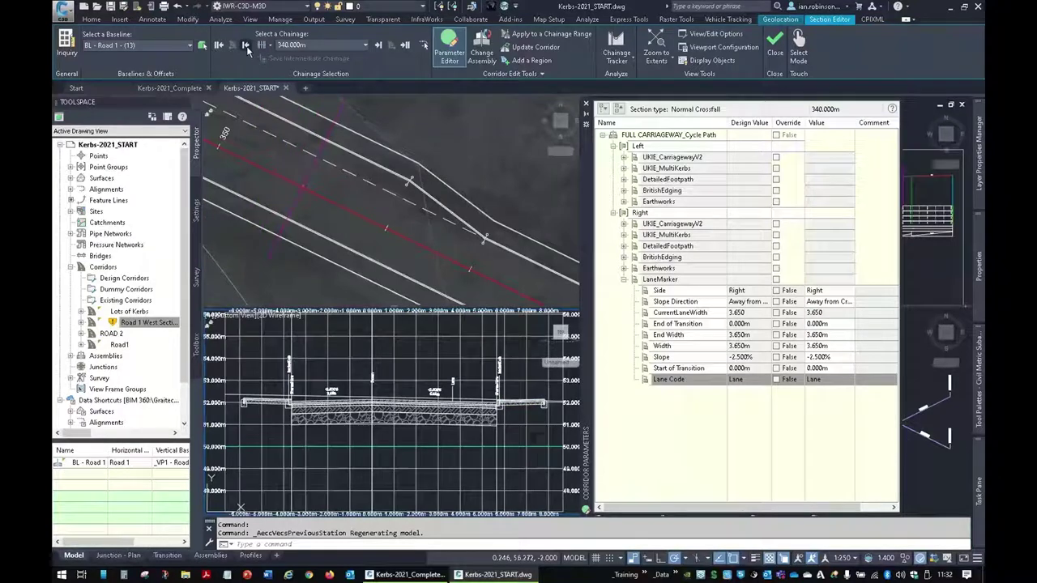
pyautogui.click(247, 48)
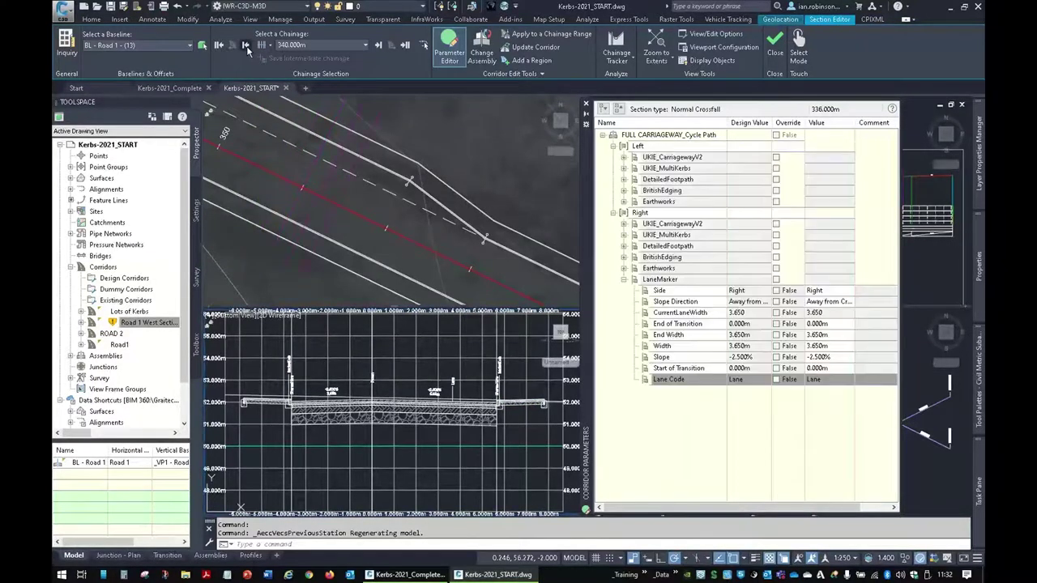
pyautogui.click(247, 48)
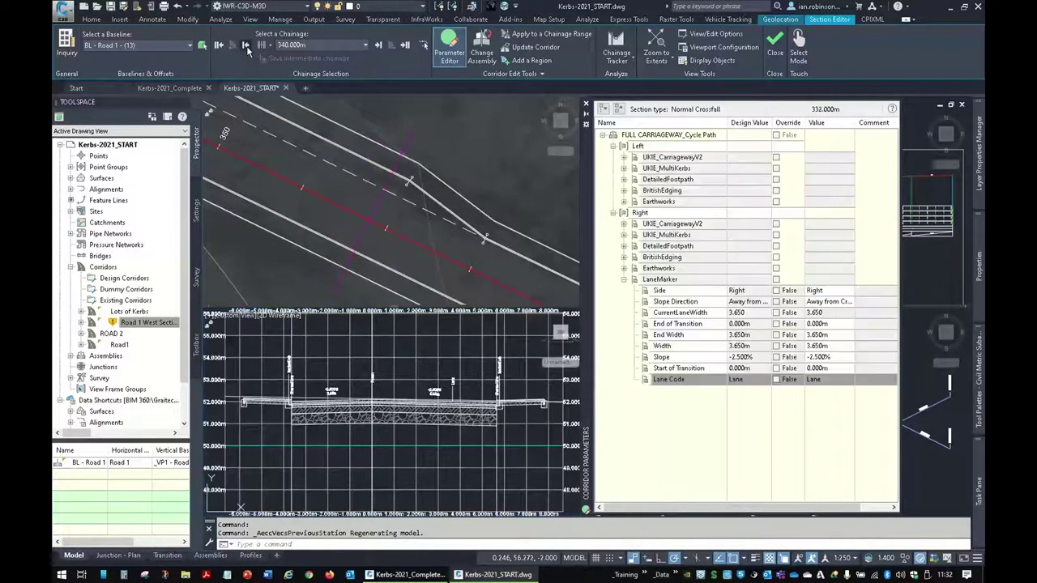
pyautogui.click(247, 48)
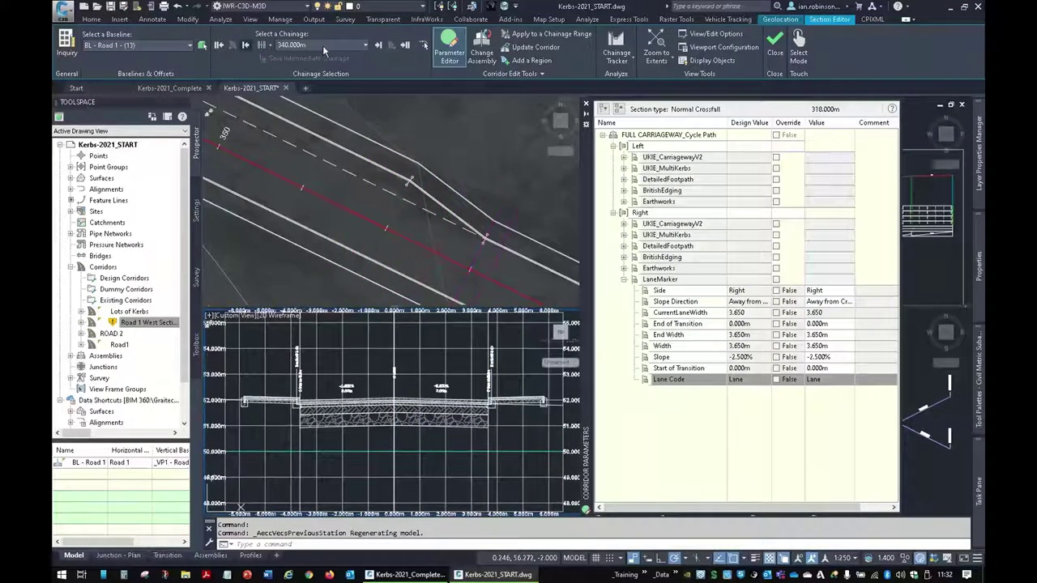
# Step forward through chainages 315.000m, 316.000m and 318.000m to 320.000m.
pyautogui.scroll(2, 322, 45)
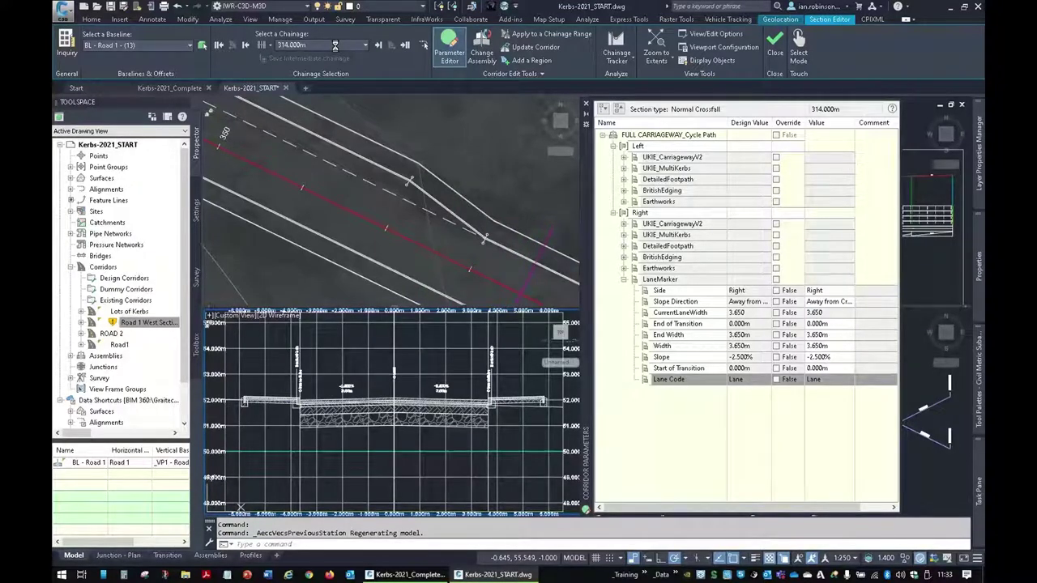
pyautogui.click(334, 45)
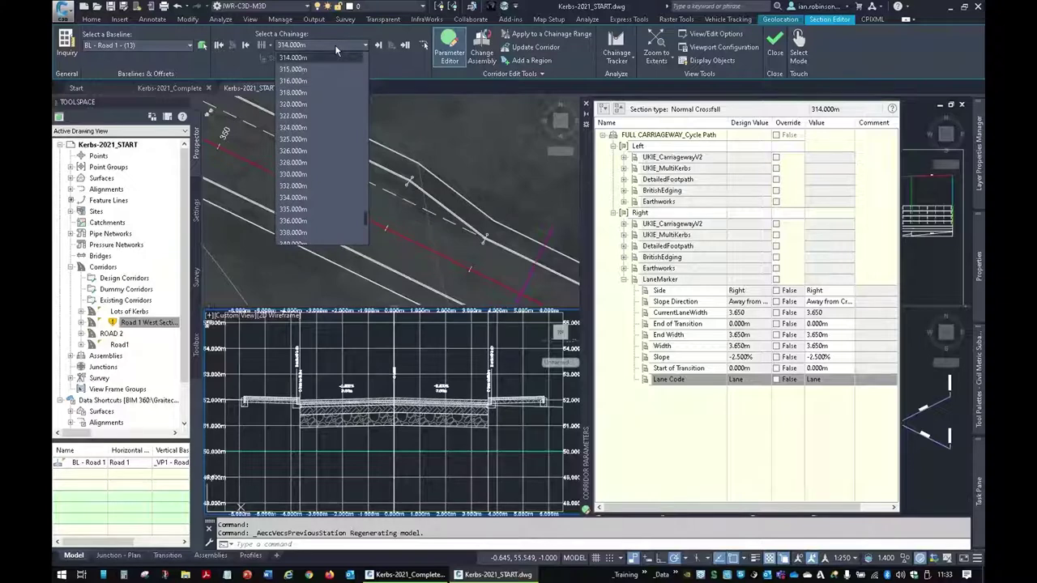
pyautogui.click(334, 45)
pyautogui.click(377, 46)
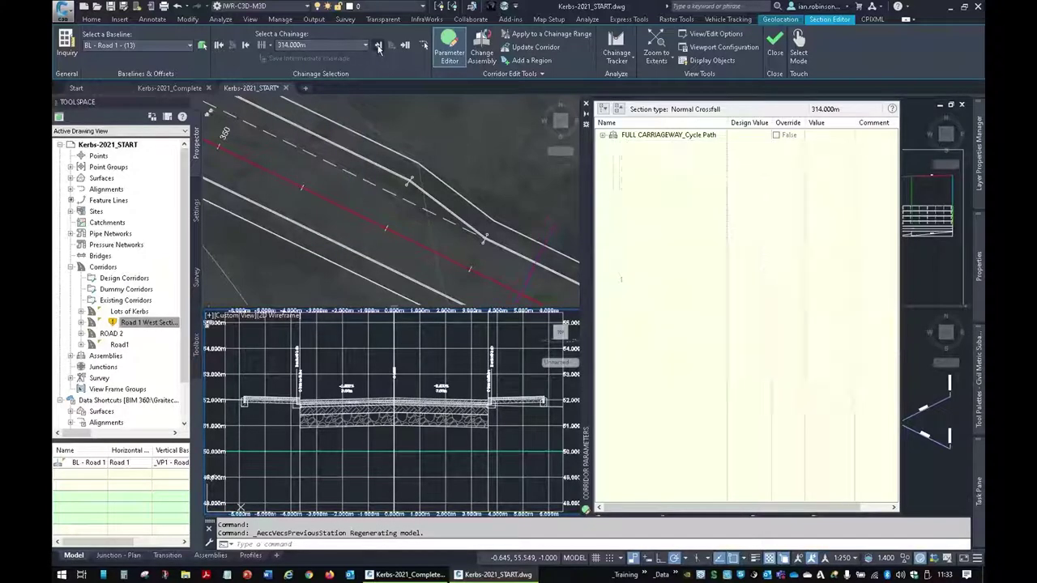
pyautogui.click(378, 45)
pyautogui.click(378, 46)
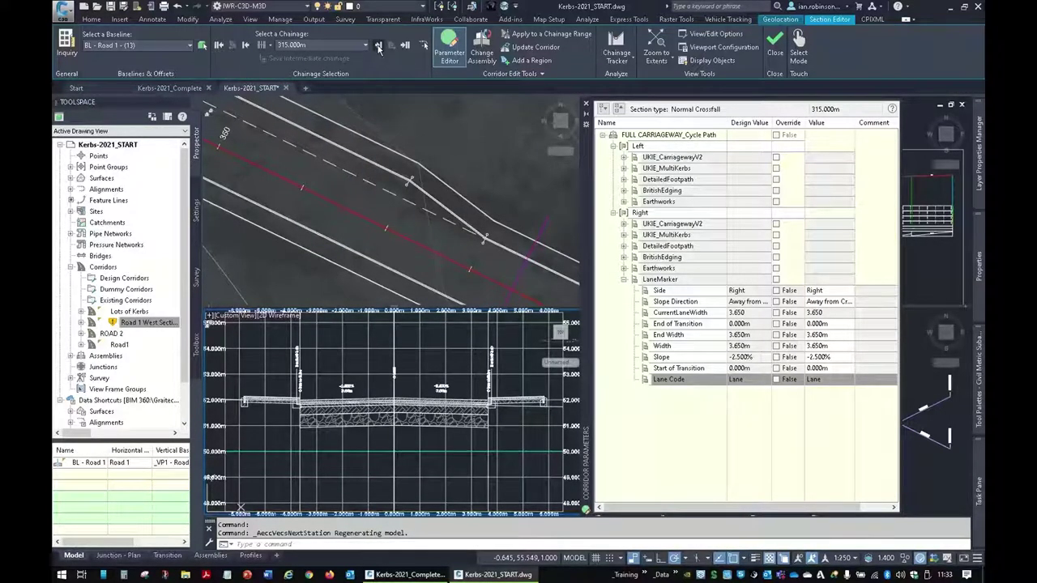
pyautogui.click(377, 46)
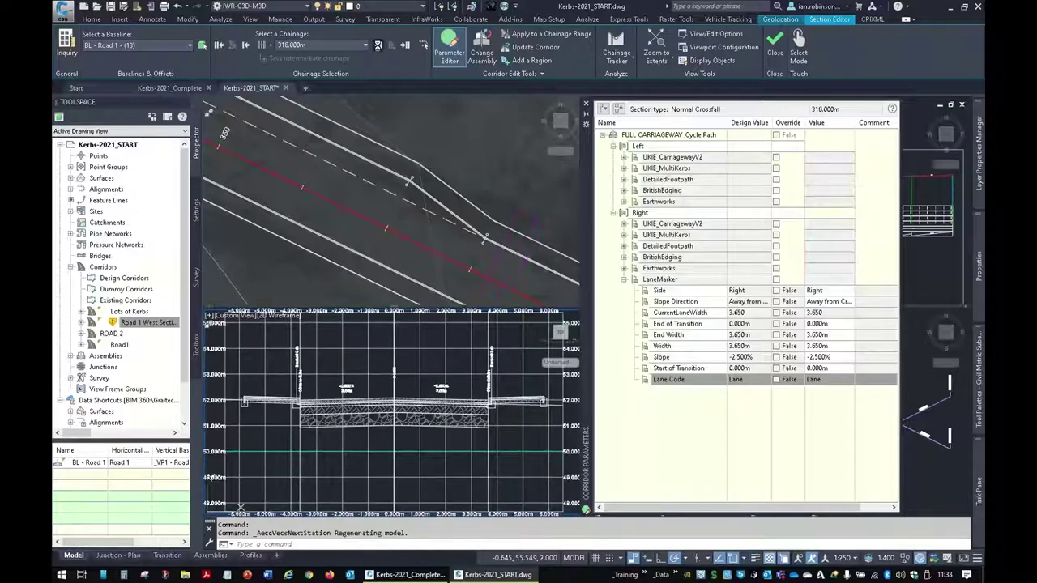
pyautogui.click(377, 46)
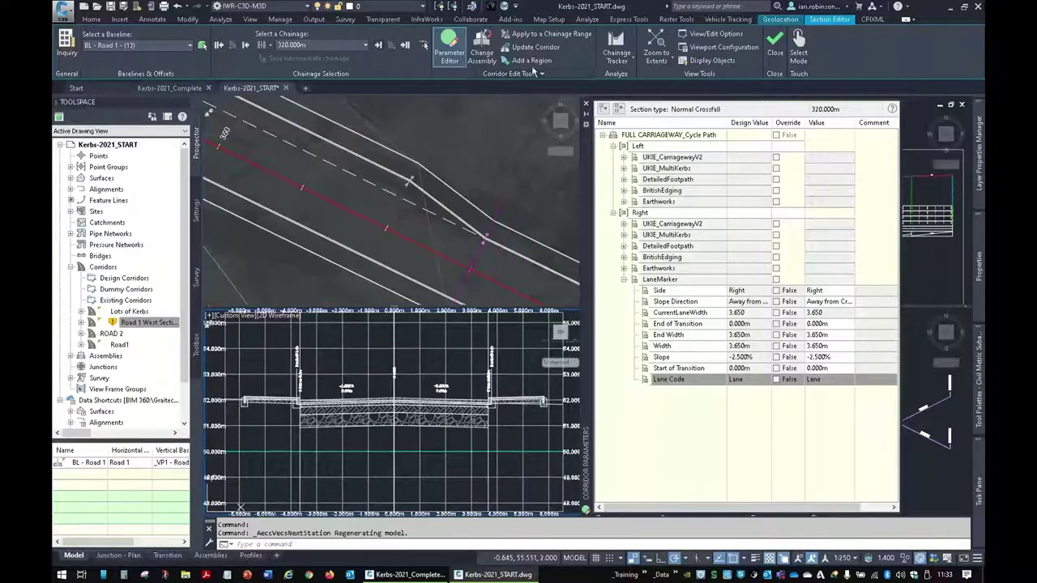
# Override the LaneMarker Lane Code at 320.000m and apply it through about 329.898m.
pyautogui.click(814, 381)
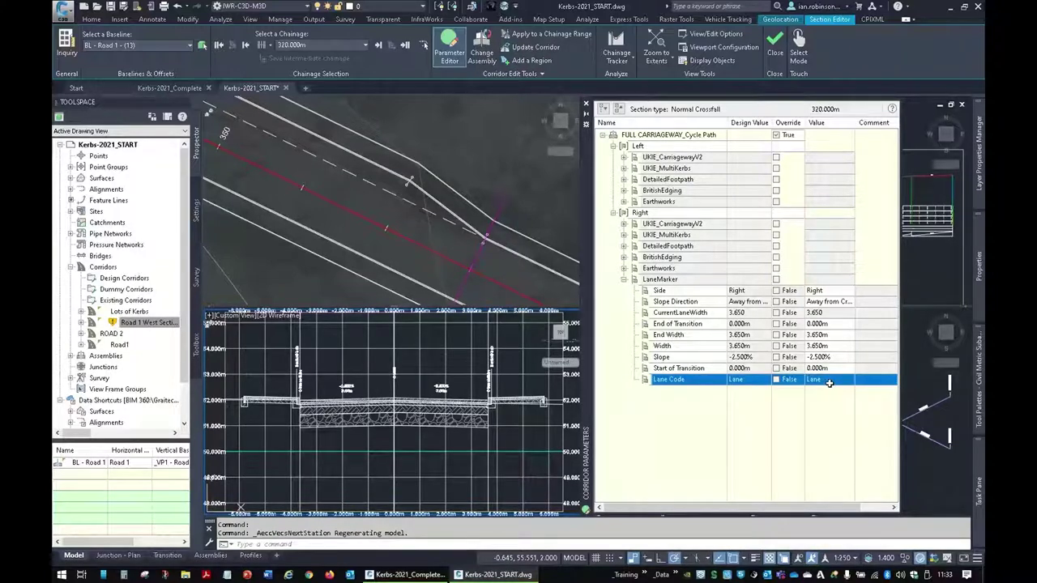
pyautogui.click(777, 379)
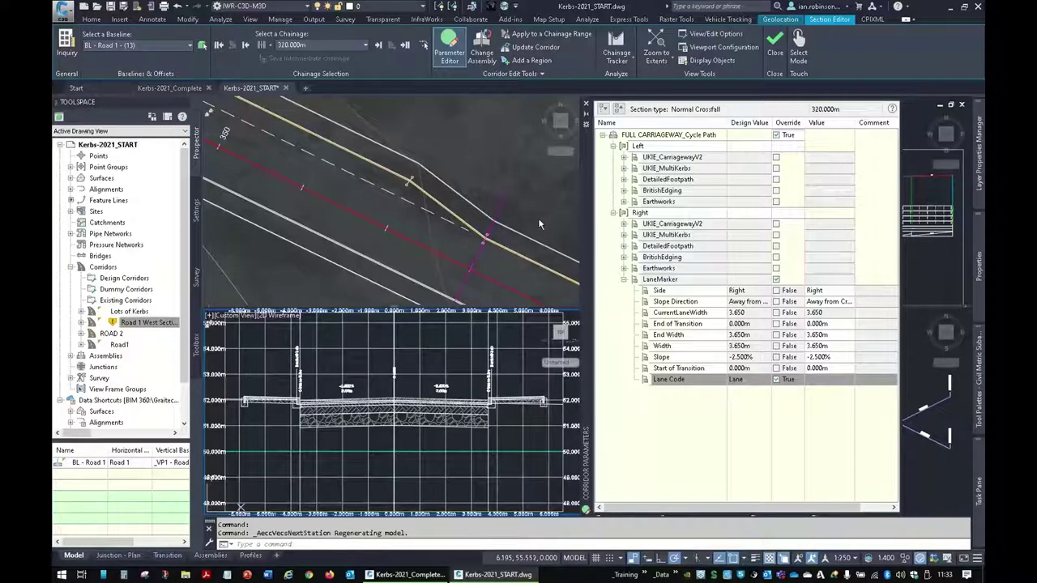
pyautogui.click(527, 36)
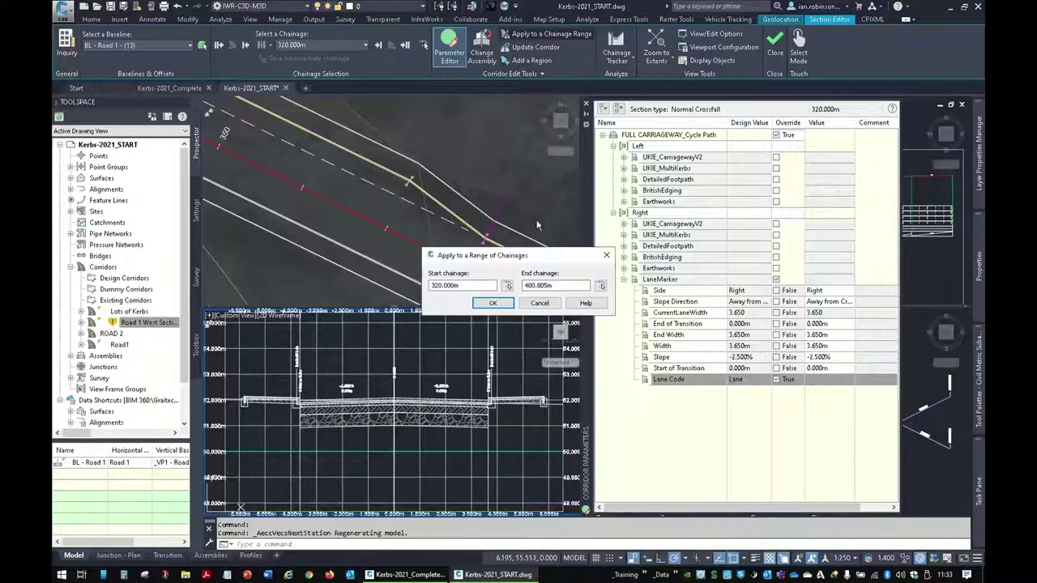
pyautogui.click(601, 285)
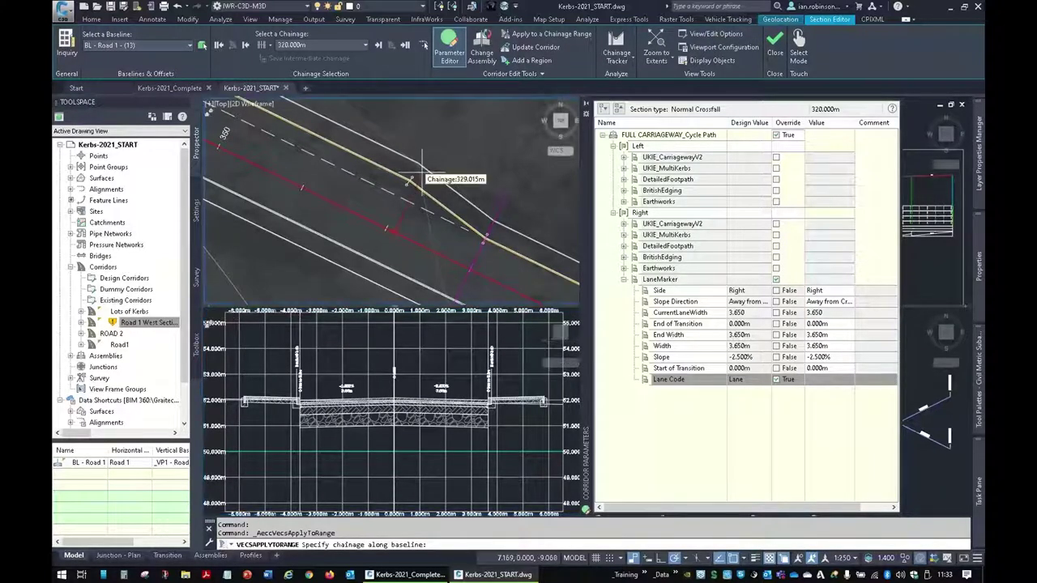
pyautogui.click(411, 176)
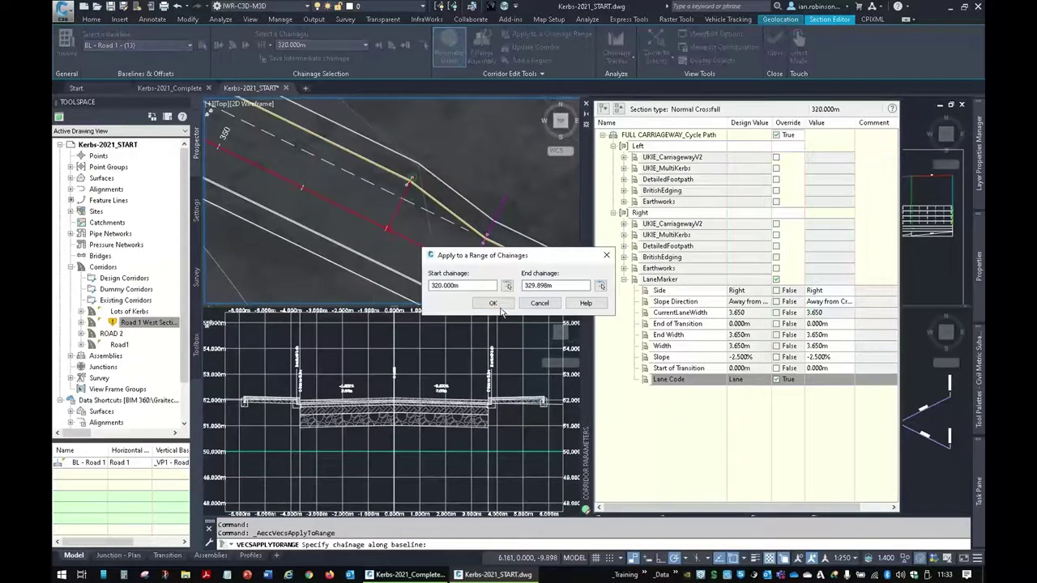
pyautogui.click(494, 302)
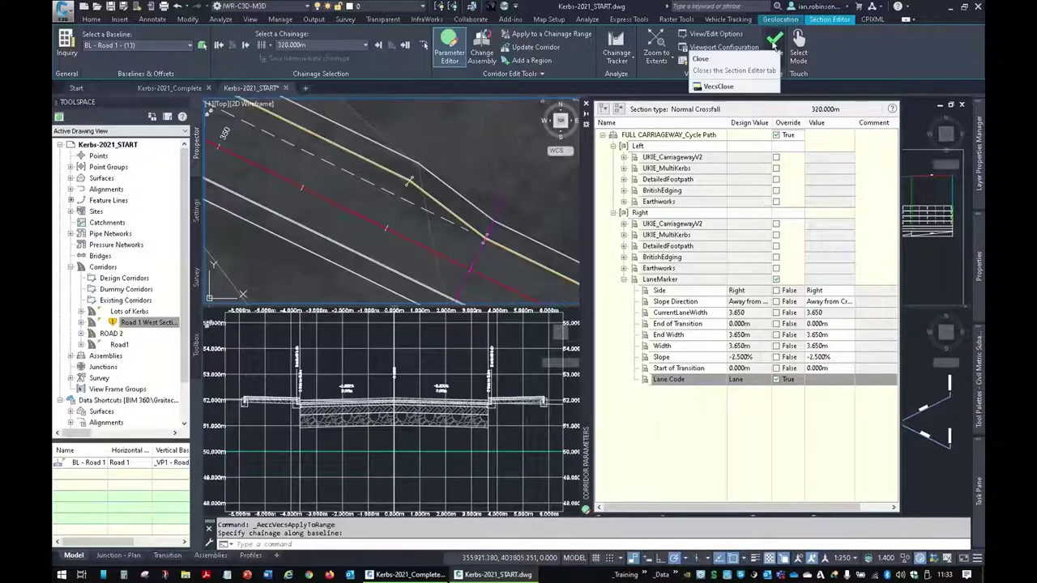
# Close the parameter panel and exit the Section Editor.
pyautogui.click(773, 46)
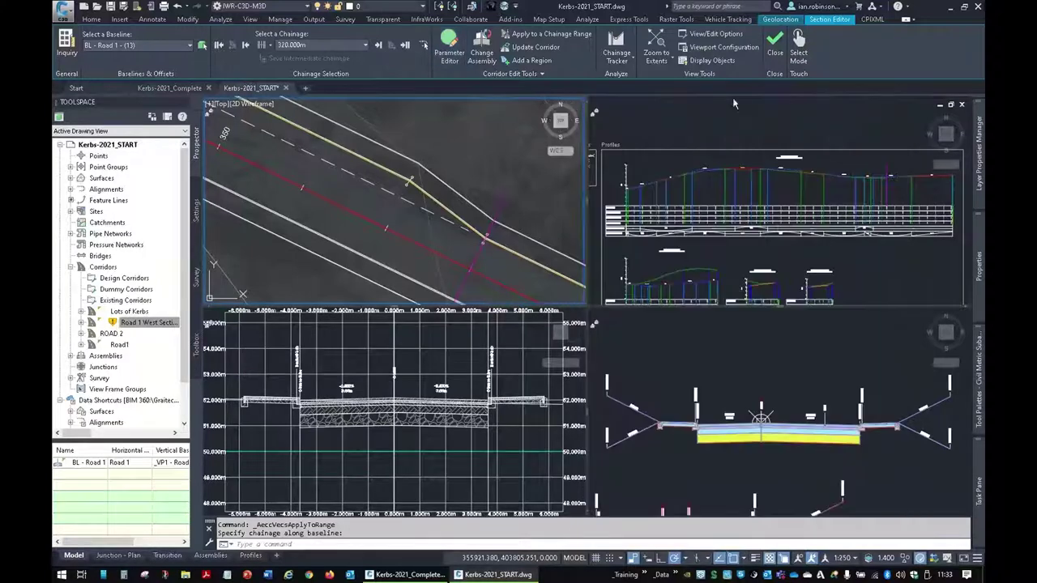
pyautogui.click(502, 167)
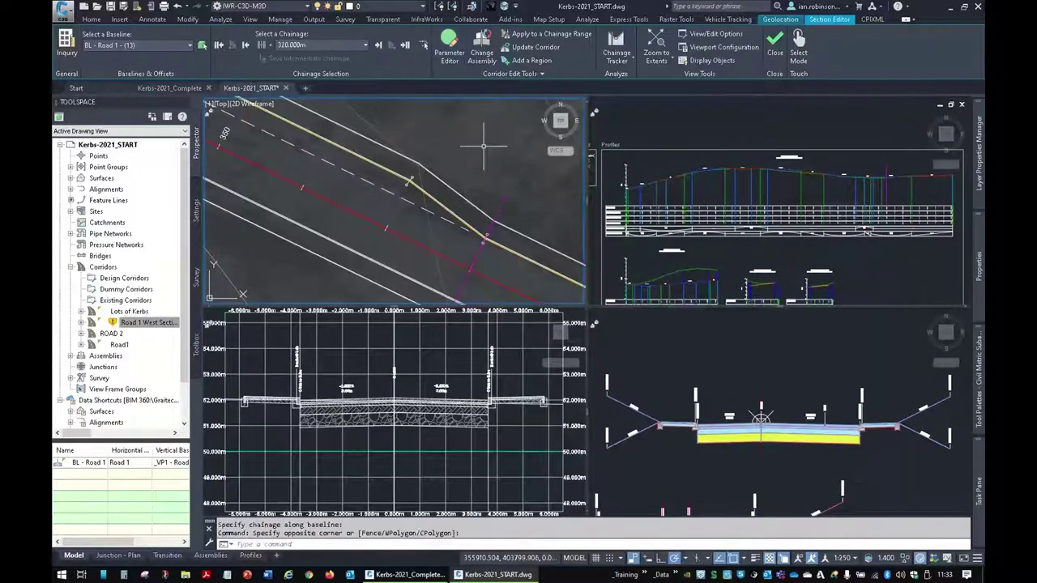
pyautogui.click(771, 47)
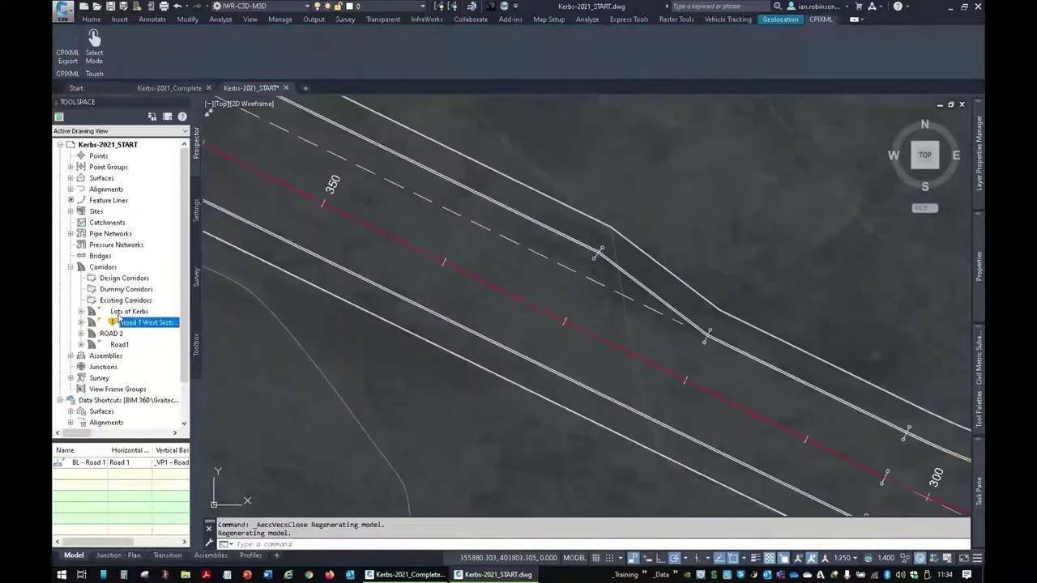
# Rebuild Road 1 West Section from Prospector and pan to the assembly cross-sections.
pyautogui.rightClick(130, 323)
pyautogui.click(156, 355)
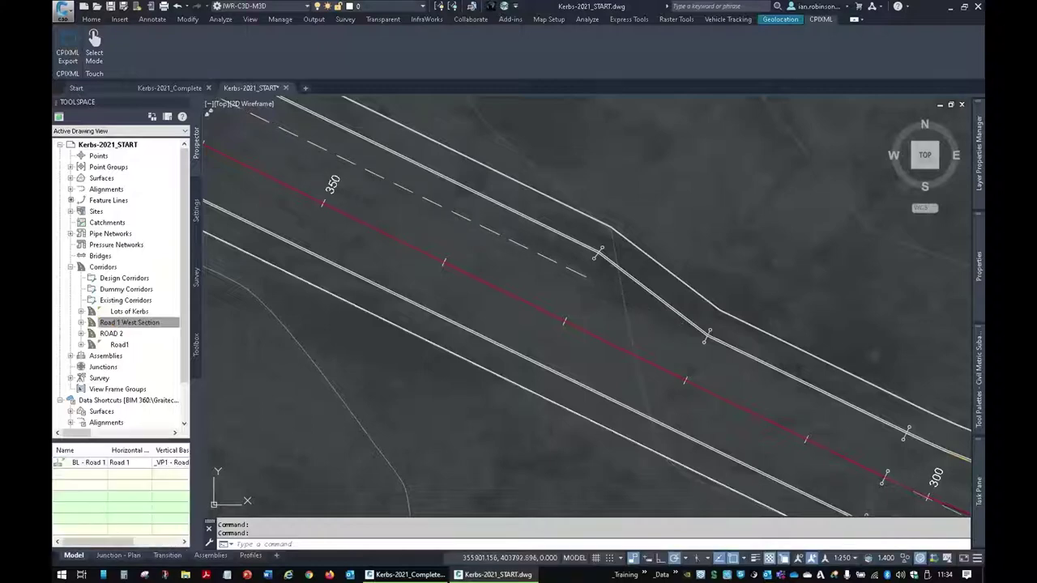
pyautogui.scroll(-2, 519, 308)
pyautogui.moveTo(443, 156)
pyautogui.mouseDown(button='middle')
pyautogui.moveTo(535, 271)
pyautogui.moveTo(647, 318)
pyautogui.mouseUp(button='middle')
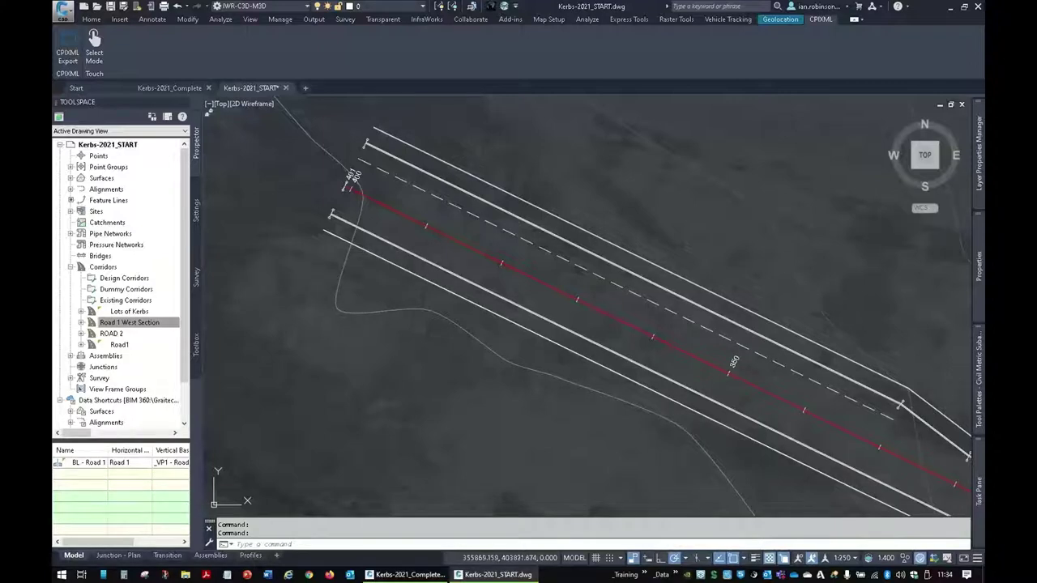
pyautogui.scroll(-10, 587, 307)
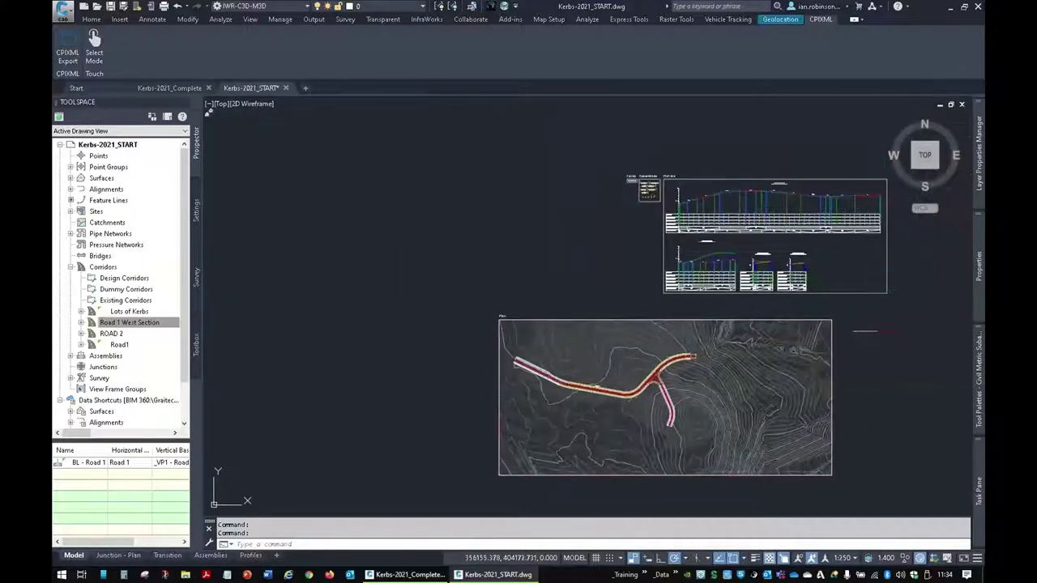
pyautogui.scroll(12, 648, 185)
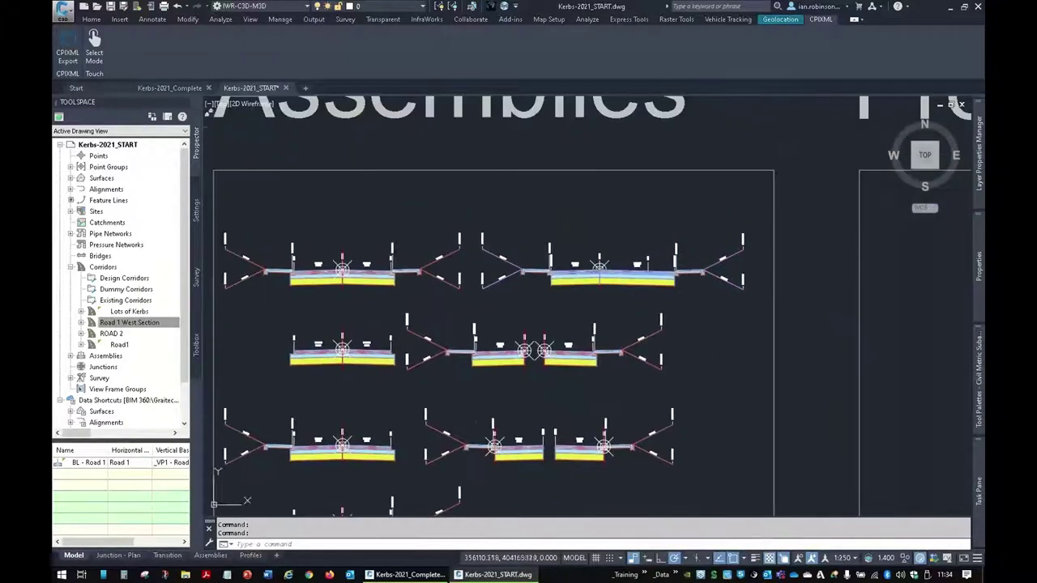
# Zoom to the assembly and regenerate the whole drawing with REA.
pyautogui.scroll(7, 312, 254)
pyautogui.press('Escape')
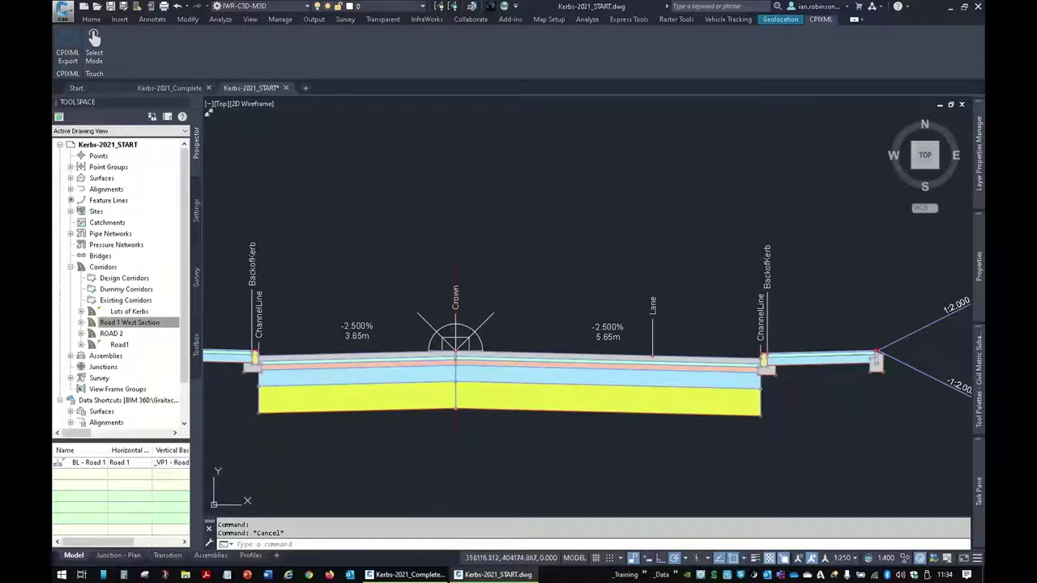
pyautogui.click(578, 343)
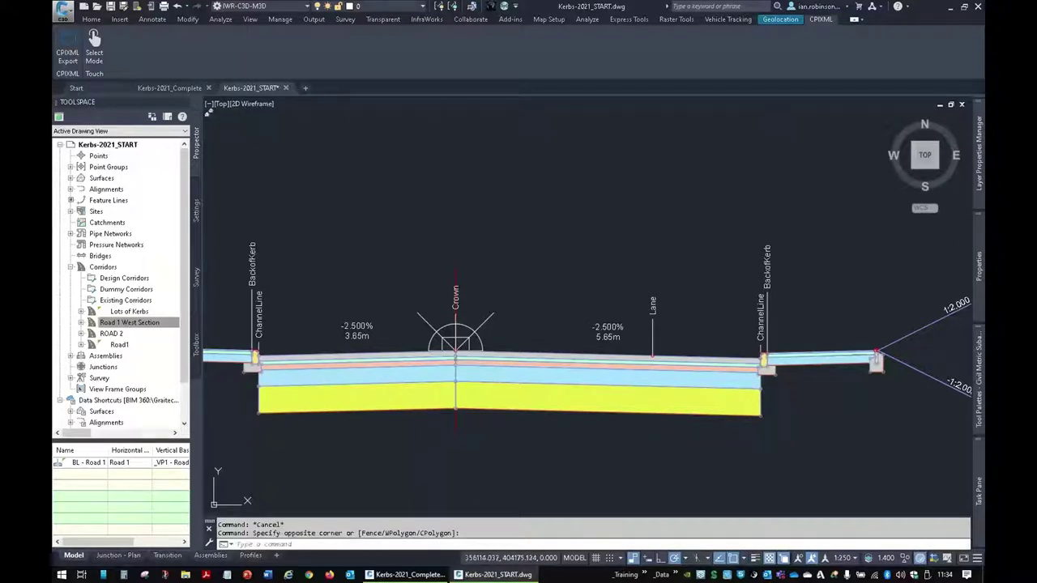
pyautogui.click(621, 297)
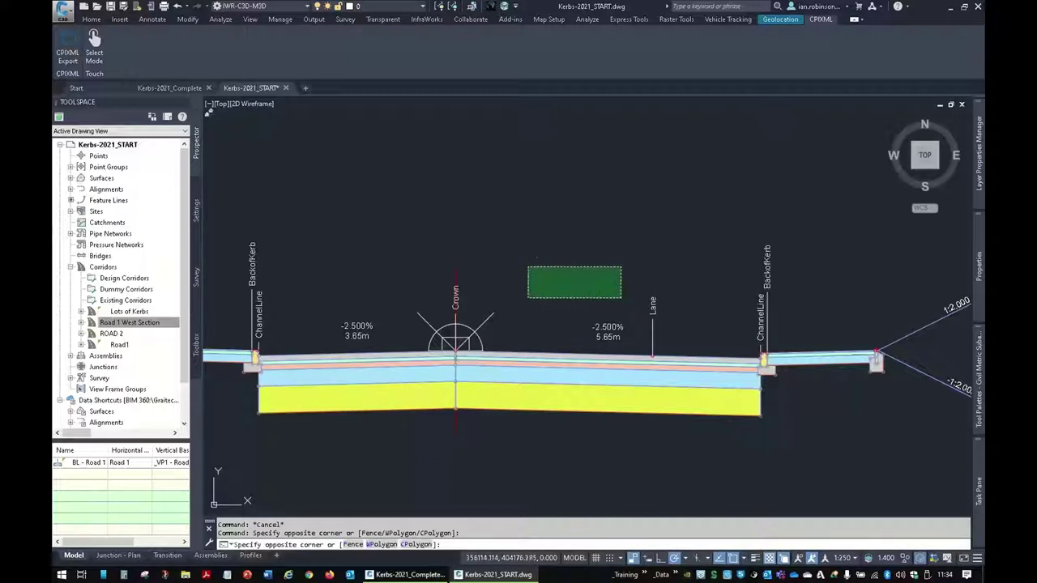
pyautogui.write('rea')
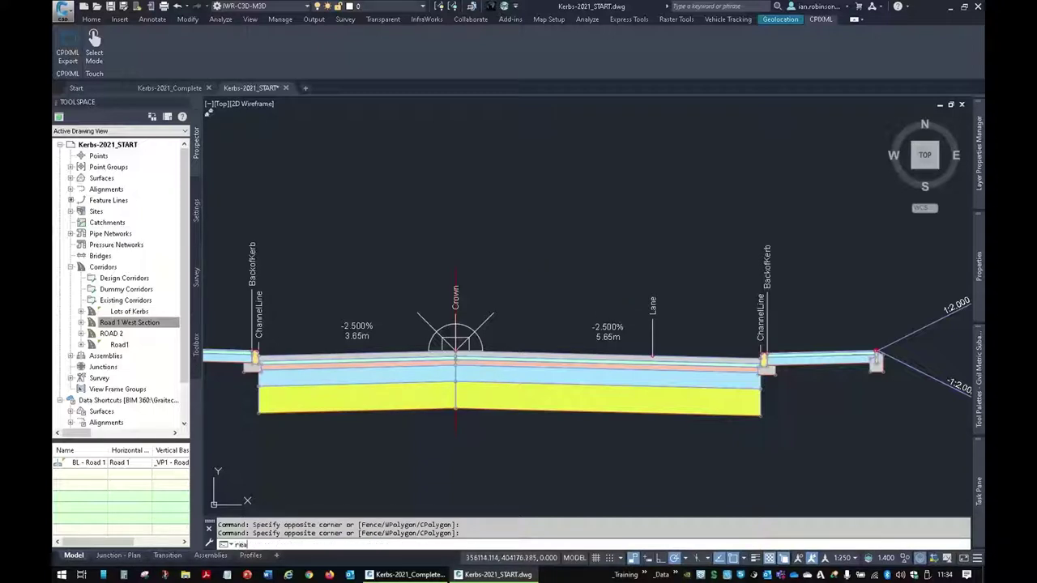
pyautogui.press('Return')
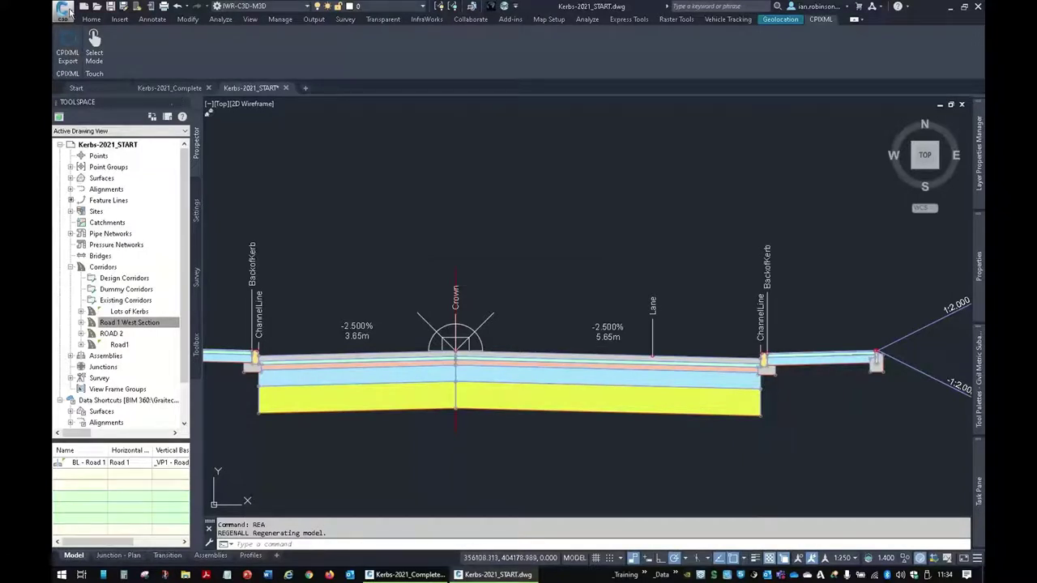
# Compare with Kerbs-2021_Complete, then return to Kerbs-2021_START.dwg and close it.
pyautogui.click(91, 19)
pyautogui.click(170, 88)
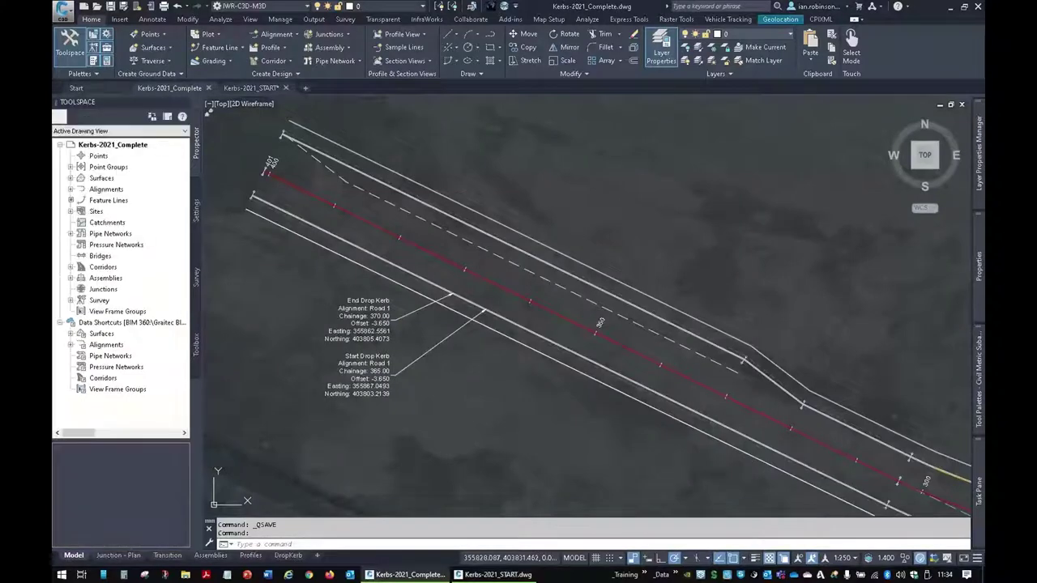
pyautogui.click(578, 230)
pyautogui.click(635, 248)
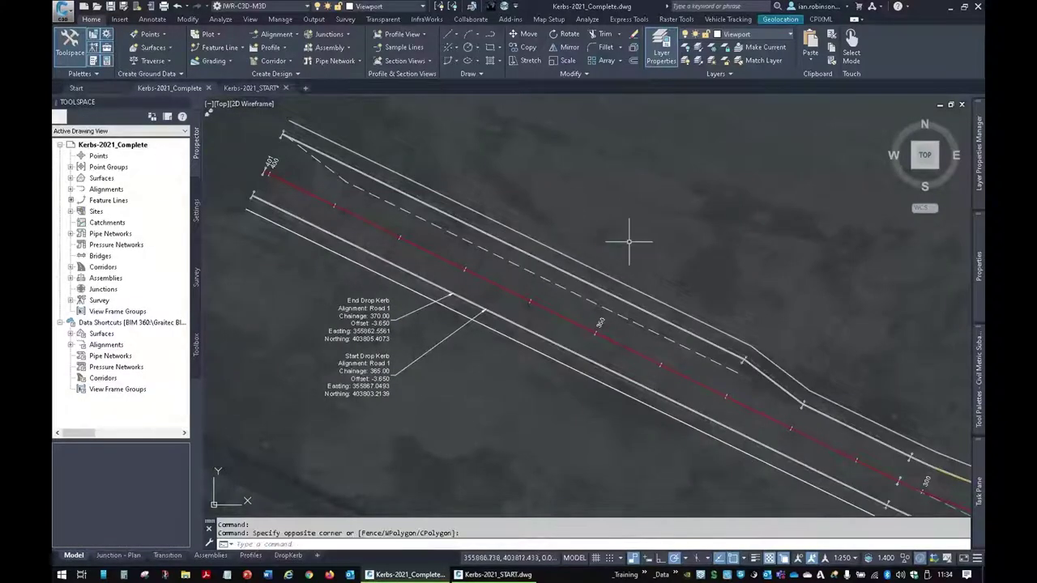
pyautogui.click(258, 89)
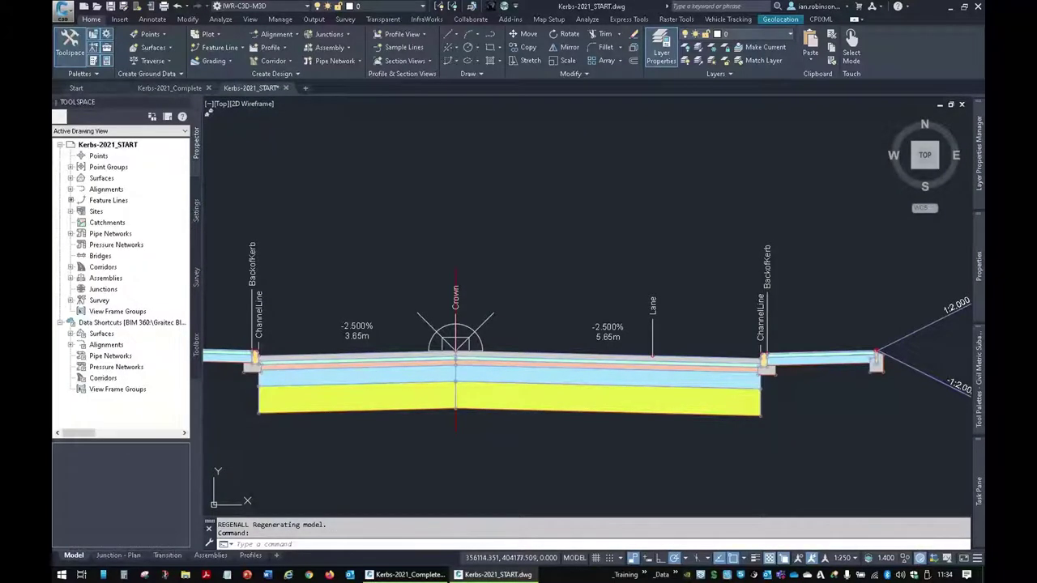
pyautogui.click(529, 215)
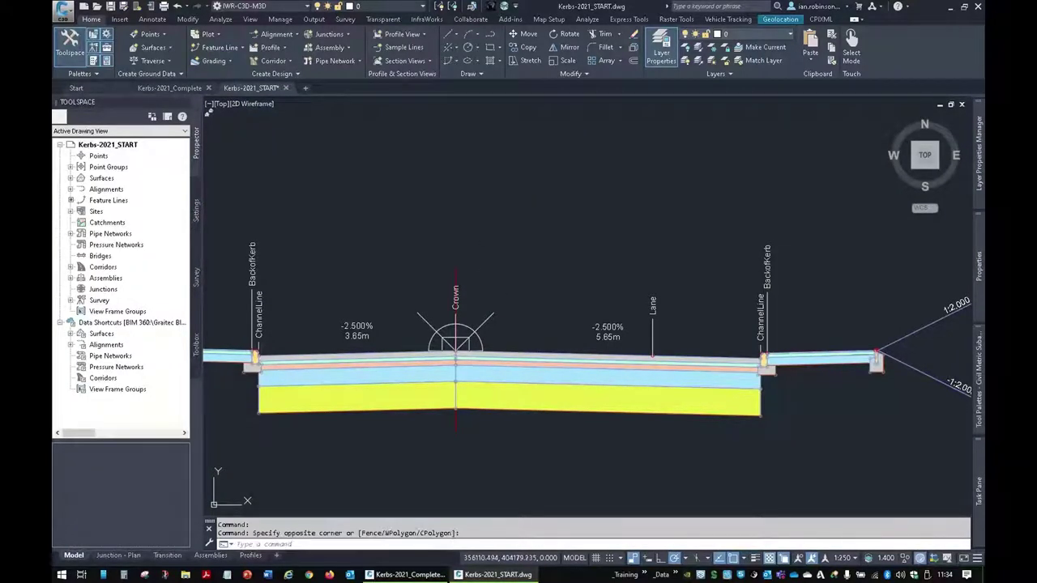
pyautogui.hotkey('ctrl', 'F4')
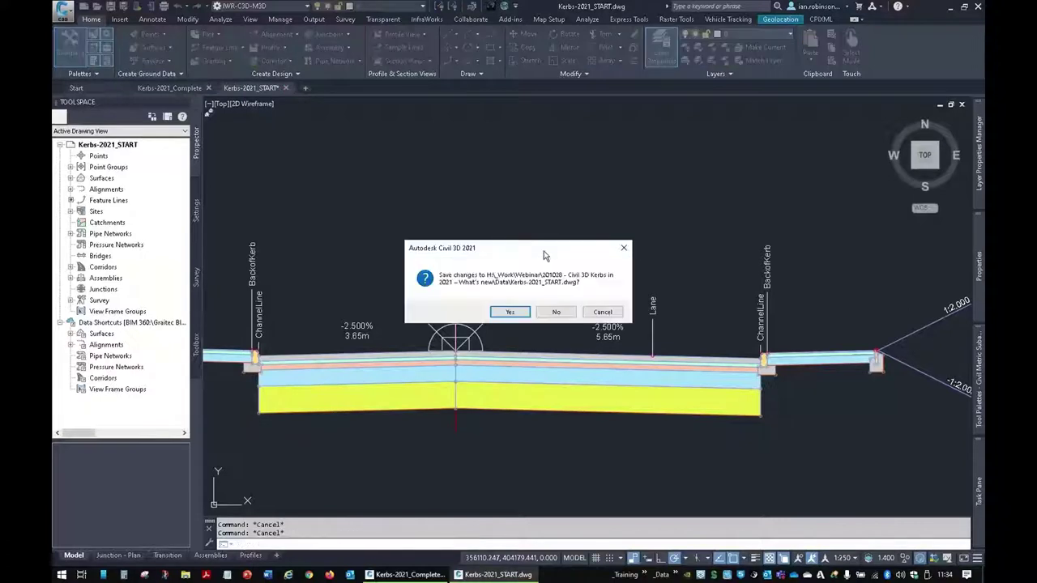
# Dismiss the save prompt and save the drawing as Kerbs-2021_Live.dwg, replacing START with Live.
pyautogui.click(603, 313)
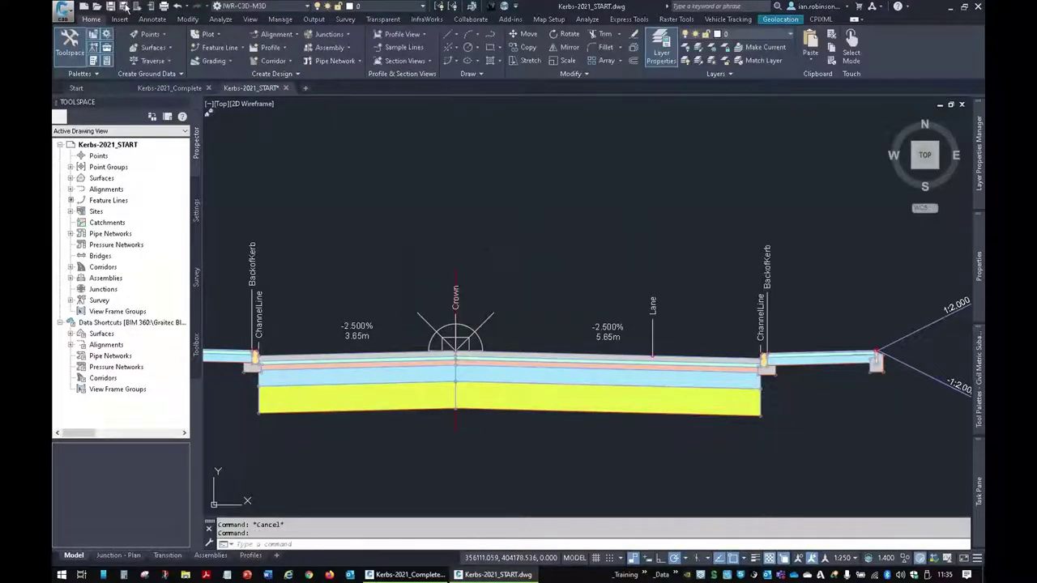
pyautogui.hotkey('ctrl', 'shift', 's')
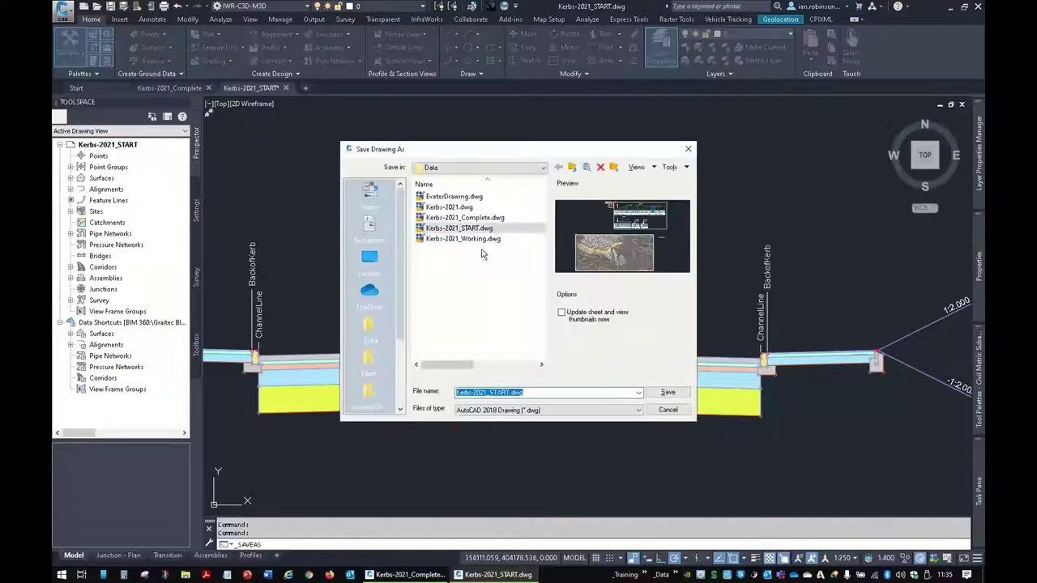
pyautogui.click(492, 394)
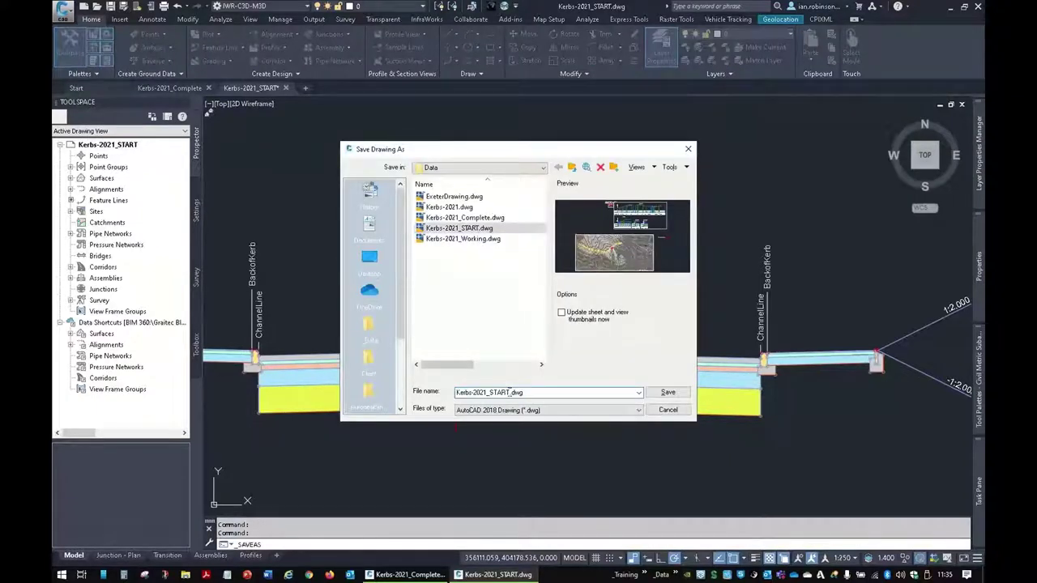
pyautogui.doubleClick(505, 393)
pyautogui.moveTo(489, 393); pyautogui.dragTo(511, 395)
pyautogui.write('Live')
pyautogui.click(668, 392)
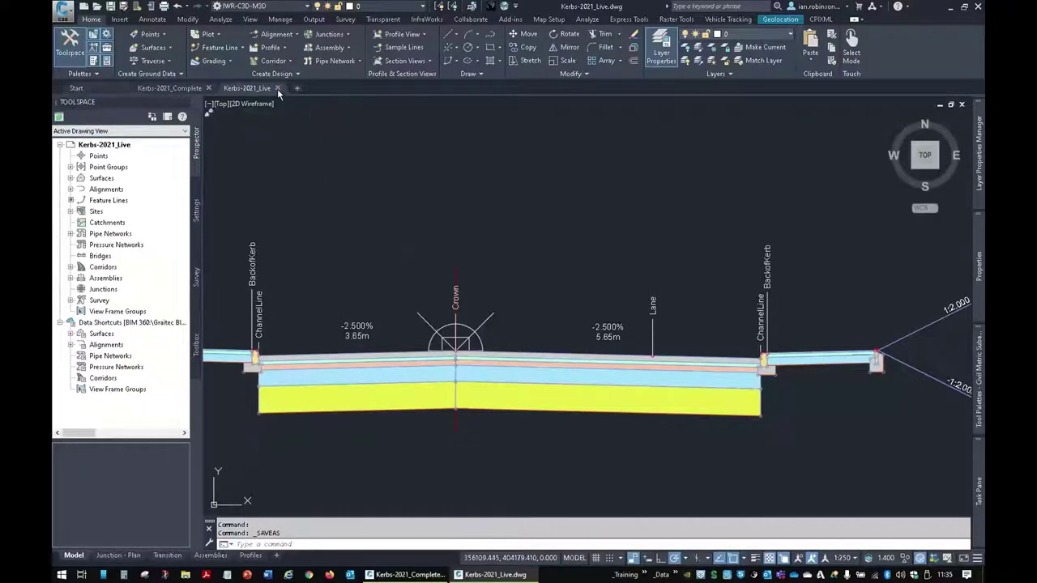
# Give the LaneMarker subassembly a 390–400 transition and an End Width of 5.650m.
pyautogui.click(585, 257)
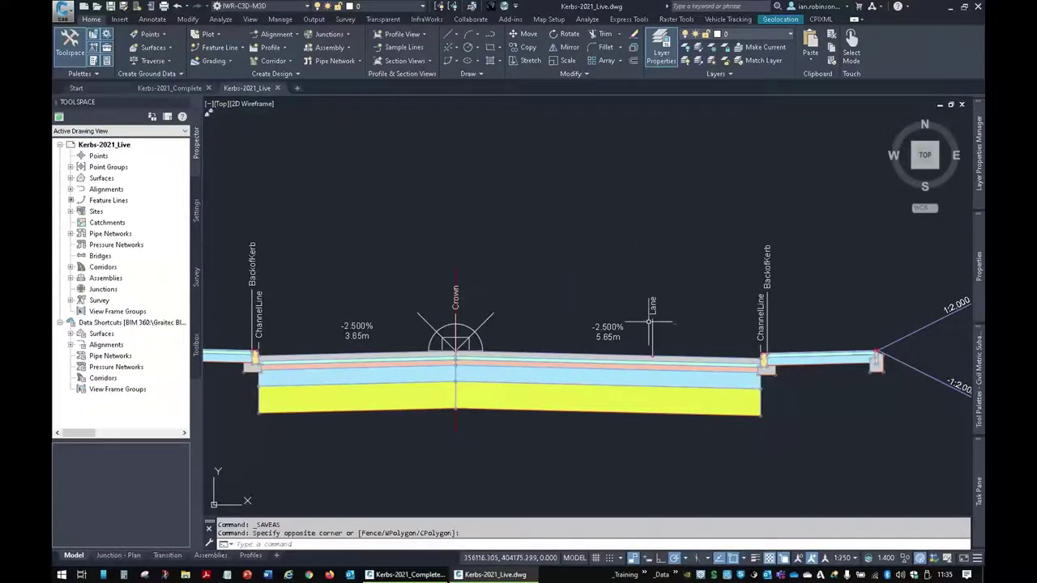
pyautogui.click(653, 326)
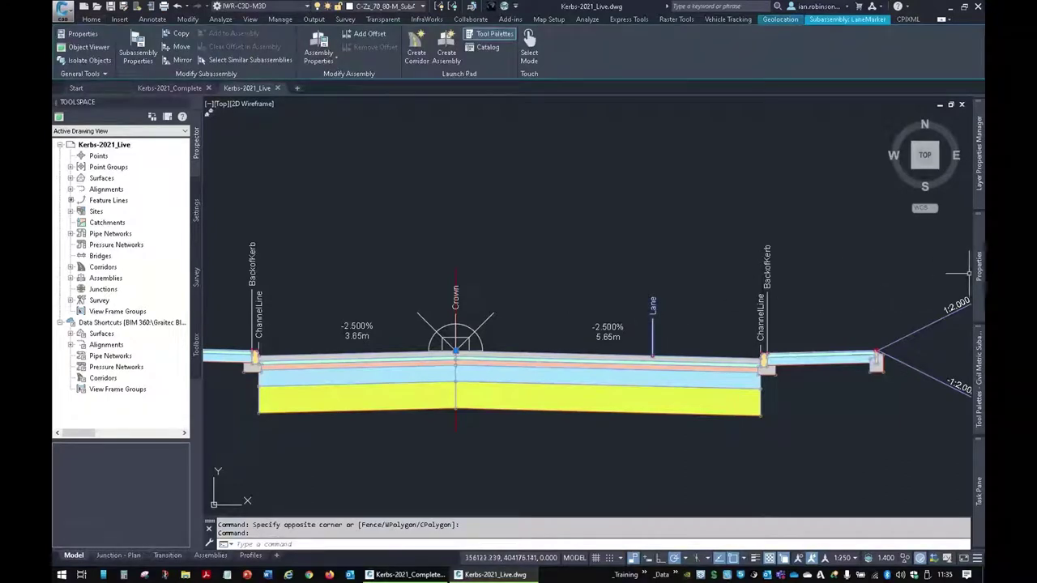
pyautogui.moveTo(978, 267)
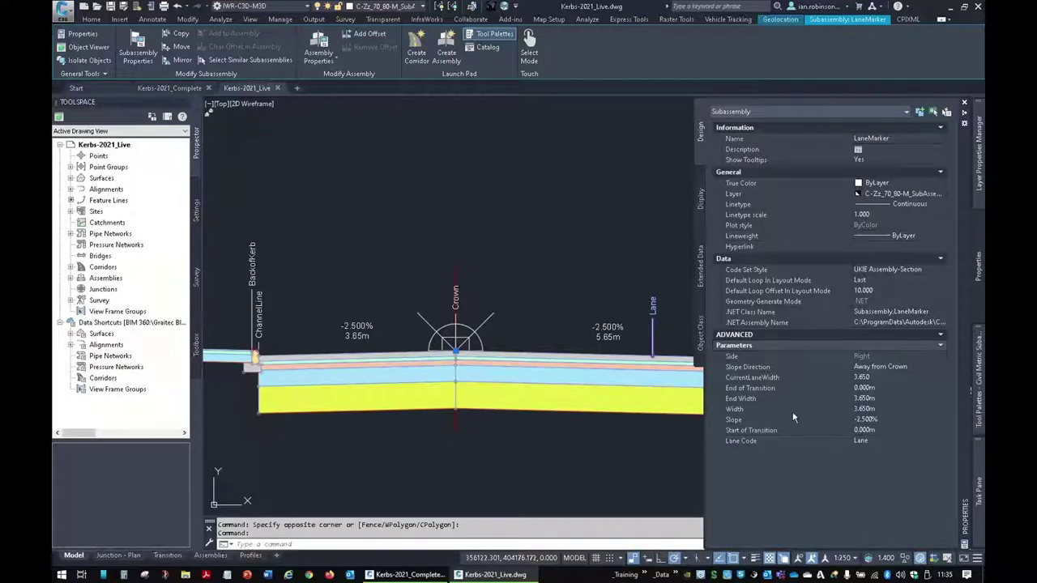
pyautogui.click(882, 389)
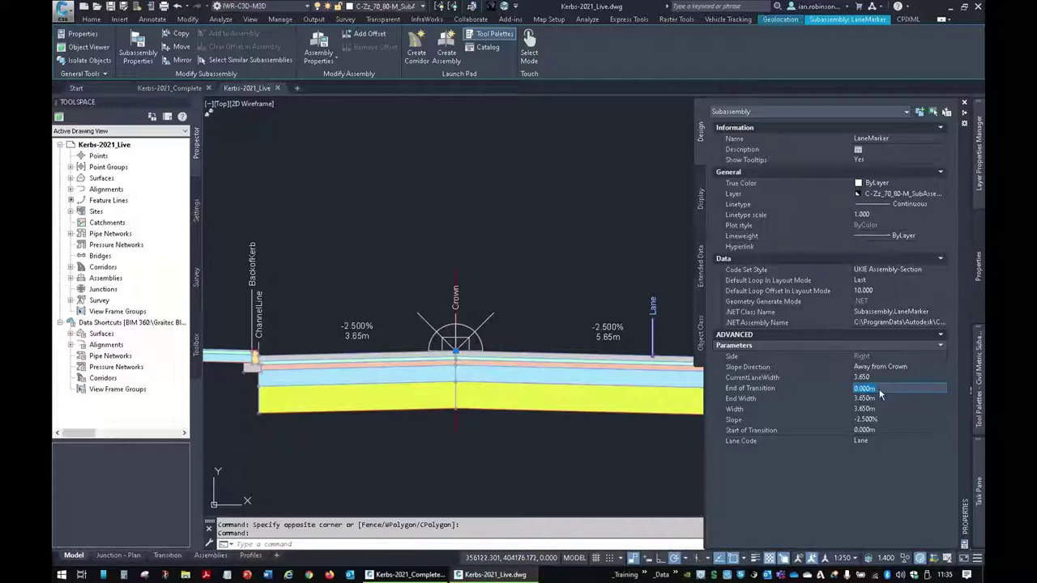
pyautogui.click(865, 430)
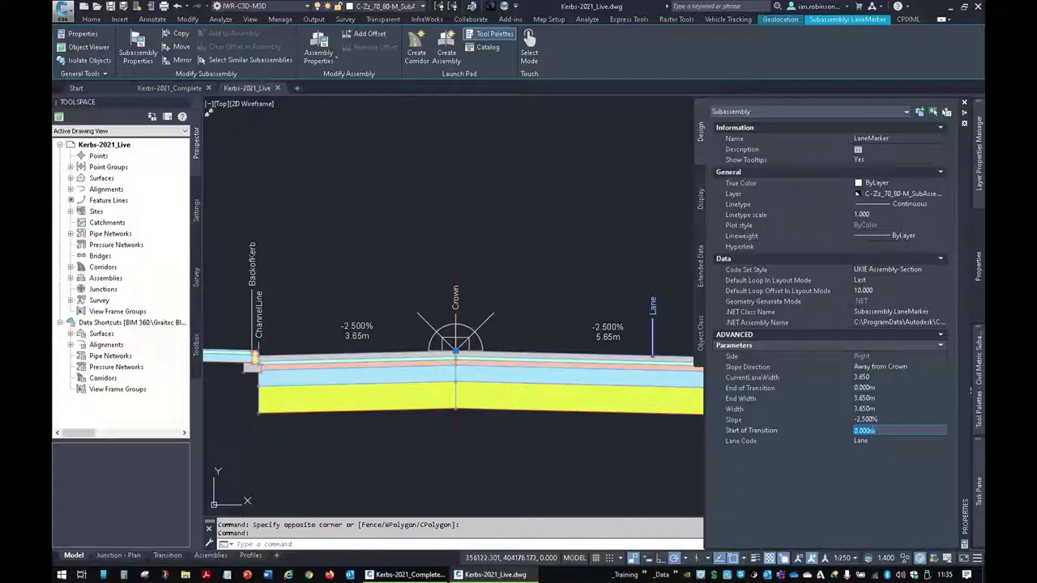
pyautogui.write('390')
pyautogui.click(878, 389)
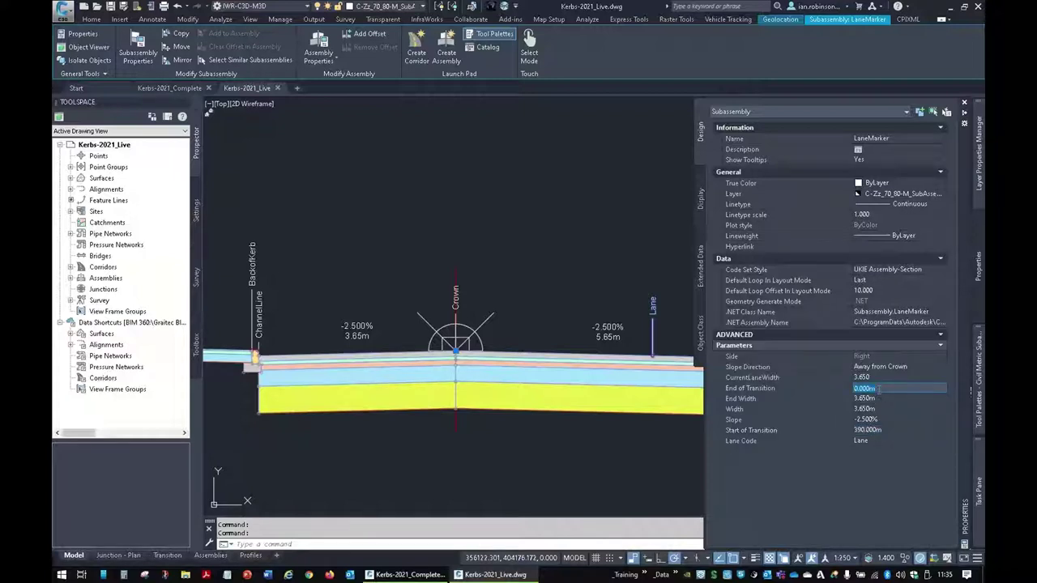
pyautogui.write('43')
pyautogui.press('Tab')
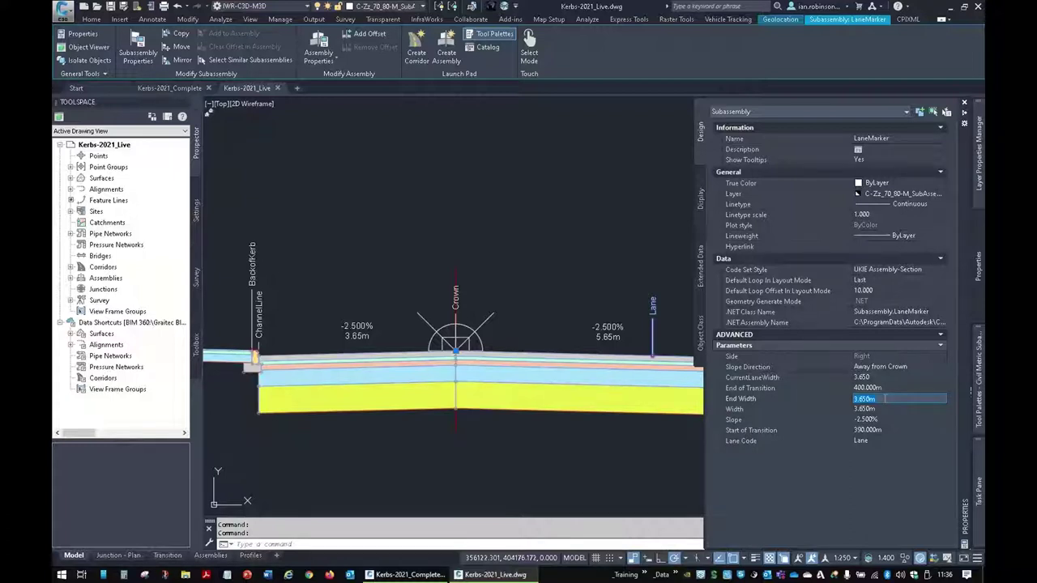
pyautogui.write('5.65')
pyautogui.press('Tab')
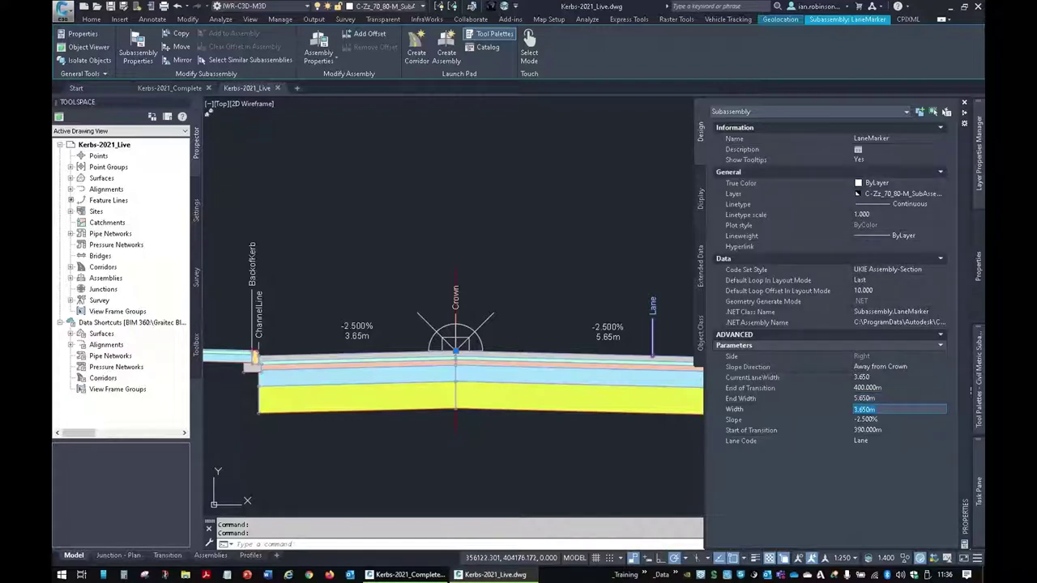
# Bring the road corridor into view in the Plan viewport and clear the selection.
pyautogui.scroll(-5, 453, 364)
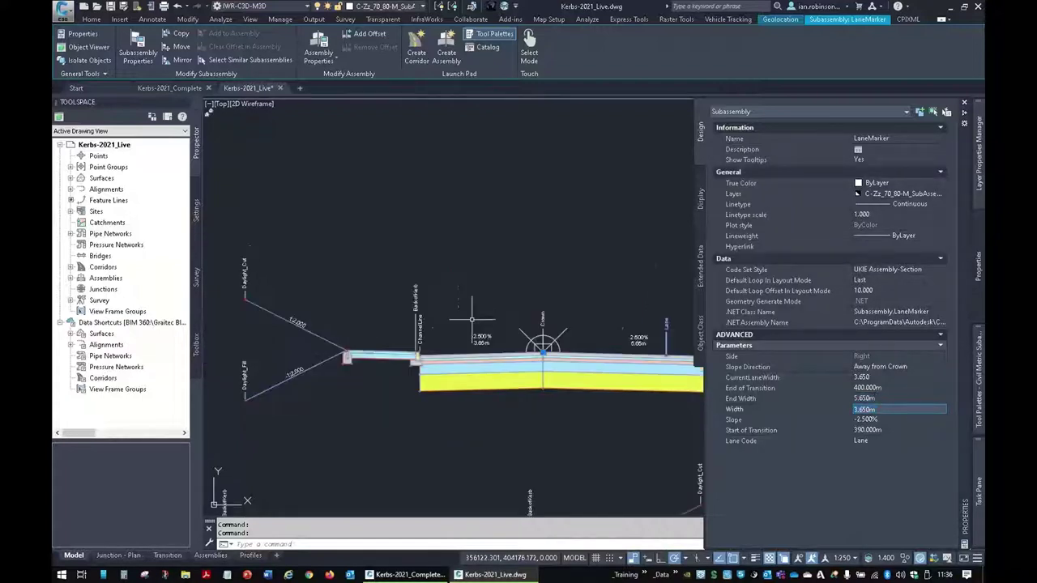
pyautogui.scroll(-2, 356, 300)
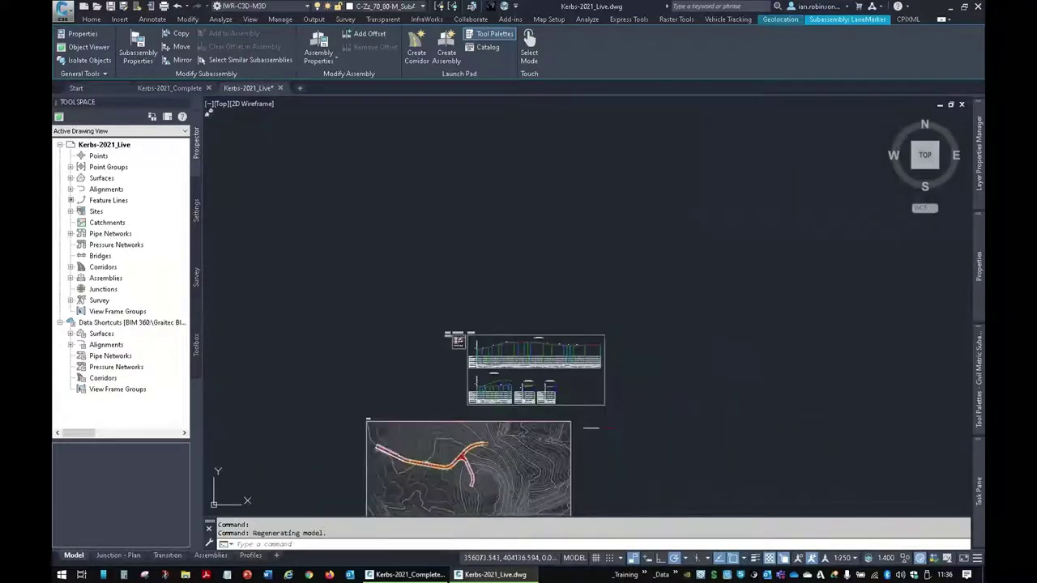
pyautogui.moveTo(340, 534)
pyautogui.mouseDown(button='middle')
pyautogui.moveTo(590, 300)
pyautogui.moveTo(556, 379)
pyautogui.mouseUp(button='middle')
pyautogui.scroll(6, 642, 294)
pyautogui.moveTo(407, 337); pyautogui.dragTo(512, 274, button='middle')
pyautogui.press('Escape')
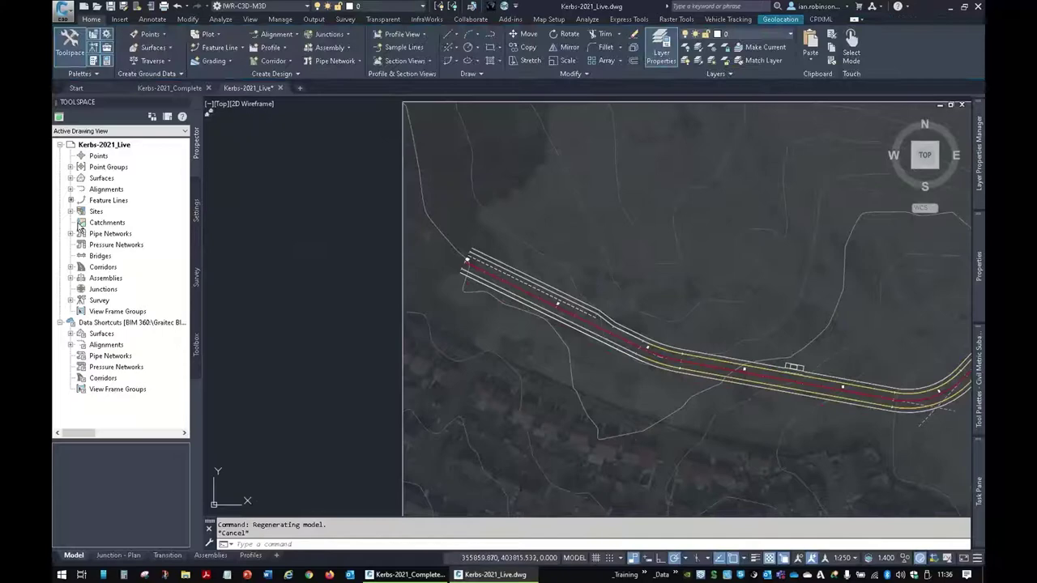
# Rebuild the Road 1 West Section corridor and zoom around its start in plan.
pyautogui.click(70, 267)
pyautogui.rightClick(138, 325)
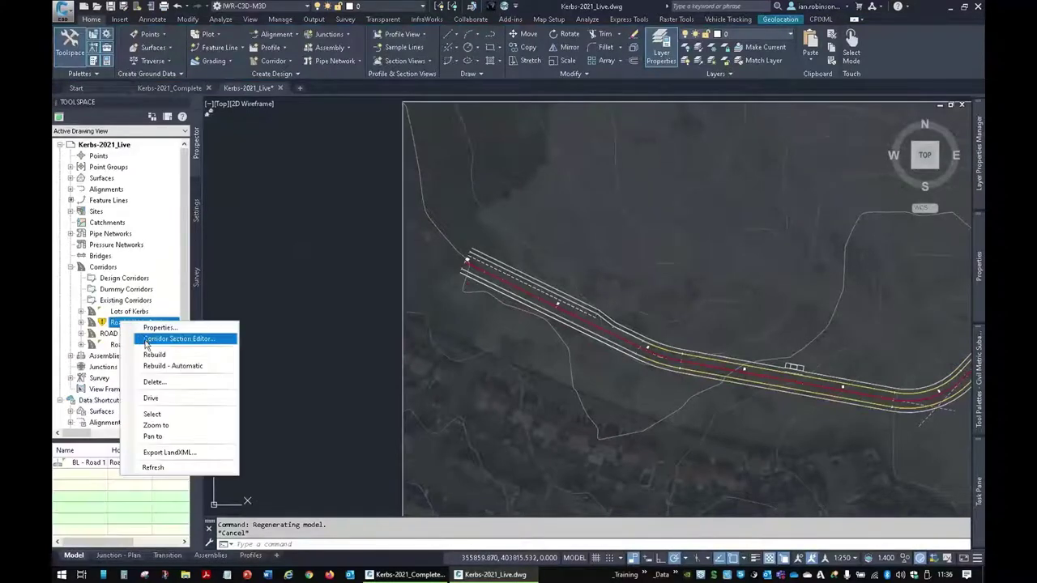
pyautogui.click(154, 355)
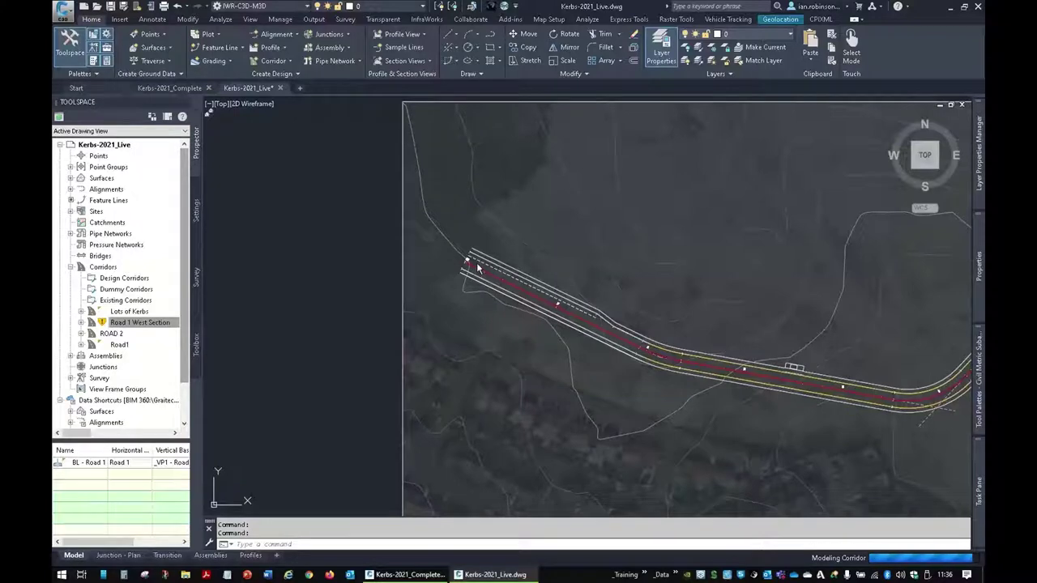
pyautogui.scroll(5, 478, 268)
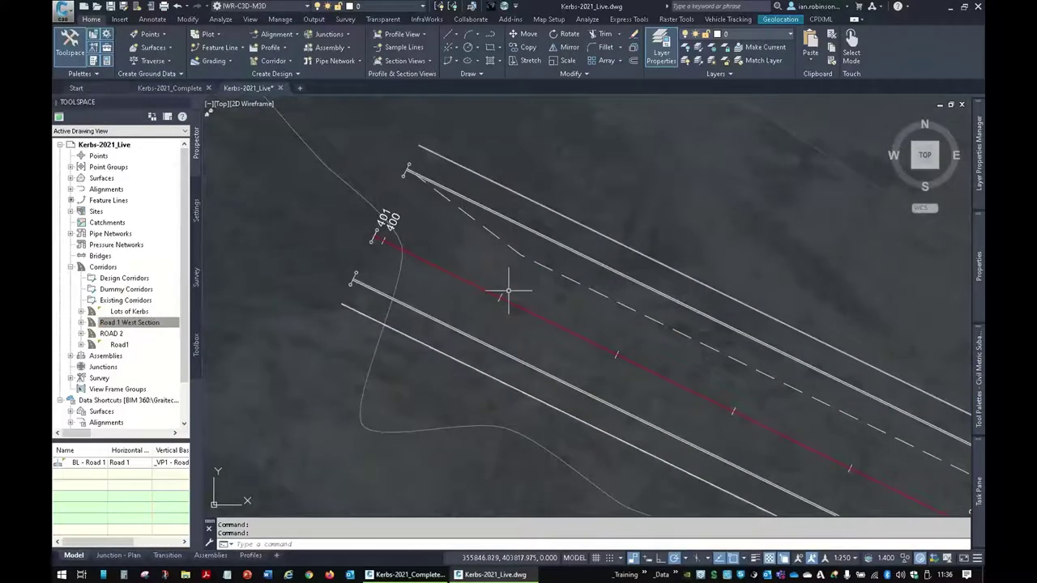
pyautogui.moveTo(508, 290)
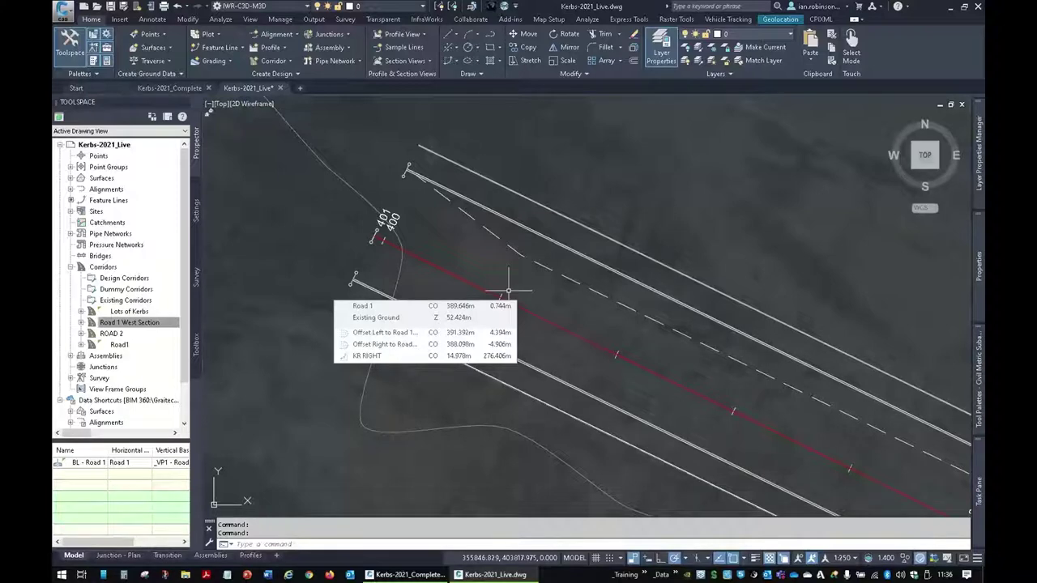
pyautogui.scroll(-4, 596, 259)
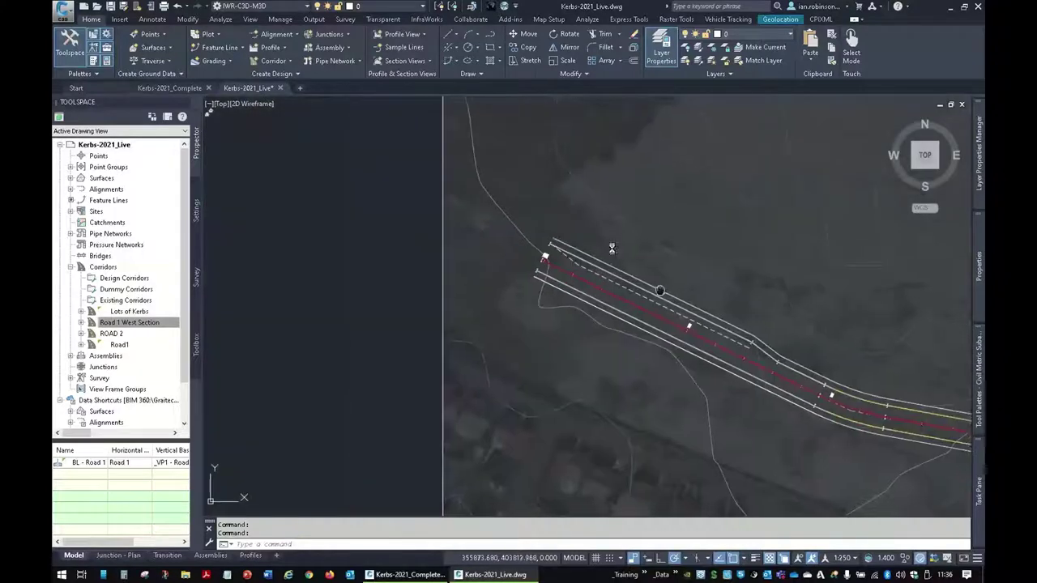
pyautogui.scroll(2, 612, 249)
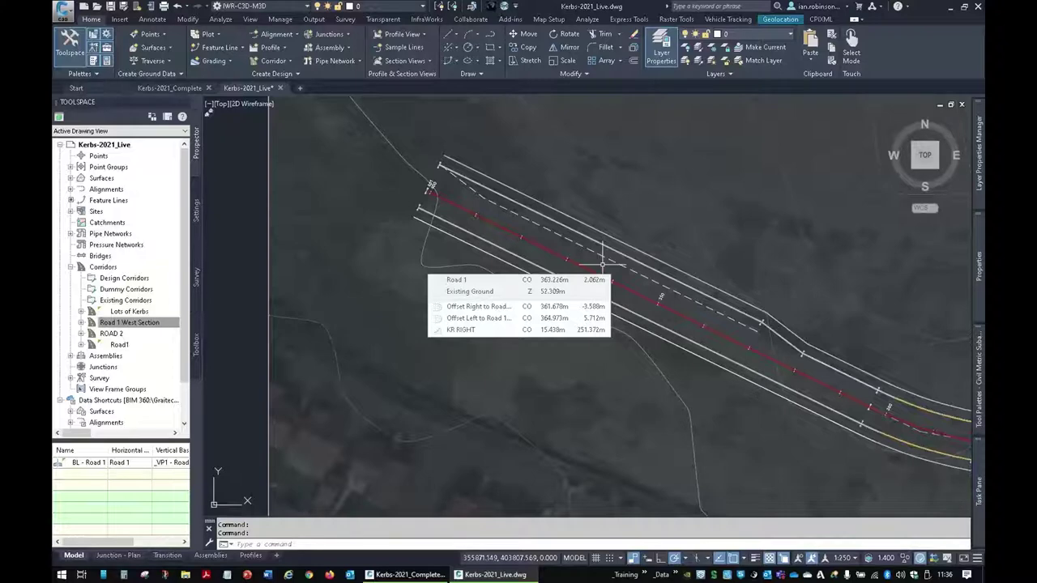
pyautogui.scroll(-10, 604, 262)
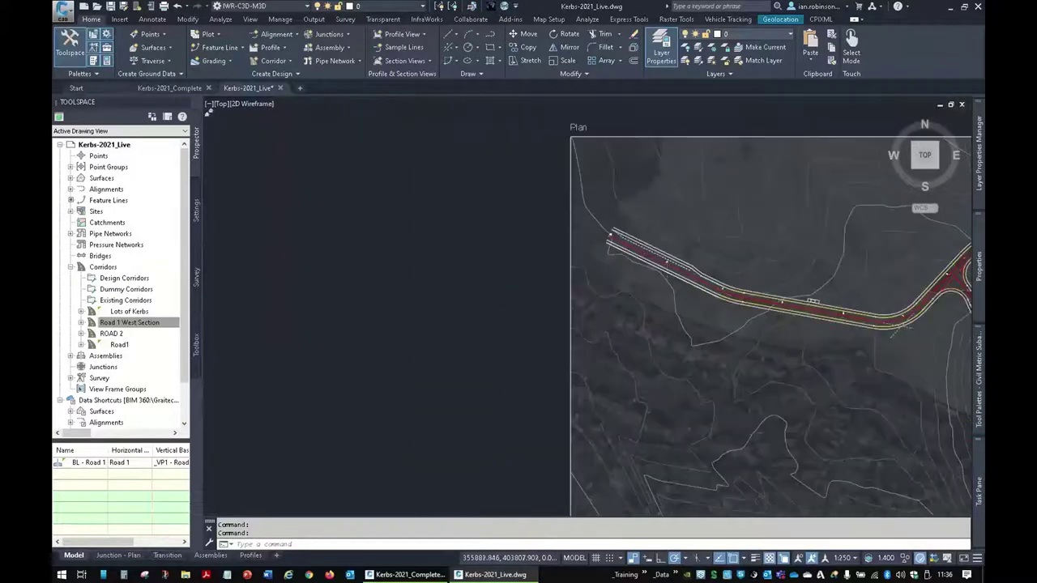
# Select both the left and right carriageway subassemblies in the assembly view.
pyautogui.scroll(12, 625, 304)
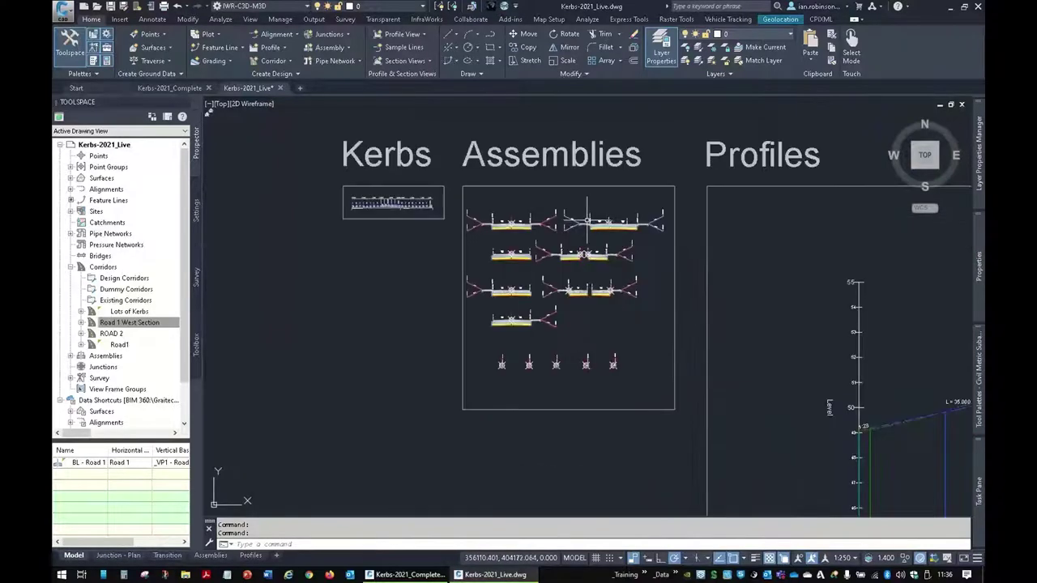
pyautogui.moveTo(701, 267); pyautogui.dragTo(641, 315, button='middle')
pyautogui.moveTo(527, 307); pyautogui.dragTo(532, 278, button='middle')
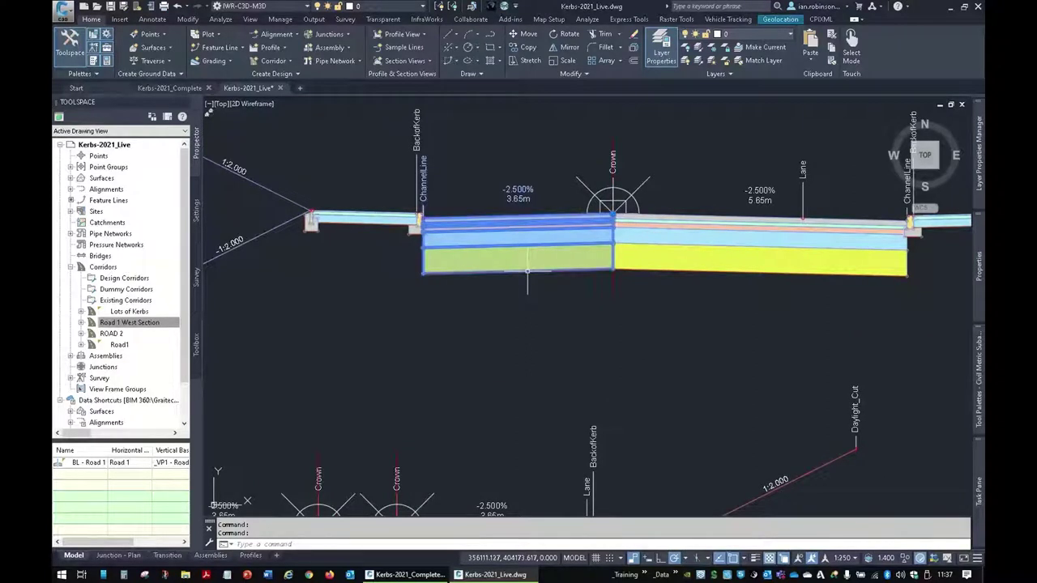
pyautogui.click(528, 273)
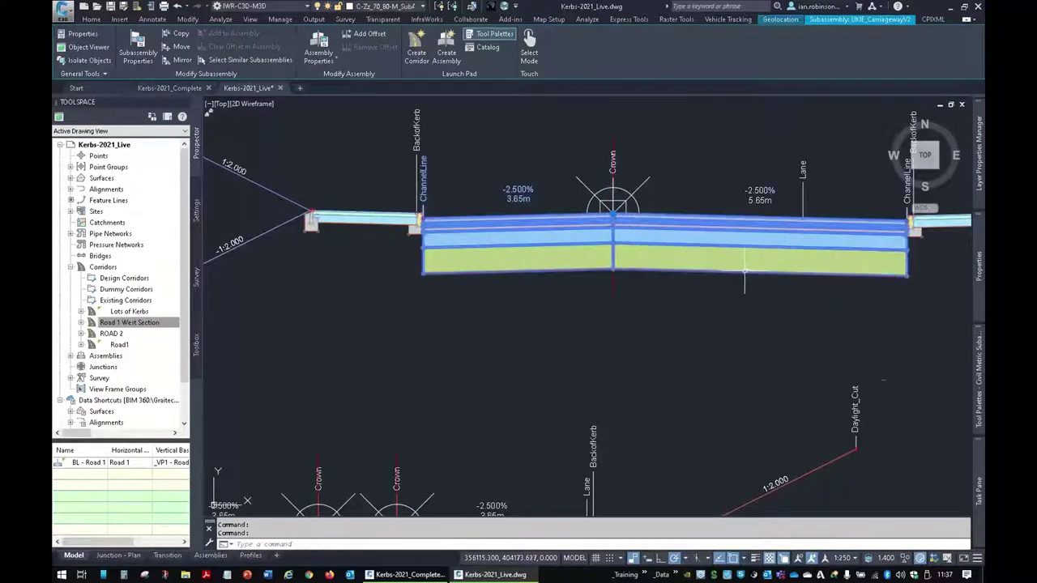
pyautogui.click(745, 271)
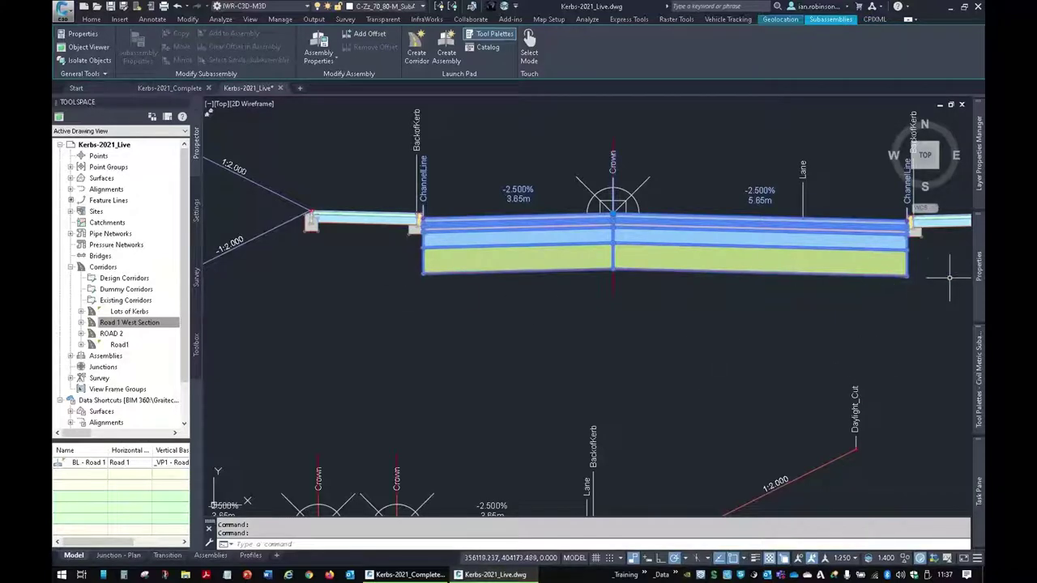
pyautogui.moveTo(978, 267)
# Try SmoothStep for Step Slope, then set it back to StepSlope.
pyautogui.scroll(-4, 865, 367)
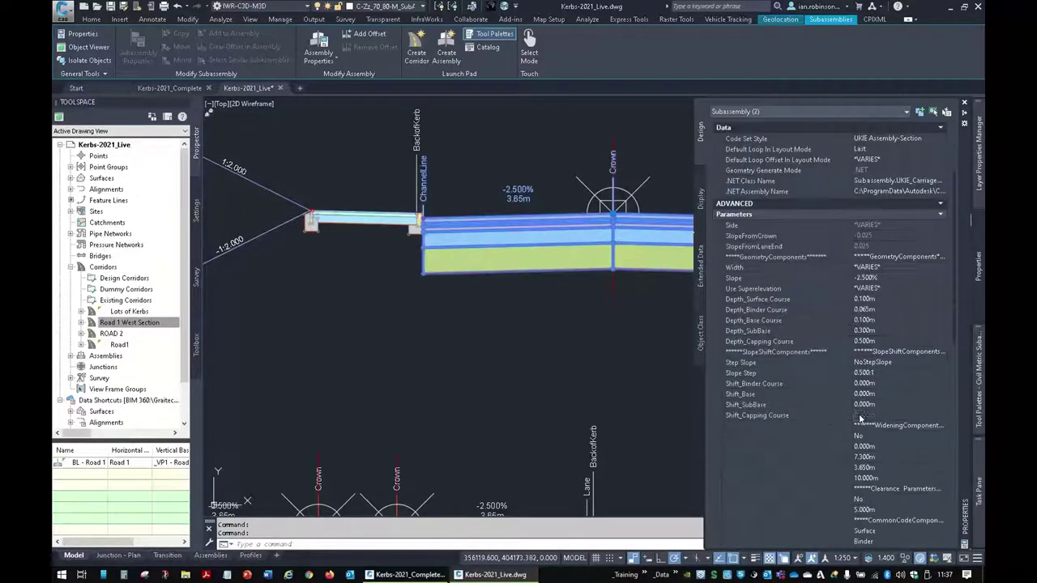
pyautogui.click(877, 364)
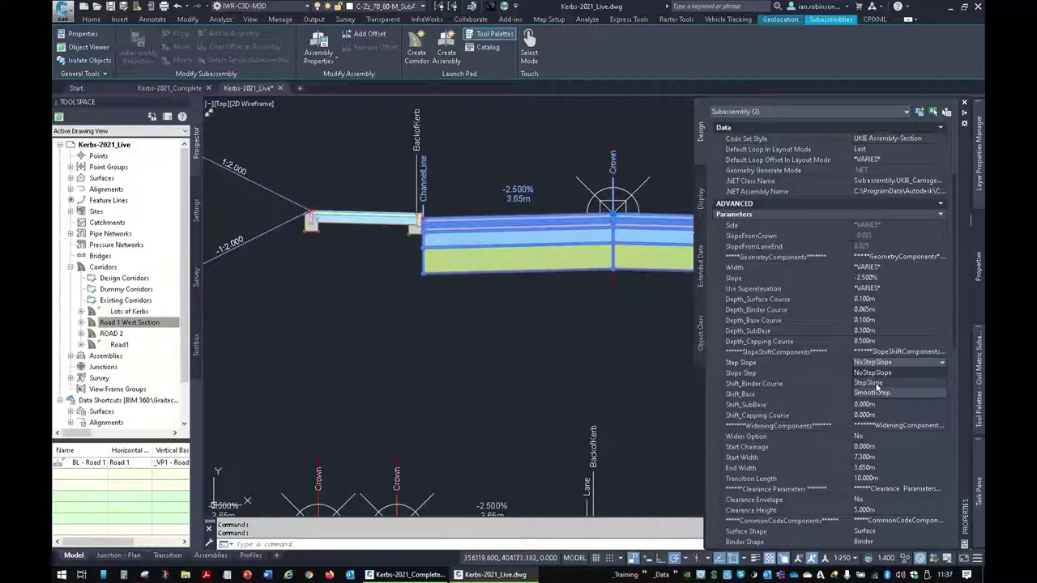
pyautogui.click(877, 393)
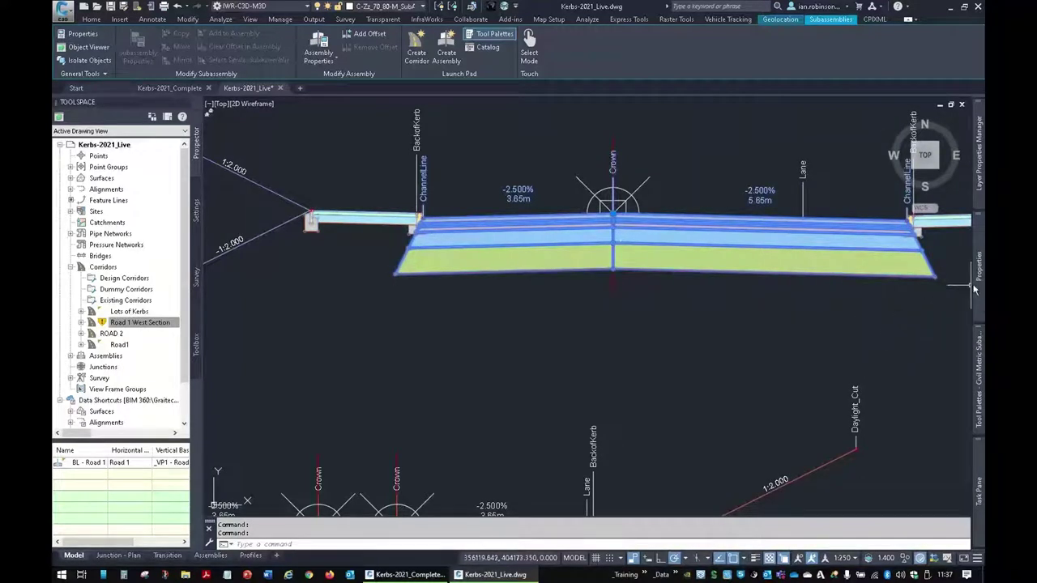
pyautogui.moveTo(978, 272)
pyautogui.click(873, 363)
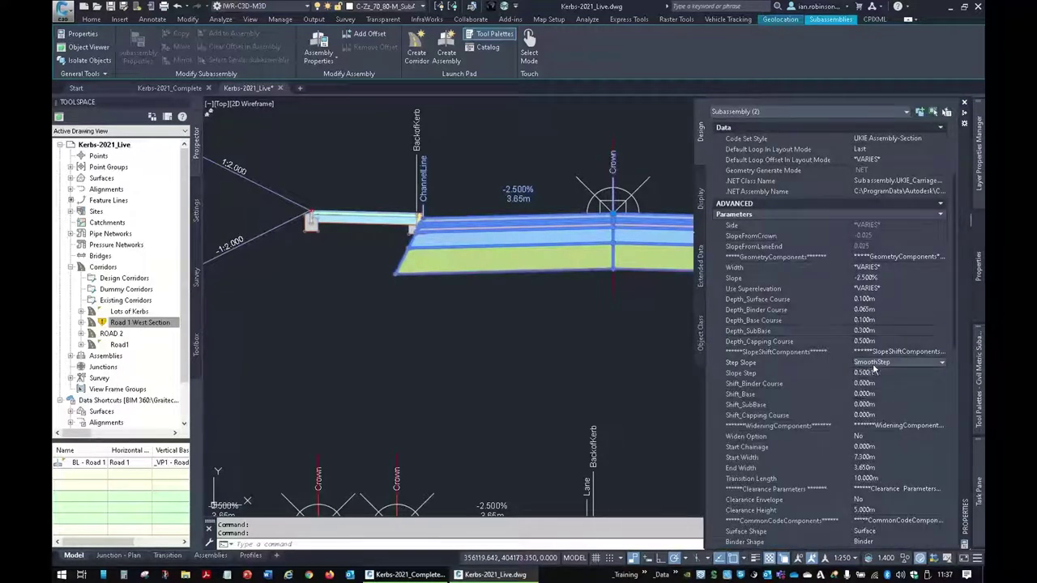
pyautogui.click(872, 383)
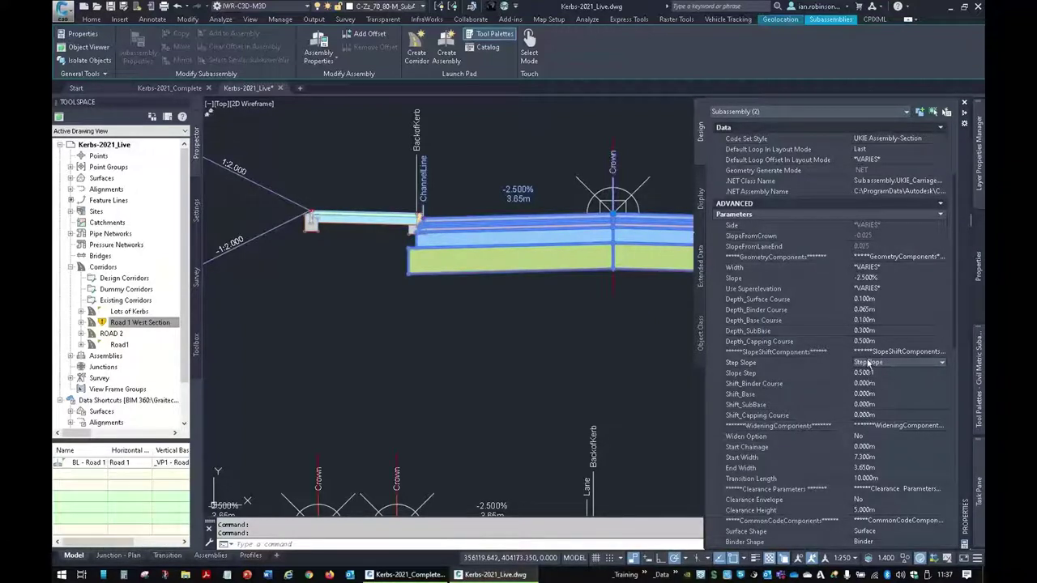
# Set the carriageway Slope Step to 1.000:1 and clear the selection.
pyautogui.click(869, 373)
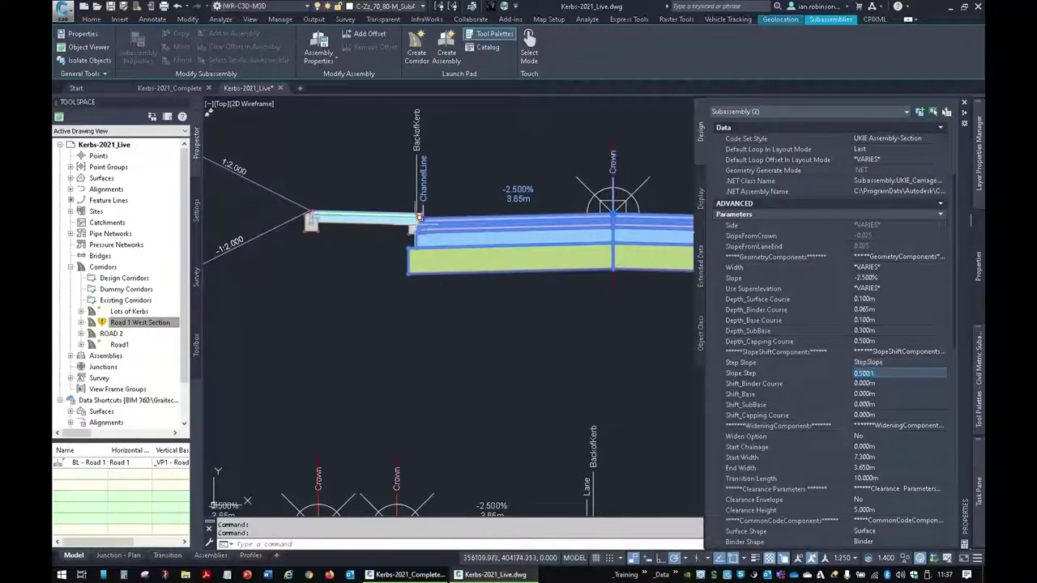
pyautogui.scroll(5, 413, 224)
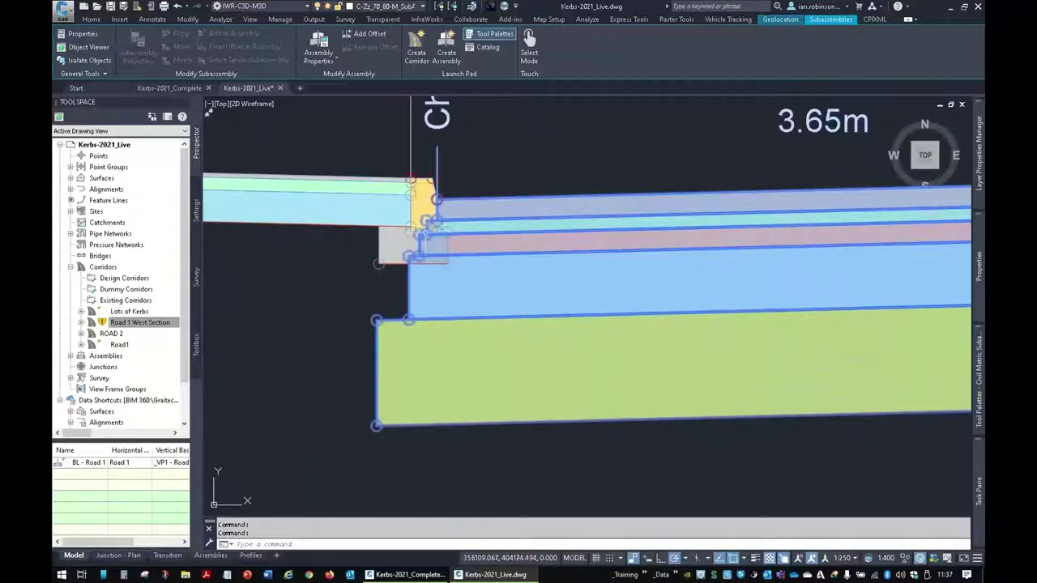
pyautogui.moveTo(978, 268)
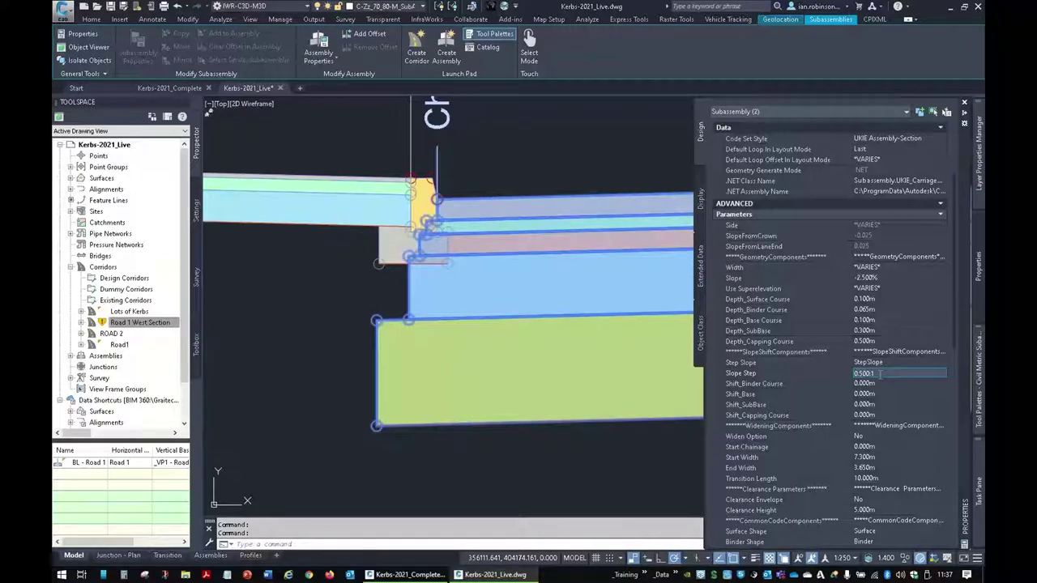
pyautogui.write('1')
pyautogui.press('Return')
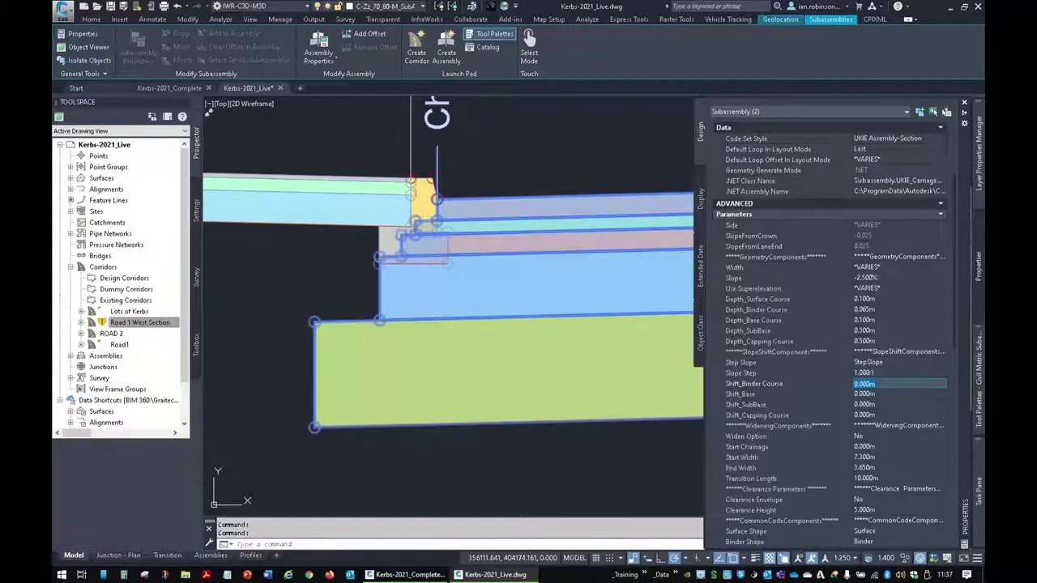
pyautogui.scroll(-4, 494, 273)
pyautogui.moveTo(510, 280)
pyautogui.mouseDown(button='middle')
pyautogui.moveTo(267, 264)
pyautogui.moveTo(601, 275)
pyautogui.mouseUp(button='middle')
pyautogui.press('Escape')
pyautogui.moveTo(346, 274); pyautogui.dragTo(519, 274, button='middle')
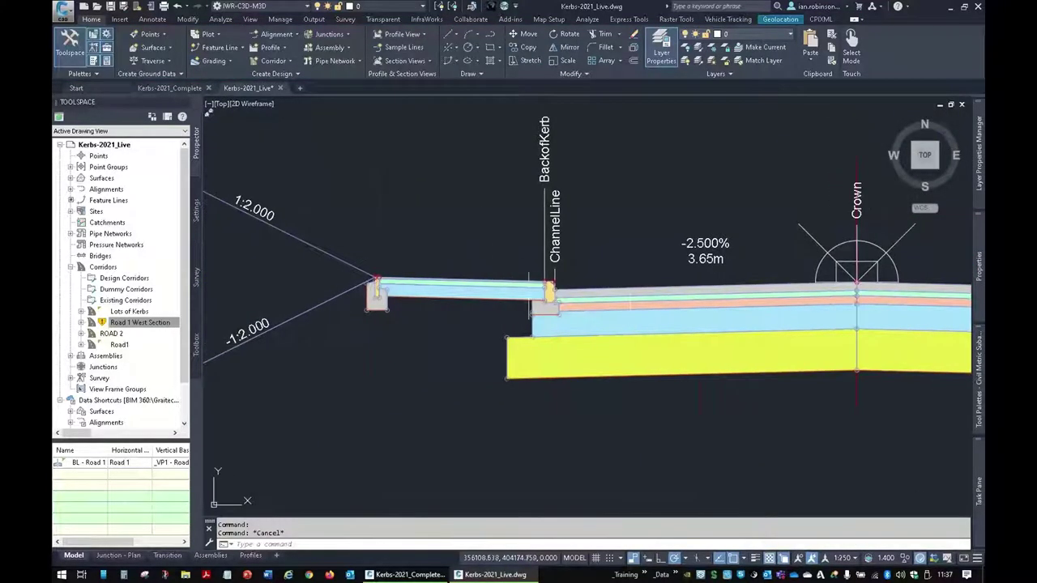
# Zoom into the kerb and read the point codes at its corners.
pyautogui.scroll(4, 590, 278)
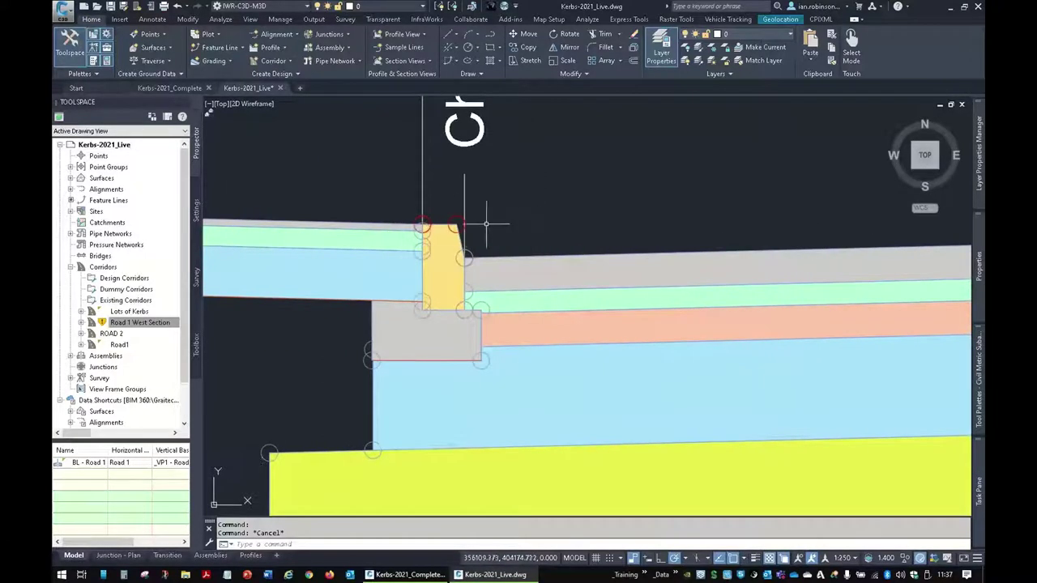
pyautogui.moveTo(456, 217)
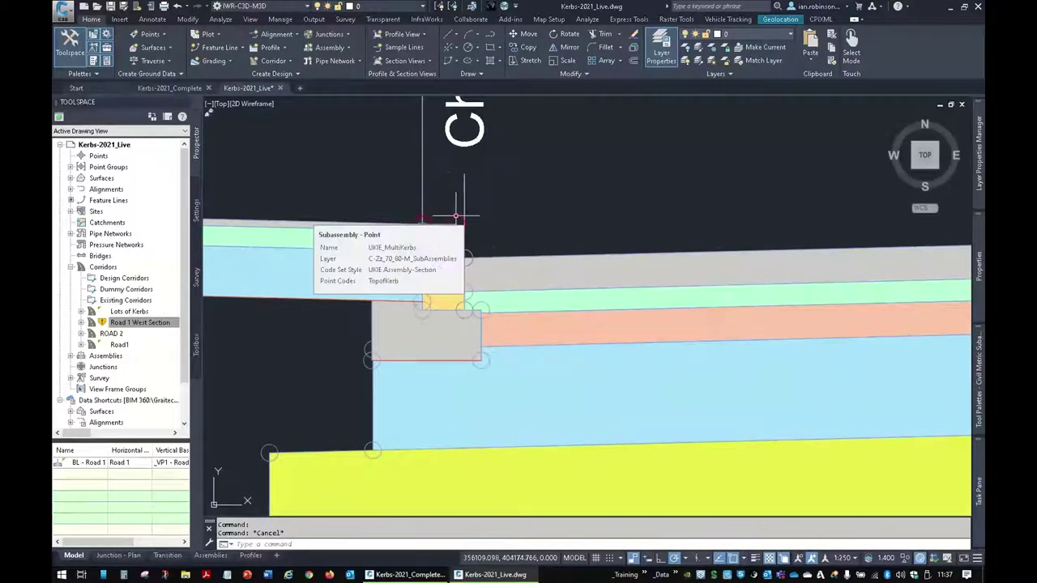
pyautogui.moveTo(473, 250)
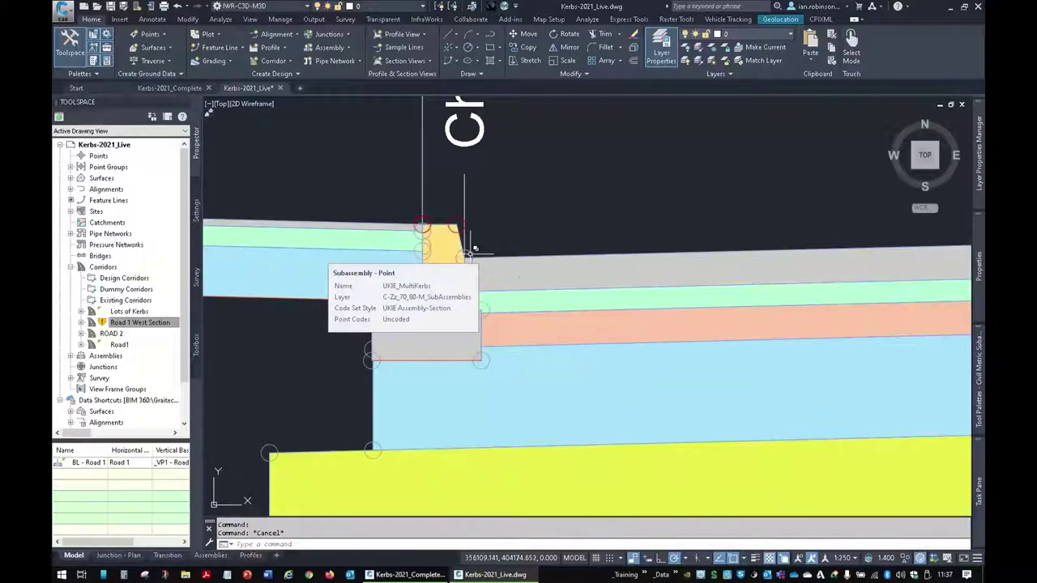
pyautogui.moveTo(541, 283)
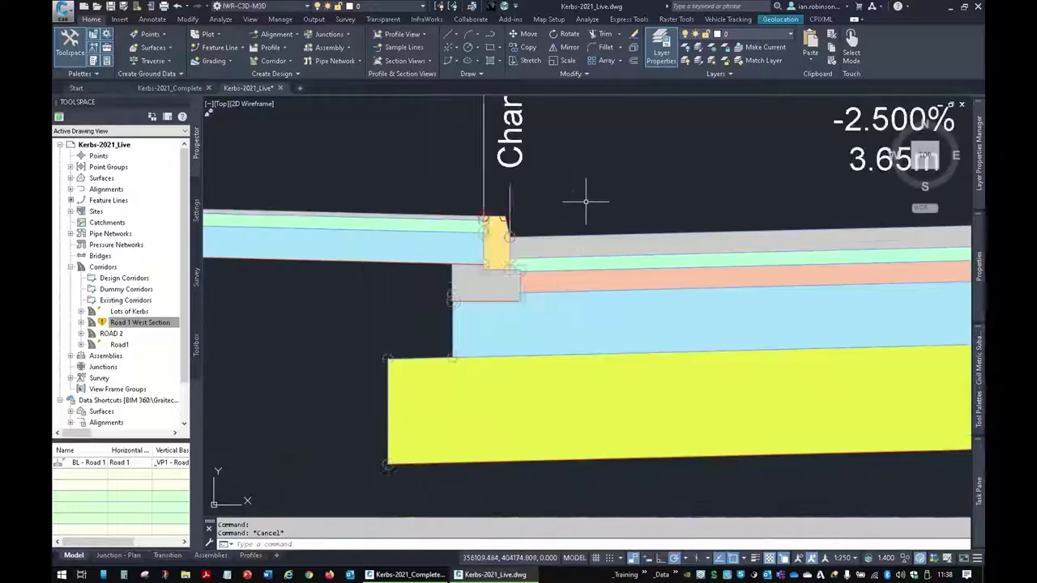
# Zoom out and pan to the corridor plan near chainage 350.
pyautogui.scroll(-4, 586, 203)
pyautogui.scroll(-8, 586, 202)
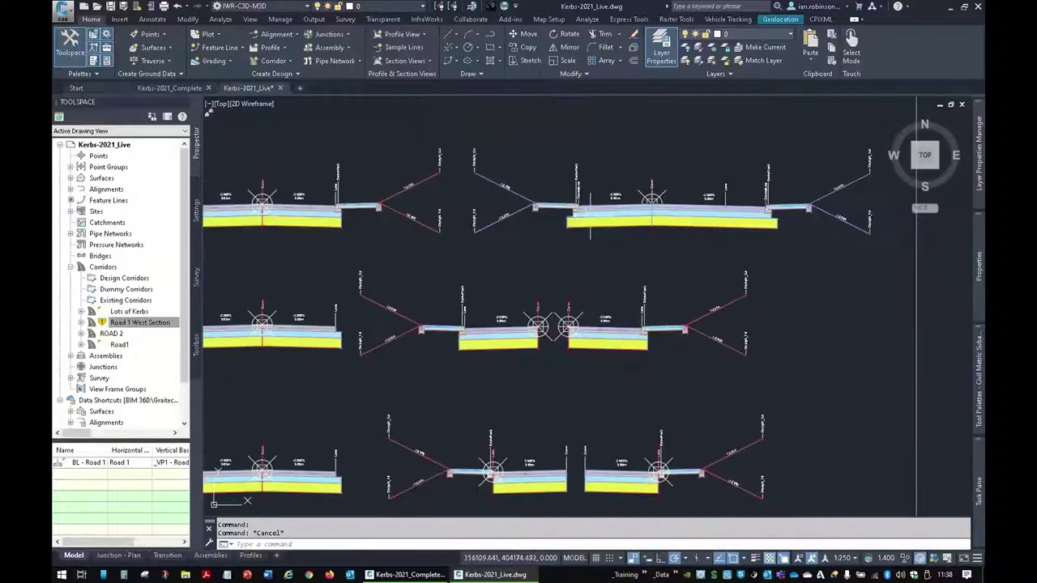
pyautogui.moveTo(516, 409)
pyautogui.mouseDown(button='middle')
pyautogui.moveTo(516, 239)
pyautogui.moveTo(557, 253)
pyautogui.mouseUp(button='middle')
pyautogui.scroll(8, 486, 235)
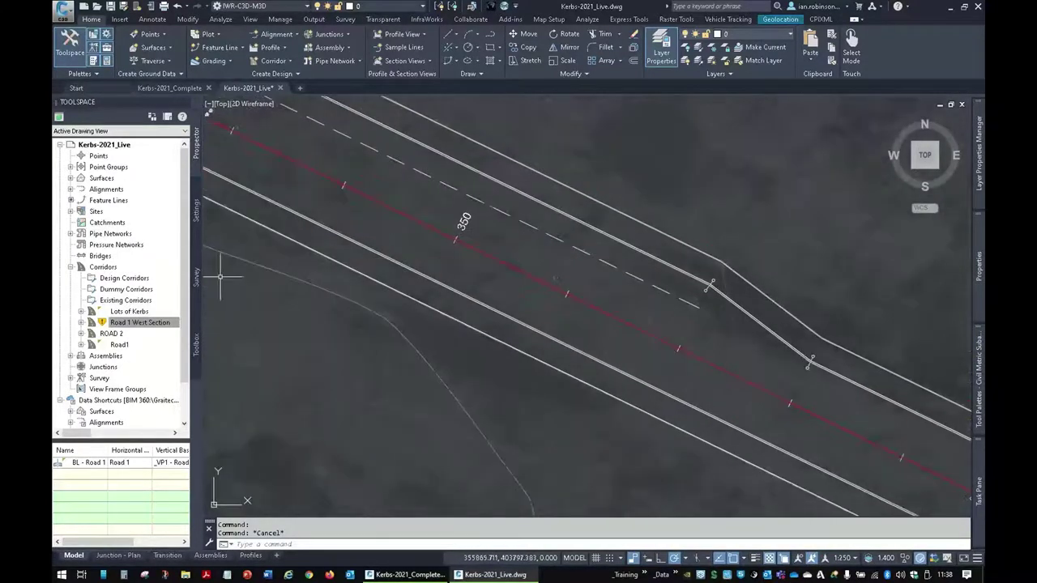
# Rebuild the Road 1 West Section corridor with the revised assembly.
pyautogui.rightClick(136, 322)
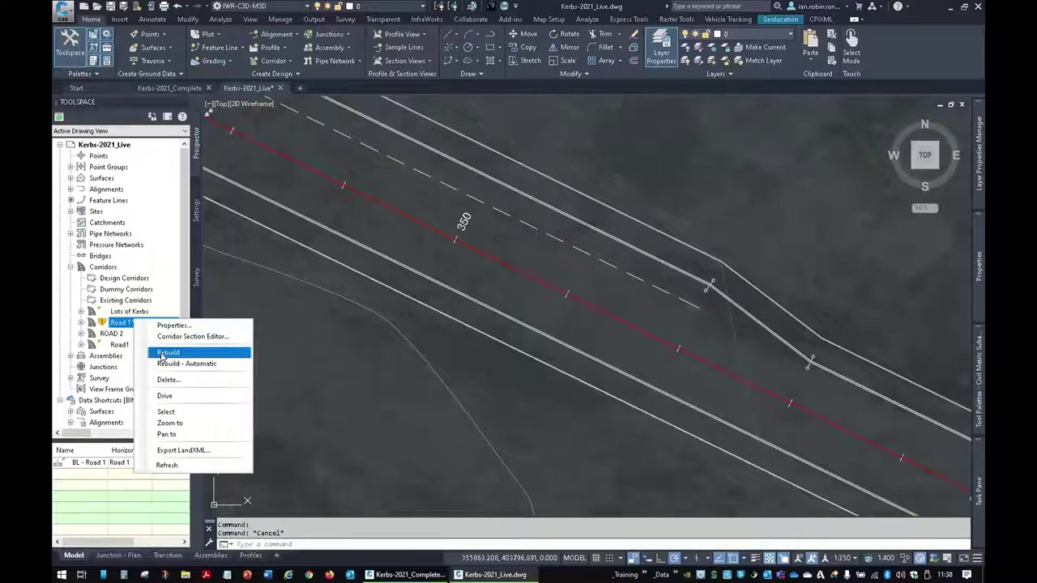
pyautogui.click(166, 353)
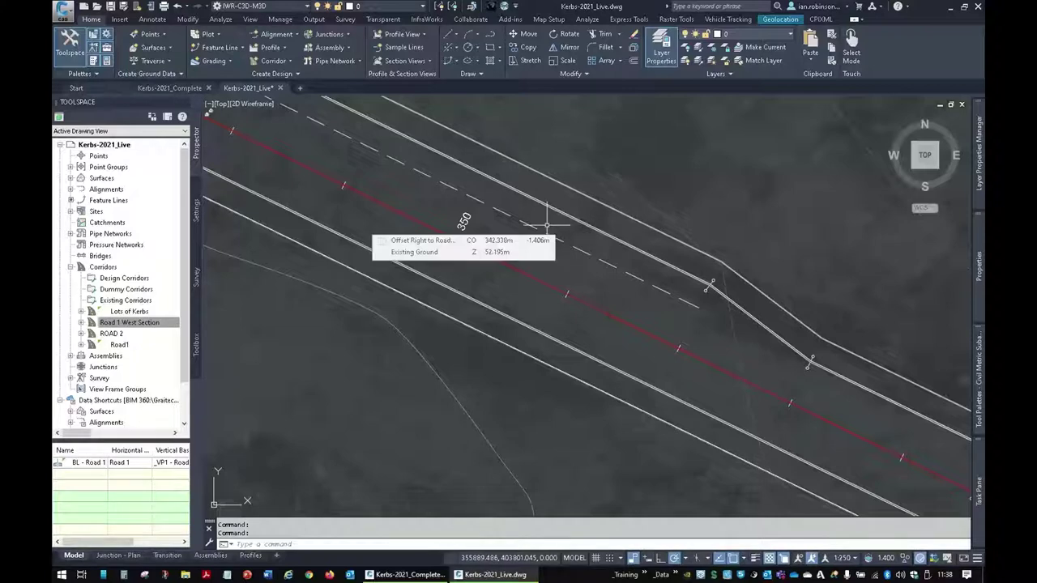
pyautogui.scroll(-10, 621, 208)
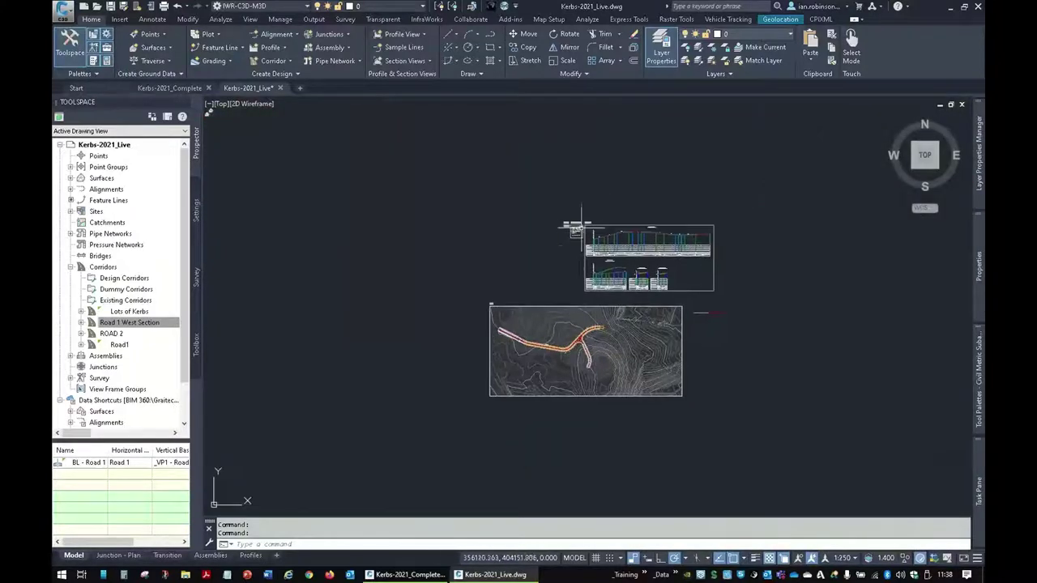
pyautogui.scroll(10, 575, 227)
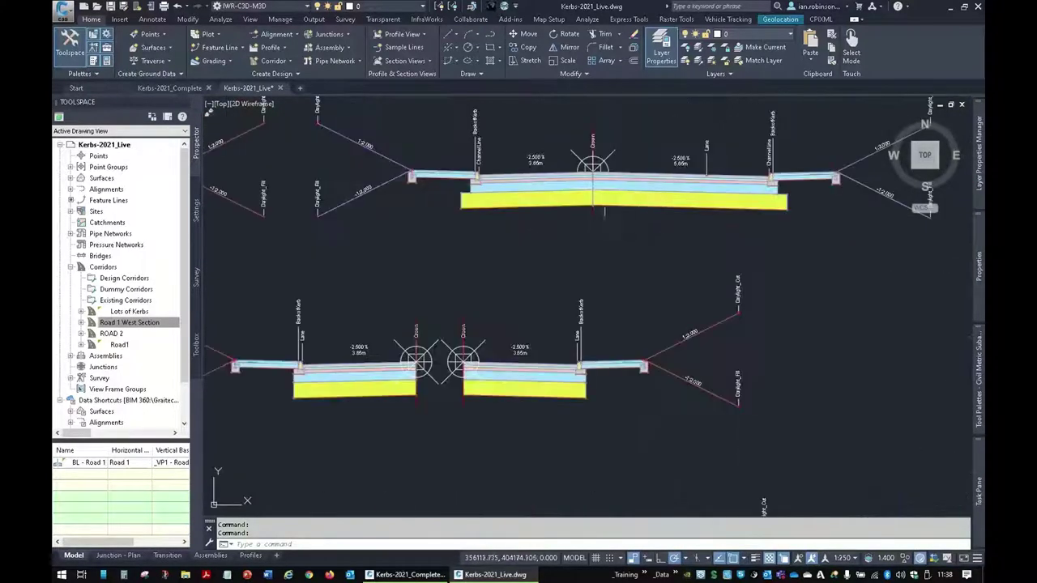
# Zoom to the assembly and select the yellow capping layer's lower-left point.
pyautogui.scroll(8, 462, 199)
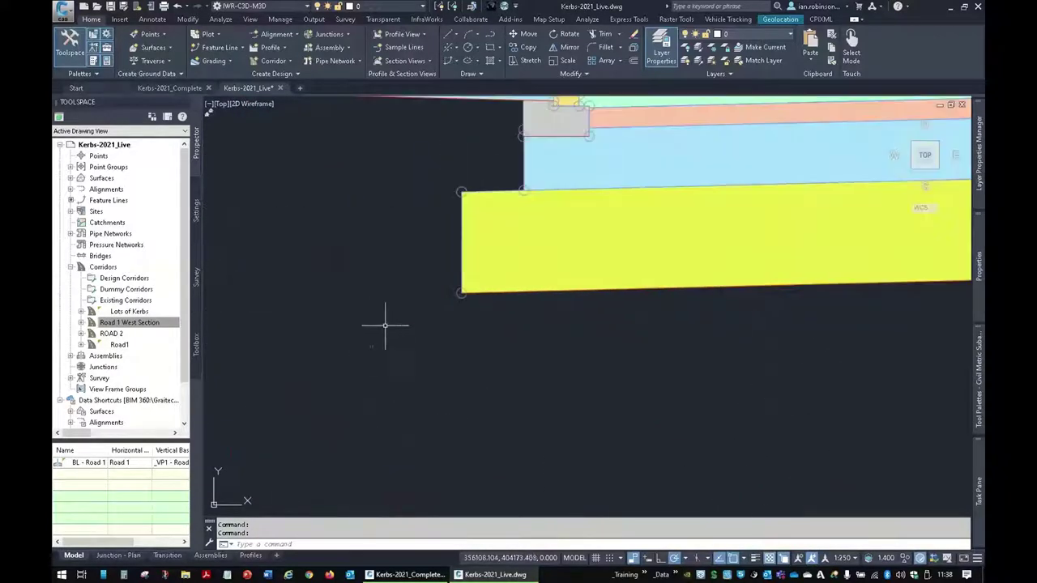
pyautogui.click(462, 296)
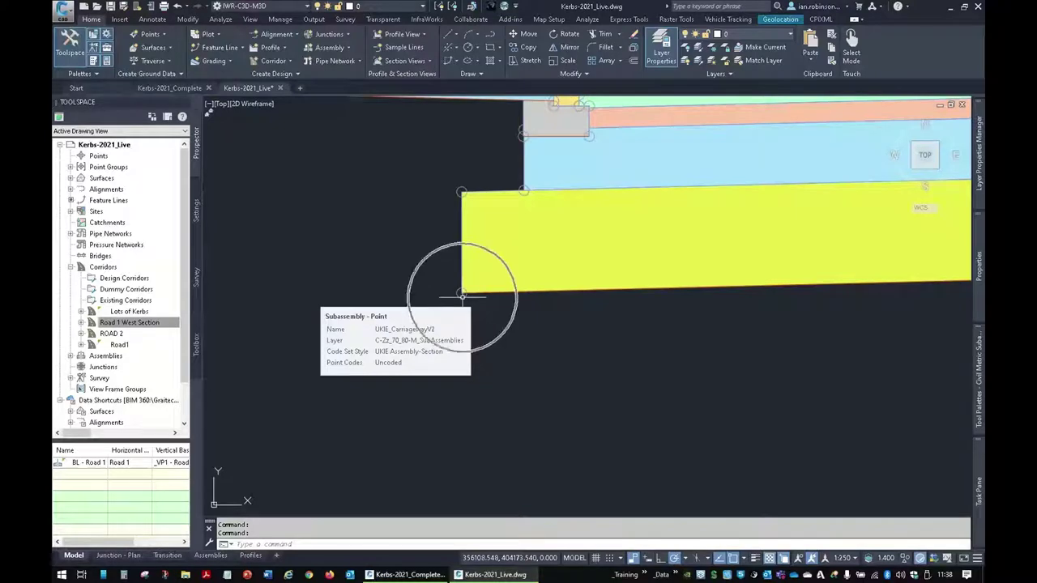
pyautogui.scroll(-5, 461, 296)
pyautogui.scroll(8, 698, 327)
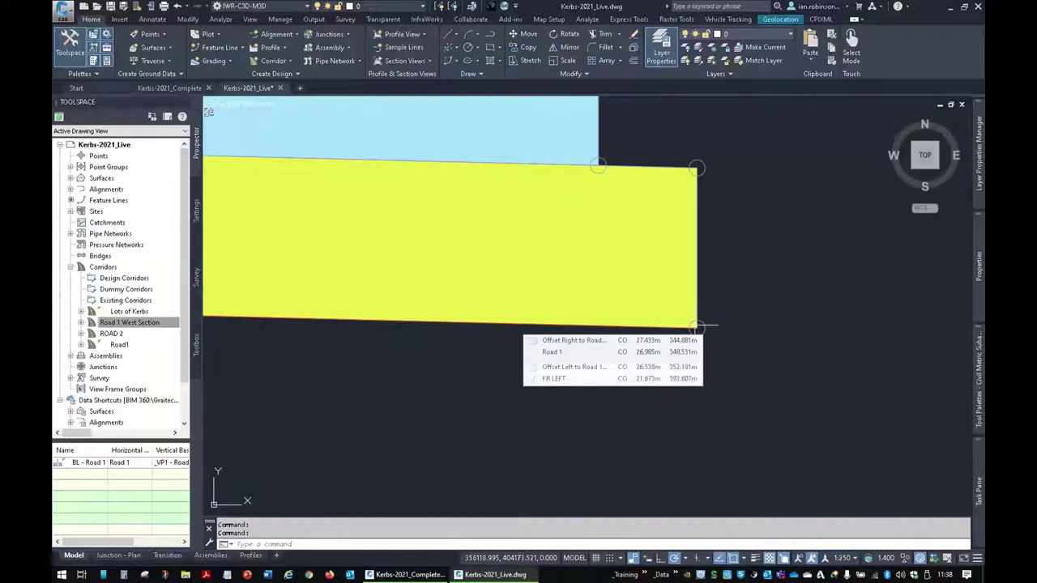
# Select the capping-layer carriageway subassembly and add the left carriageway half.
pyautogui.click(696, 261)
pyautogui.scroll(-6, 696, 261)
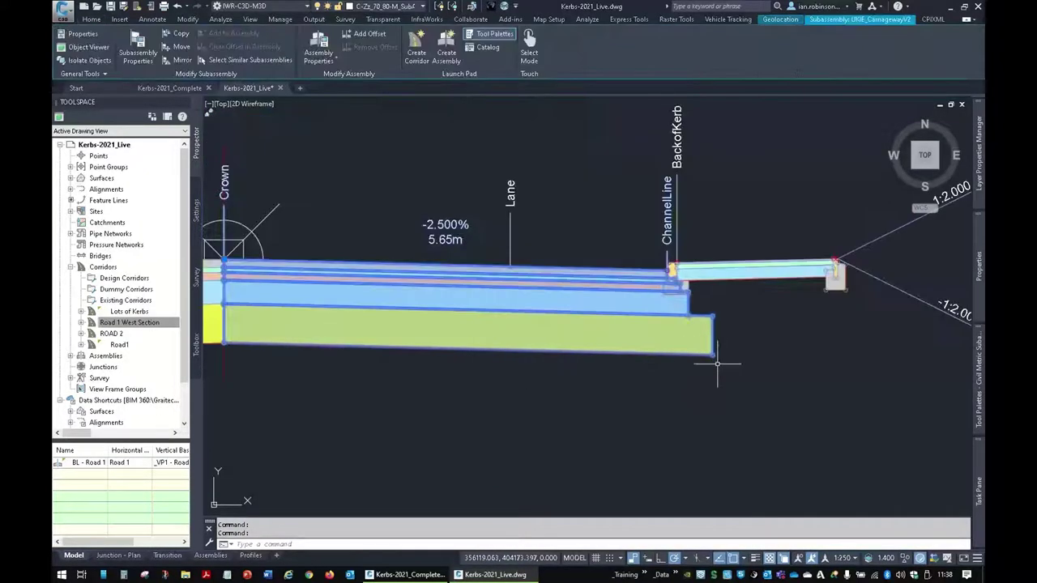
pyautogui.moveTo(697, 365); pyautogui.dragTo(970, 364, button='middle')
pyautogui.click(434, 291)
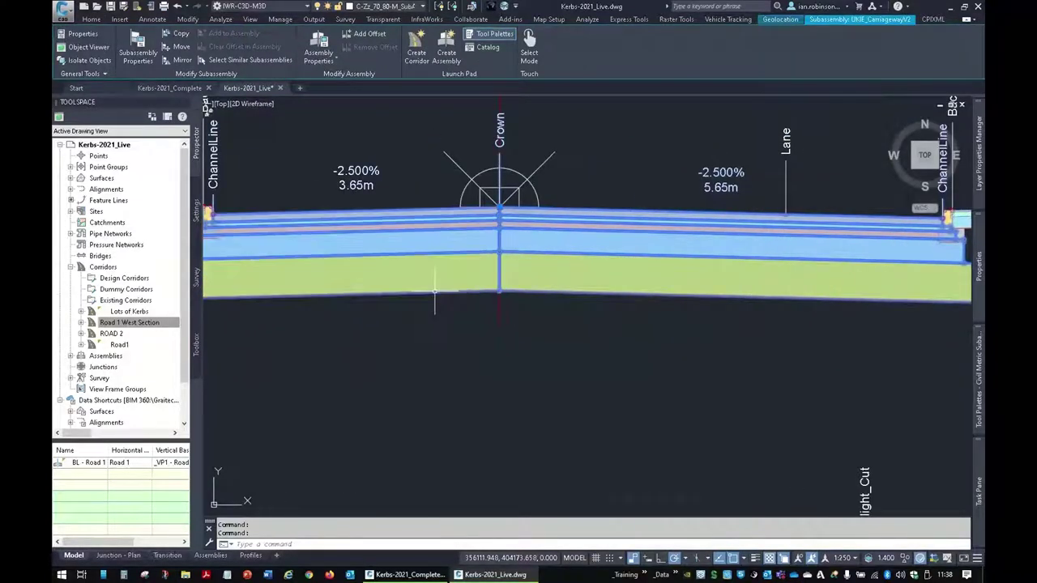
# Review the point, link and shape codes in Properties, then show the Civil Metric subassemblies palette.
pyautogui.moveTo(978, 257)
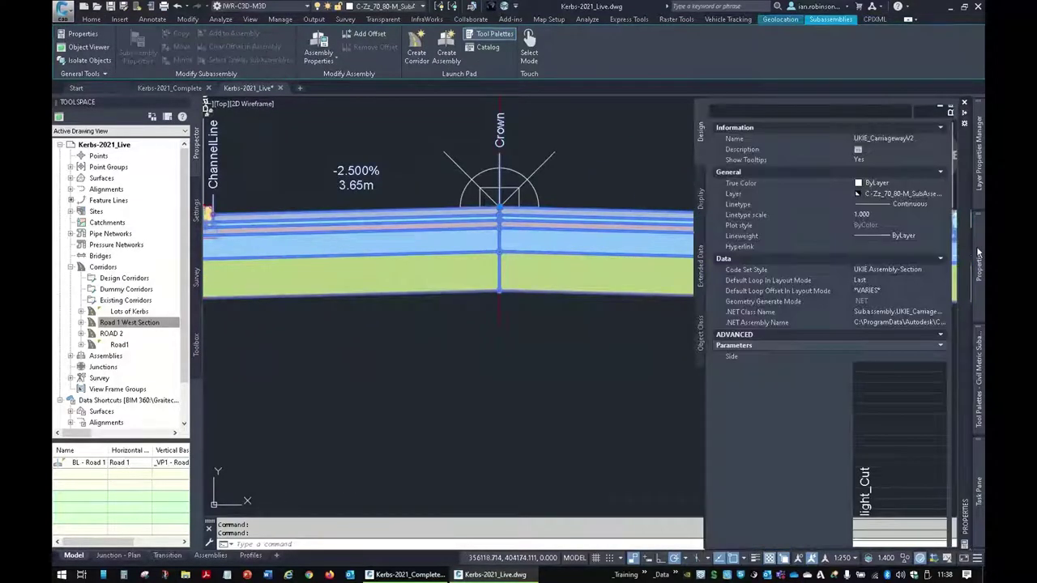
pyautogui.scroll(-10, 868, 418)
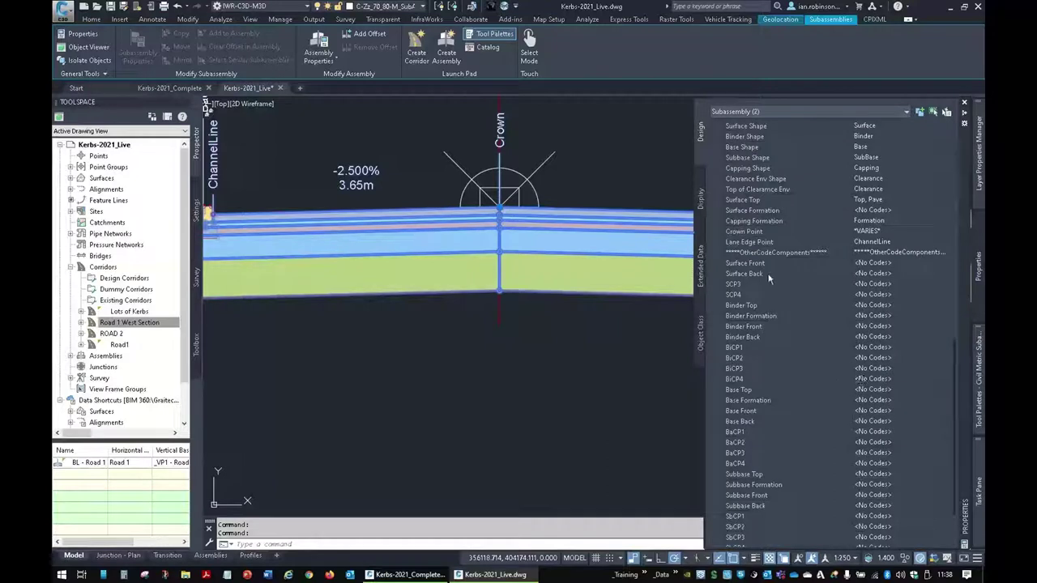
pyautogui.scroll(-3, 774, 307)
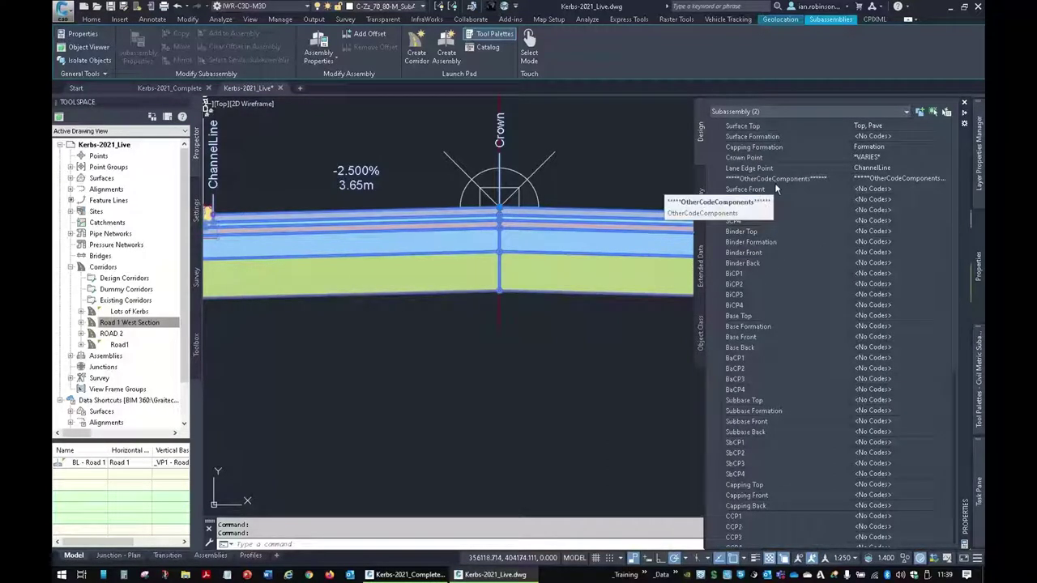
pyautogui.scroll(-1, 808, 273)
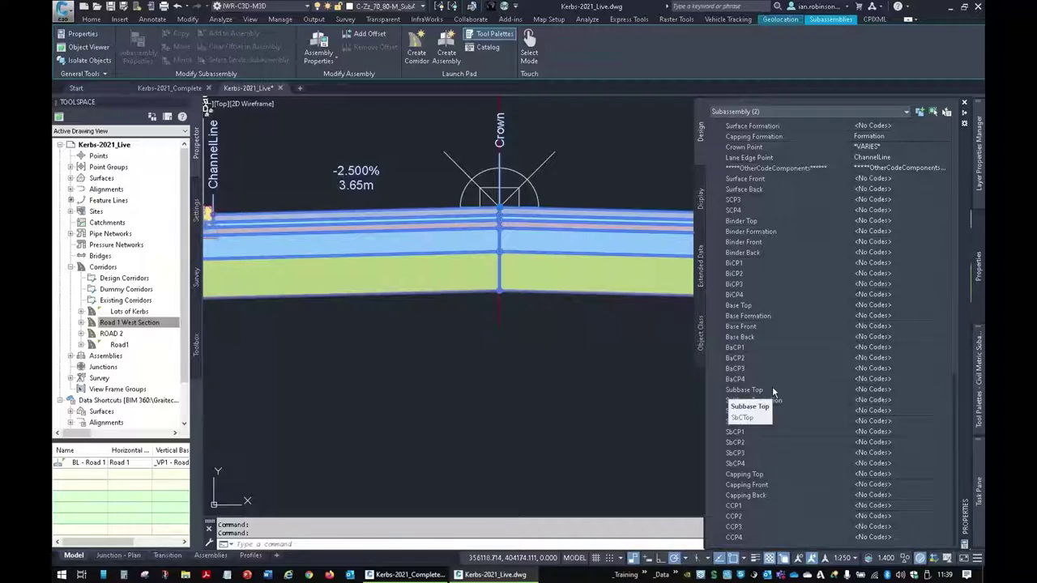
pyautogui.moveTo(980, 362)
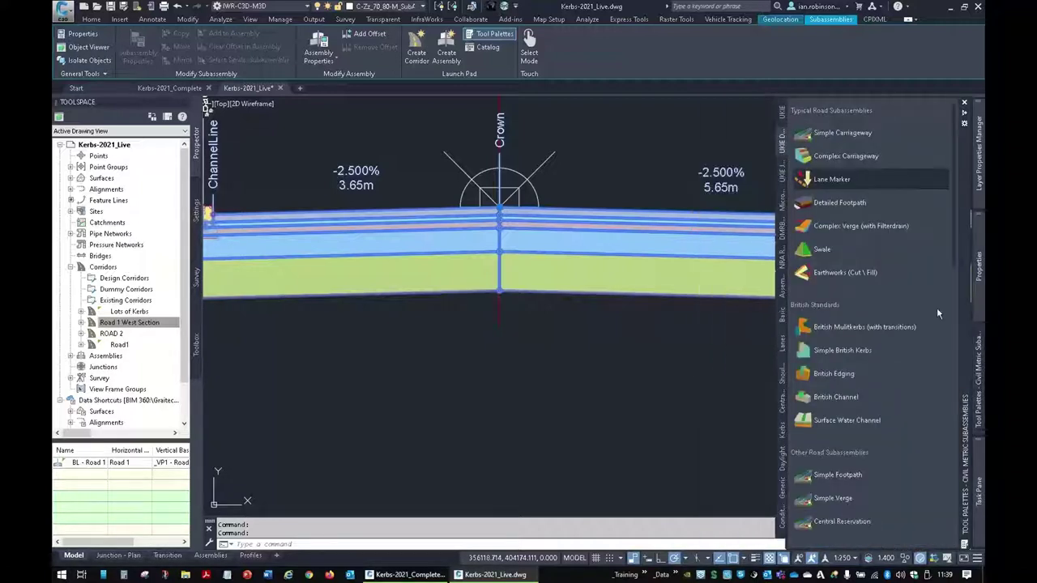
# Open Help for Complex Carriageway from the tool palette and bring the Help window forward.
pyautogui.rightClick(855, 150)
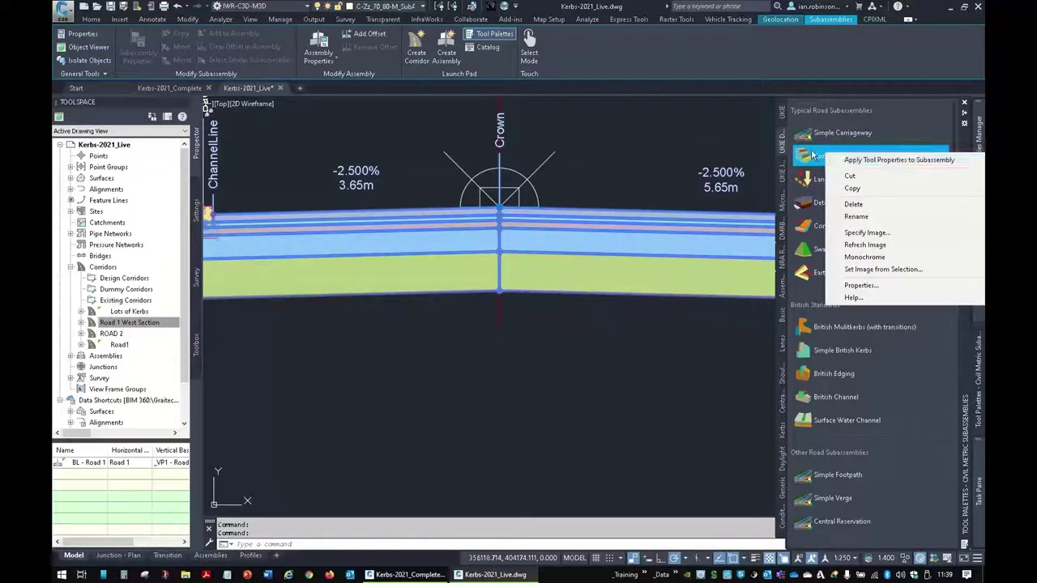
pyautogui.click(853, 296)
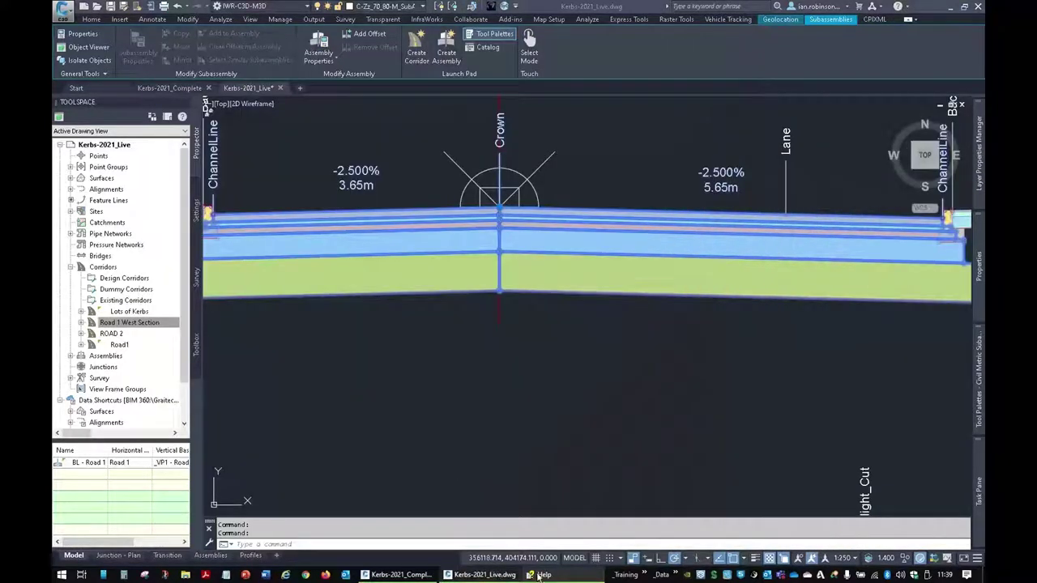
pyautogui.click(484, 574)
# Bring the UKIE_CarriagewayV2 help forward and read down through Components of the Subassembly.
pyautogui.click(541, 574)
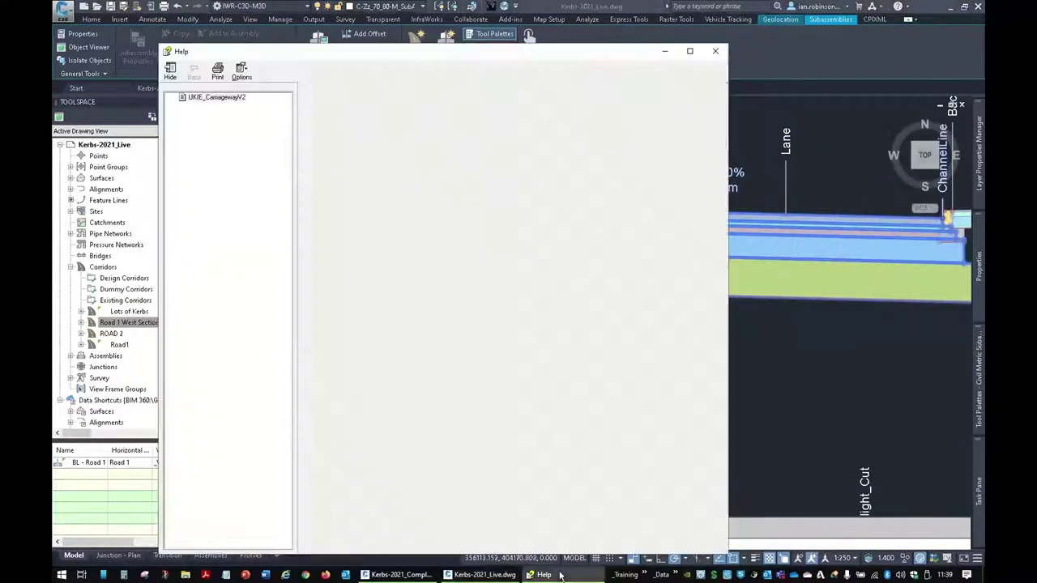
pyautogui.moveTo(451, 55); pyautogui.dragTo(483, 23)
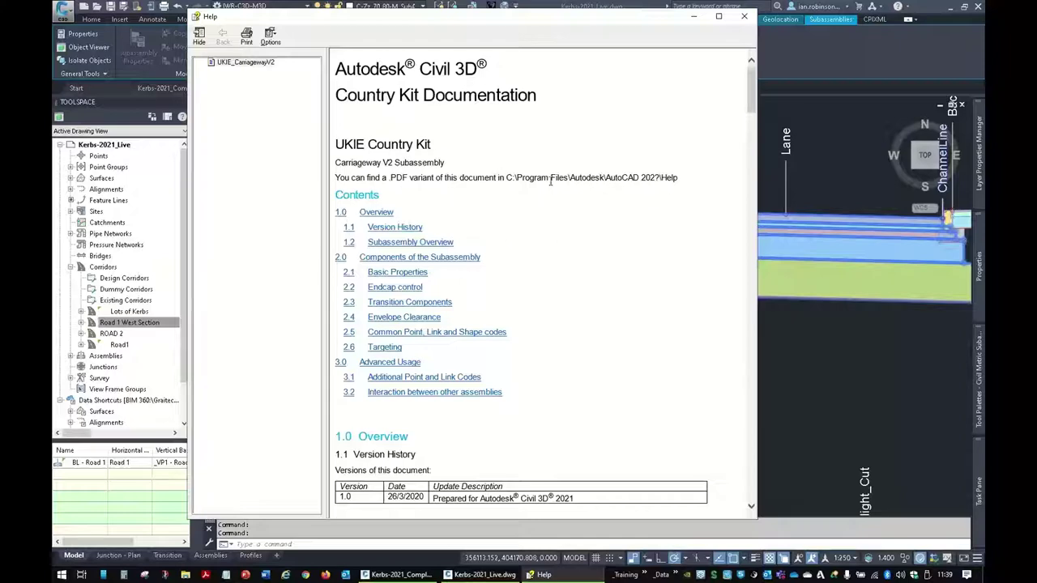
pyautogui.scroll(-5, 482, 276)
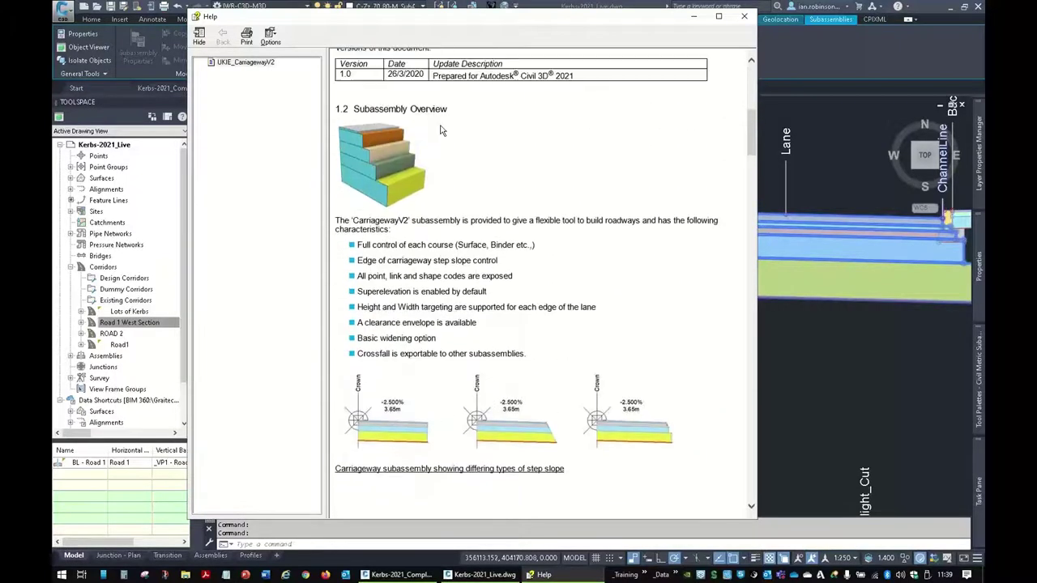
pyautogui.scroll(1, 482, 275)
pyautogui.scroll(-3, 480, 219)
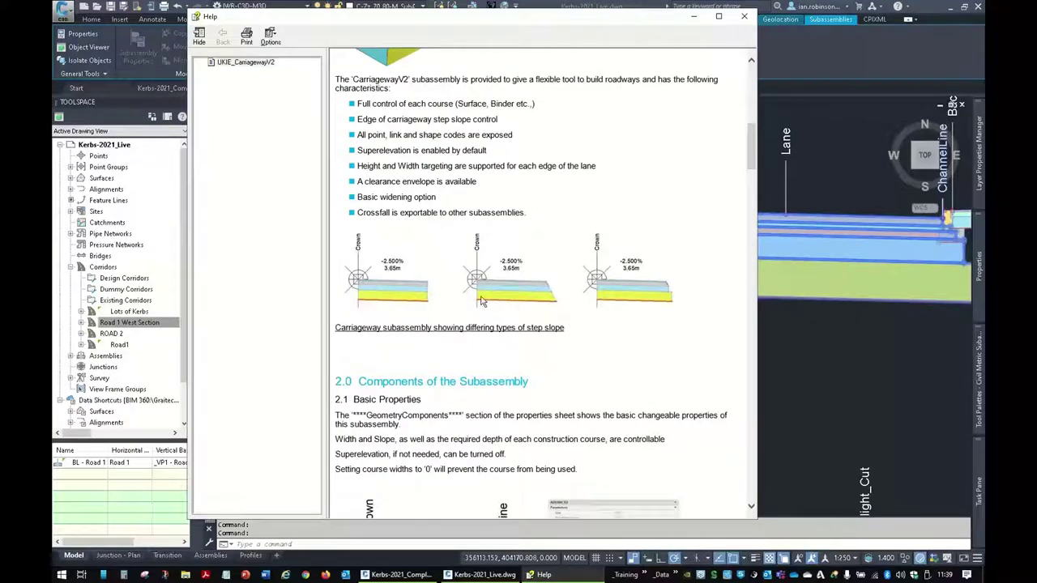
pyautogui.scroll(-1, 496, 300)
pyautogui.scroll(-2, 496, 299)
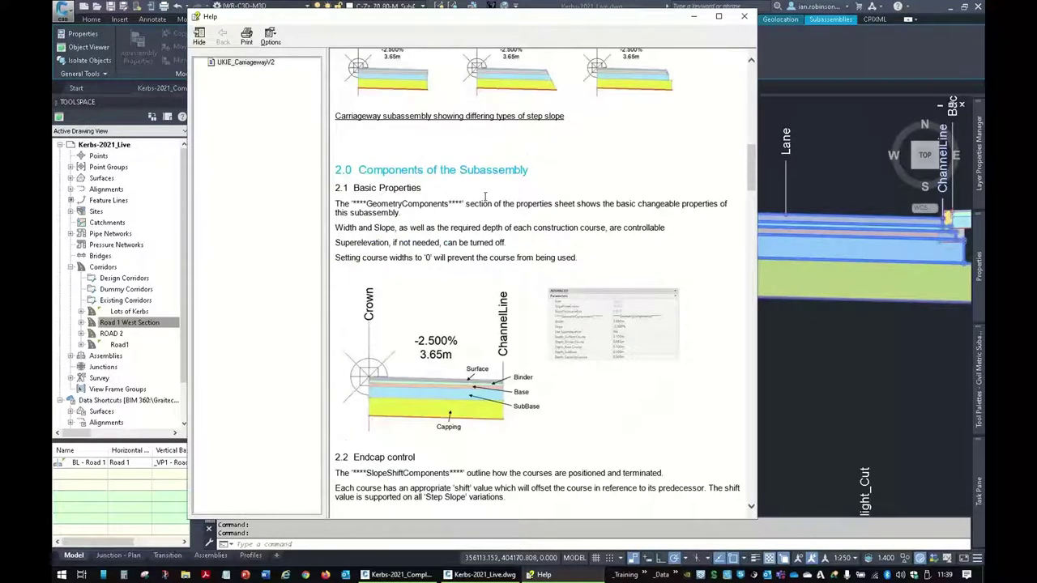
pyautogui.scroll(-3, 511, 228)
pyautogui.scroll(-1, 511, 227)
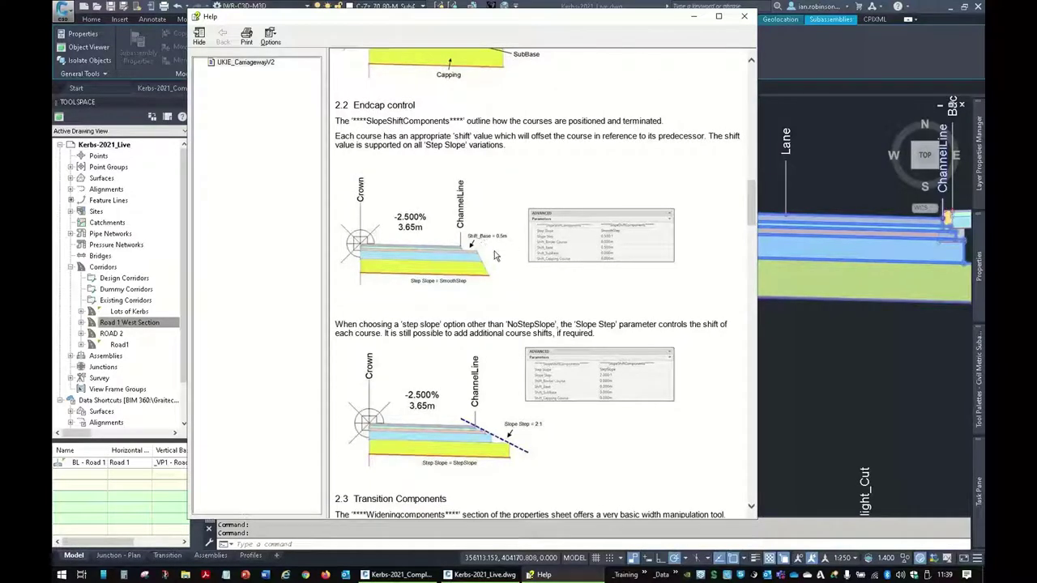
pyautogui.scroll(-2, 460, 279)
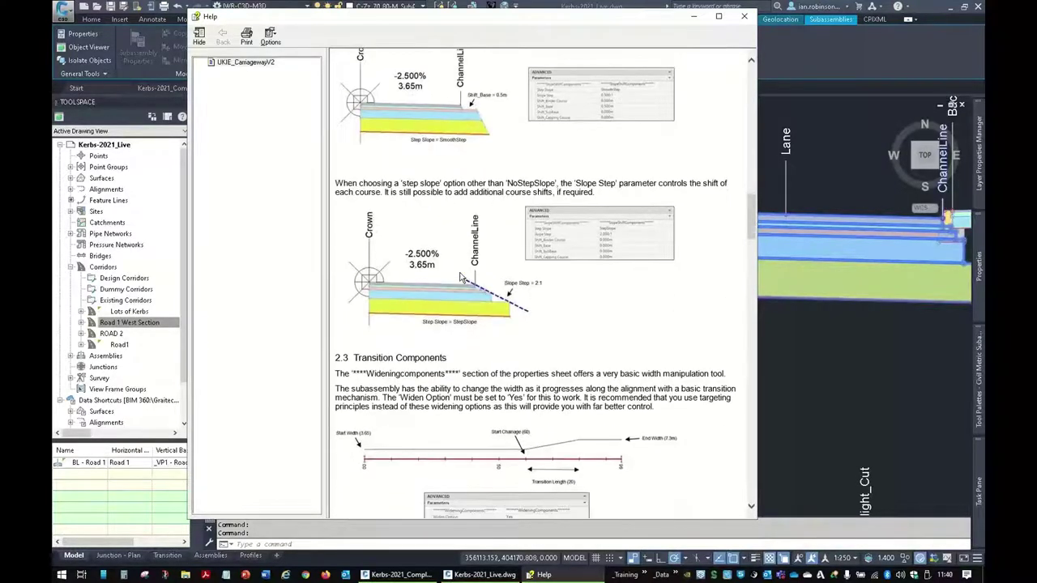
pyautogui.scroll(-2, 460, 278)
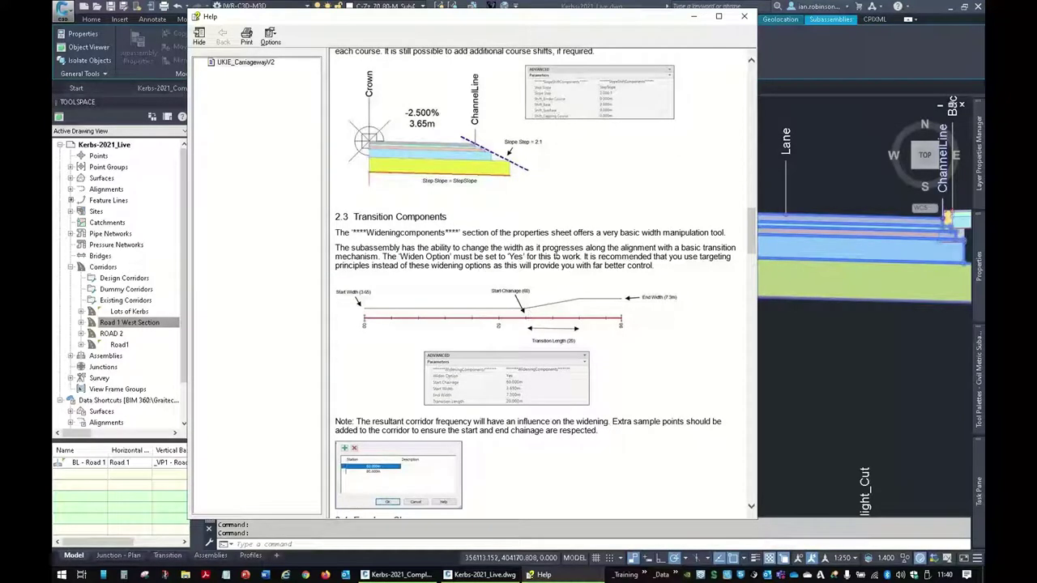
pyautogui.scroll(-2, 555, 256)
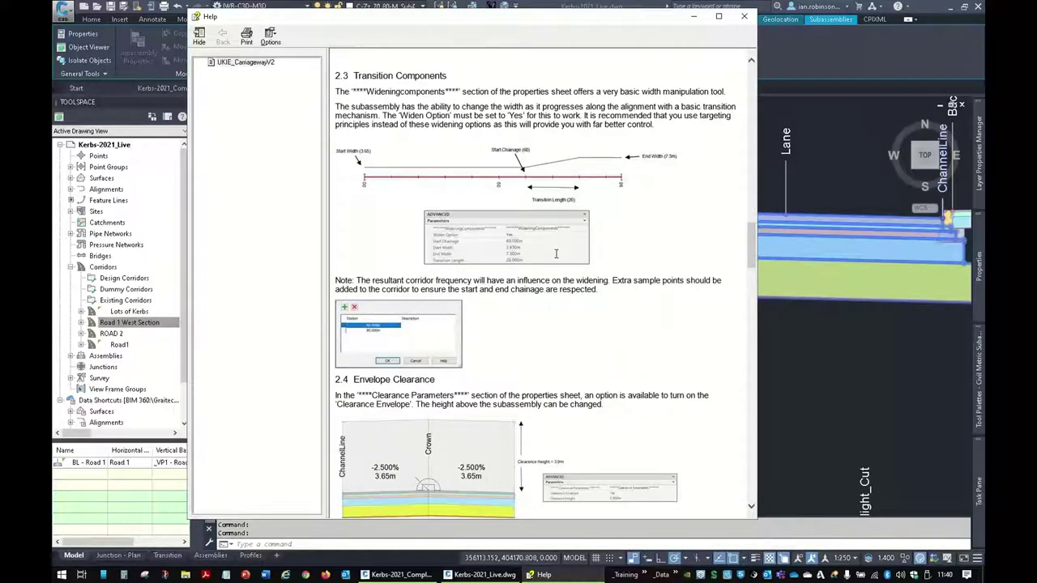
pyautogui.scroll(-5, 542, 243)
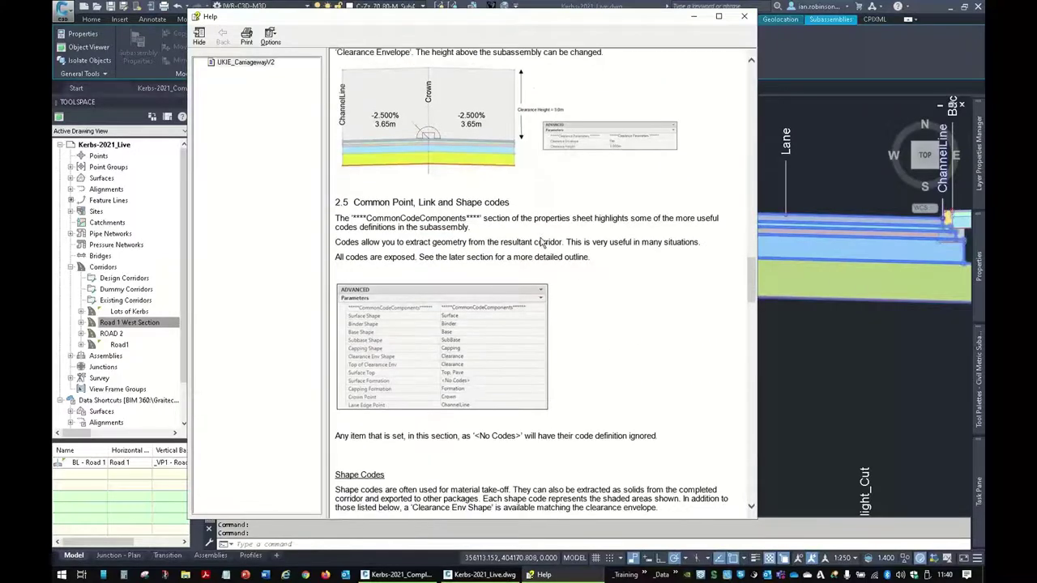
pyautogui.scroll(-1, 524, 258)
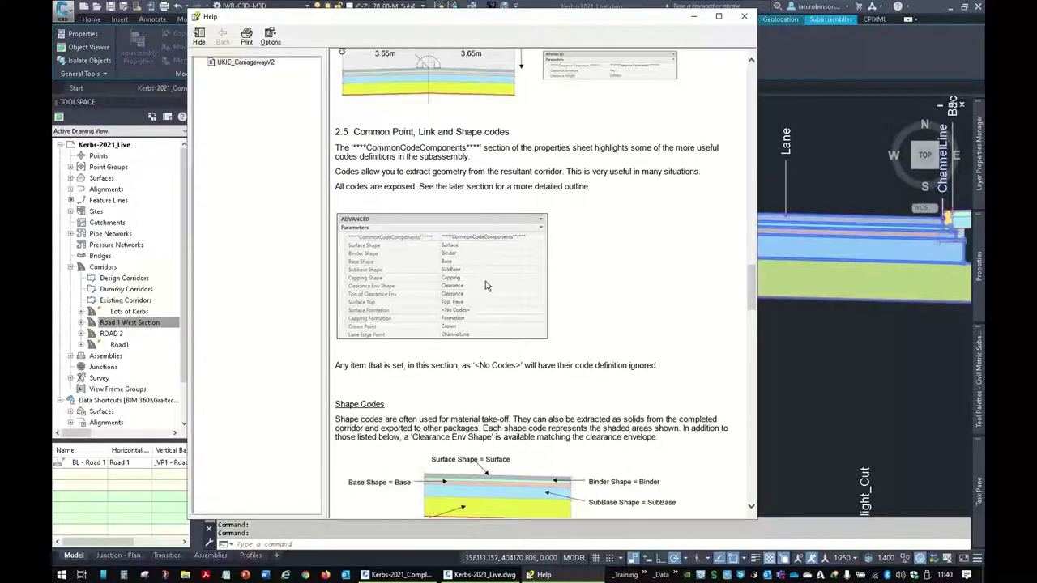
pyautogui.scroll(-1, 457, 265)
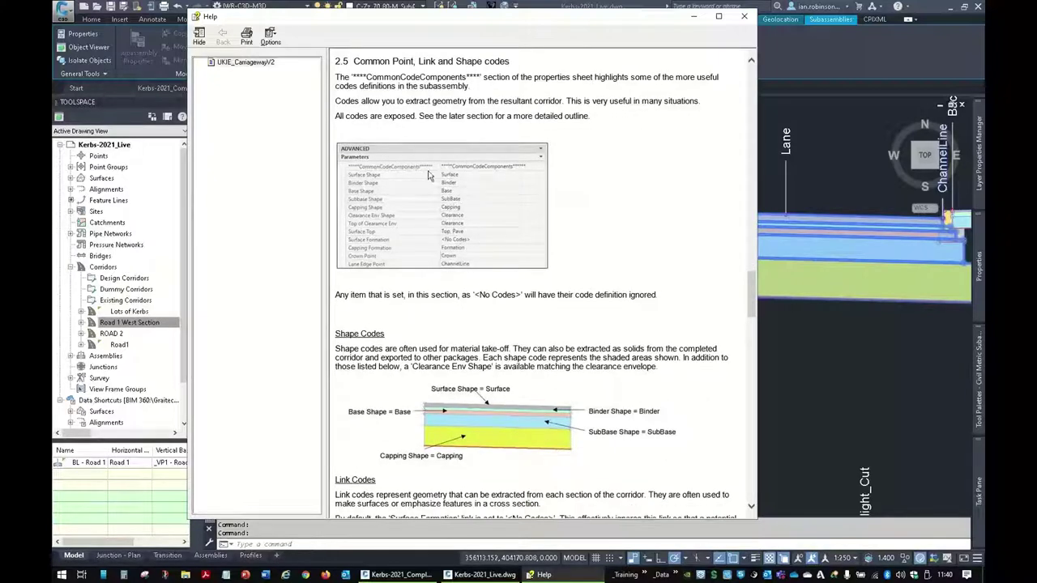
pyautogui.scroll(-1, 518, 274)
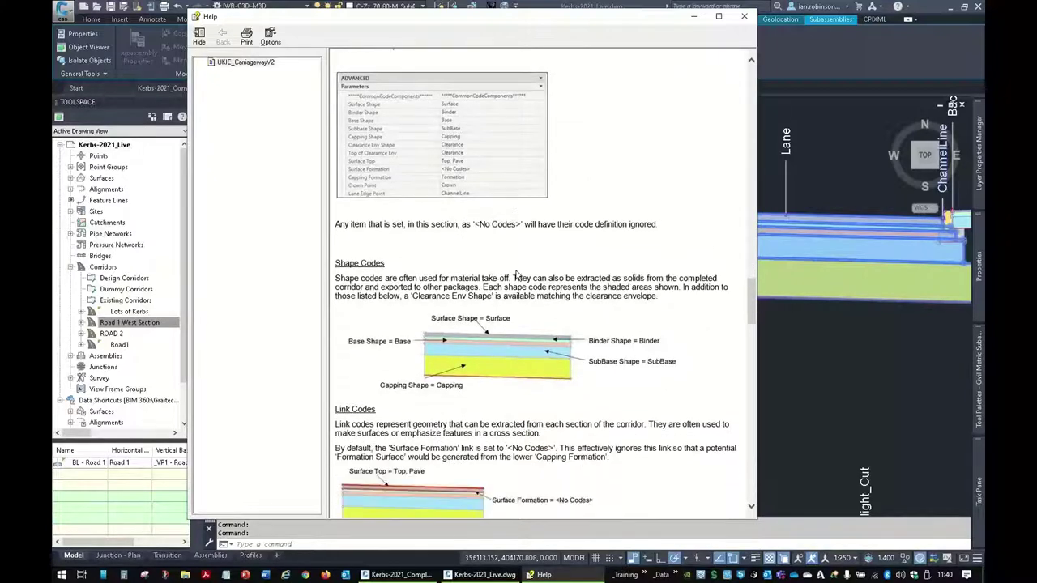
# Highlight '<No Codes>' and continue reading through Point Codes to section 3.2.
pyautogui.moveTo(474, 224); pyautogui.dragTo(520, 224)
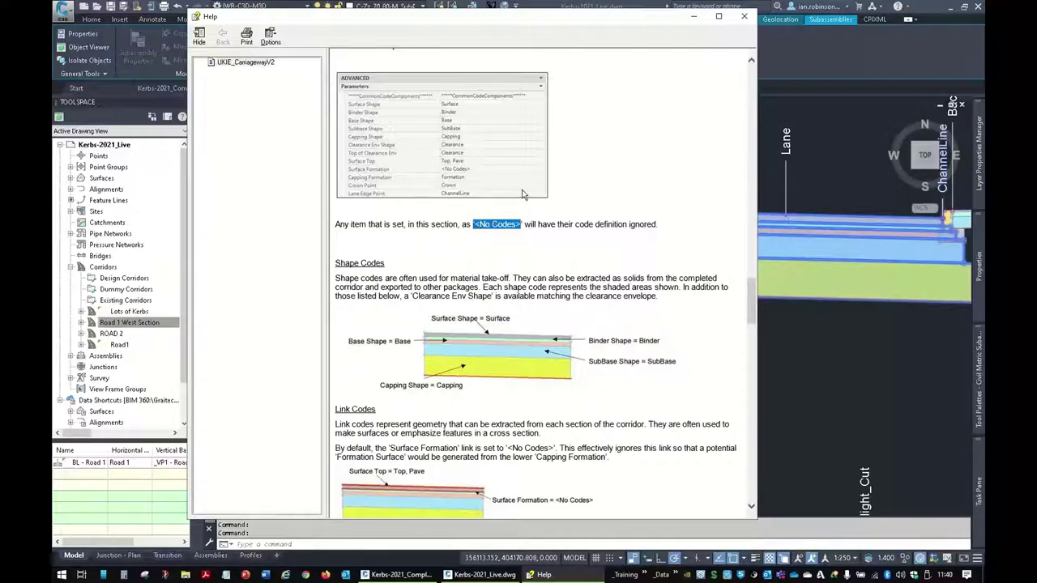
pyautogui.scroll(-5, 522, 197)
pyautogui.scroll(-6, 523, 196)
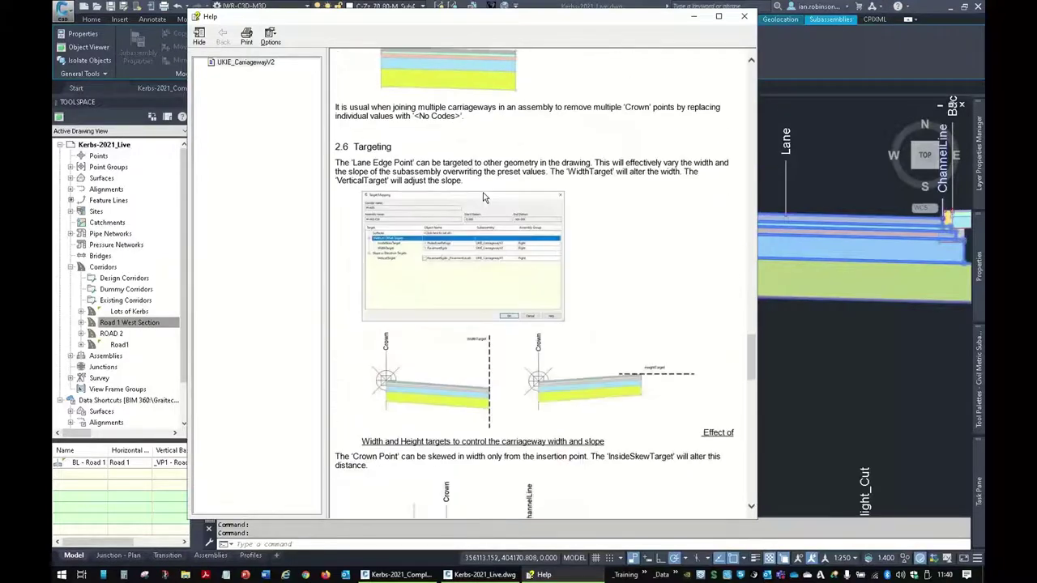
pyautogui.scroll(-14, 483, 197)
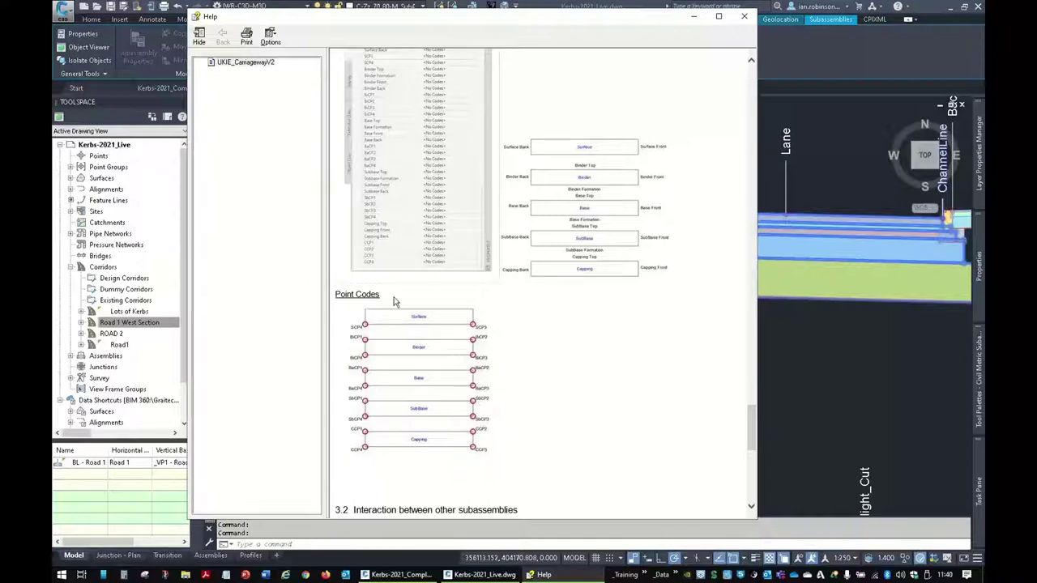
pyautogui.click(358, 456)
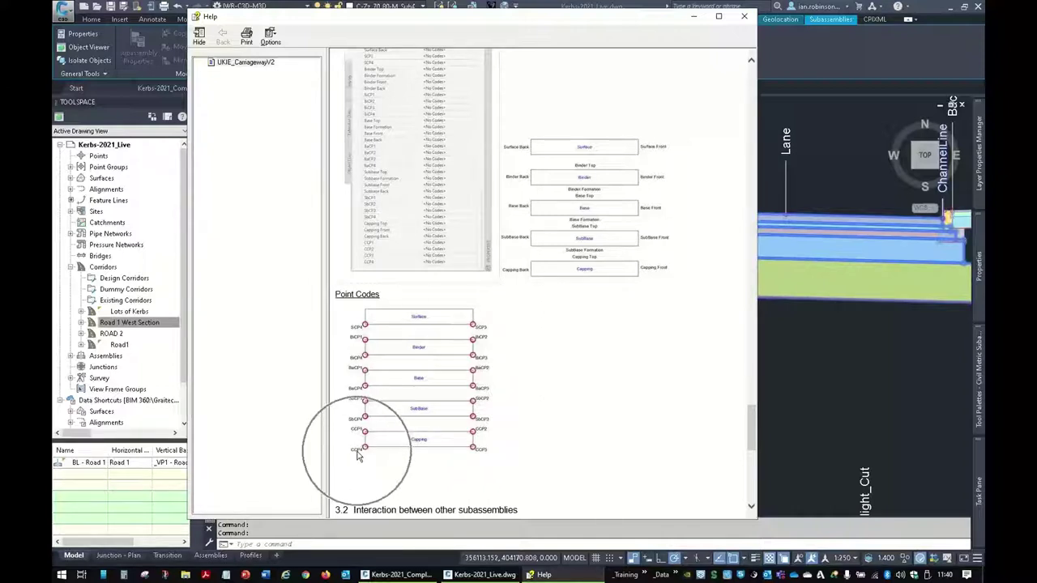
pyautogui.click(362, 456)
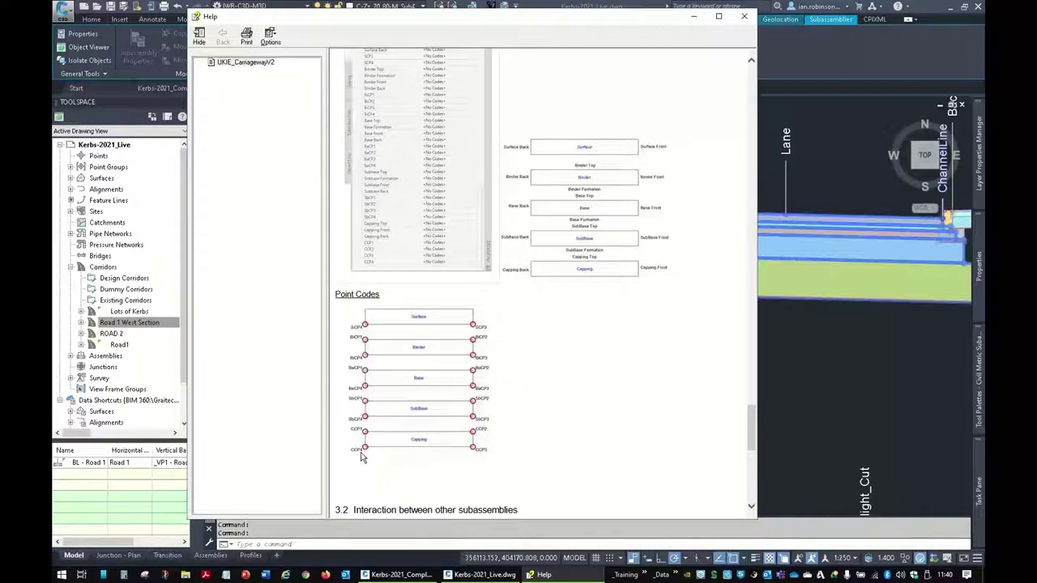
pyautogui.click(478, 458)
pyautogui.scroll(3, 500, 391)
pyautogui.scroll(5, 499, 391)
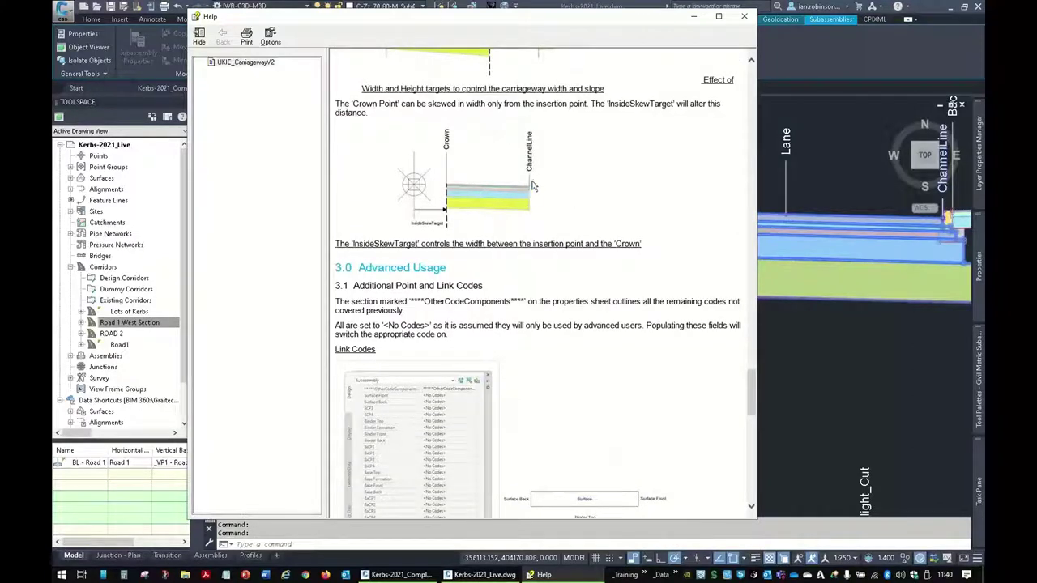
pyautogui.scroll(-10, 528, 209)
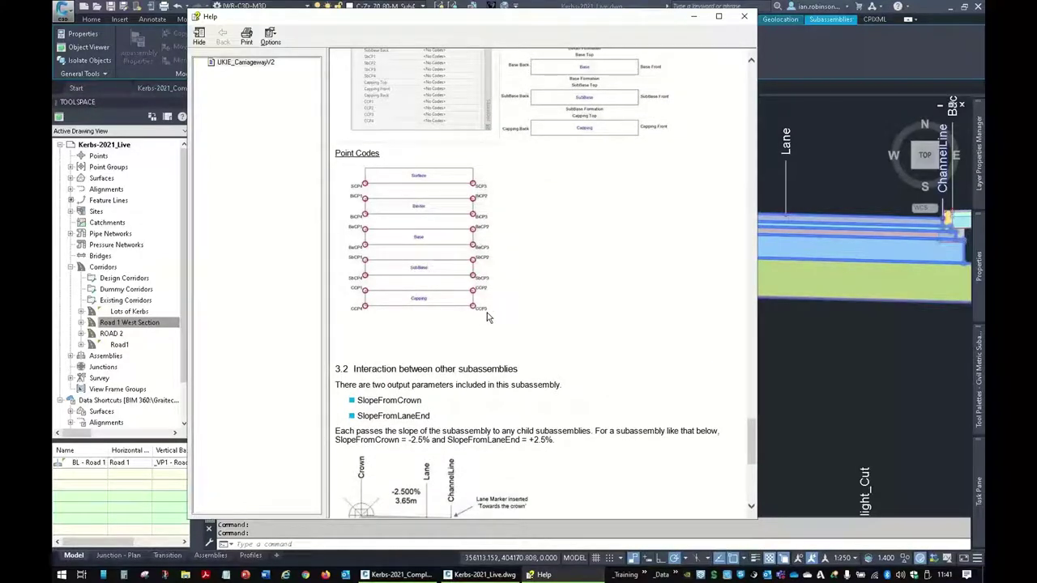
# Open the UKIE Plan and 3D code set style under General > Multipurpose Styles > Code Set Styles.
pyautogui.click(696, 17)
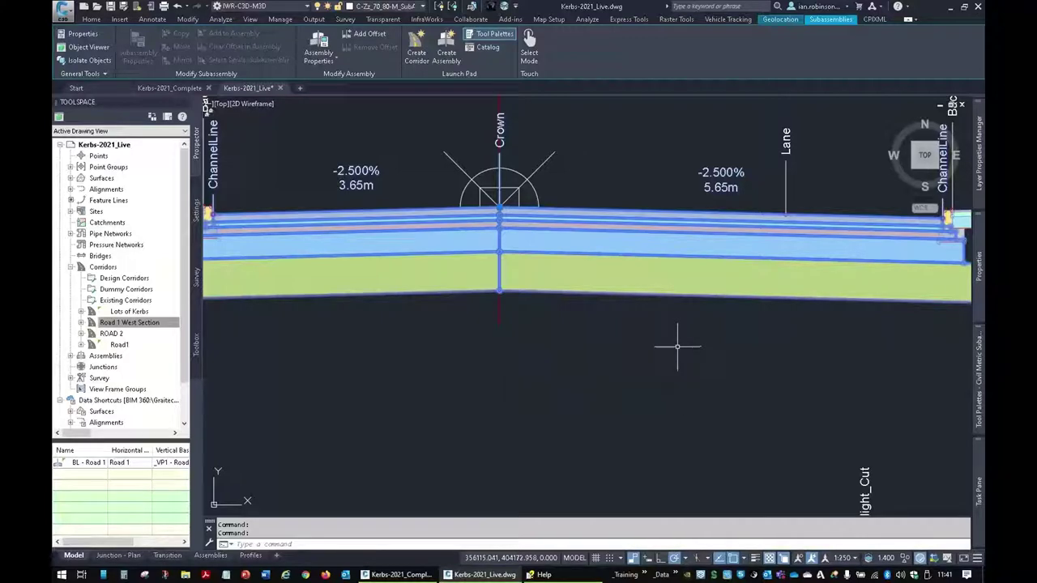
pyautogui.click(195, 209)
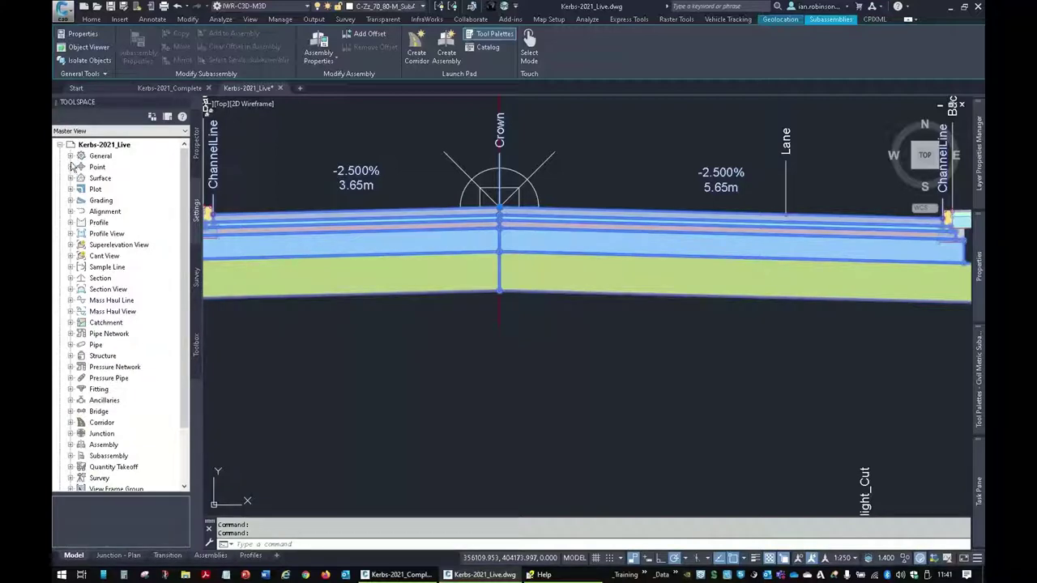
pyautogui.click(70, 156)
pyautogui.click(81, 166)
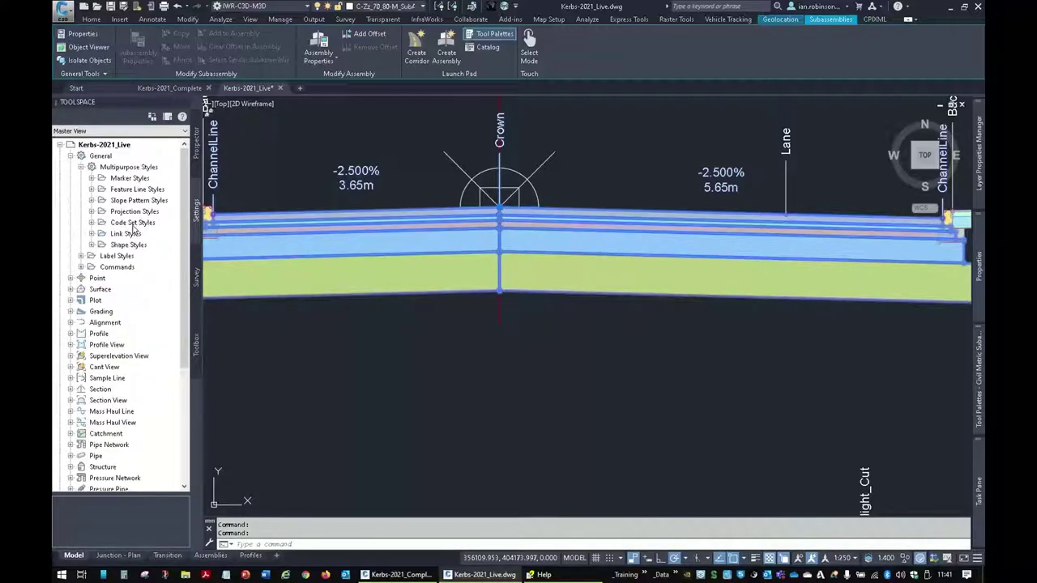
pyautogui.click(92, 222)
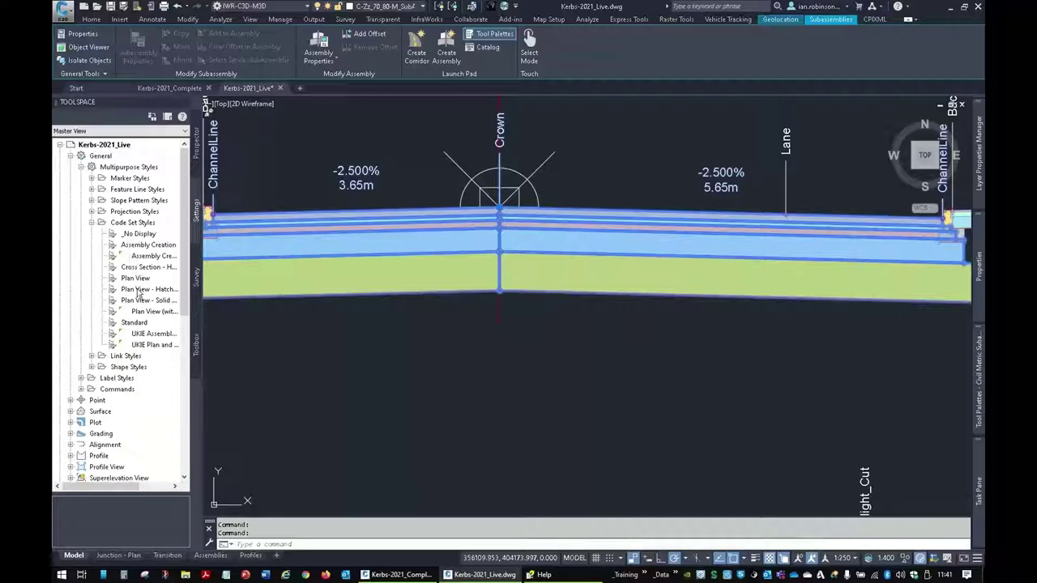
pyautogui.doubleClick(150, 345)
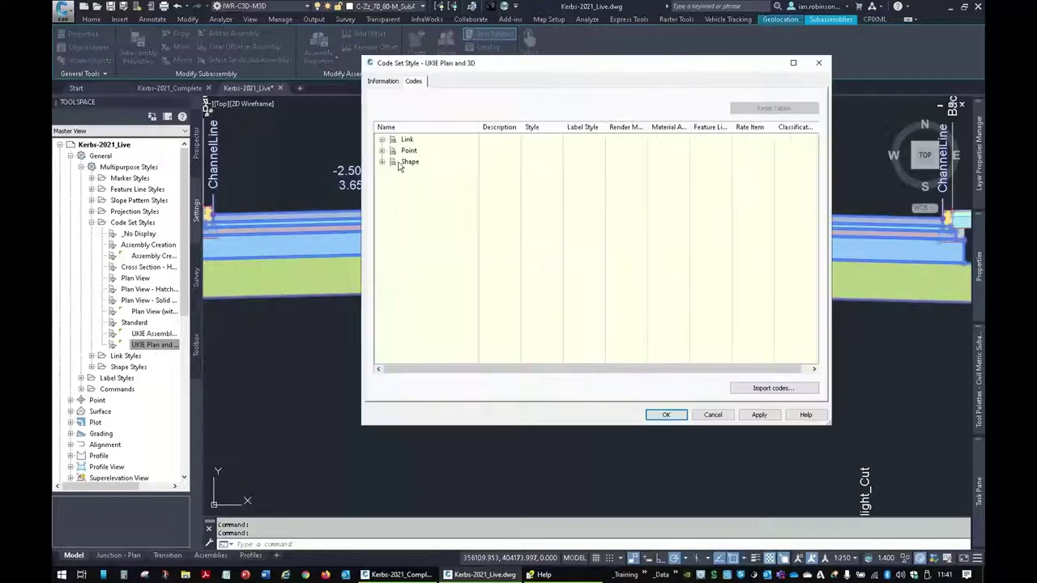
# Find the CappingFormation point code, then close the code set style unchanged.
pyautogui.click(382, 151)
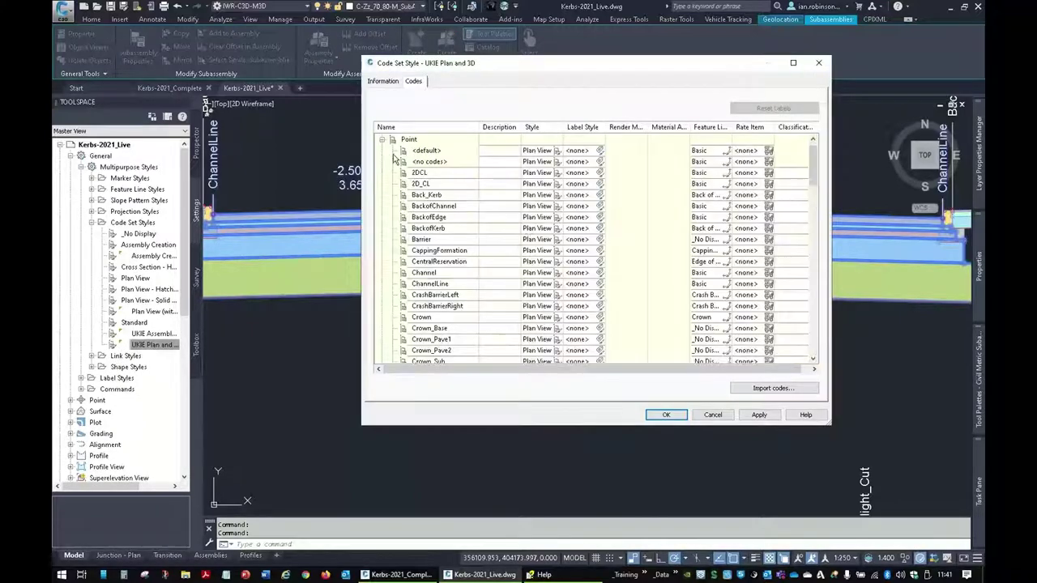
pyautogui.click(455, 252)
pyautogui.click(462, 251)
pyautogui.hotkey('ctrl', 'c')
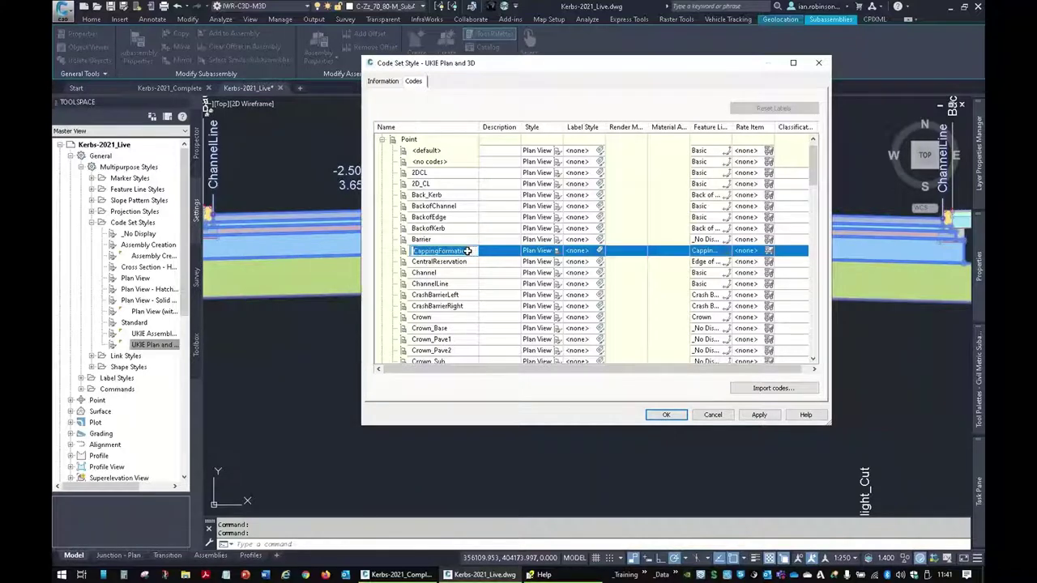
pyautogui.click(683, 415)
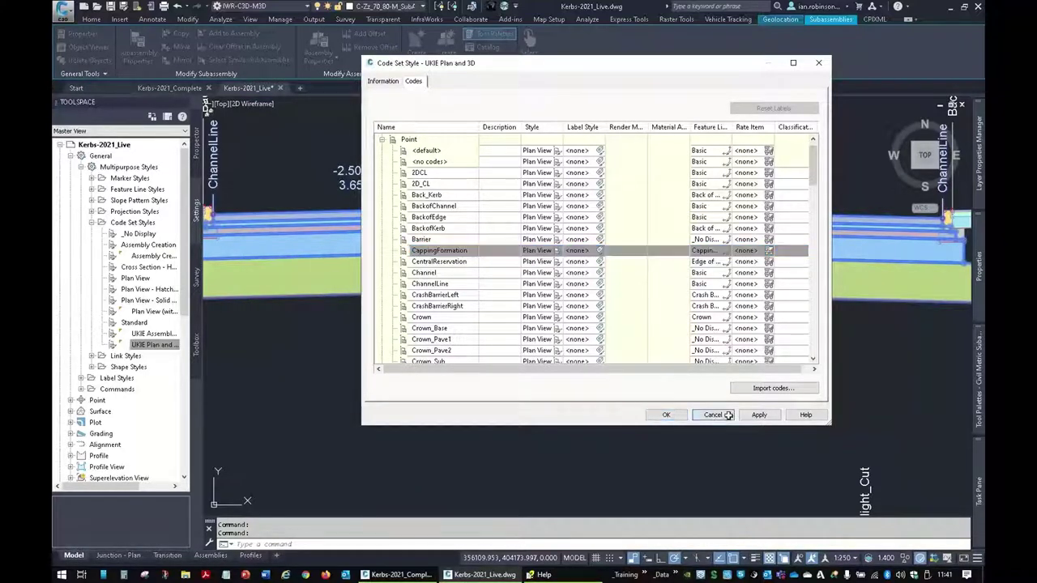
pyautogui.scroll(-3, 605, 285)
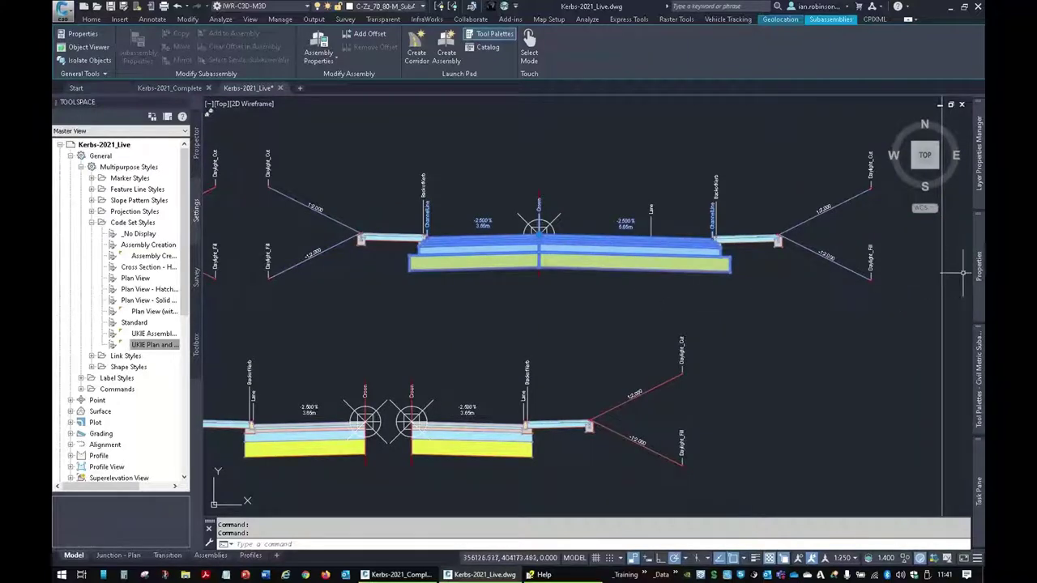
# Set the CCP3 point code to CappingFormation.
pyautogui.moveTo(978, 271)
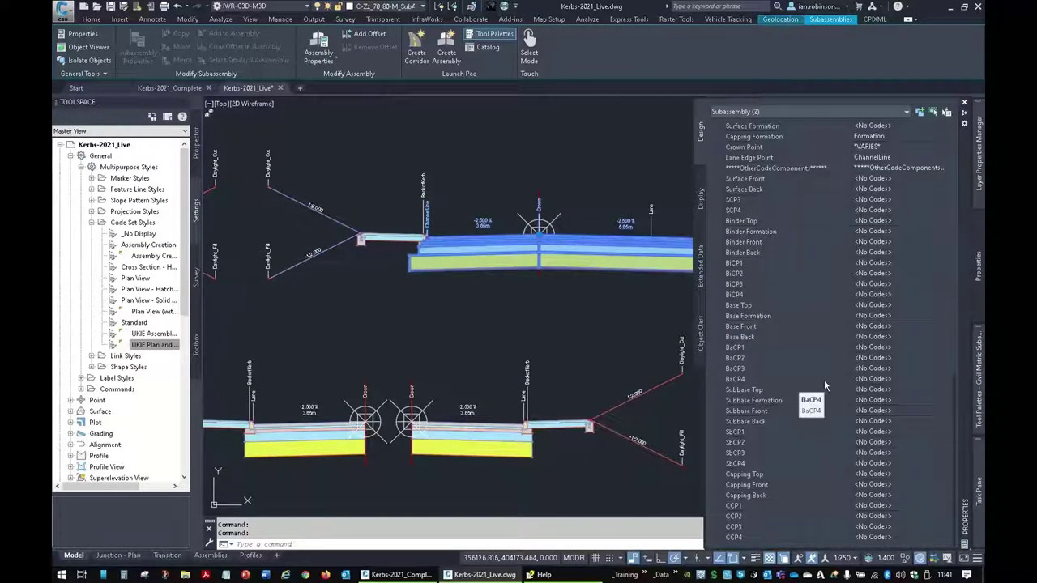
pyautogui.click(749, 527)
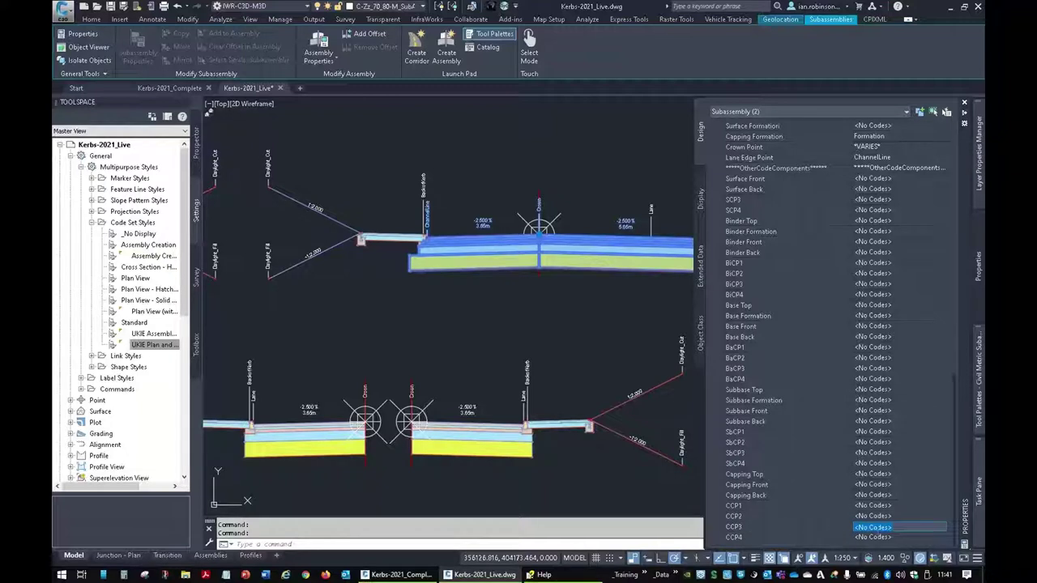
pyautogui.hotkey('ctrl', 'v')
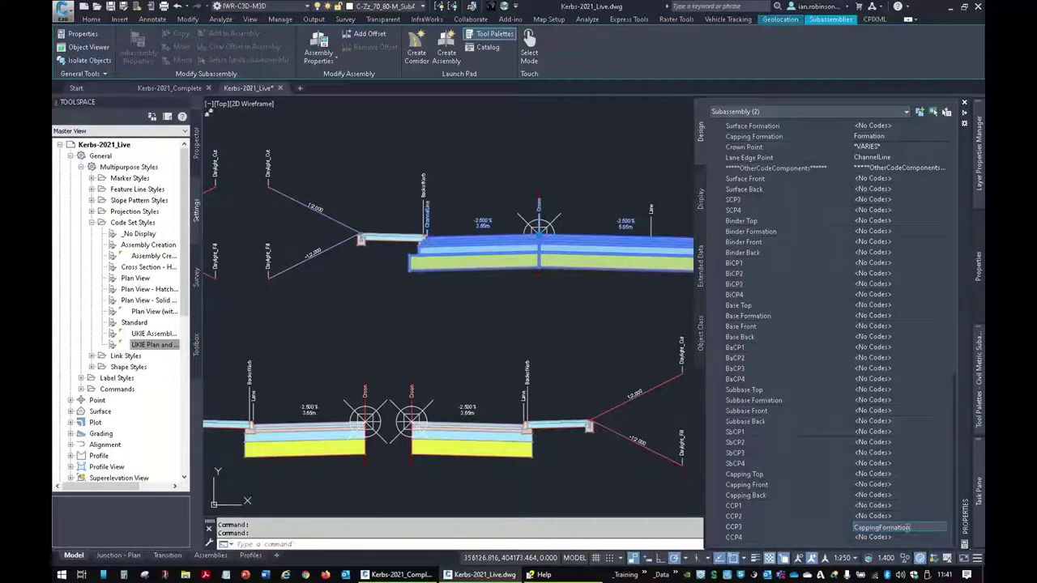
pyautogui.scroll(10, 417, 328)
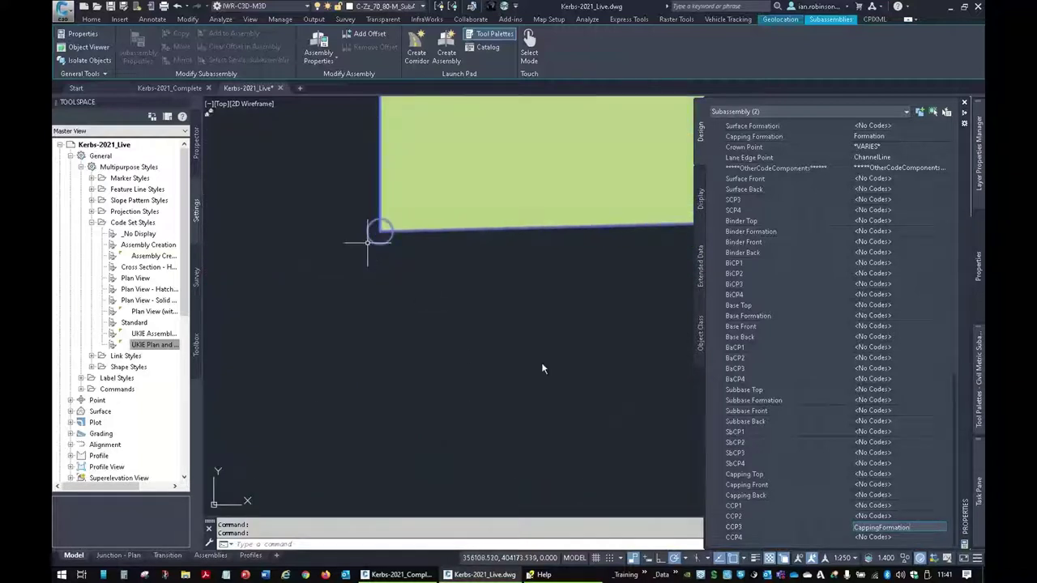
pyautogui.press('Return')
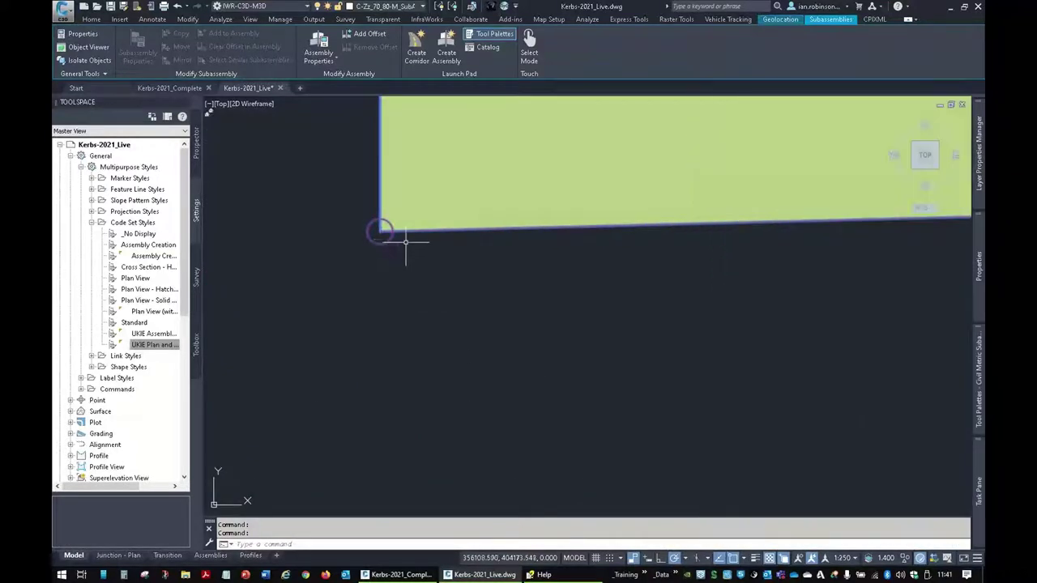
# Deselect the subassembly and pan past the kerb labels to the corridor plan on aerial imagery.
pyautogui.moveTo(405, 241); pyautogui.dragTo(386, 348, button='middle')
pyautogui.press('Escape')
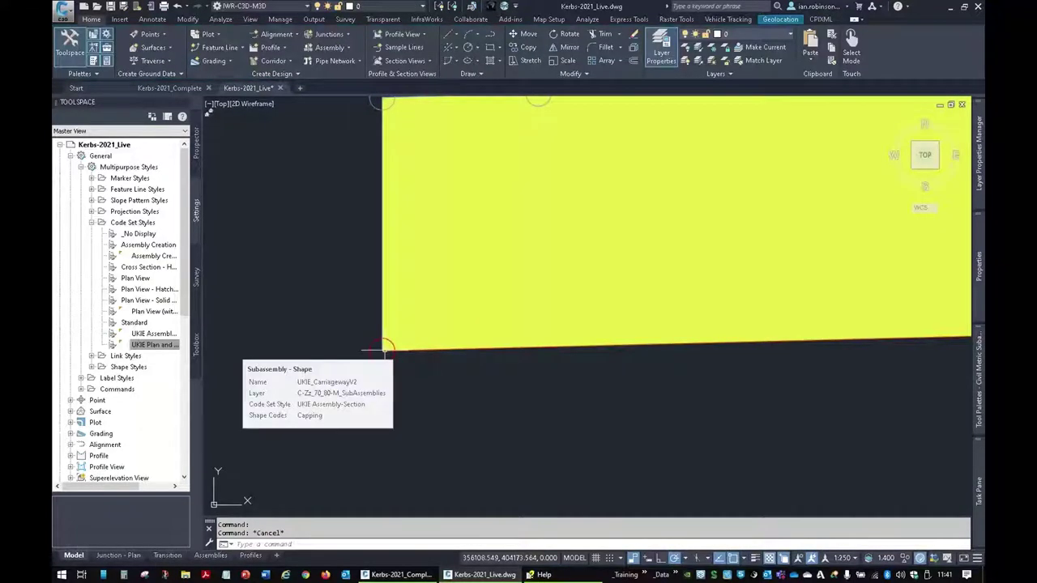
pyautogui.scroll(-2, 384, 348)
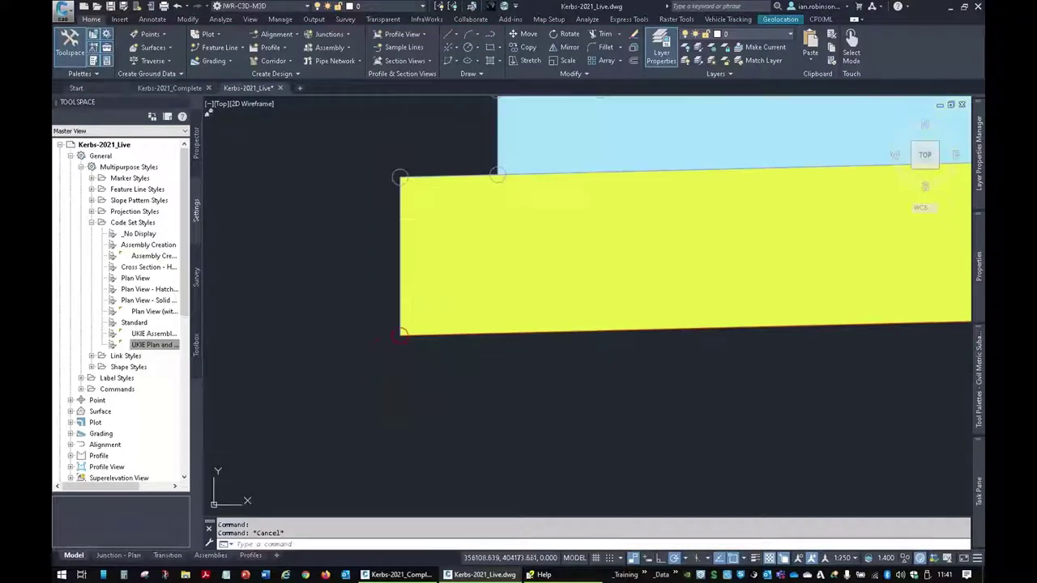
pyautogui.moveTo(416, 219); pyautogui.dragTo(435, 347, button='middle')
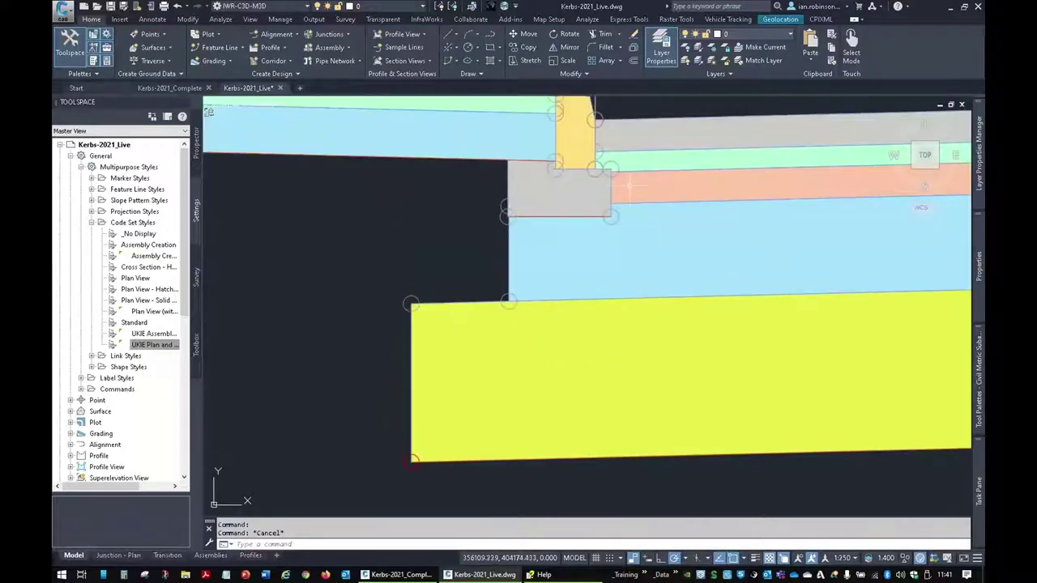
pyautogui.scroll(-3, 600, 178)
pyautogui.moveTo(590, 128); pyautogui.dragTo(553, 185, button='middle')
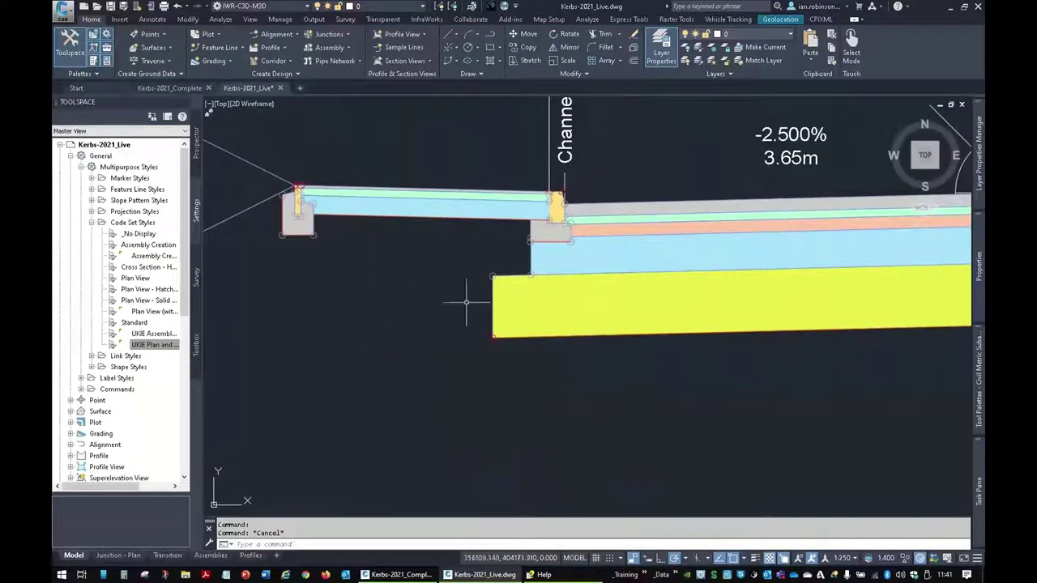
pyautogui.scroll(-10, 478, 307)
pyautogui.moveTo(501, 344); pyautogui.dragTo(620, 143, button='middle')
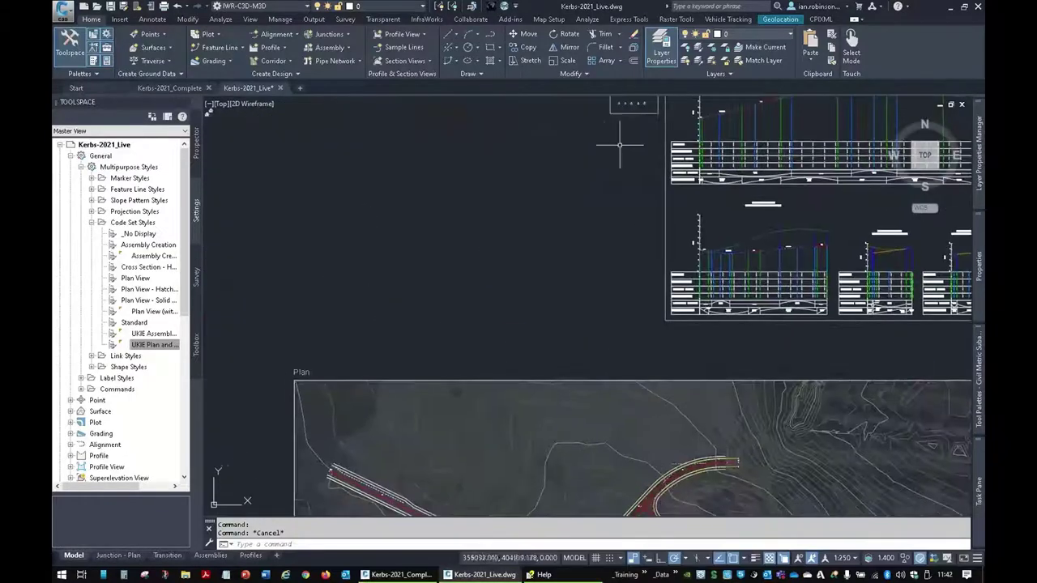
pyautogui.scroll(6, 590, 157)
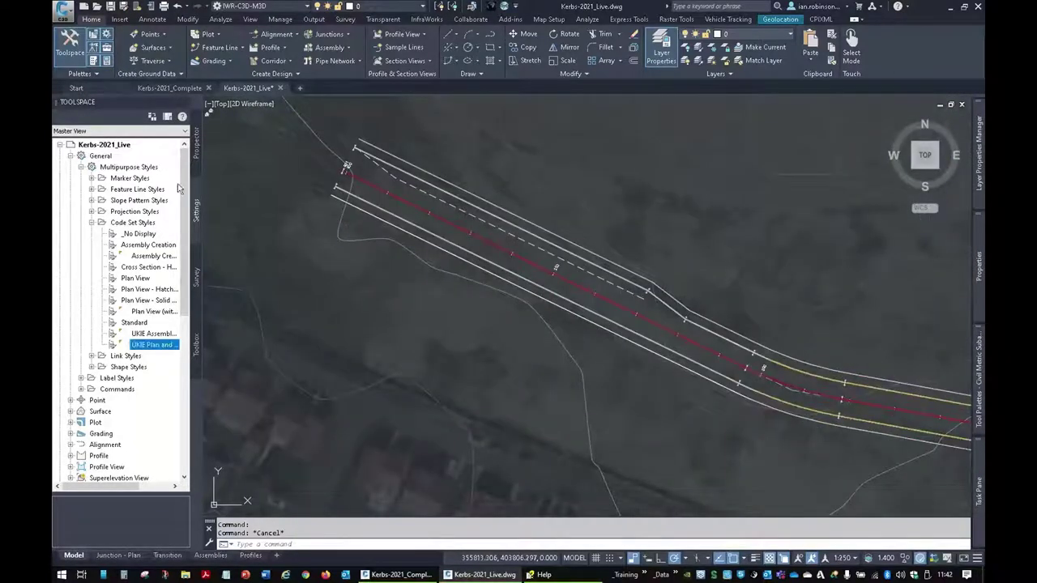
# Rebuild the Road 1 West Section corridor from Prospector's Corridors list.
pyautogui.click(195, 154)
pyautogui.rightClick(125, 327)
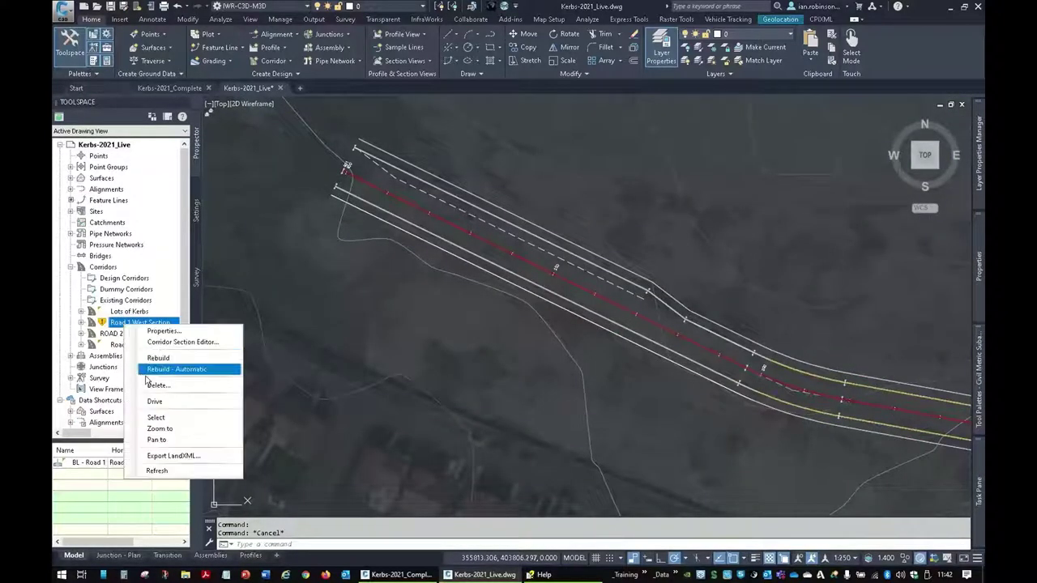
pyautogui.click(158, 355)
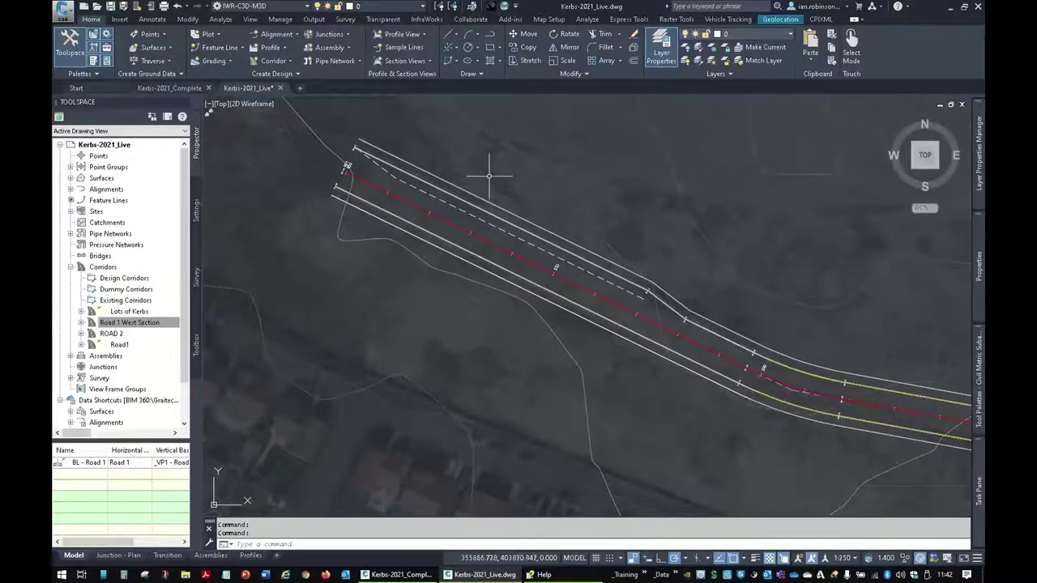
pyautogui.scroll(6, 482, 191)
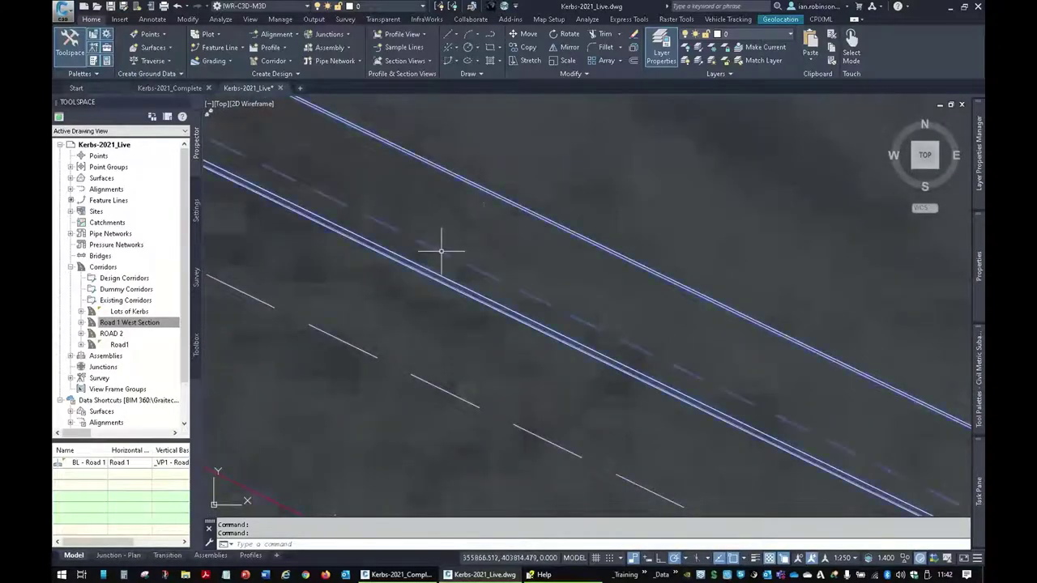
# Select the corridor to confirm its UKIE Plan and 3D code set style, then deselect it.
pyautogui.click(451, 261)
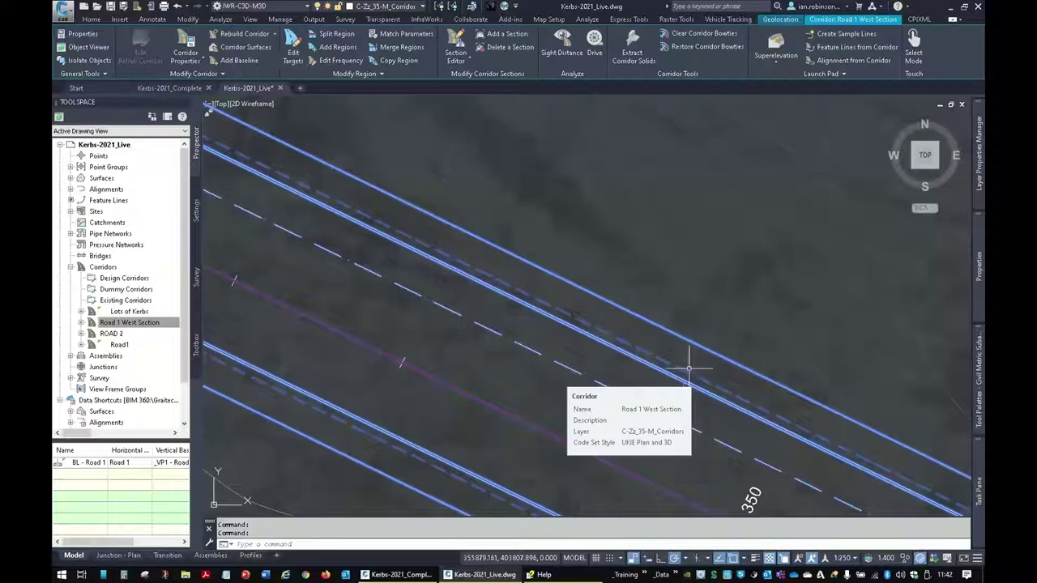
pyautogui.scroll(-5, 683, 377)
pyautogui.press('Escape')
pyautogui.press('Escape')
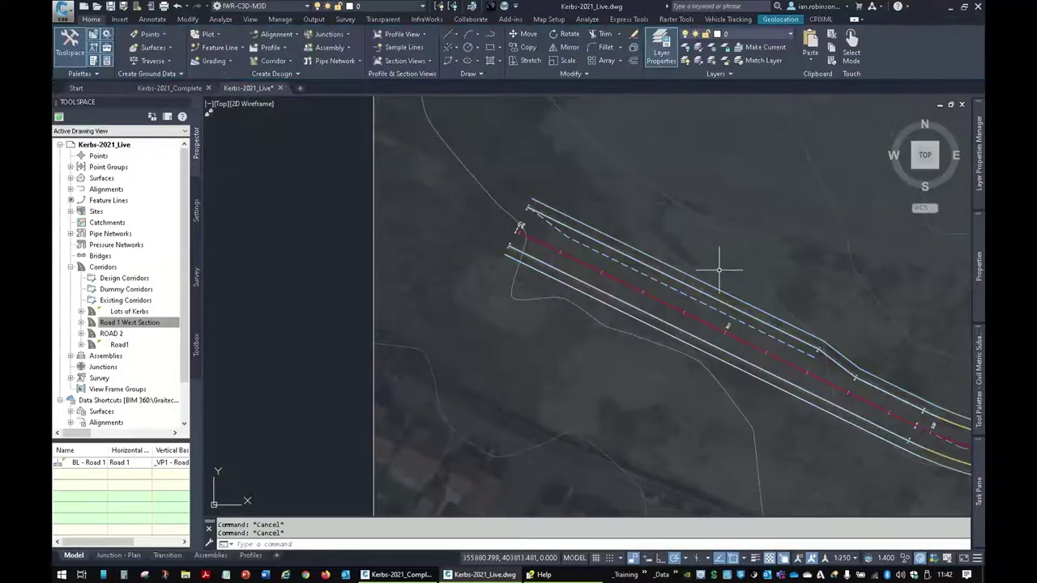
pyautogui.moveTo(719, 270)
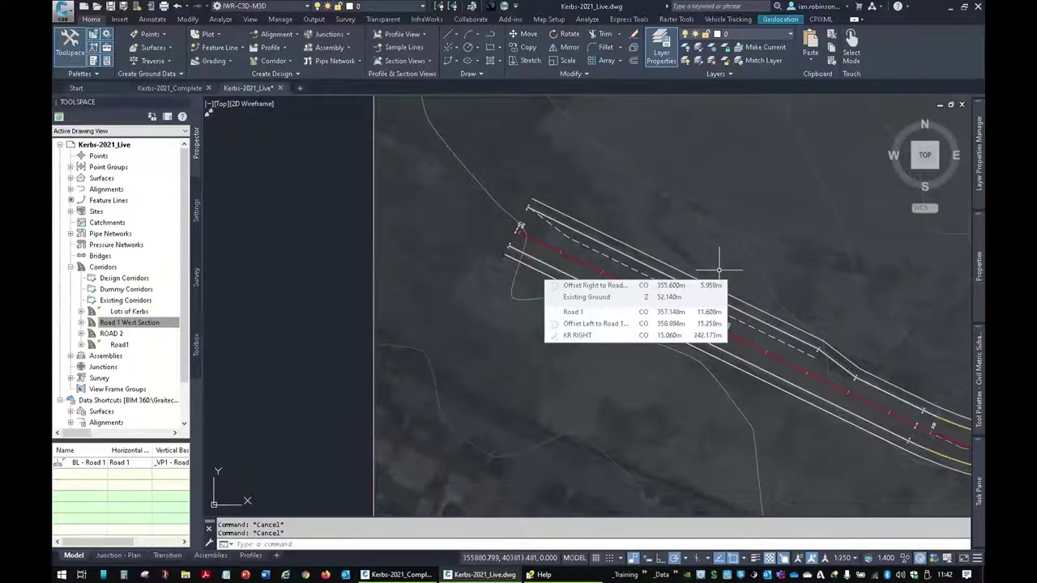
pyautogui.scroll(-10, 718, 269)
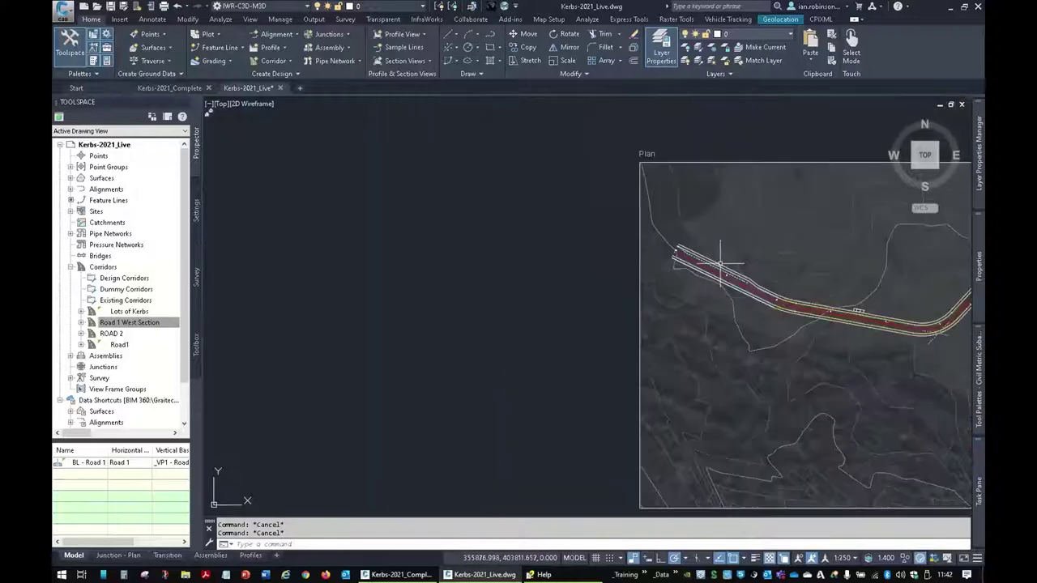
# Zoom to the Assemblies sheet, showing a kerb section's Channel label, capping layer and fourth assembly row.
pyautogui.moveTo(680, 174); pyautogui.dragTo(660, 299, button='middle')
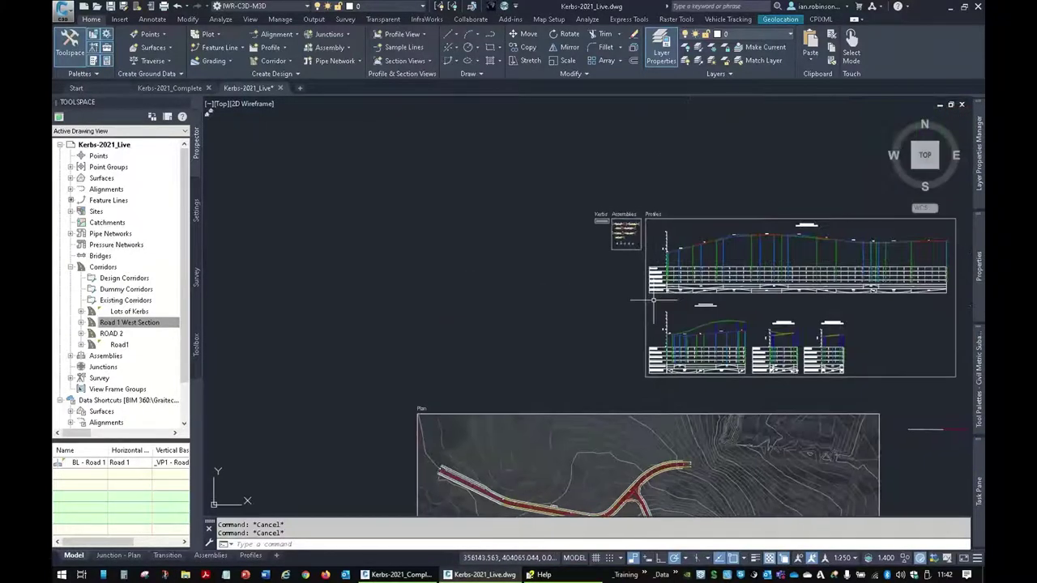
pyautogui.scroll(6, 631, 234)
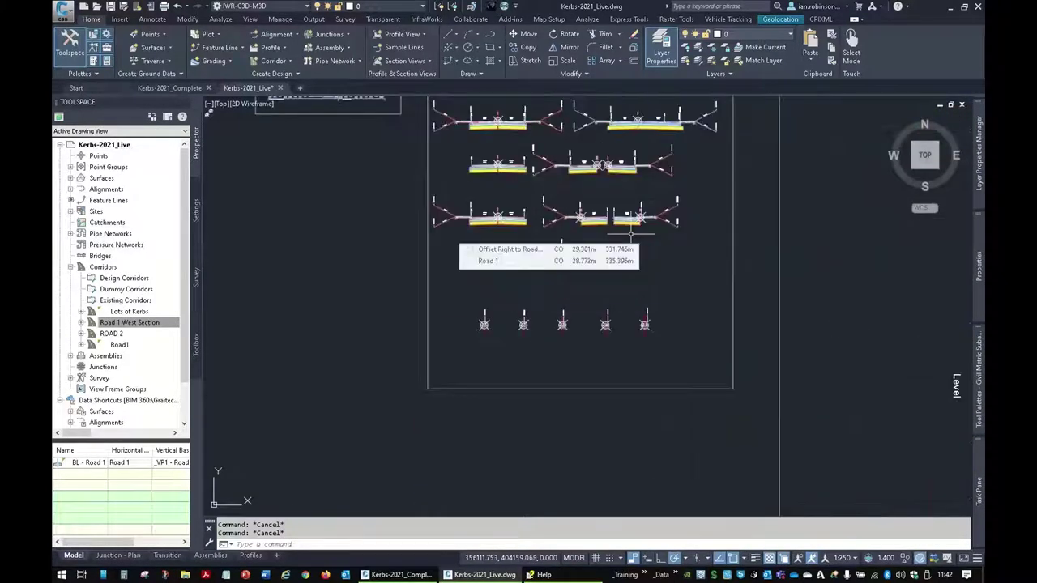
pyautogui.moveTo(644, 199); pyautogui.dragTo(664, 307, button='middle')
pyautogui.scroll(5, 519, 240)
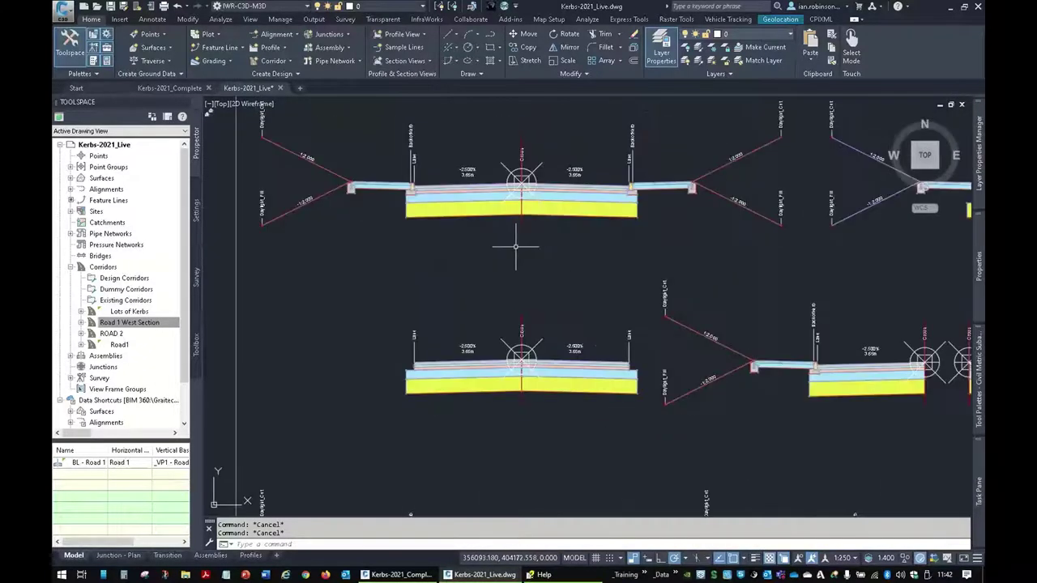
pyautogui.scroll(-2, 676, 279)
pyautogui.scroll(10, 640, 284)
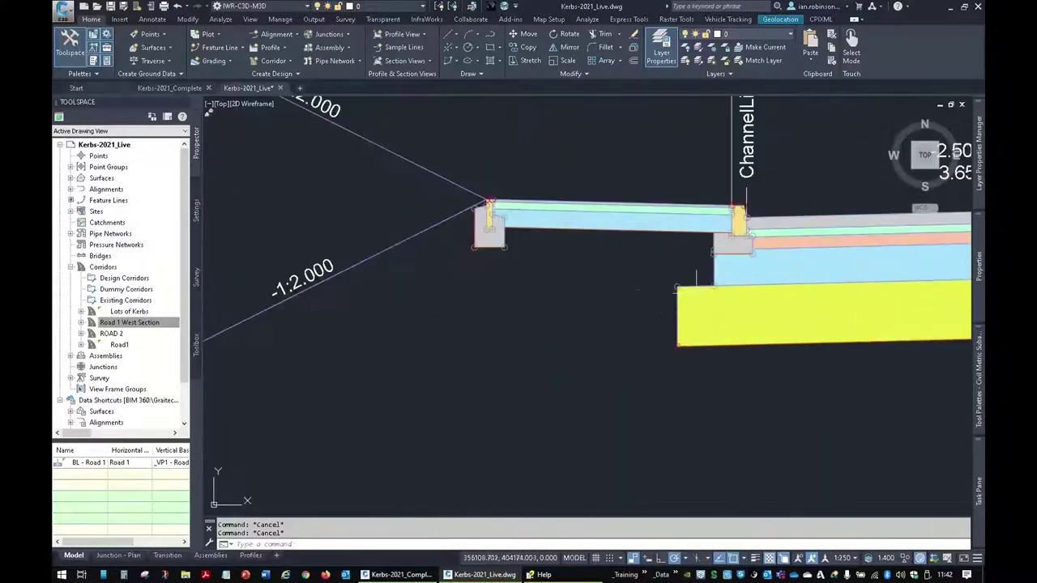
pyautogui.moveTo(551, 298); pyautogui.dragTo(535, 457, button='middle')
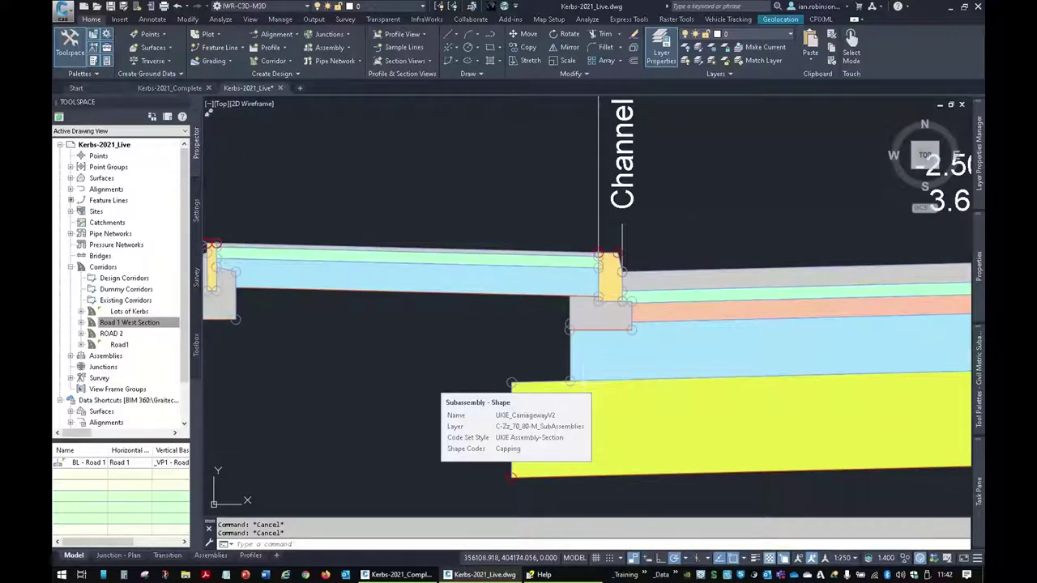
pyautogui.scroll(-8, 607, 389)
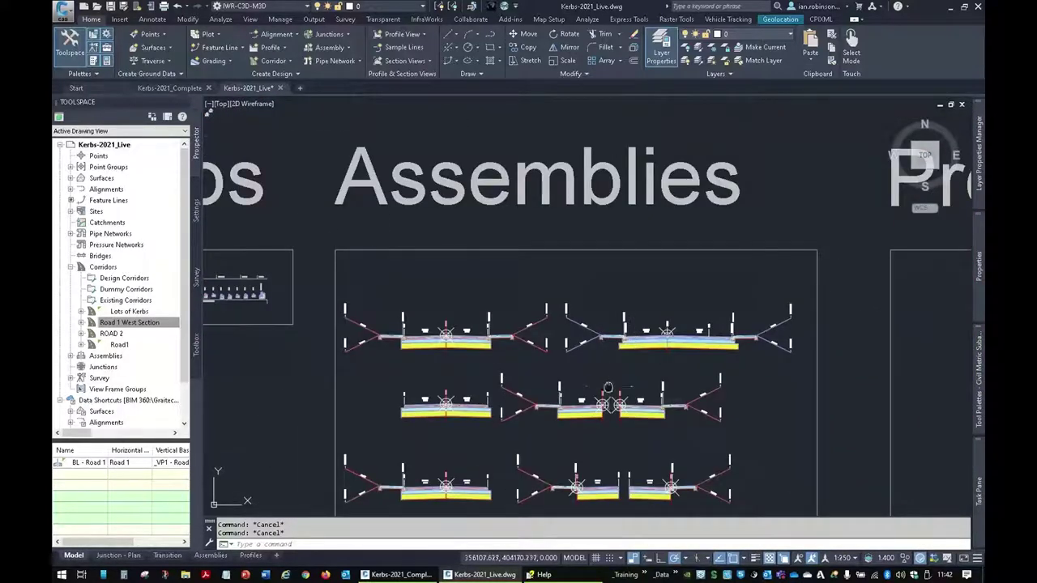
pyautogui.moveTo(608, 389); pyautogui.dragTo(636, 282, button='middle')
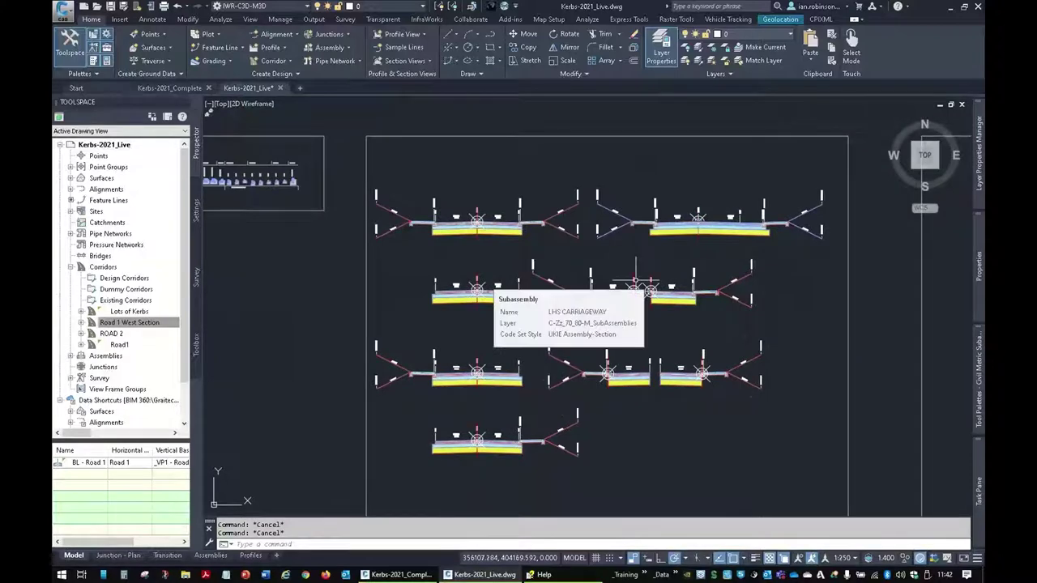
# Show the installed Civil 3D 2021 UKIE and Civil 3D 2021 English UK versions in the Start menu.
pyautogui.press('super')
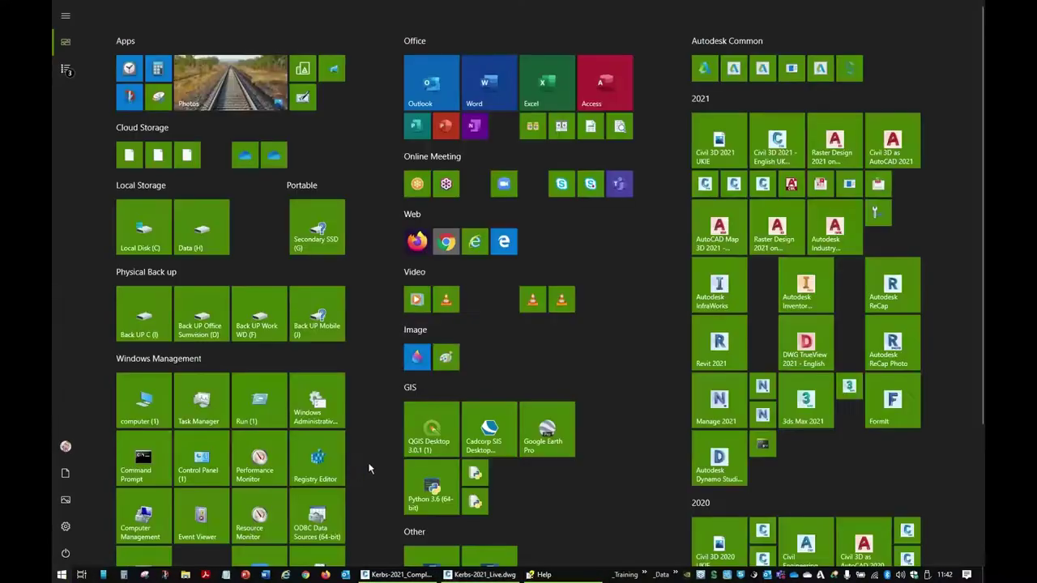
pyautogui.click(701, 165)
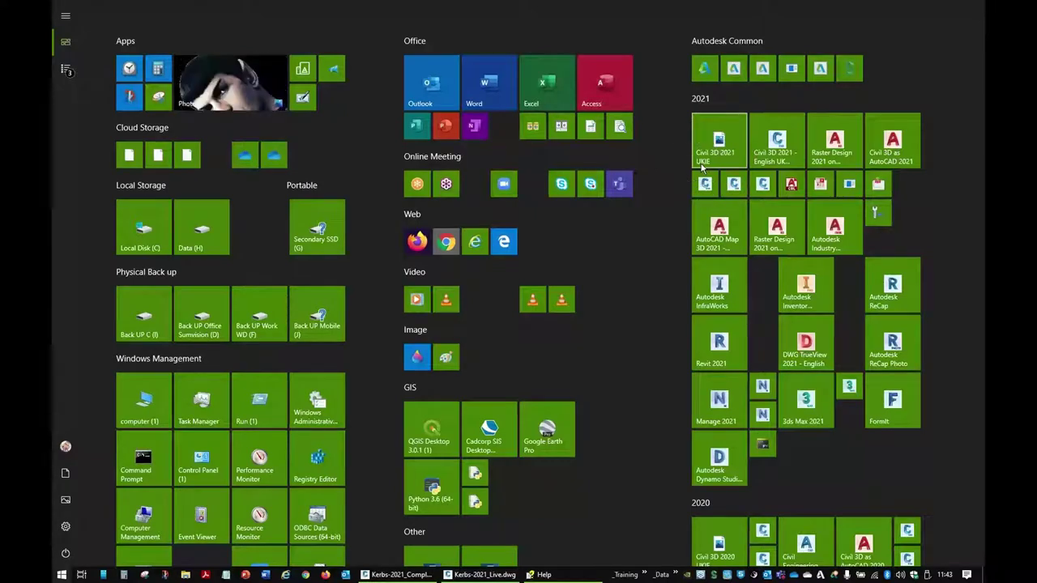
pyautogui.click(782, 165)
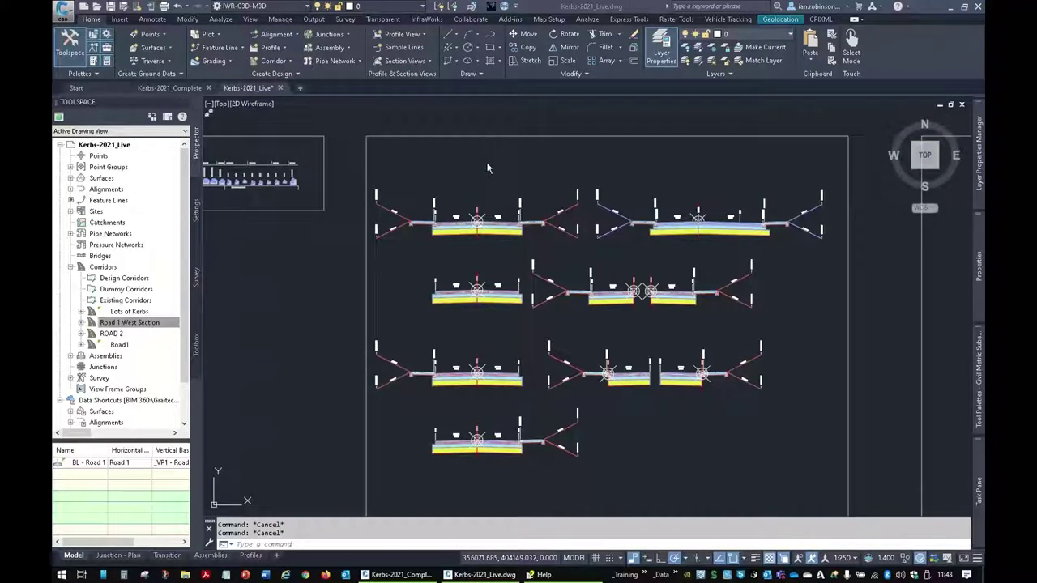
pyautogui.click(271, 38)
pyautogui.click(235, 51)
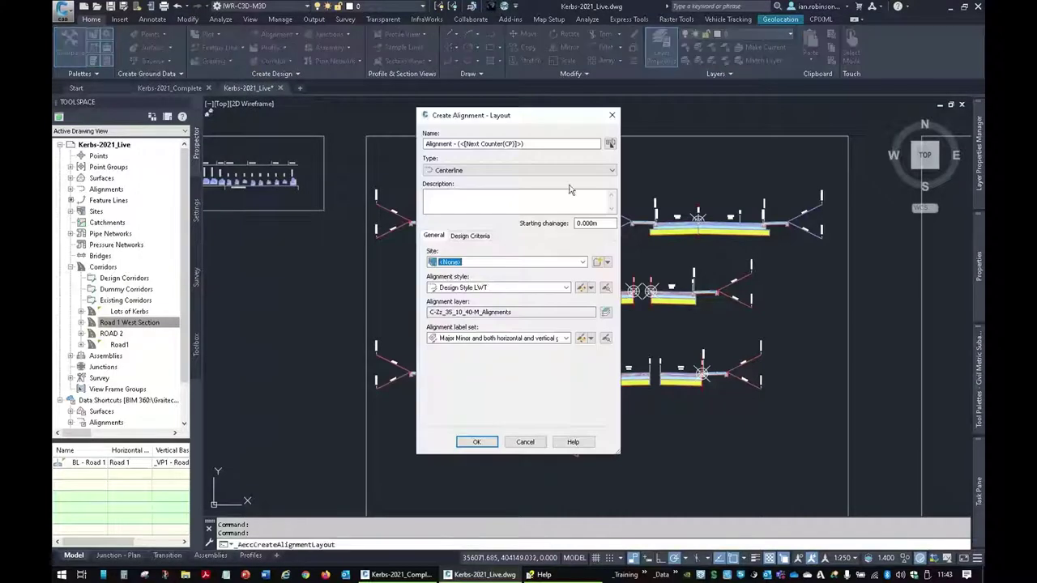
pyautogui.click(485, 235)
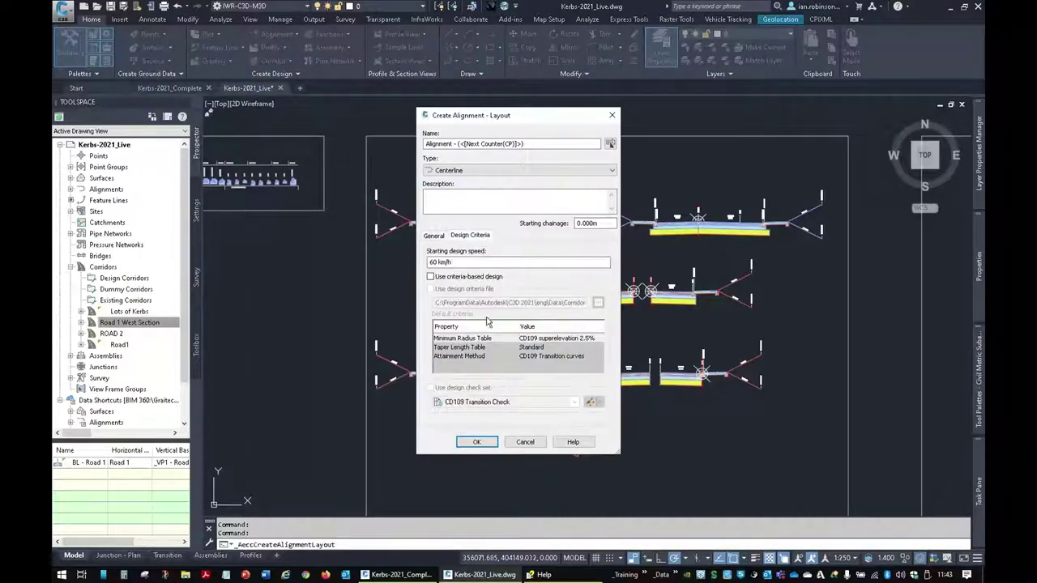
pyautogui.click(430, 276)
pyautogui.click(431, 289)
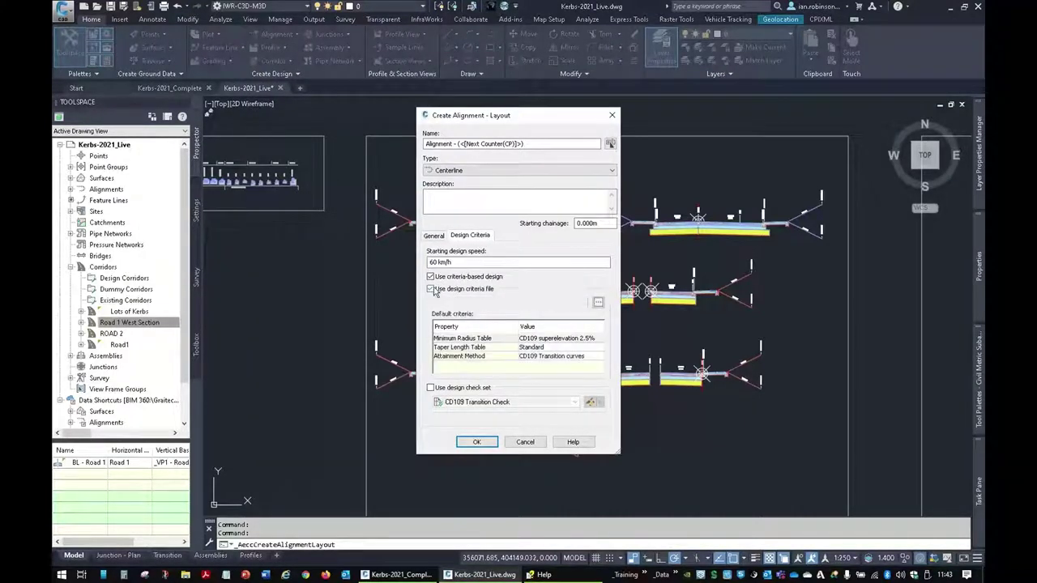
pyautogui.click(431, 289)
pyautogui.click(566, 338)
pyautogui.click(578, 340)
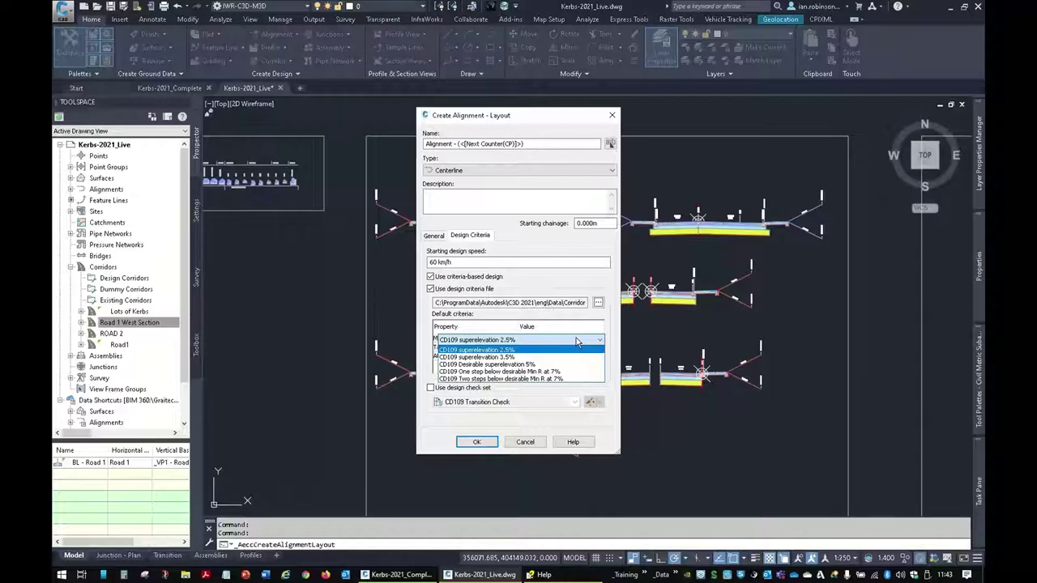
pyautogui.click(611, 115)
pyautogui.click(612, 115)
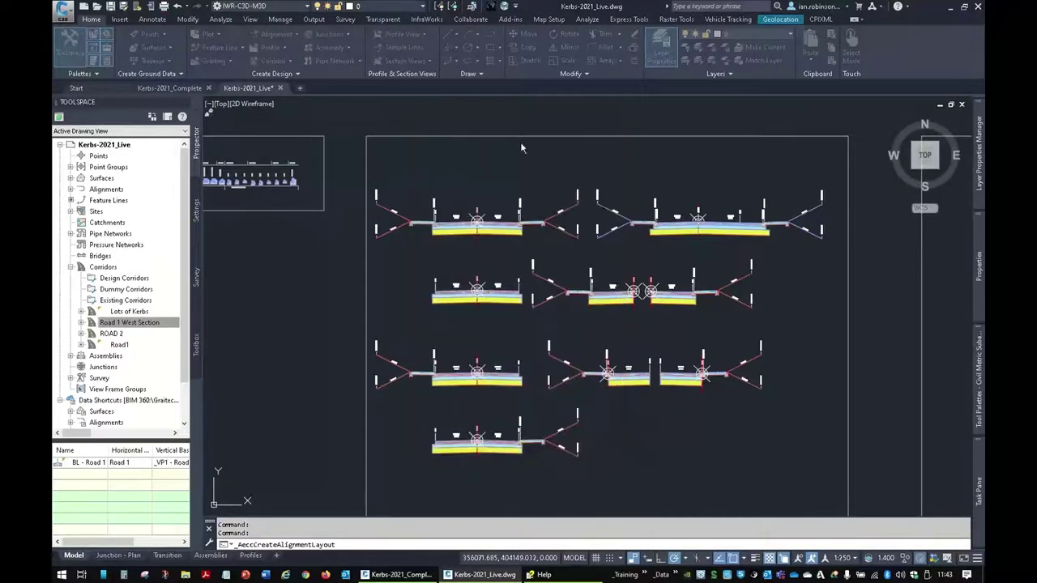
# In Toolspace Settings, collapse General and expand the Pipe Network parts lists.
pyautogui.click(197, 212)
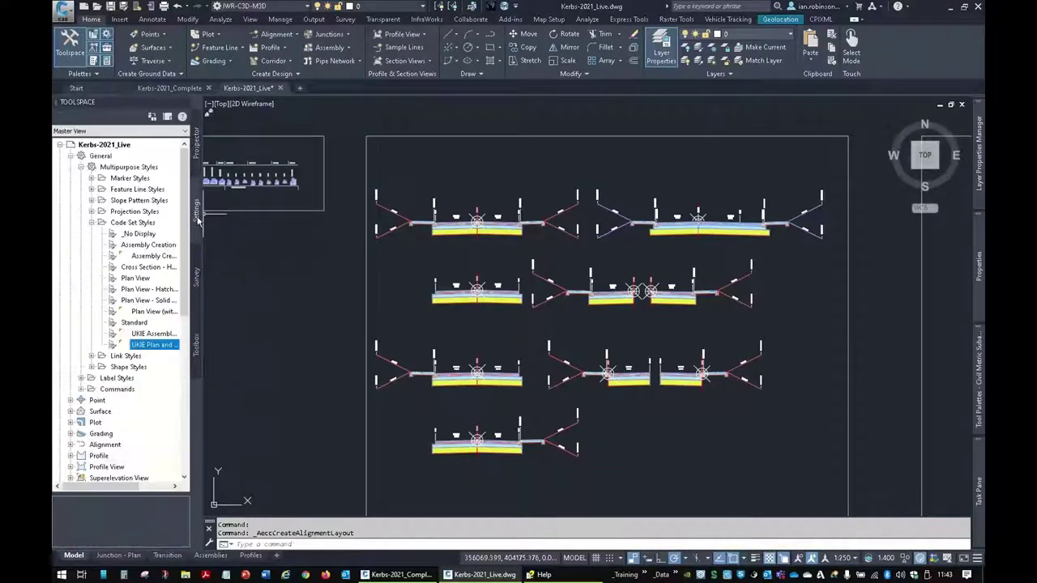
pyautogui.click(70, 155)
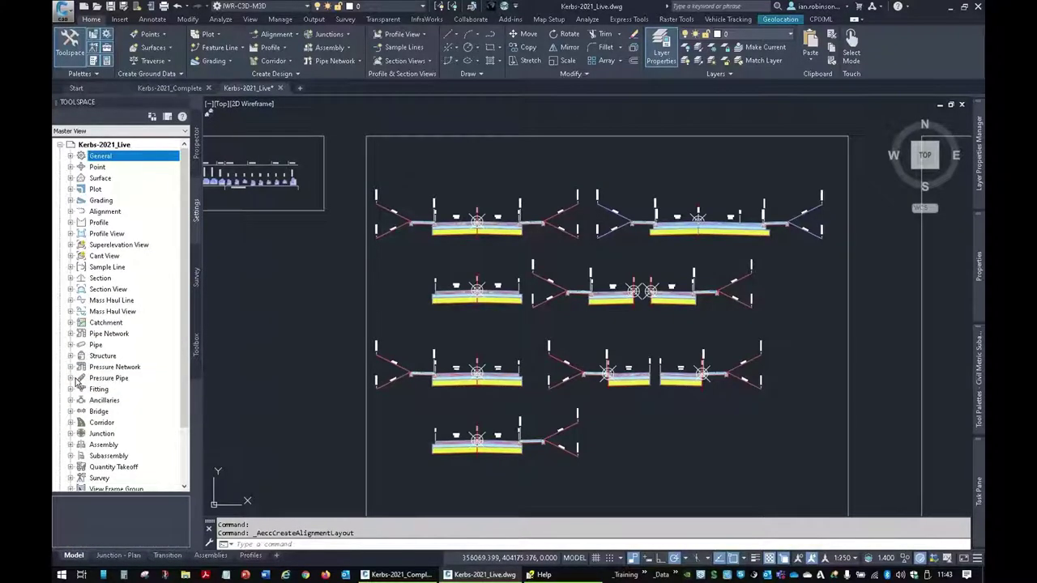
pyautogui.click(70, 333)
pyautogui.click(81, 344)
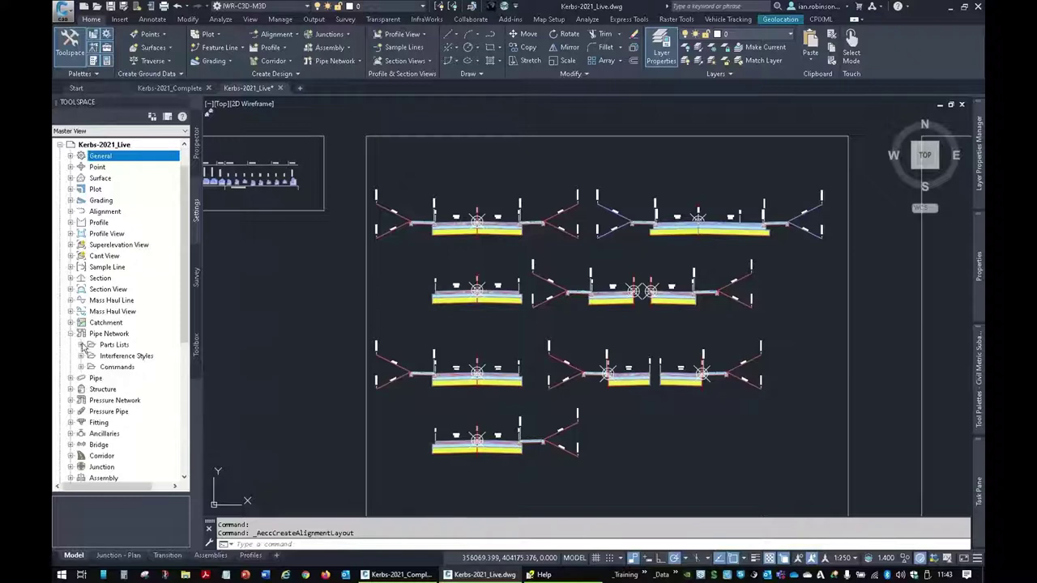
pyautogui.scroll(-2, 122, 356)
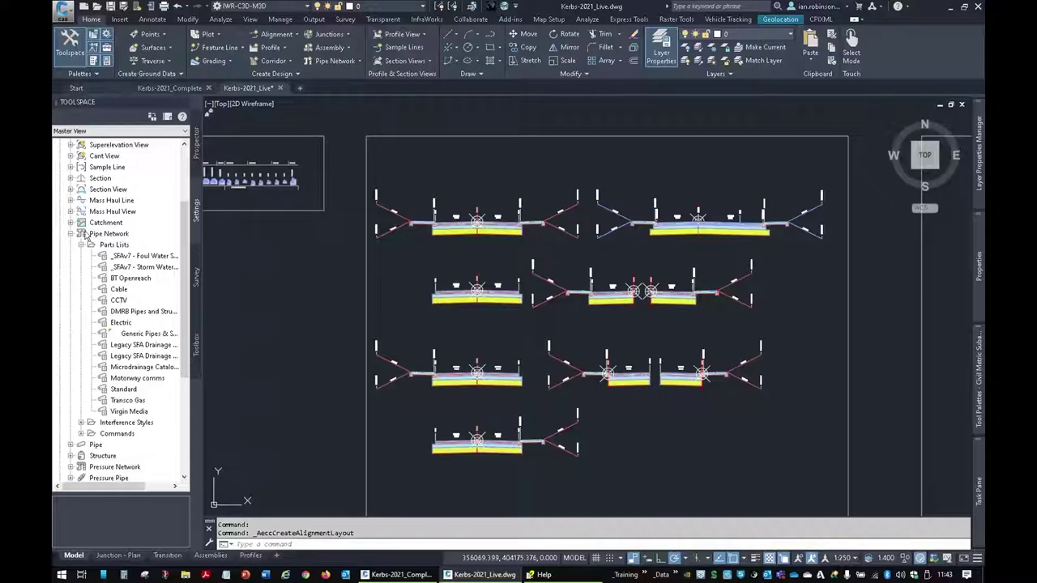
pyautogui.scroll(3, 86, 235)
# Expand Surface > Surface Styles and cancel the pending alignment layout command.
pyautogui.click(71, 177)
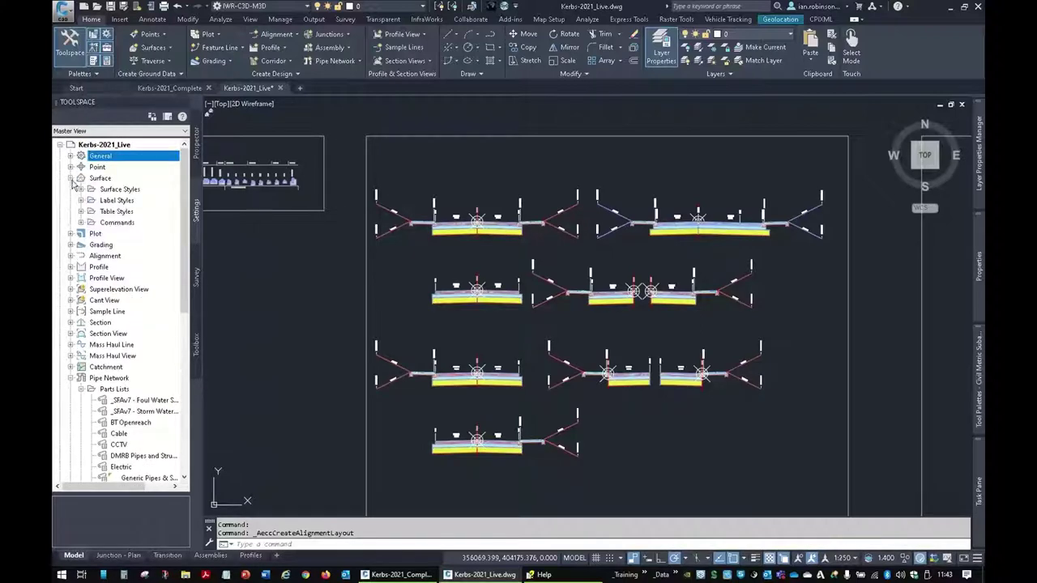
pyautogui.click(81, 189)
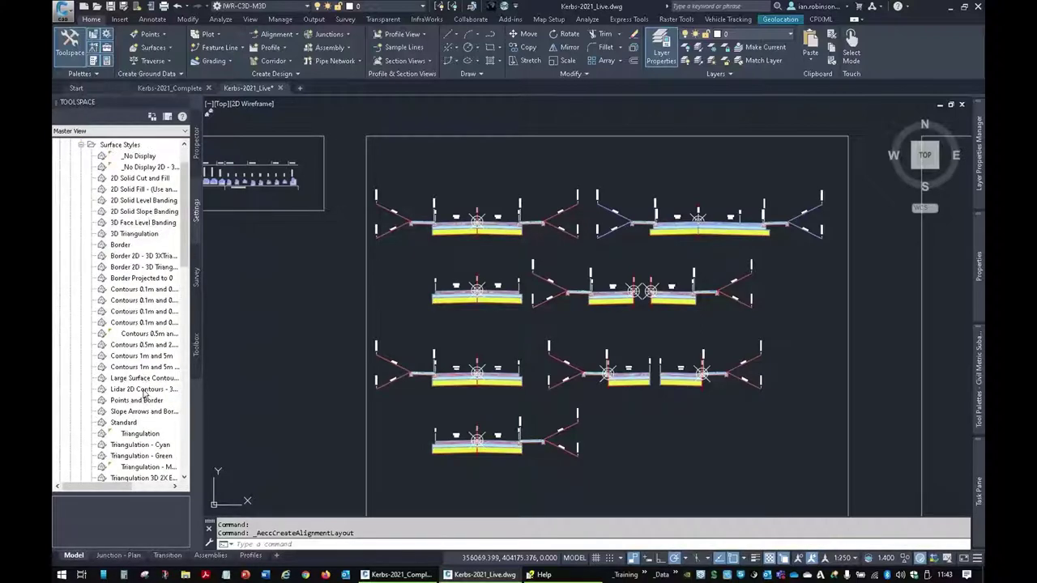
pyautogui.moveTo(144, 393)
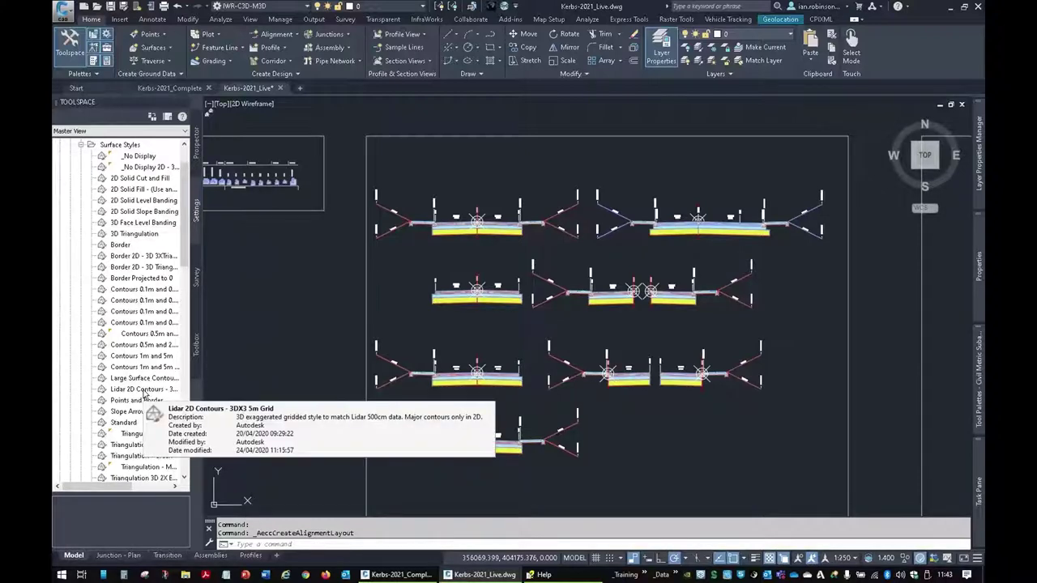
pyautogui.press('Escape')
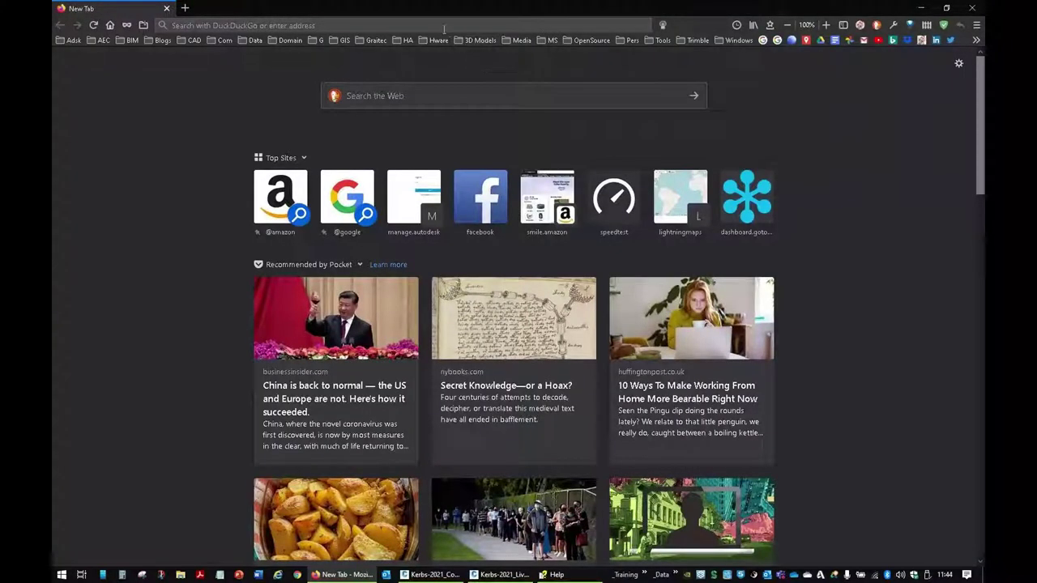
# Search the web for 'civil3d uk country kit' and scroll the DuckDuckGo results.
pyautogui.click(440, 94)
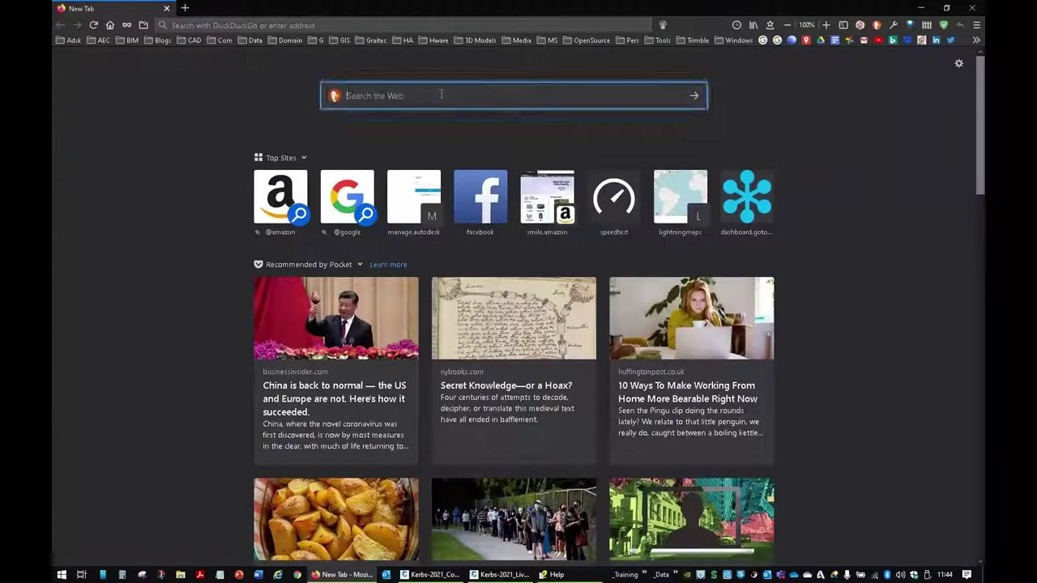
pyautogui.write('civil')
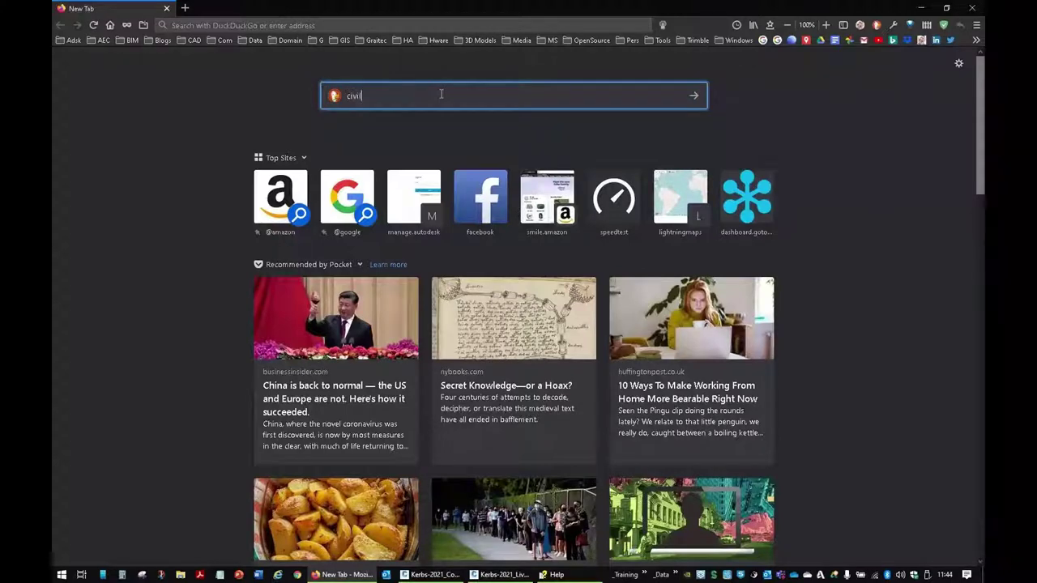
pyautogui.write('3d u')
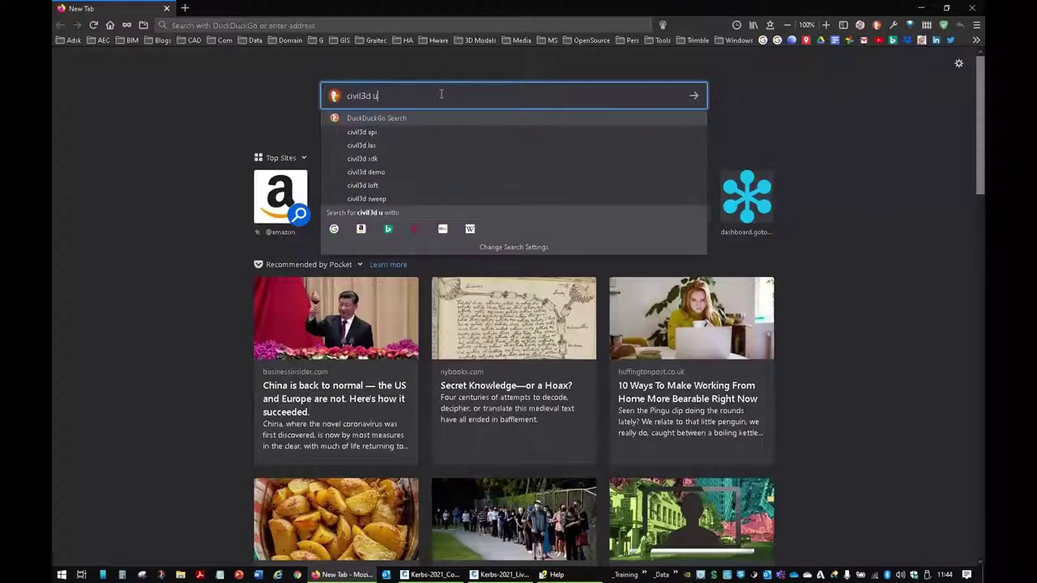
pyautogui.write('k country')
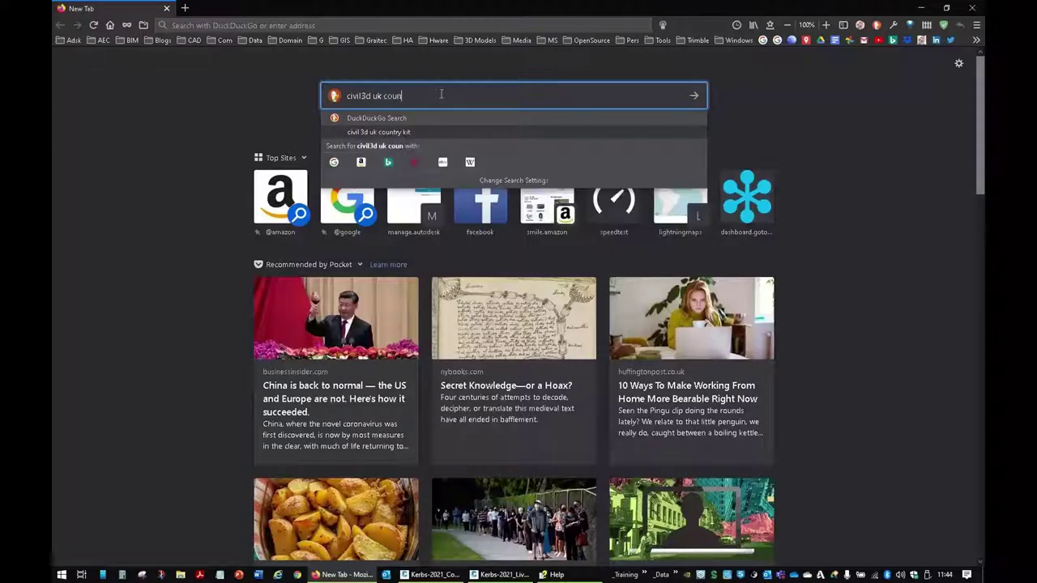
pyautogui.write(' kit')
pyautogui.press('Return')
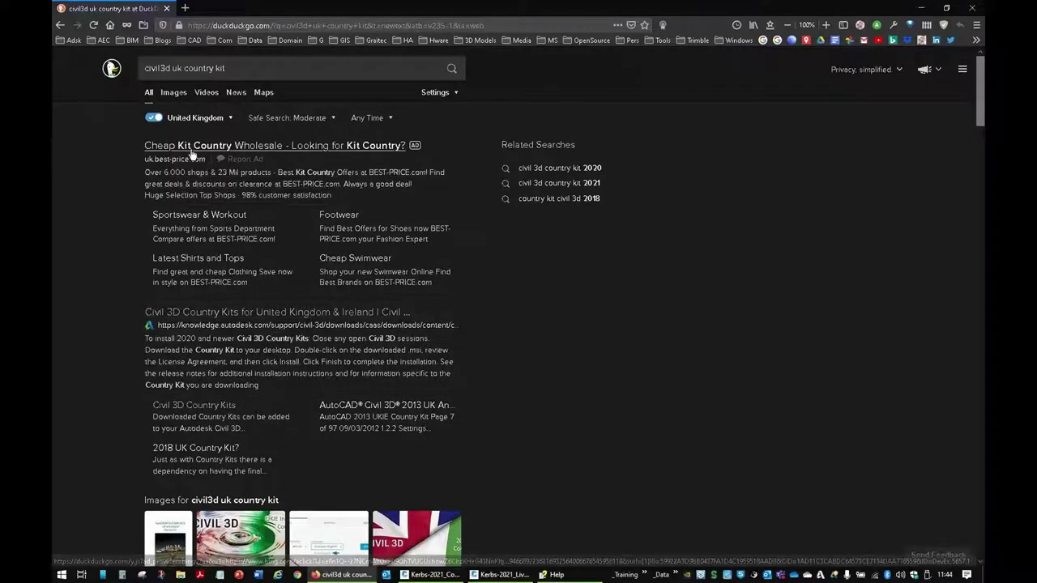
pyautogui.scroll(-1, 298, 272)
pyautogui.scroll(-2, 298, 267)
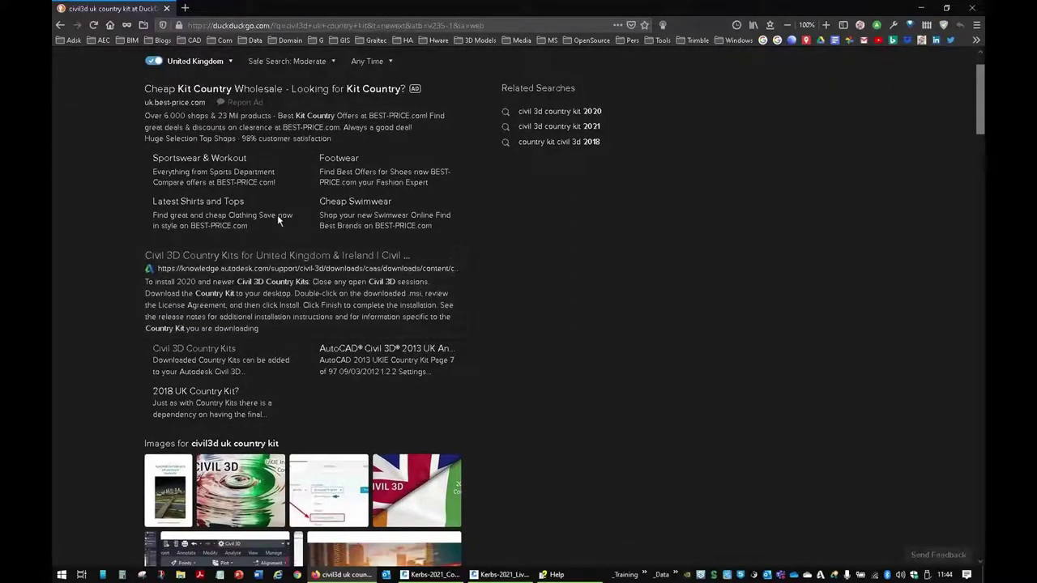
pyautogui.scroll(-1, 280, 216)
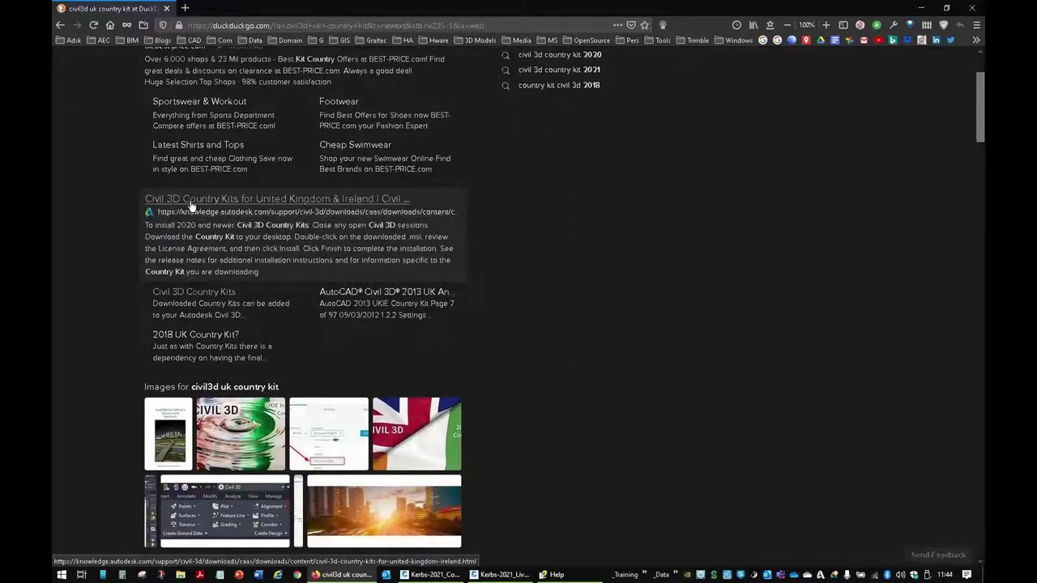
# Open the knowledge.autodesk.com UK & Ireland Country Kits result and scroll to the 2021 and 2020 kit downloads.
pyautogui.click(365, 200)
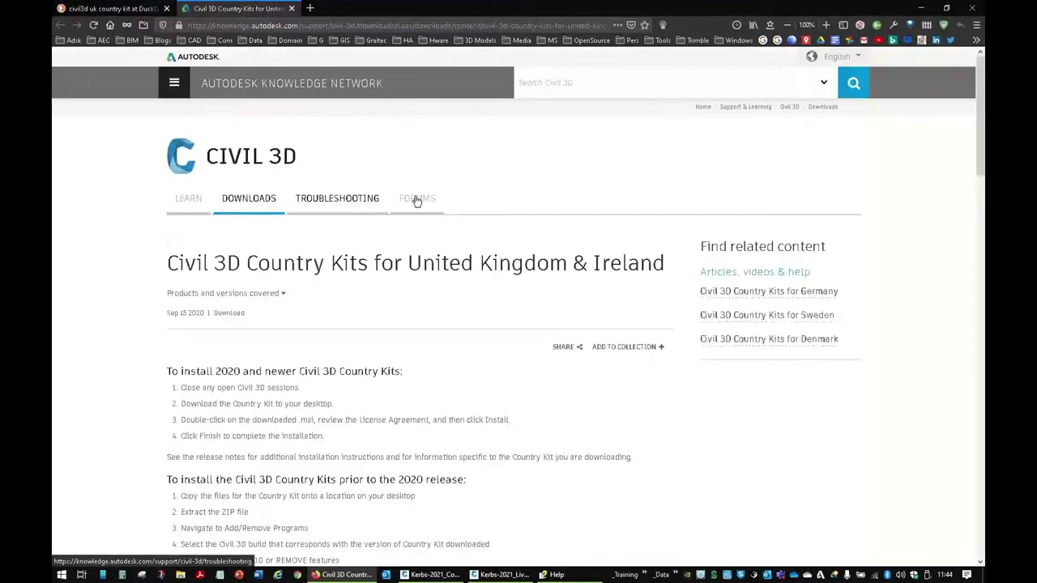
pyautogui.scroll(-5, 308, 291)
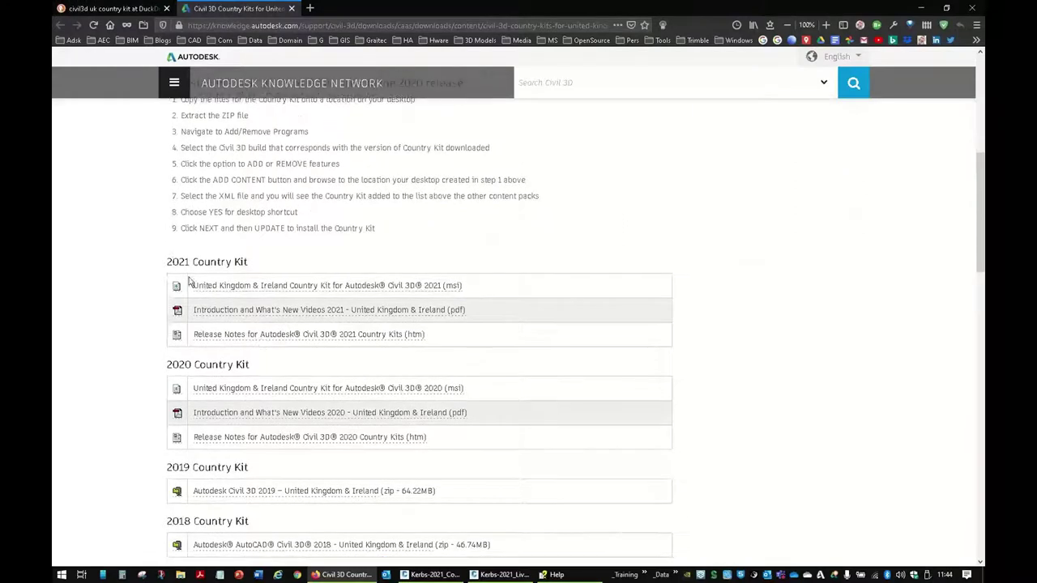
pyautogui.click(206, 345)
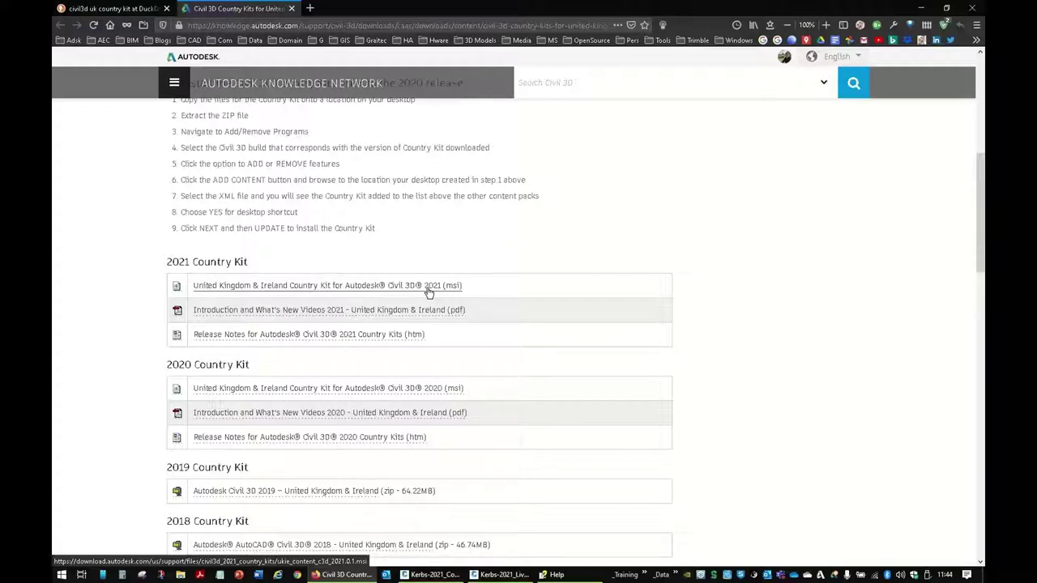
pyautogui.scroll(-1, 426, 312)
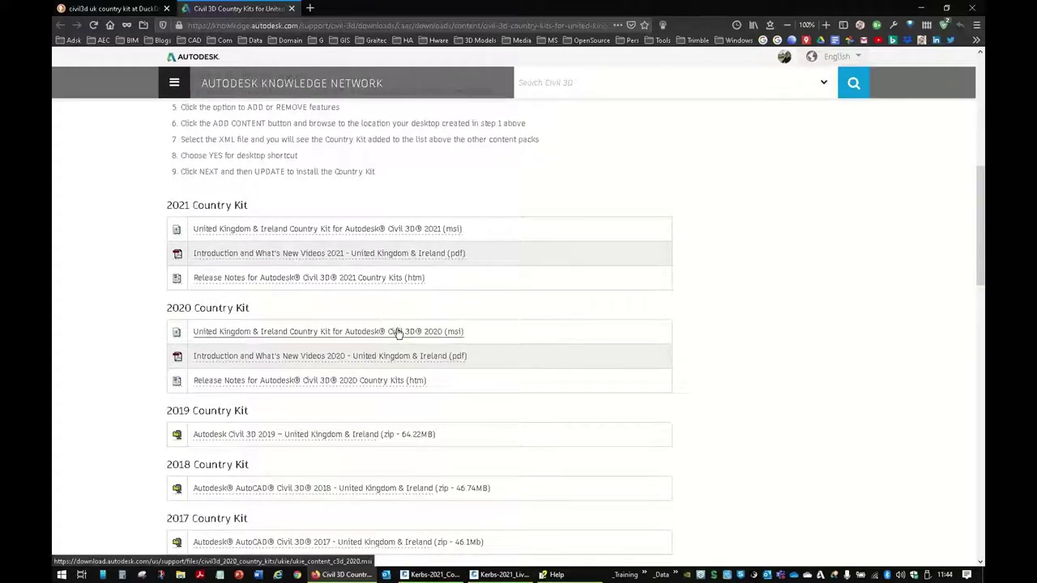
# Open the 2021 Introduction and What's New PDF and follow its What's New video link.
pyautogui.click(336, 253)
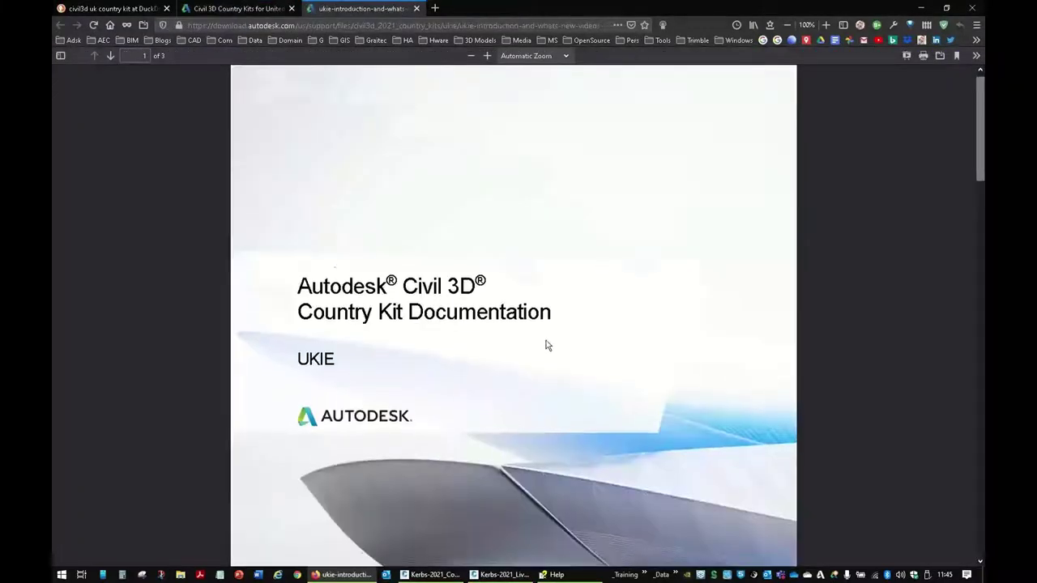
pyautogui.scroll(-15, 546, 345)
pyautogui.scroll(-5, 510, 368)
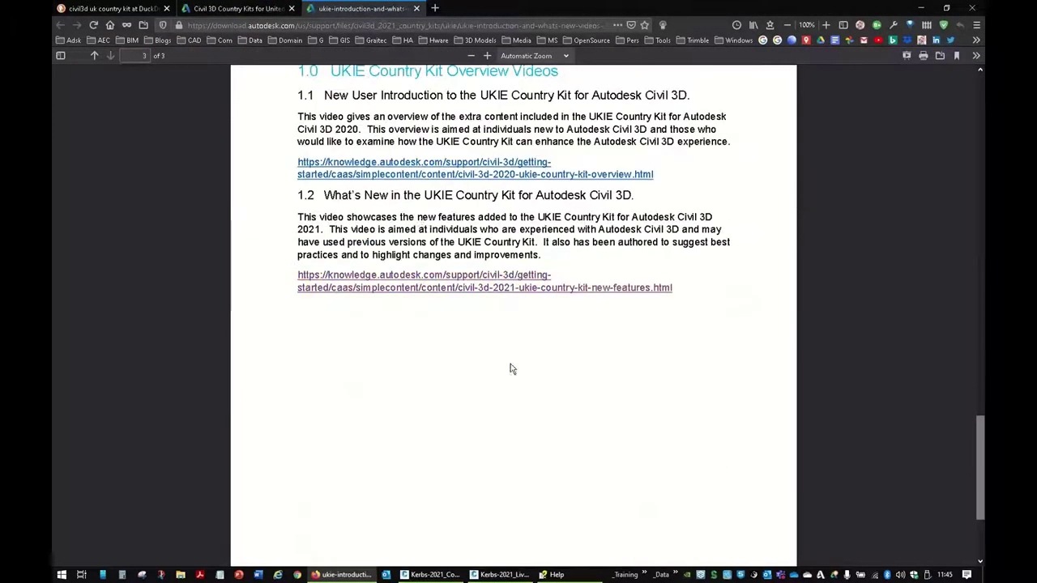
pyautogui.click(460, 283)
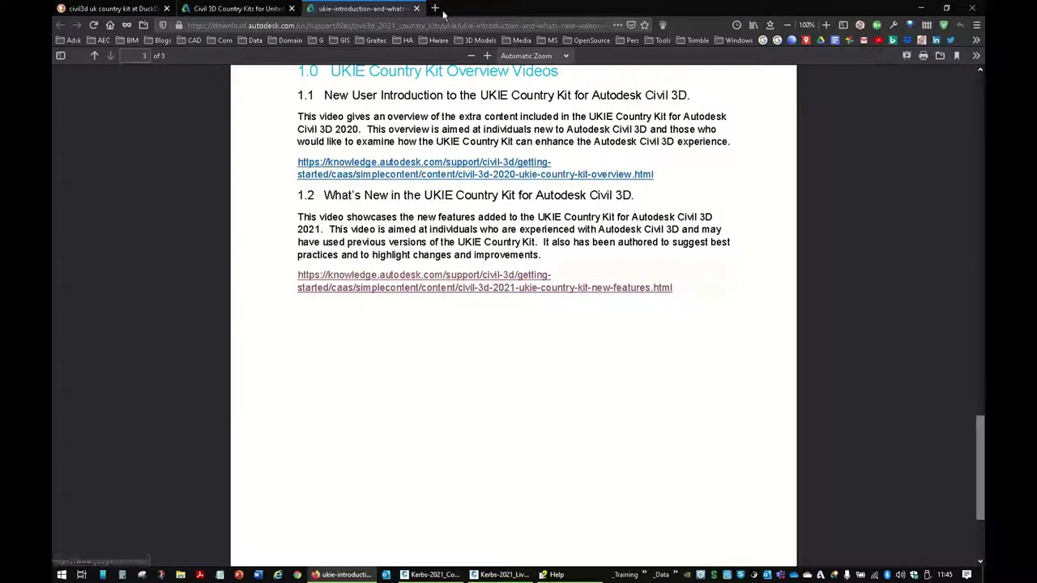
# View the 2020 UKIE overview and 2021 UKIE New Features pages, then return to Country Kits.
pyautogui.click(444, 177)
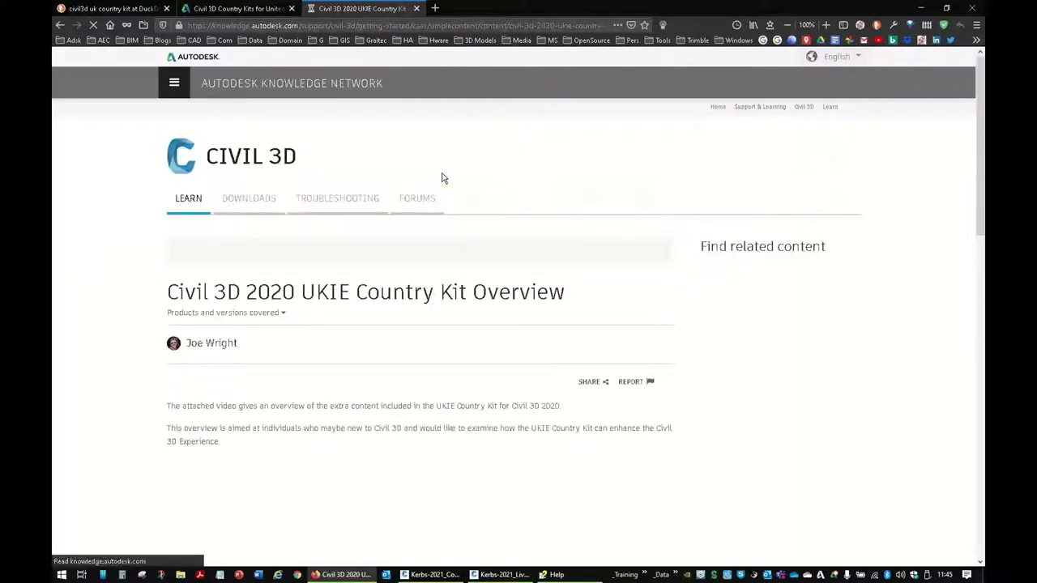
pyautogui.scroll(-5, 446, 202)
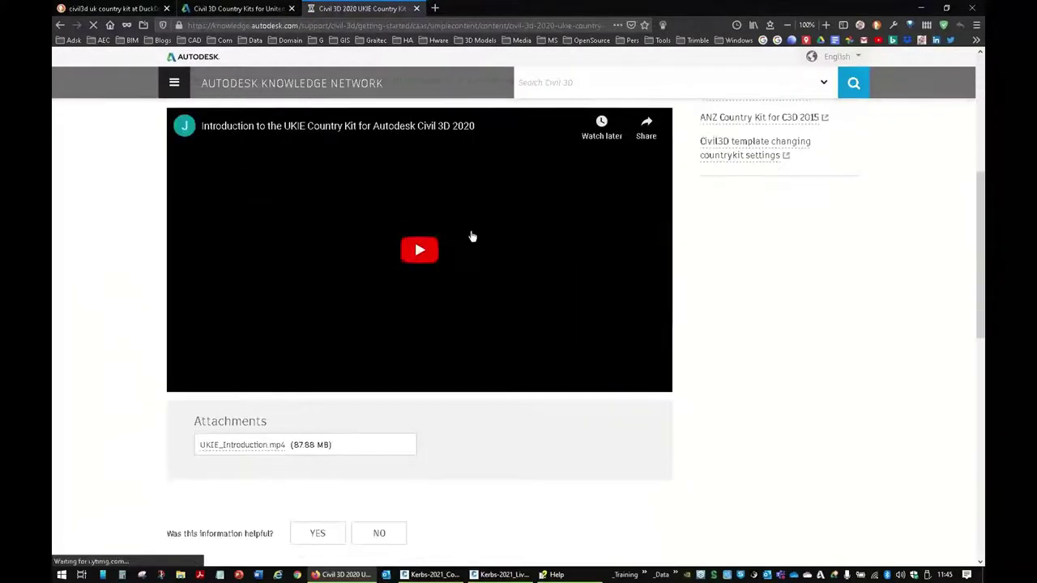
pyautogui.scroll(1, 578, 400)
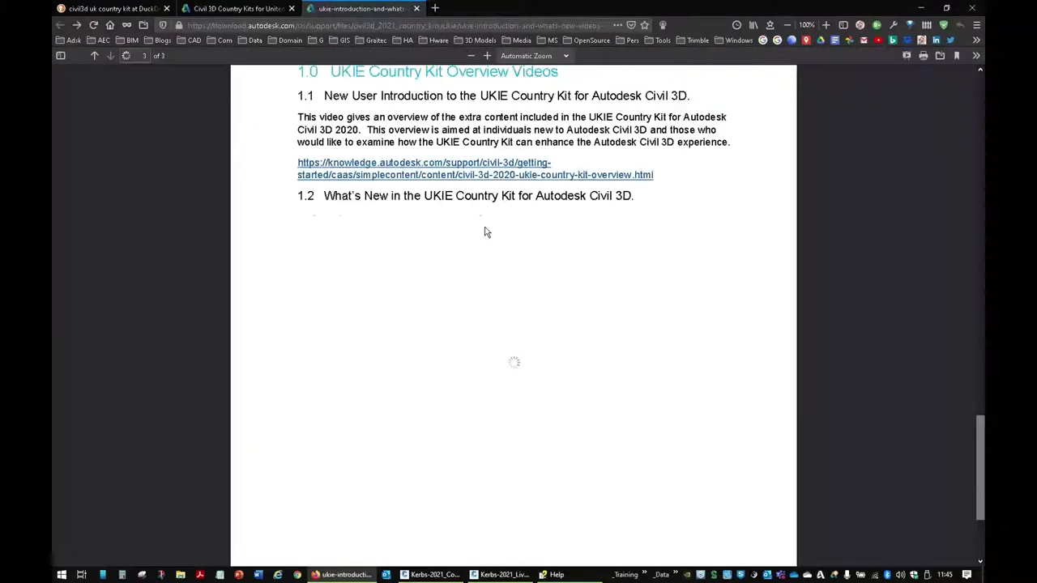
pyautogui.scroll(-1, 478, 235)
pyautogui.click(471, 242)
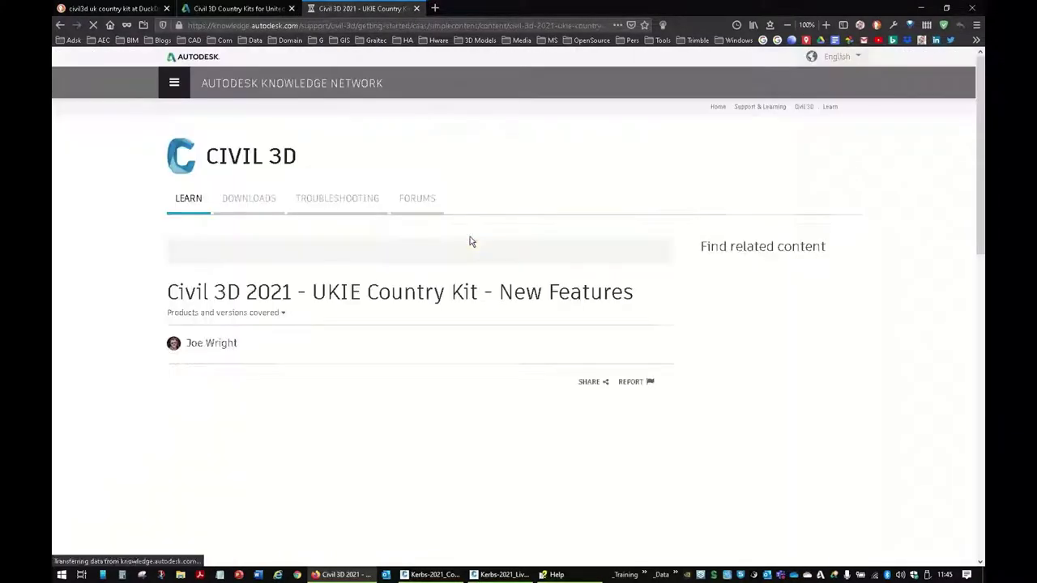
pyautogui.scroll(-3, 471, 241)
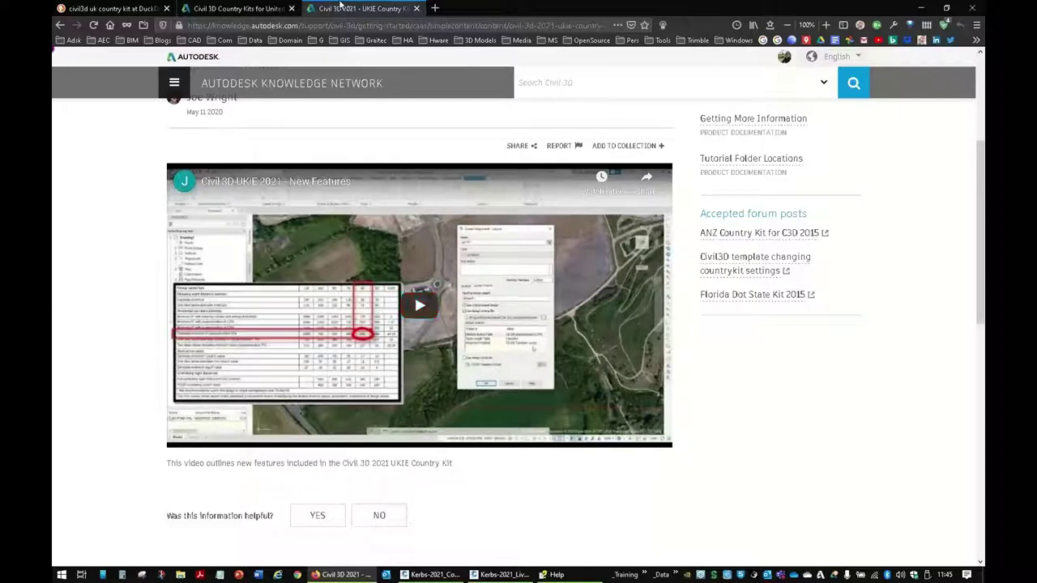
pyautogui.click(267, 7)
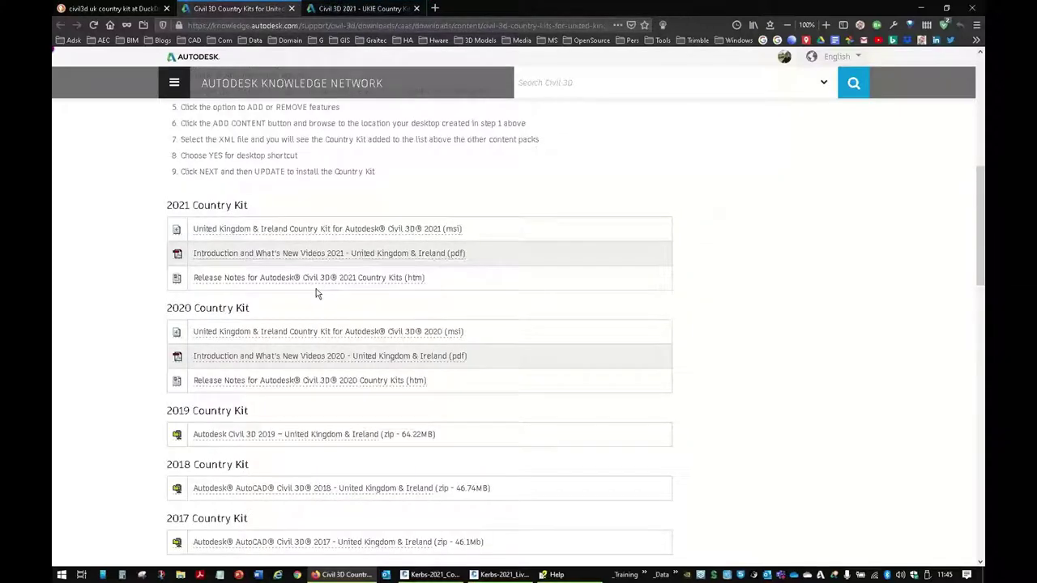
# Scroll the older country kits back to 2015, then minimise Firefox and zoom out in Civil 3D.
pyautogui.scroll(-2, 314, 300)
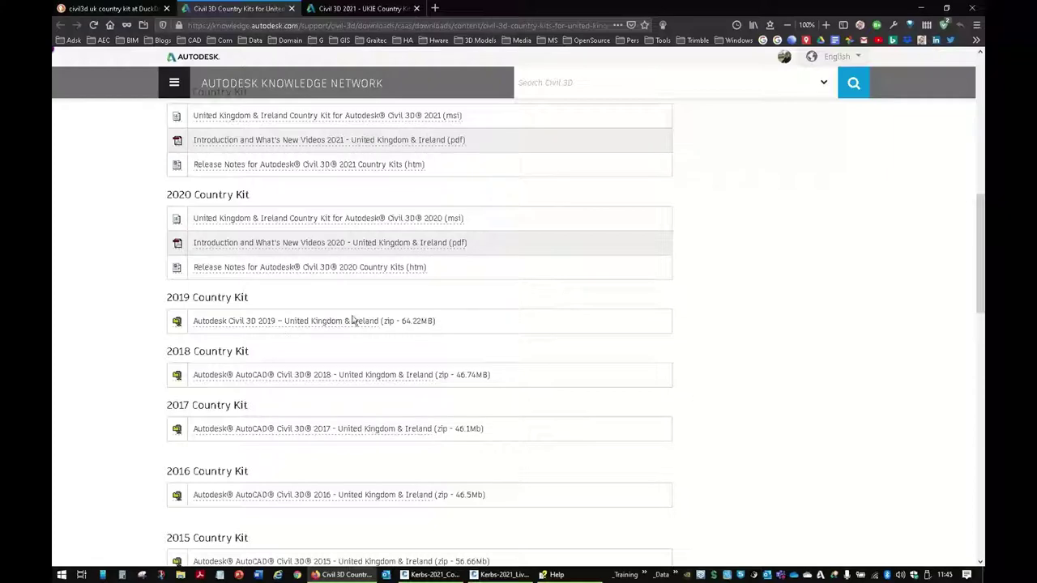
pyautogui.click(932, 8)
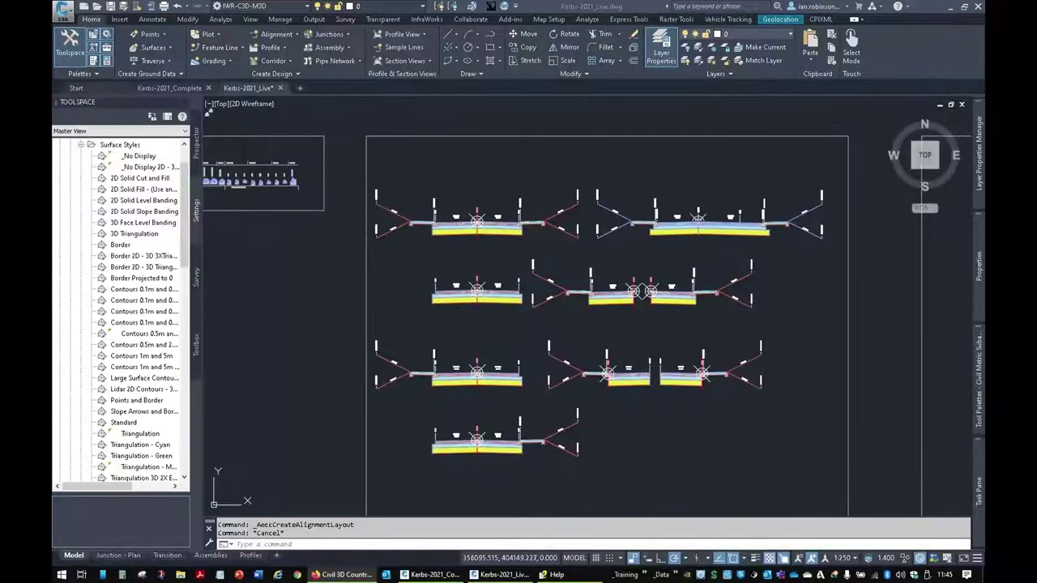
pyautogui.scroll(-5, 596, 389)
pyautogui.scroll(-4, 594, 387)
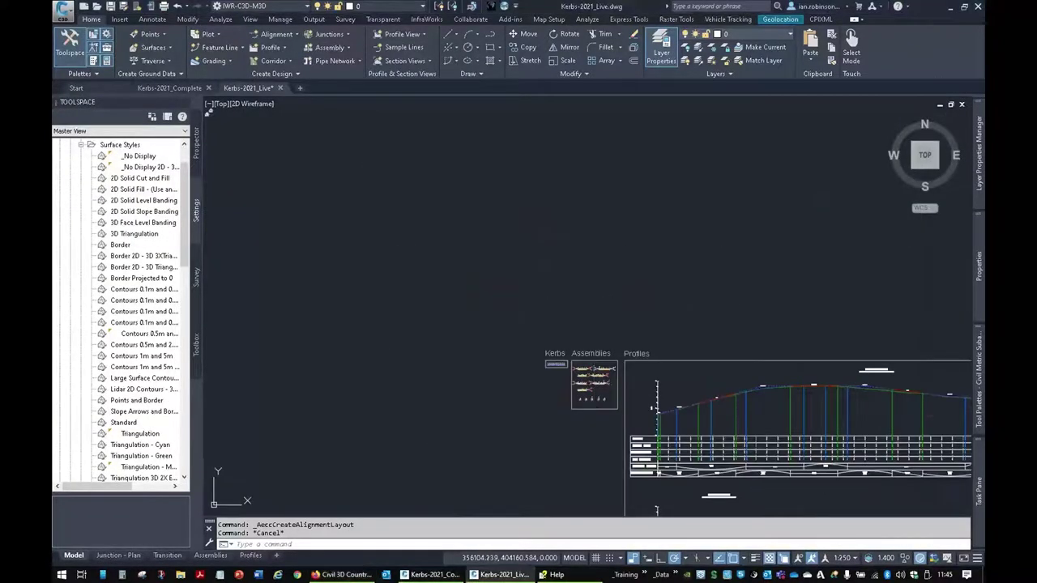